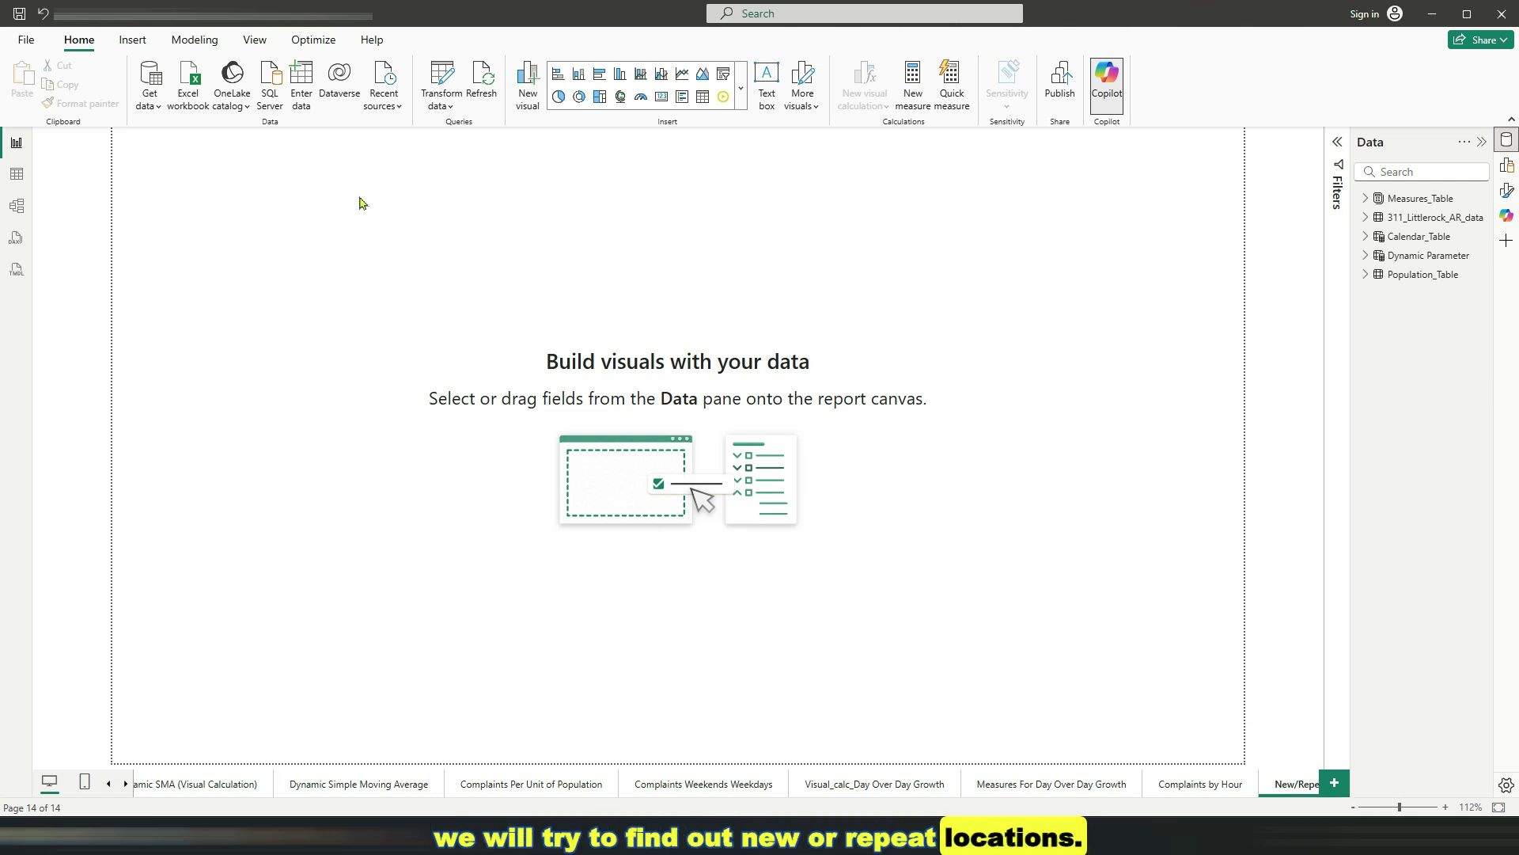
# Review the five tables and their field lists in the Model view diagram
pyautogui.click(16, 206)
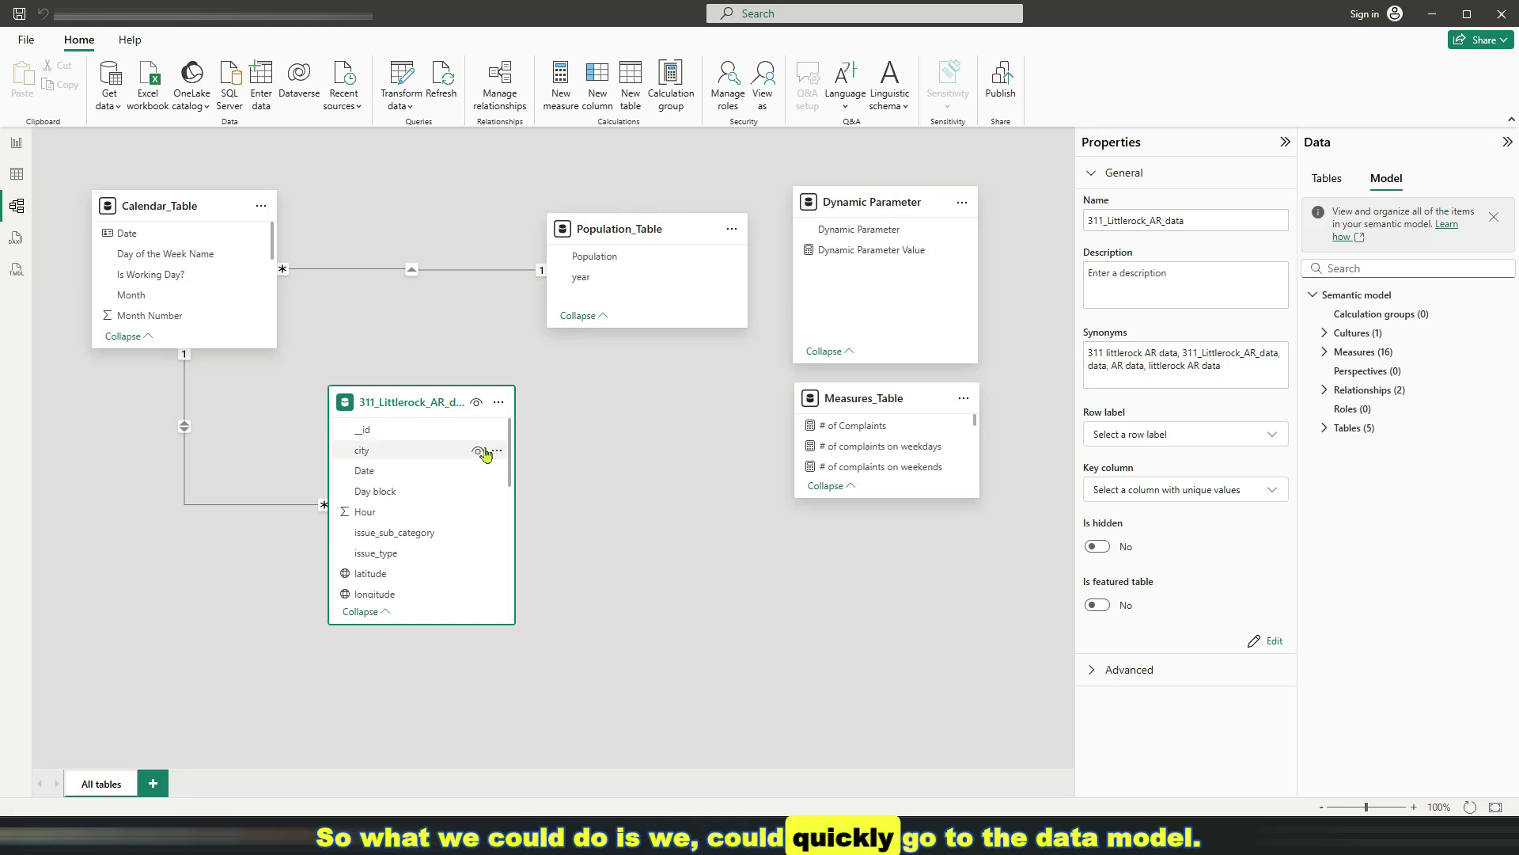
pyautogui.moveTo(510, 452); pyautogui.dragTo(511, 410)
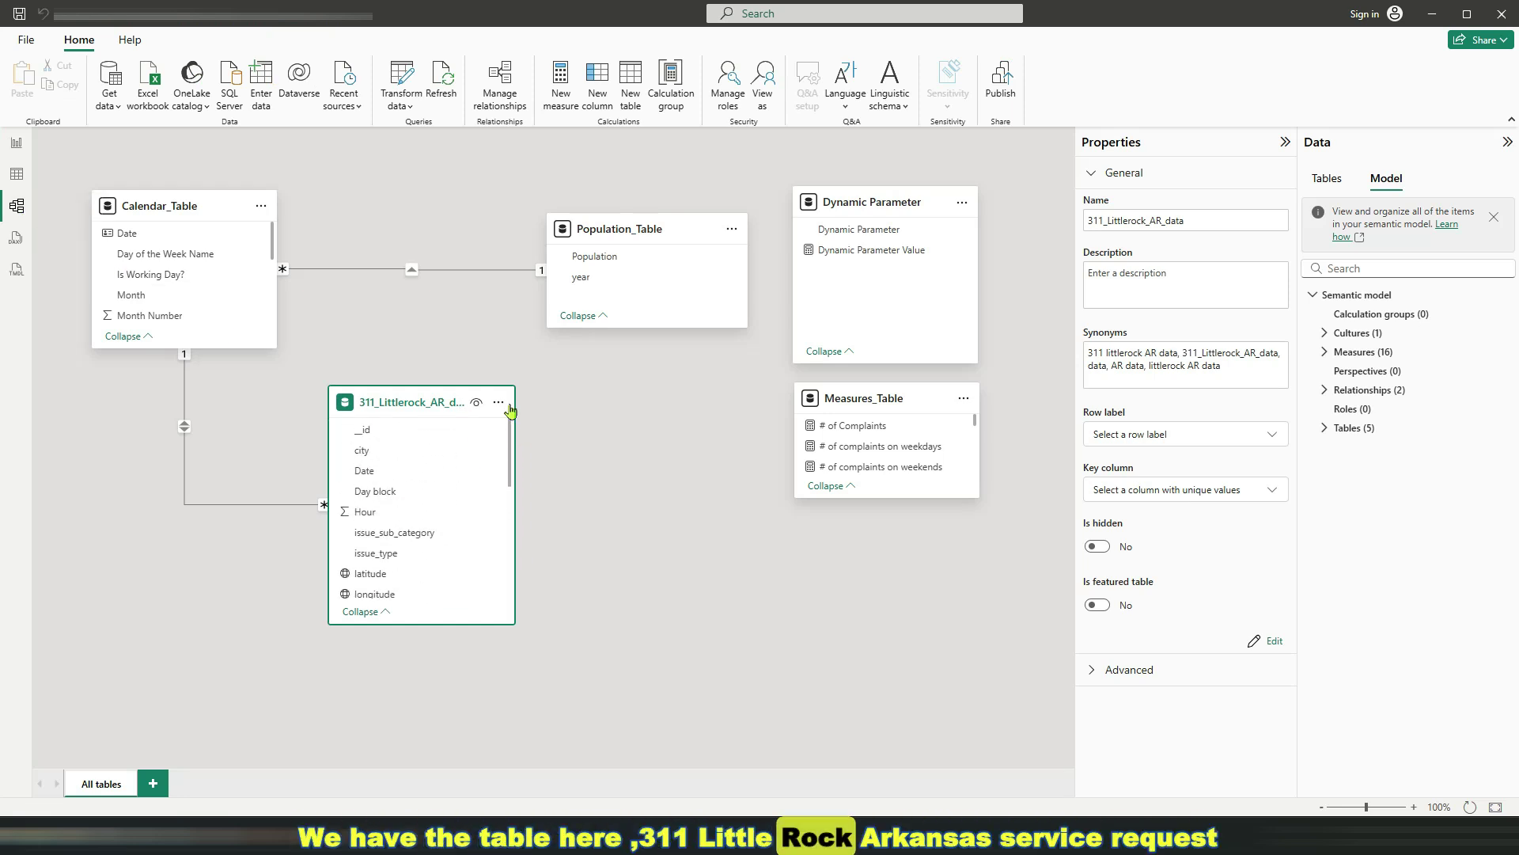
pyautogui.moveTo(273, 240)
pyautogui.mouseDown()
pyautogui.moveTo(274, 273)
pyautogui.moveTo(277, 231)
pyautogui.mouseUp()
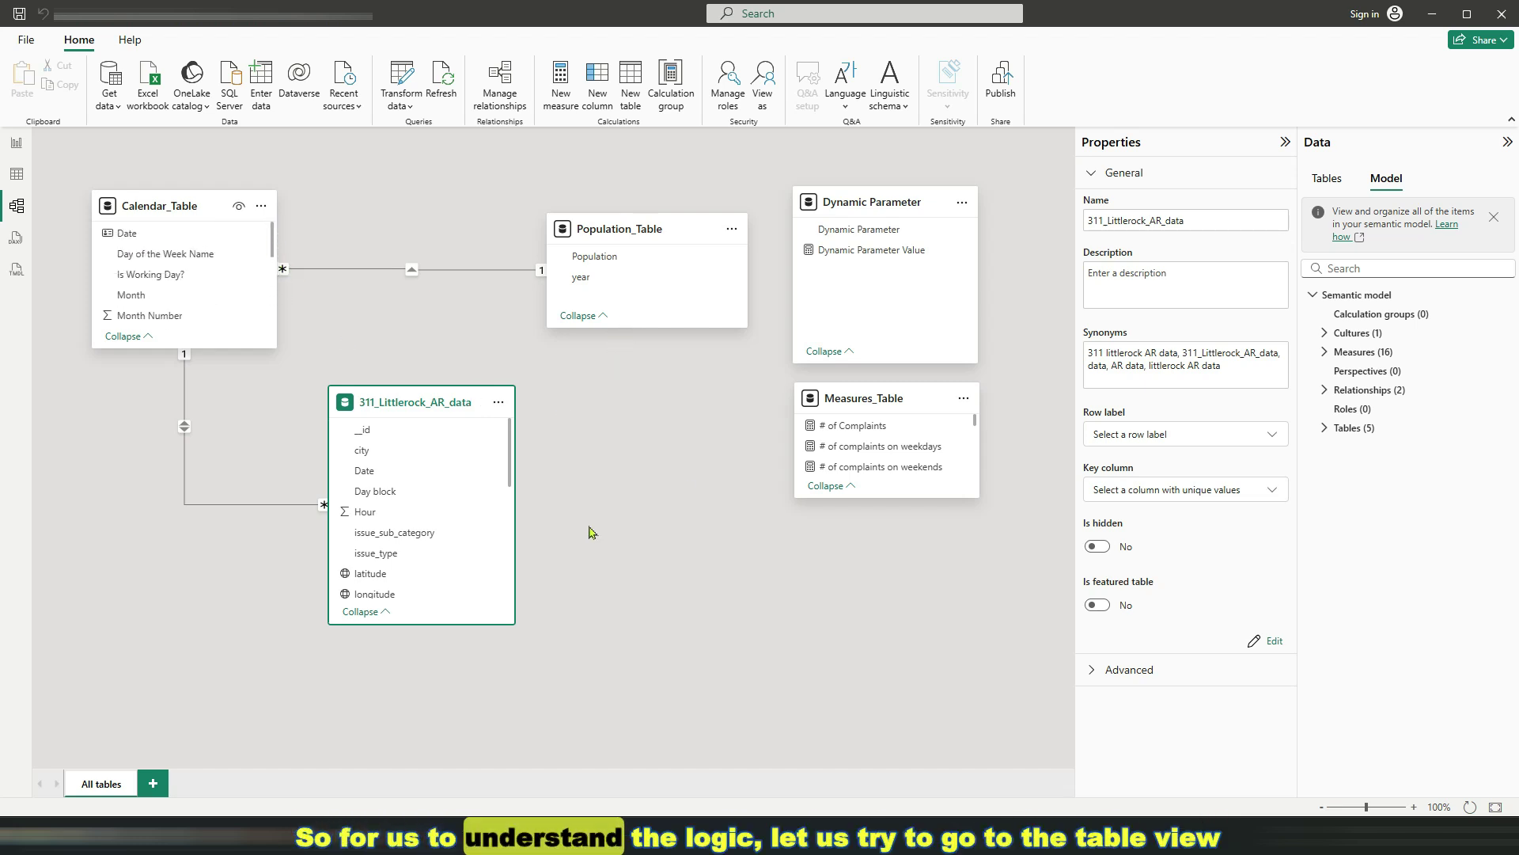
pyautogui.moveTo(512, 449); pyautogui.dragTo(520, 552)
pyautogui.scroll(5, 520, 552)
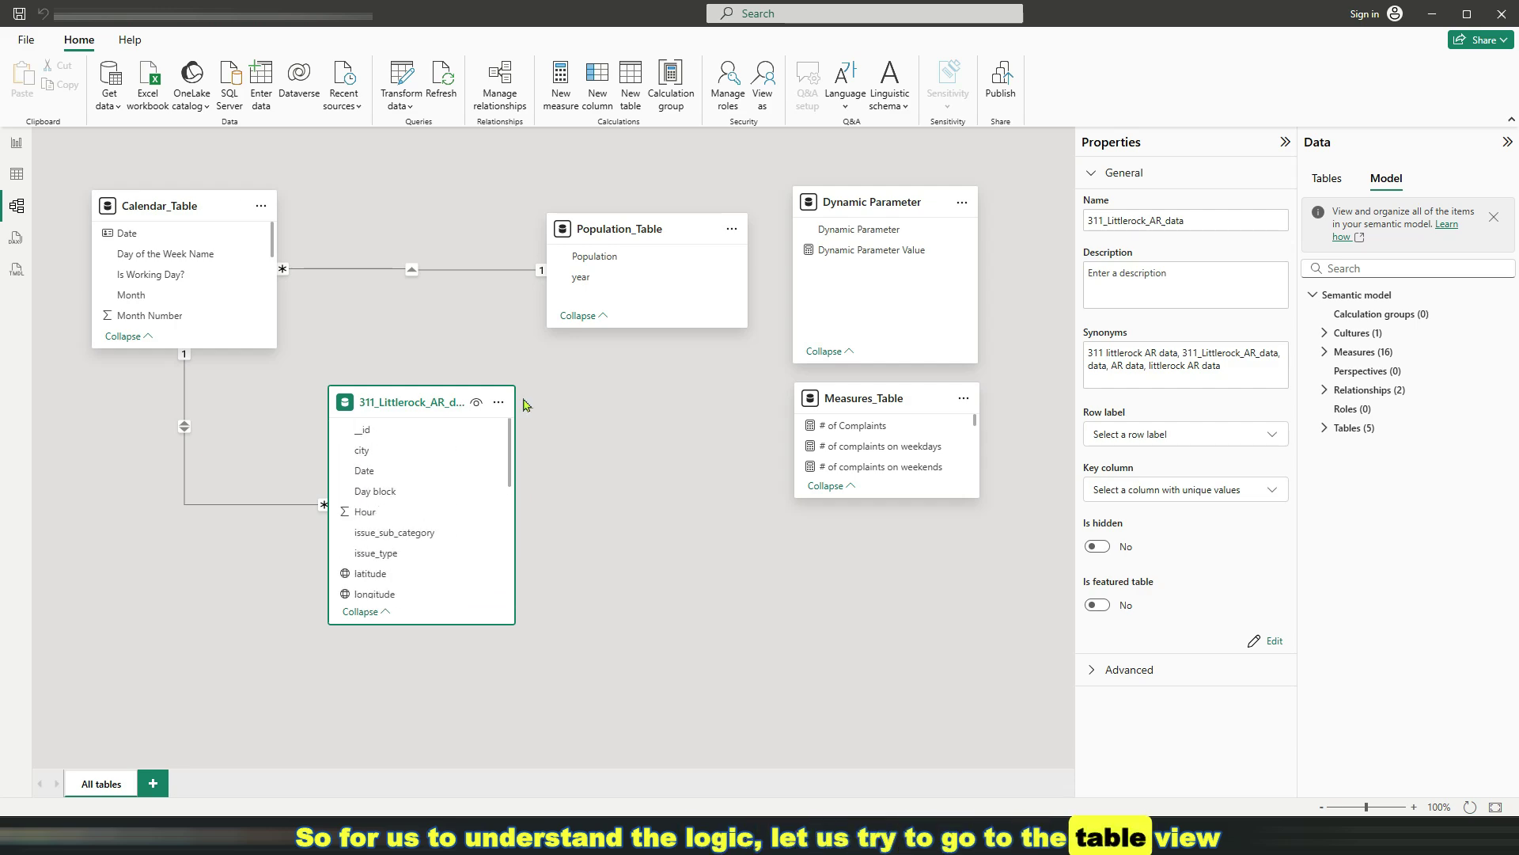
# Show the 311_Littlerock_AR_data rows and inspect the _id, ticket_id, longitude and new_geocoded_address columns
pyautogui.click(19, 179)
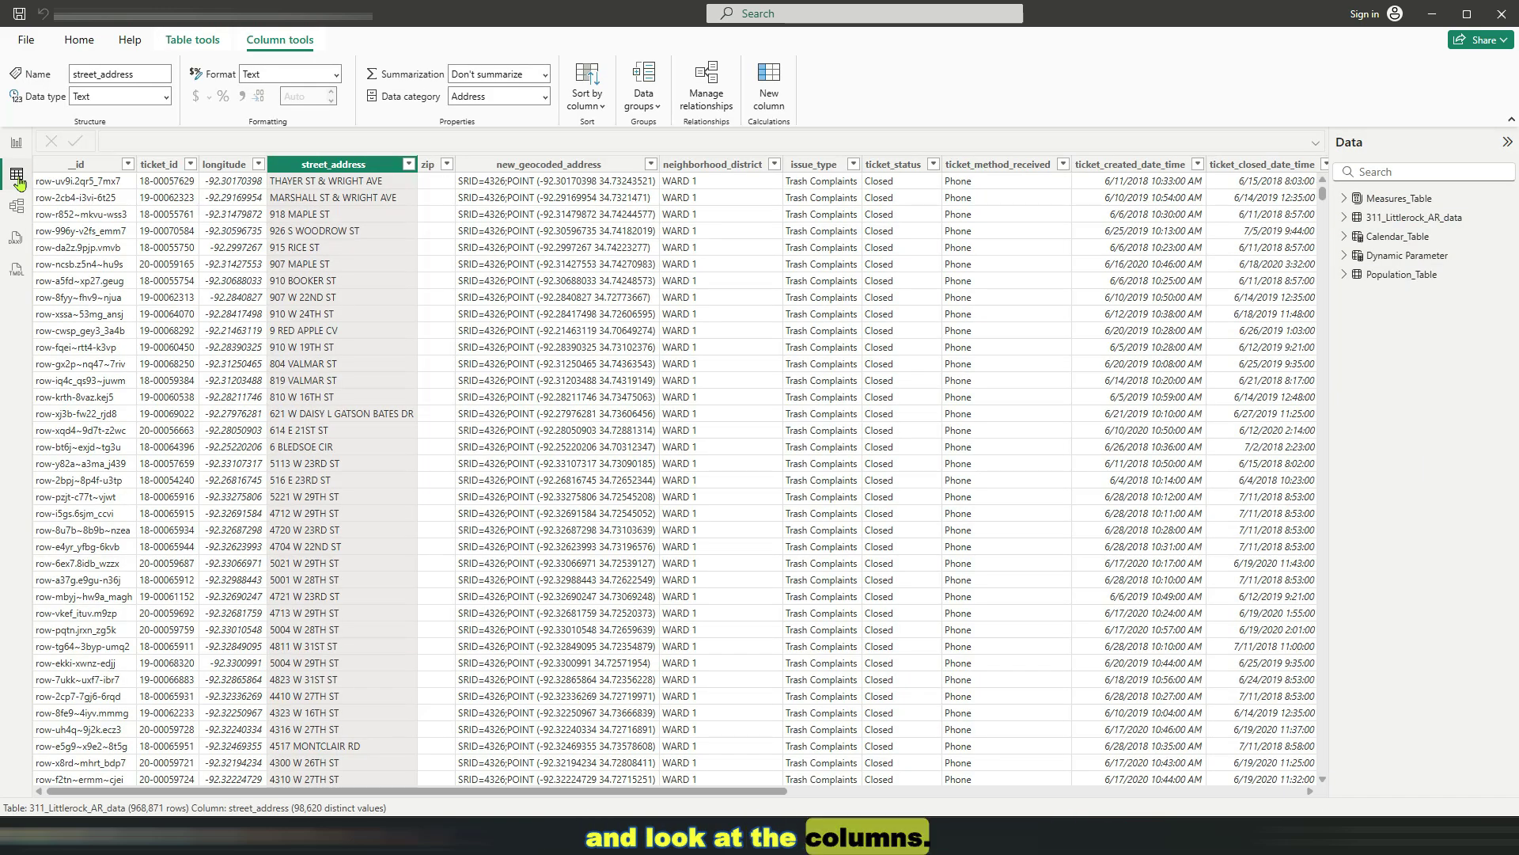
pyautogui.click(87, 164)
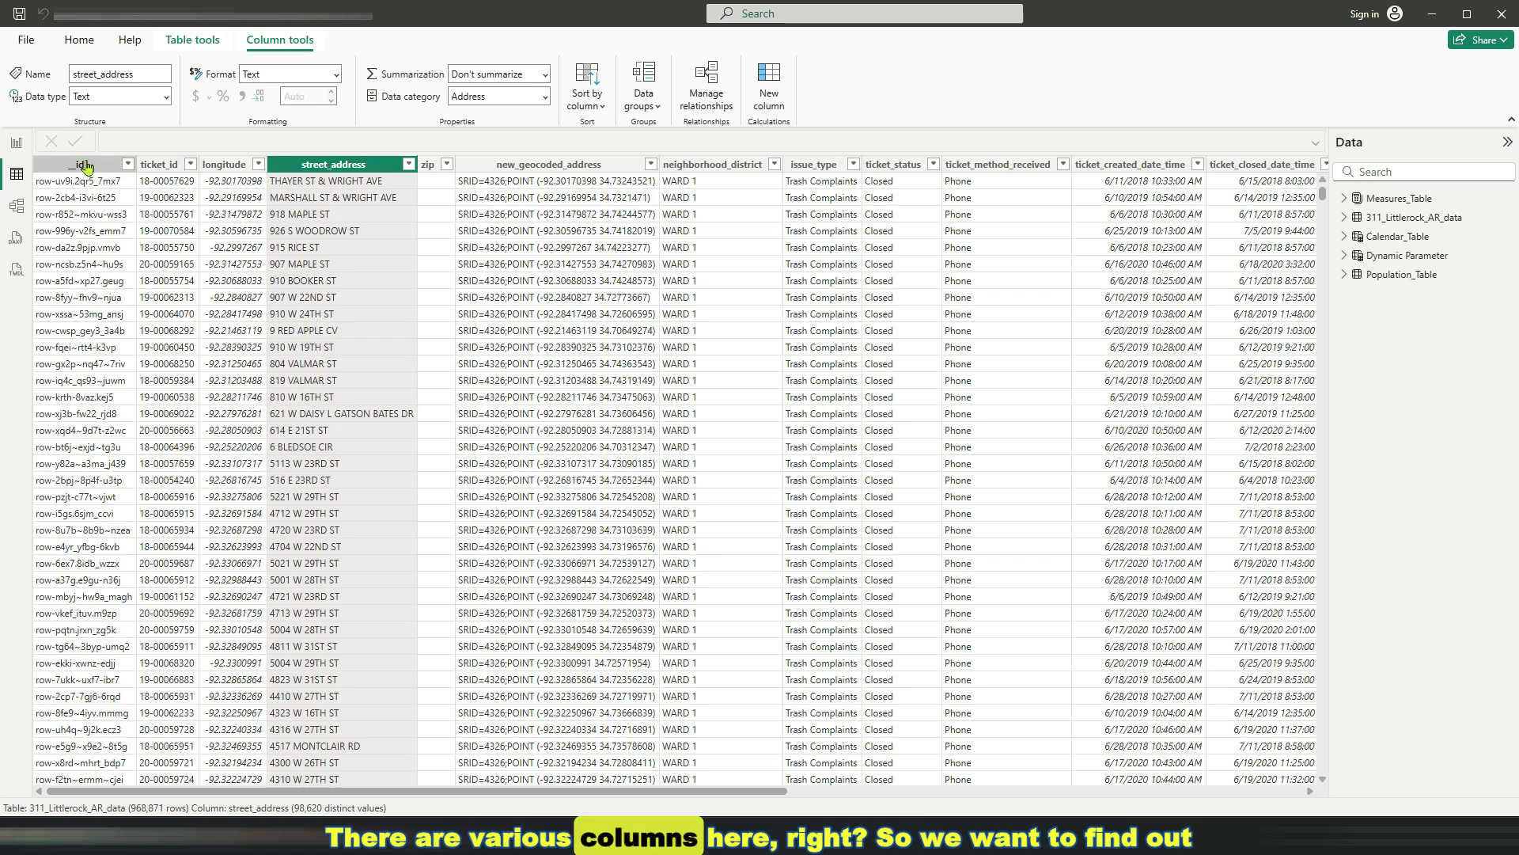
pyautogui.click(162, 164)
pyautogui.click(219, 165)
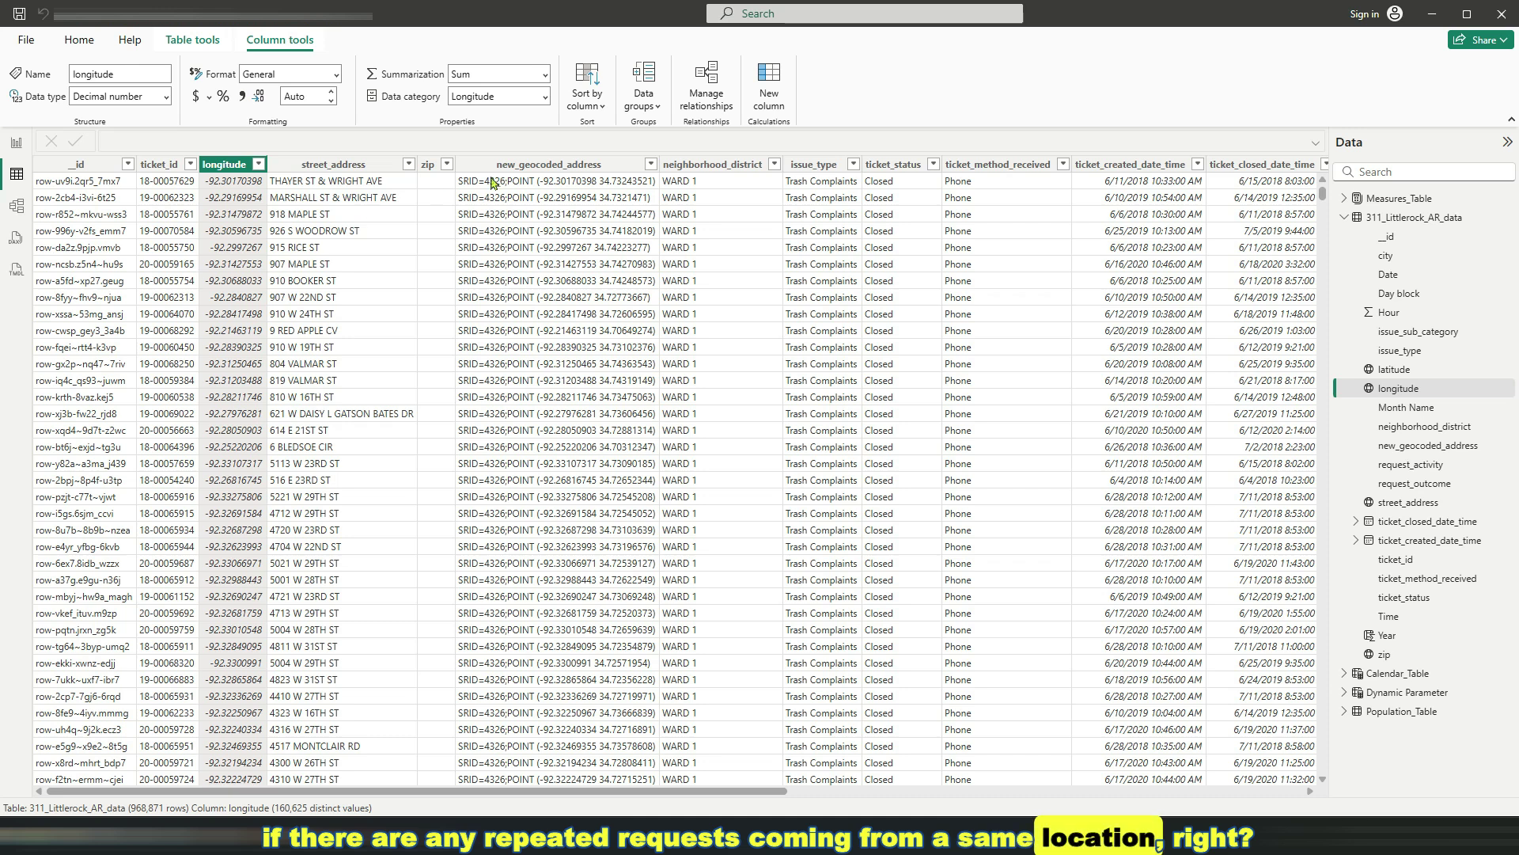
pyautogui.click(617, 168)
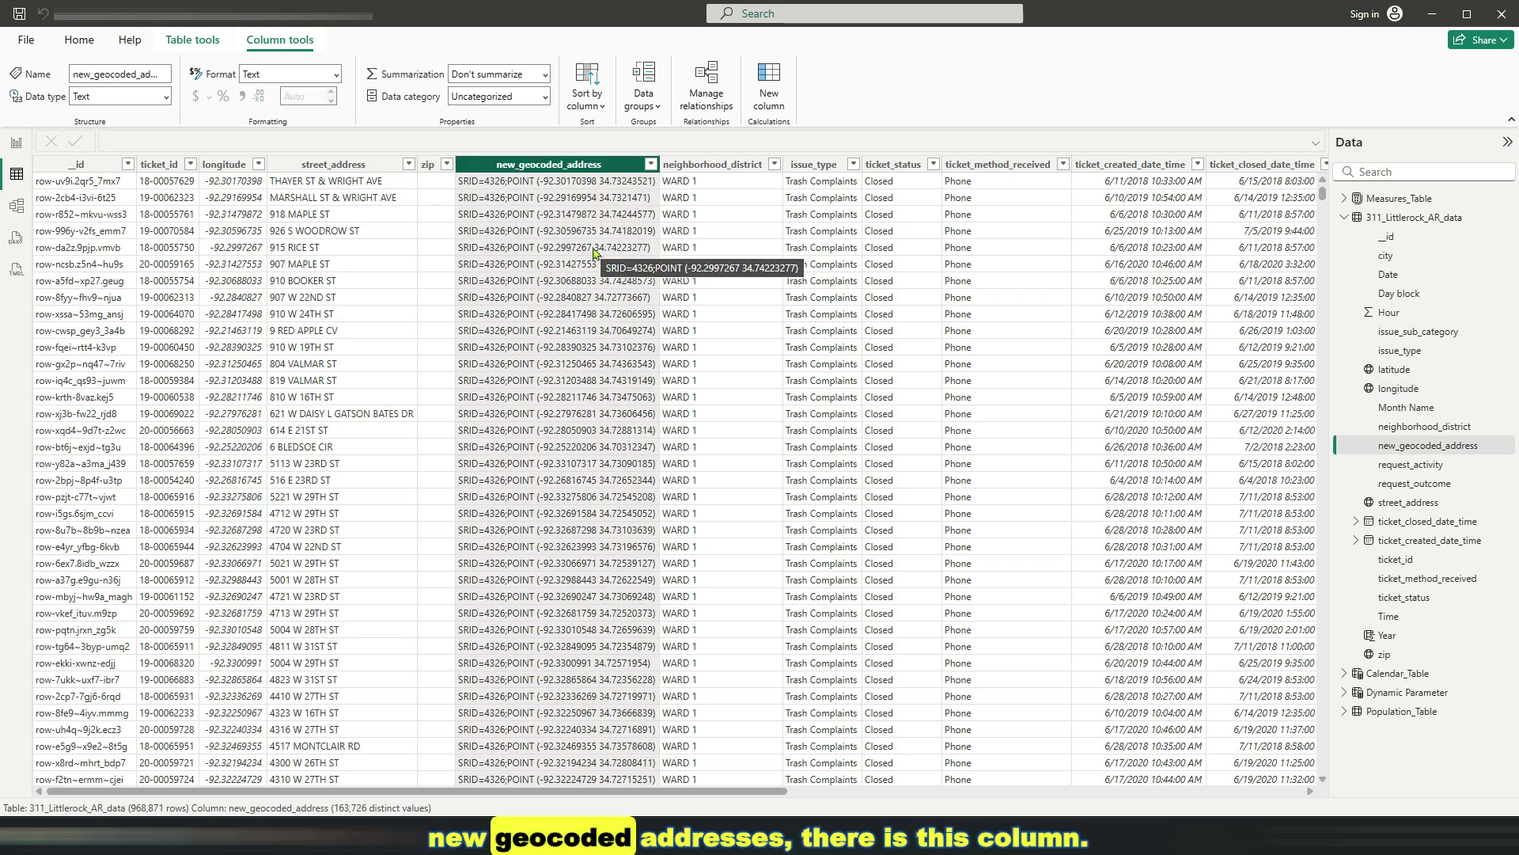
# Filter new_geocoded_address to one SRID point location, then reopen its value list
pyautogui.click(653, 165)
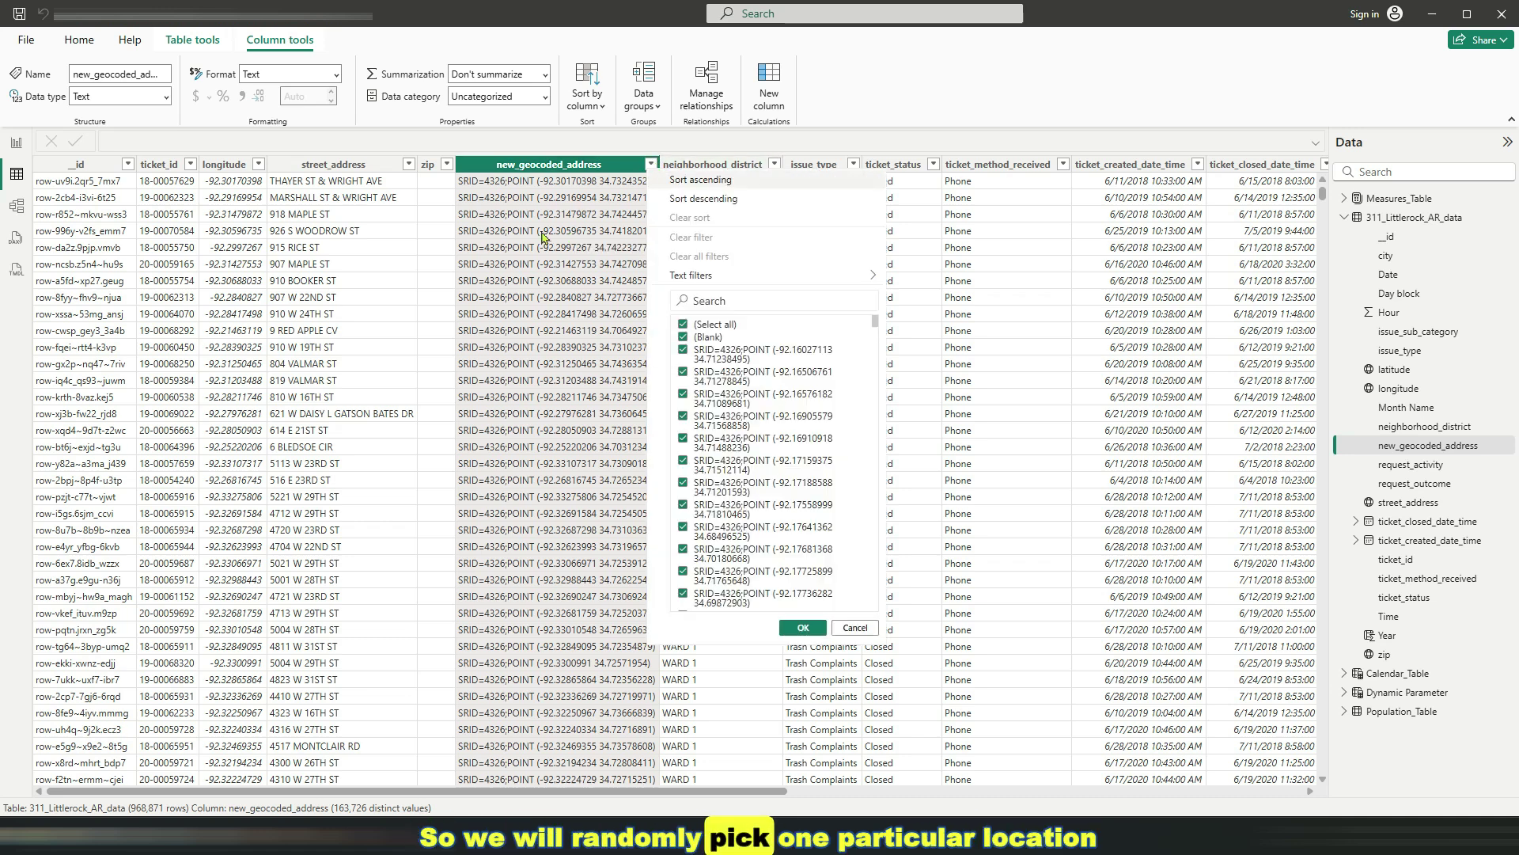
pyautogui.click(684, 325)
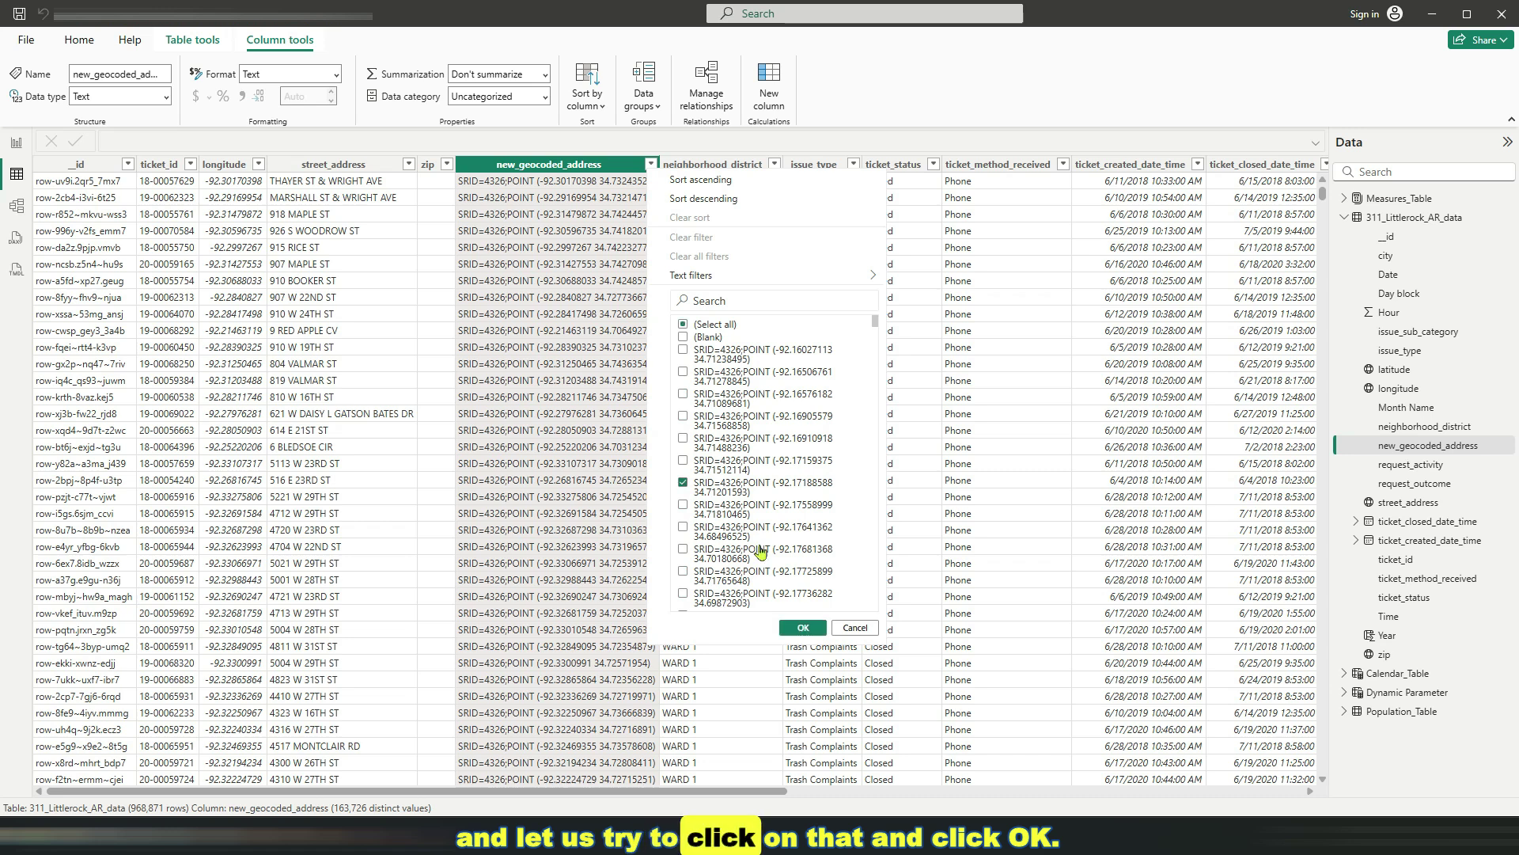
pyautogui.click(804, 628)
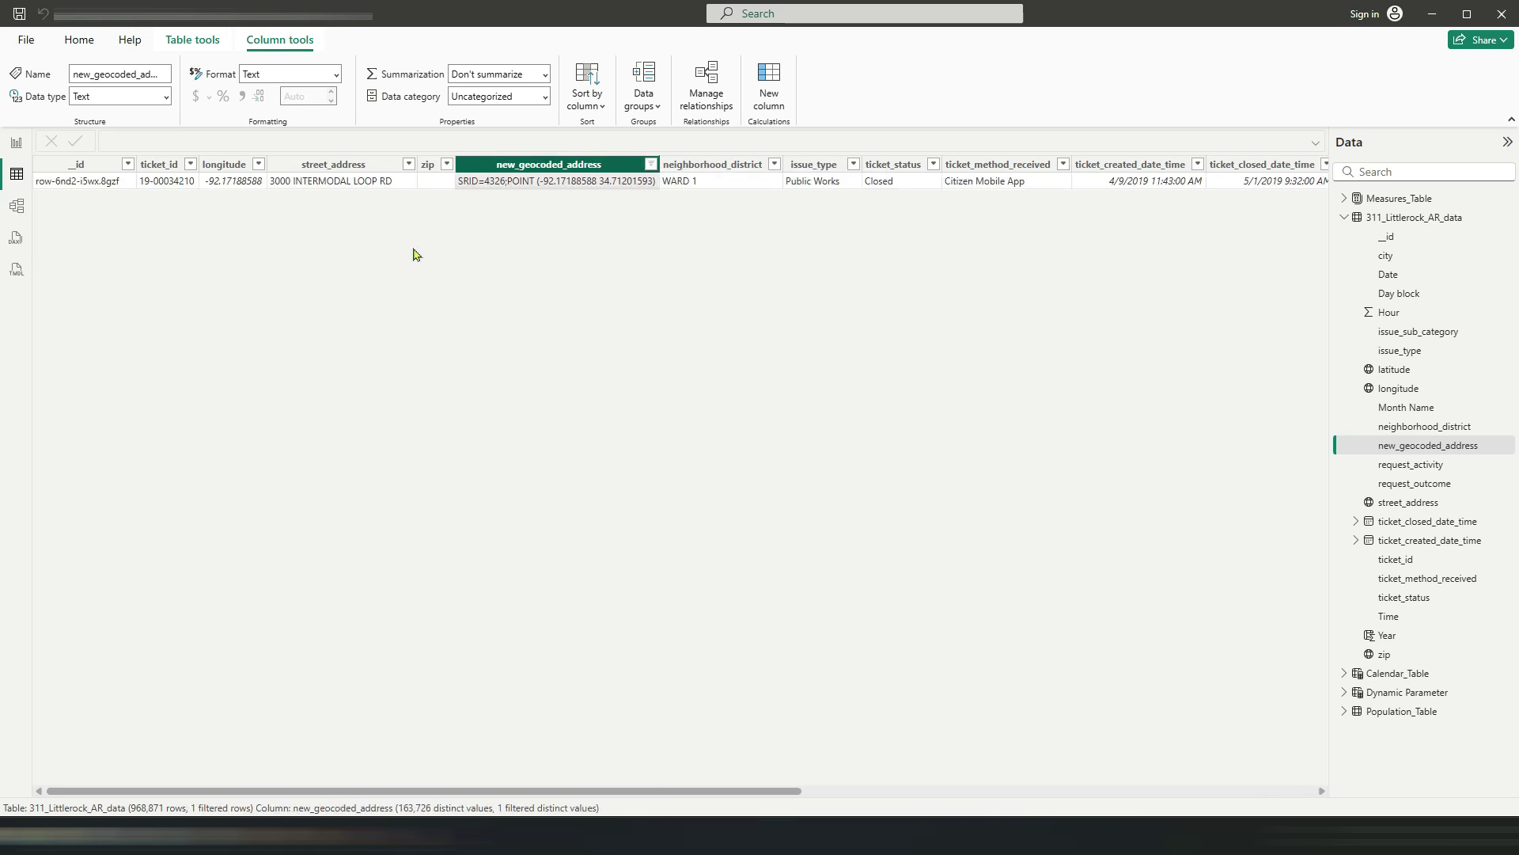
pyautogui.click(650, 165)
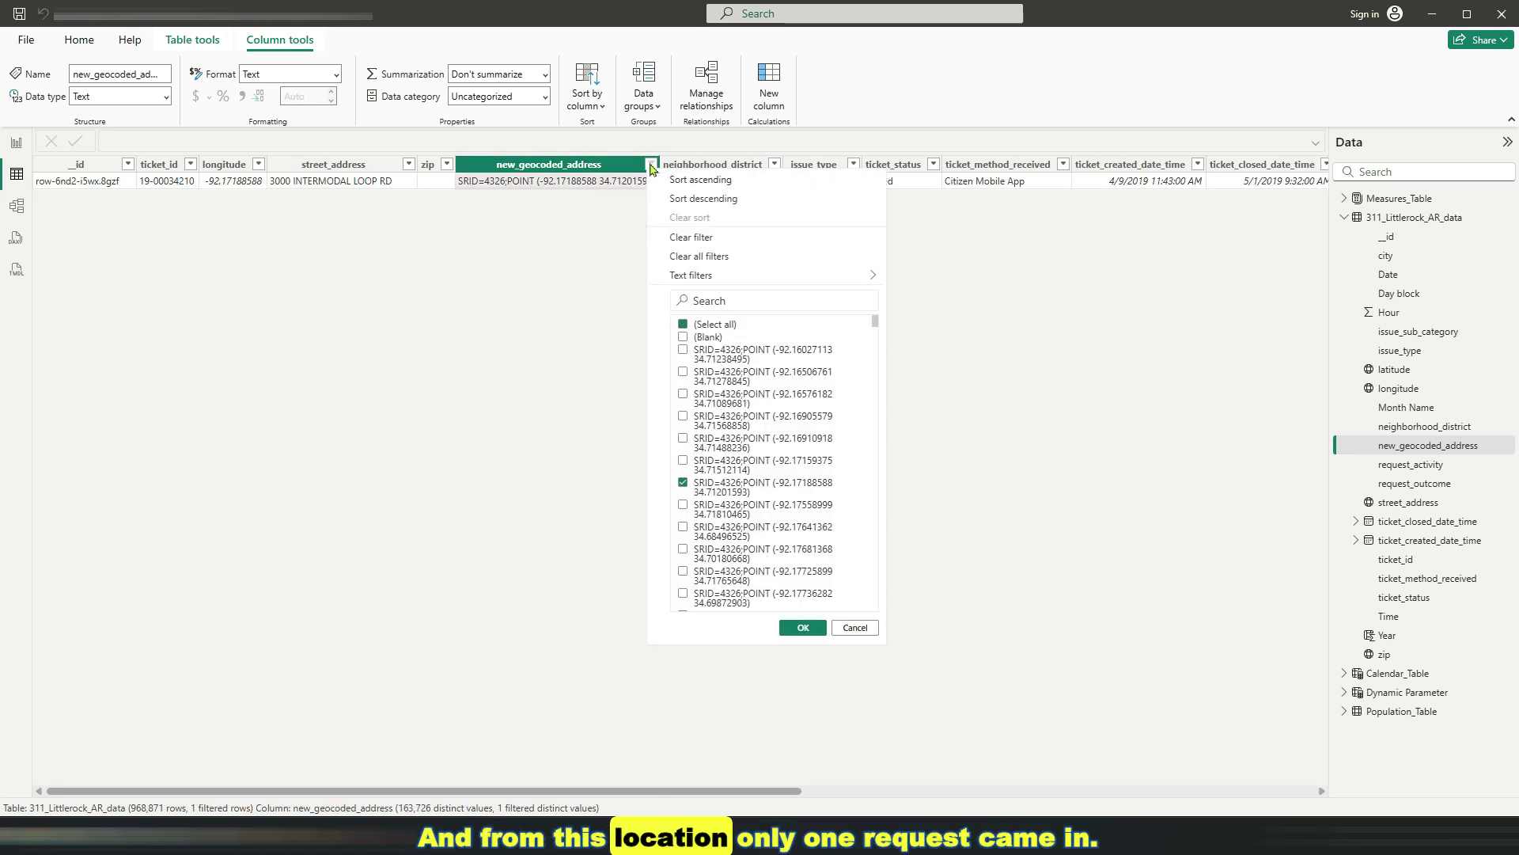
pyautogui.click(683, 325)
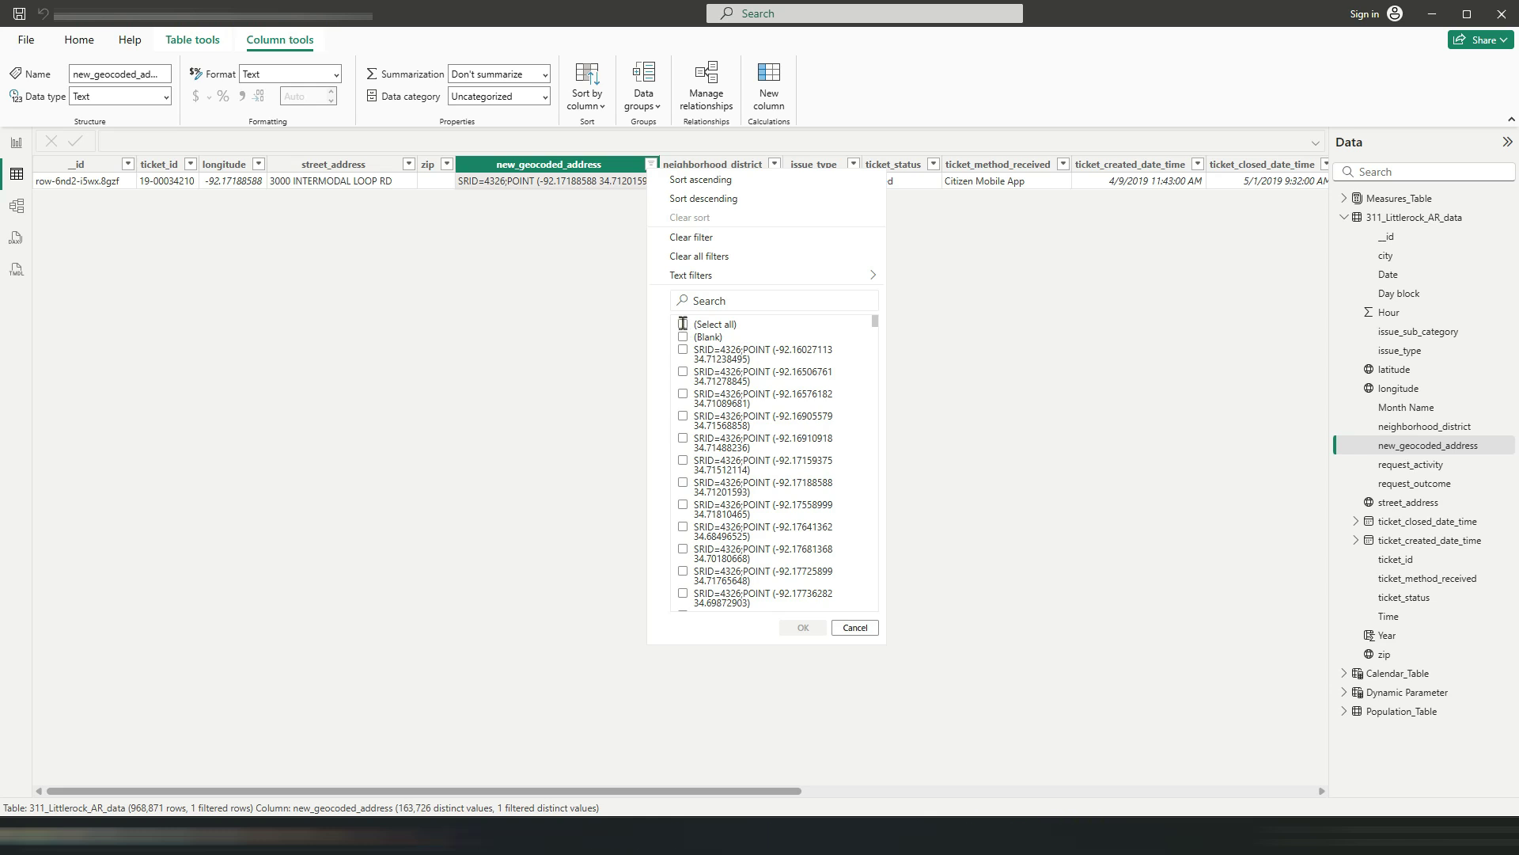
# Clear all filters and inspect the longitude, latitude and street_address columns
pyautogui.click(699, 256)
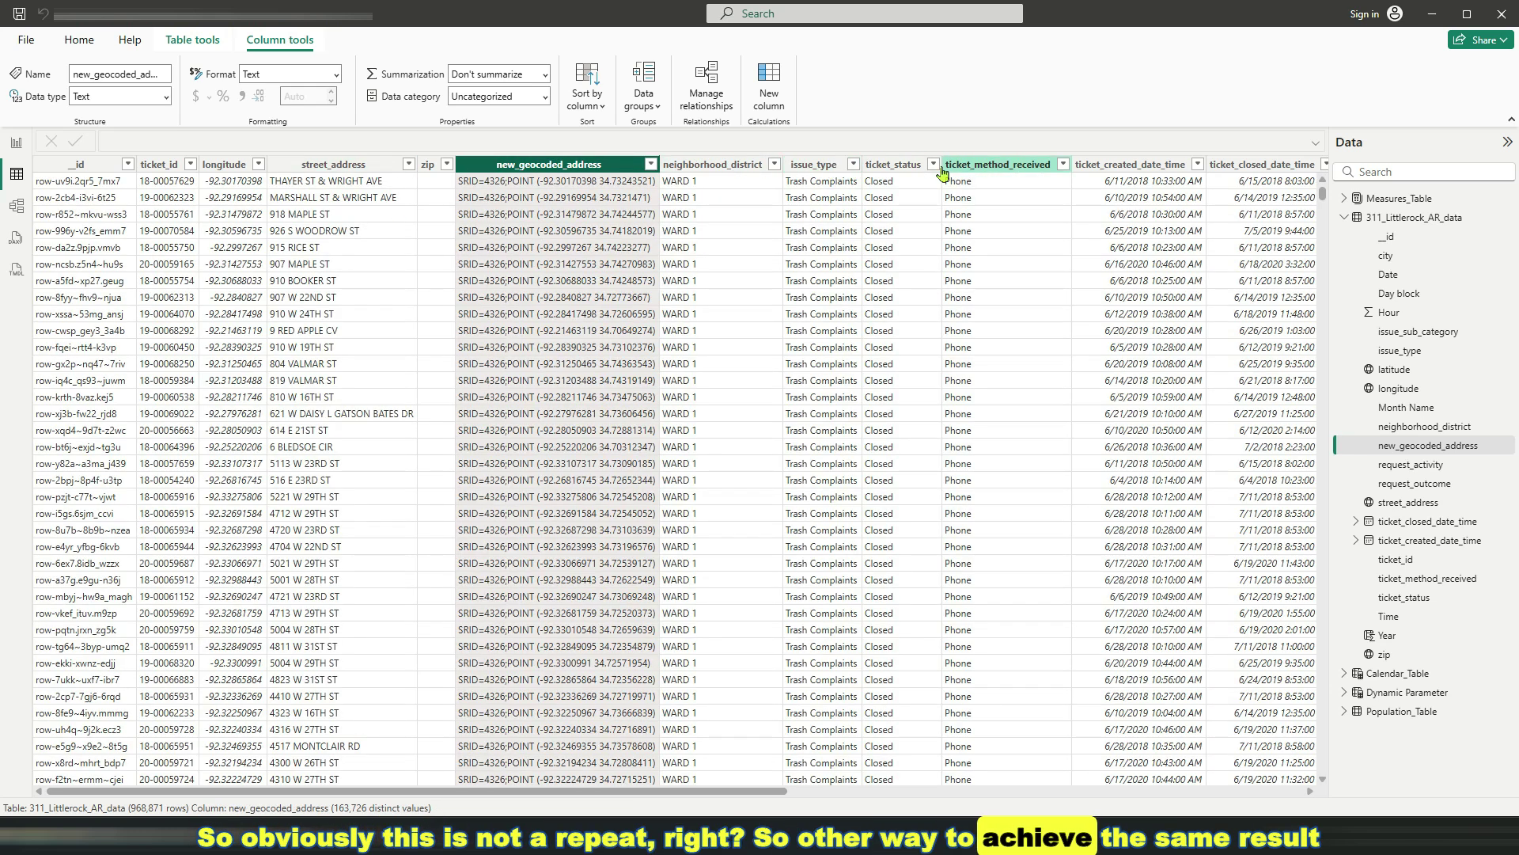
pyautogui.click(225, 166)
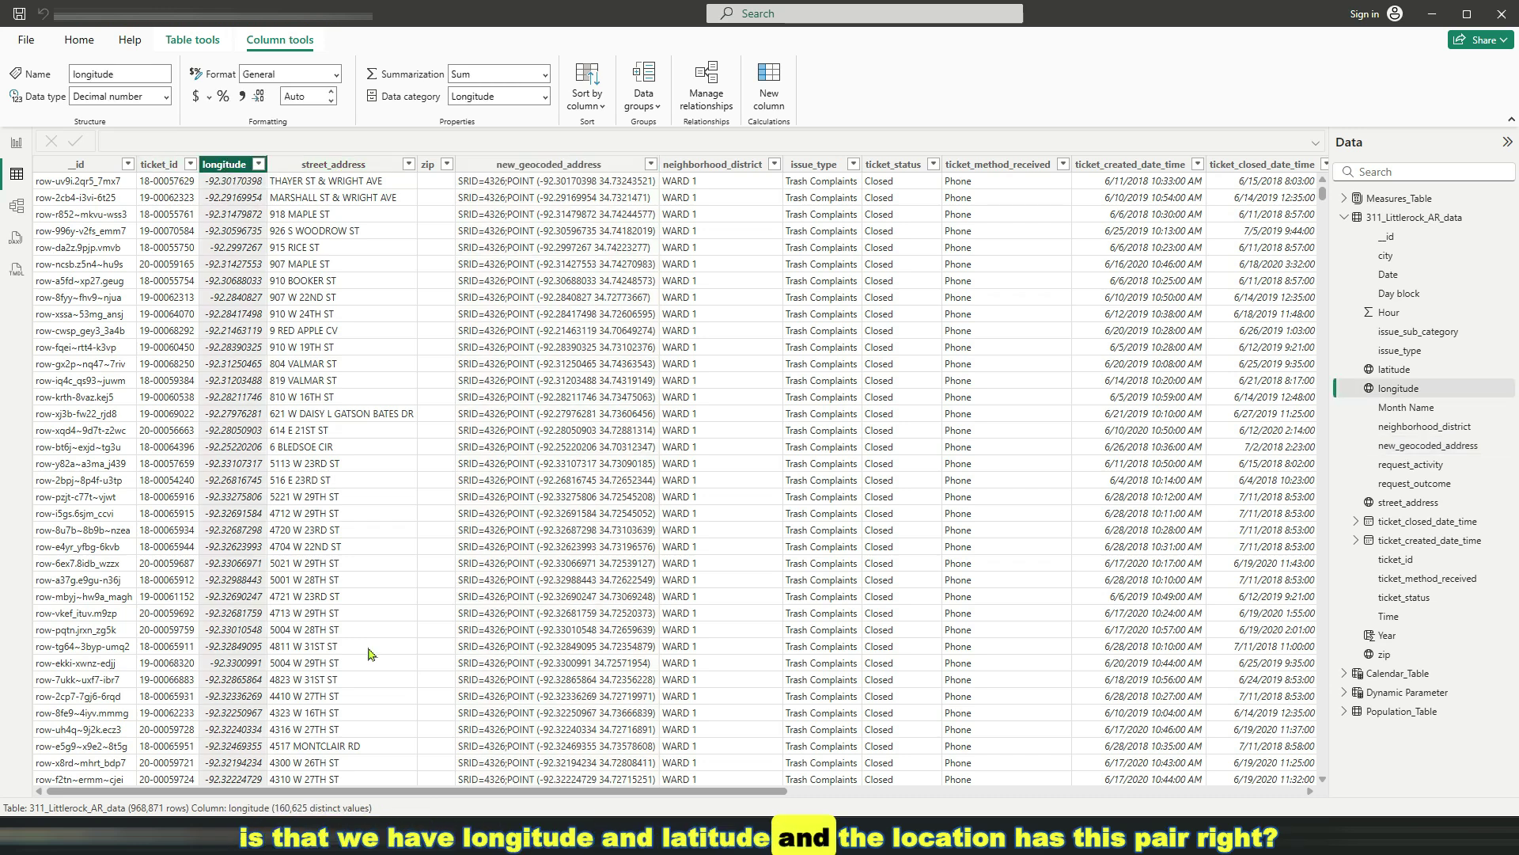
pyautogui.moveTo(487, 794); pyautogui.dragTo(1040, 781)
pyautogui.scroll(-2, 872, 421)
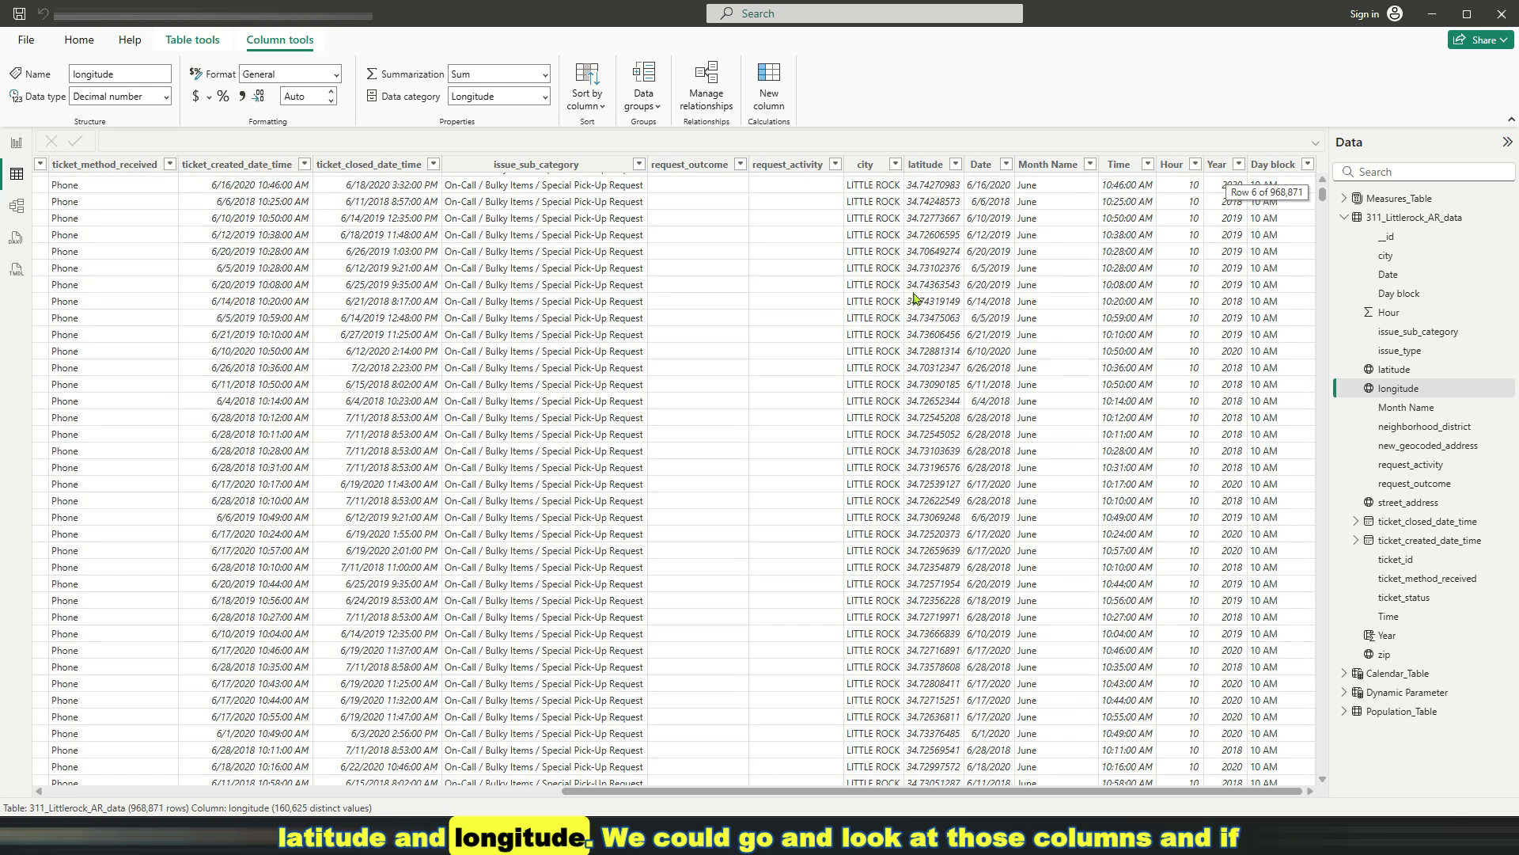
pyautogui.click(927, 165)
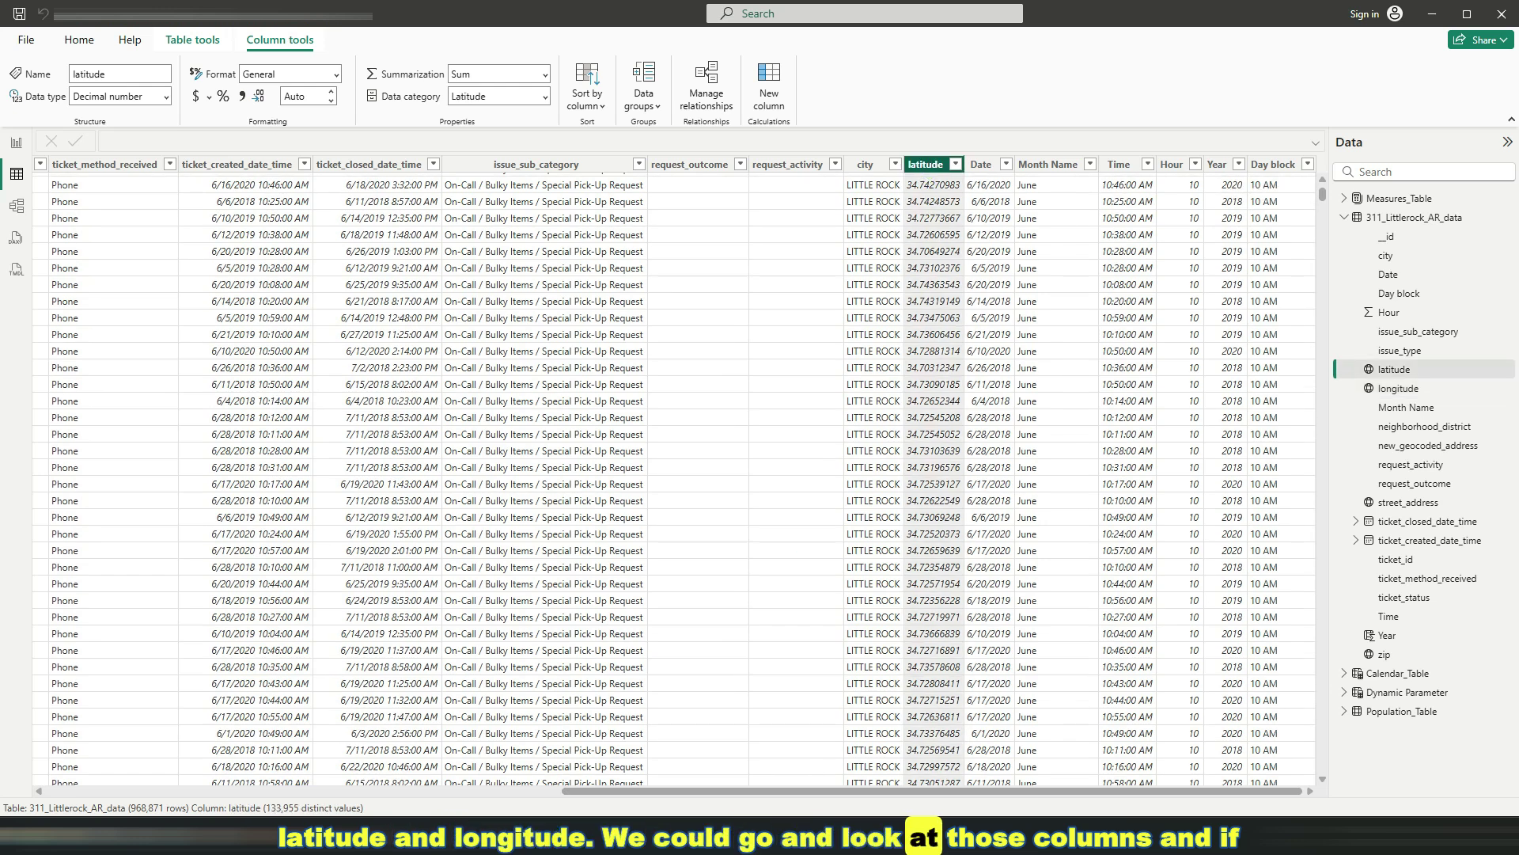
pyautogui.moveTo(943, 792); pyautogui.dragTo(388, 804)
pyautogui.click(355, 166)
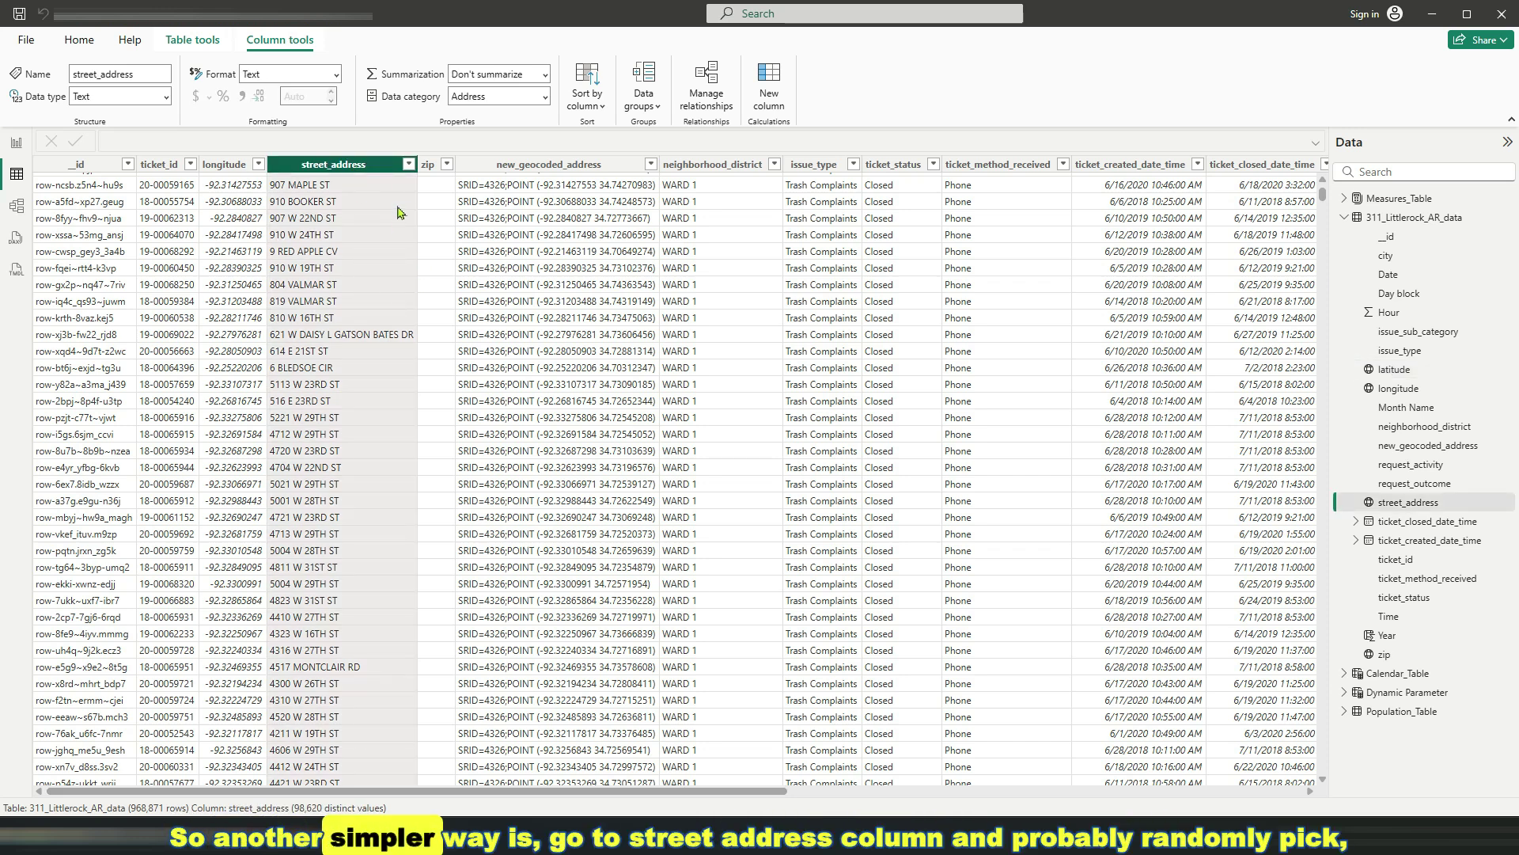
pyautogui.click(409, 164)
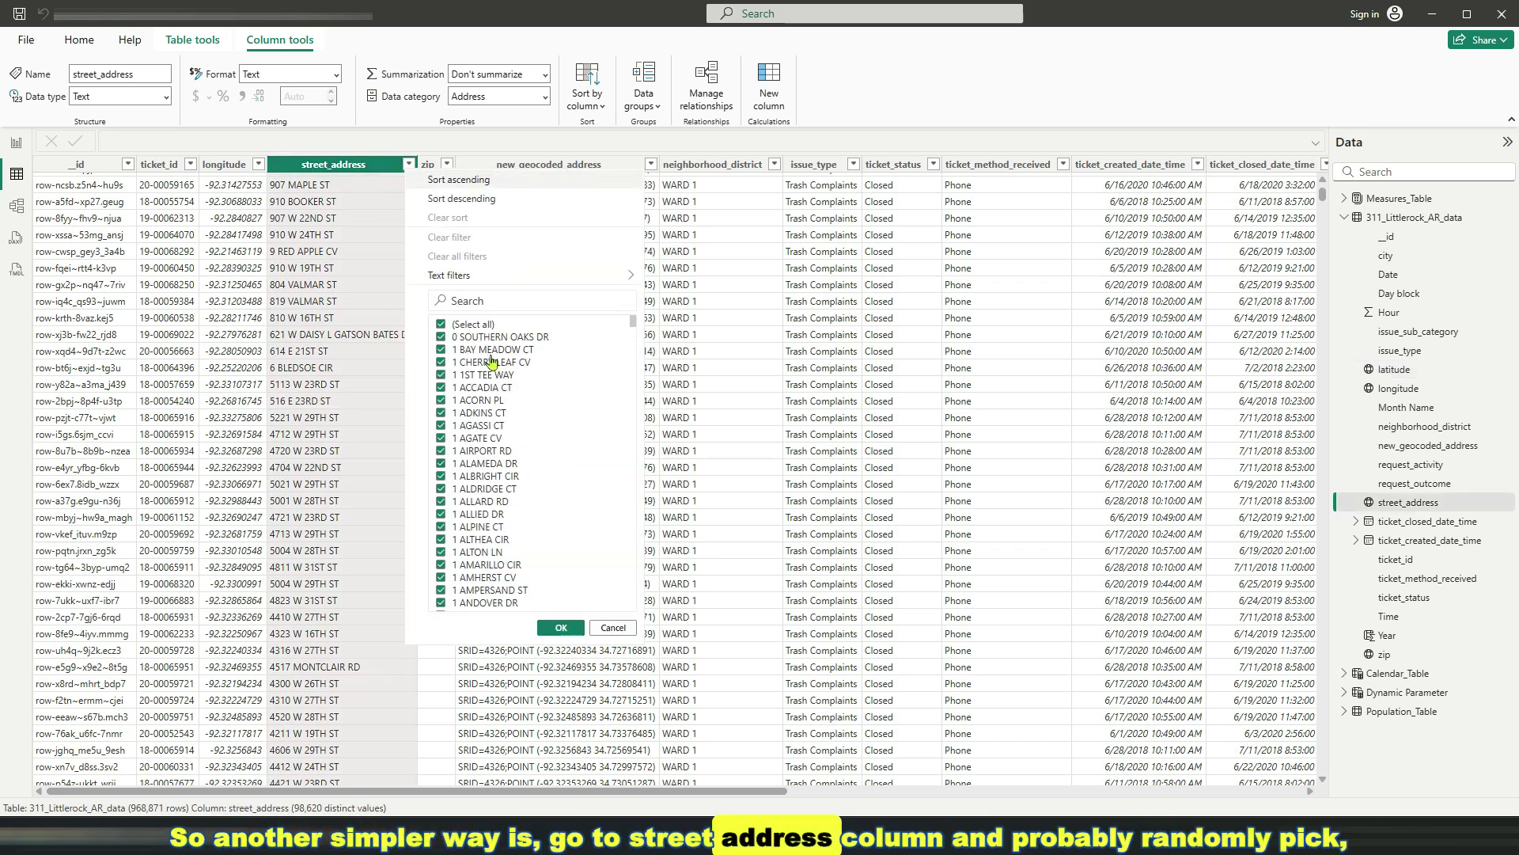
pyautogui.click(441, 326)
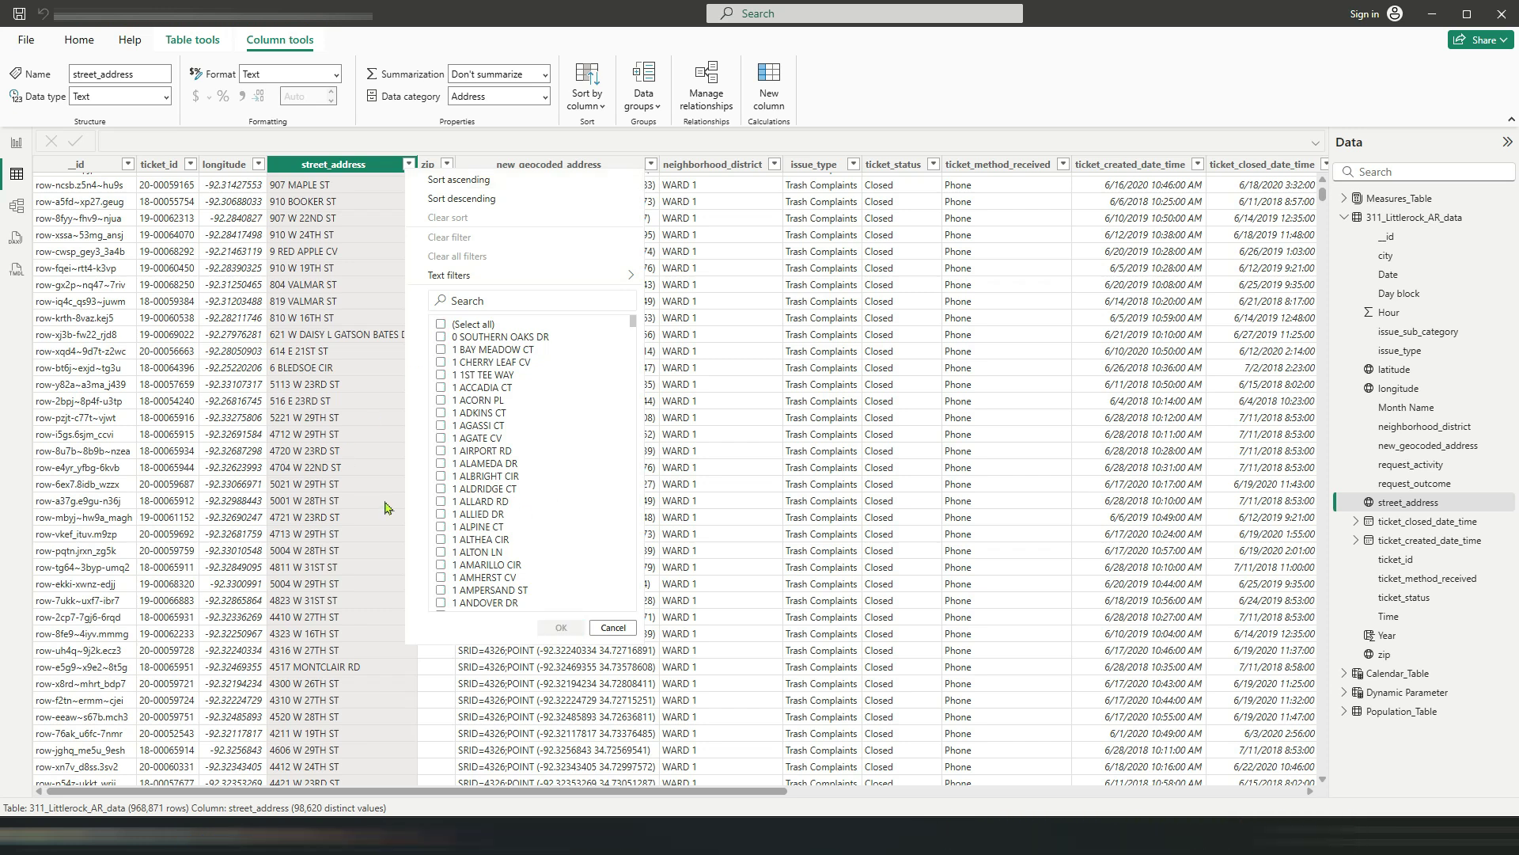
pyautogui.click(441, 451)
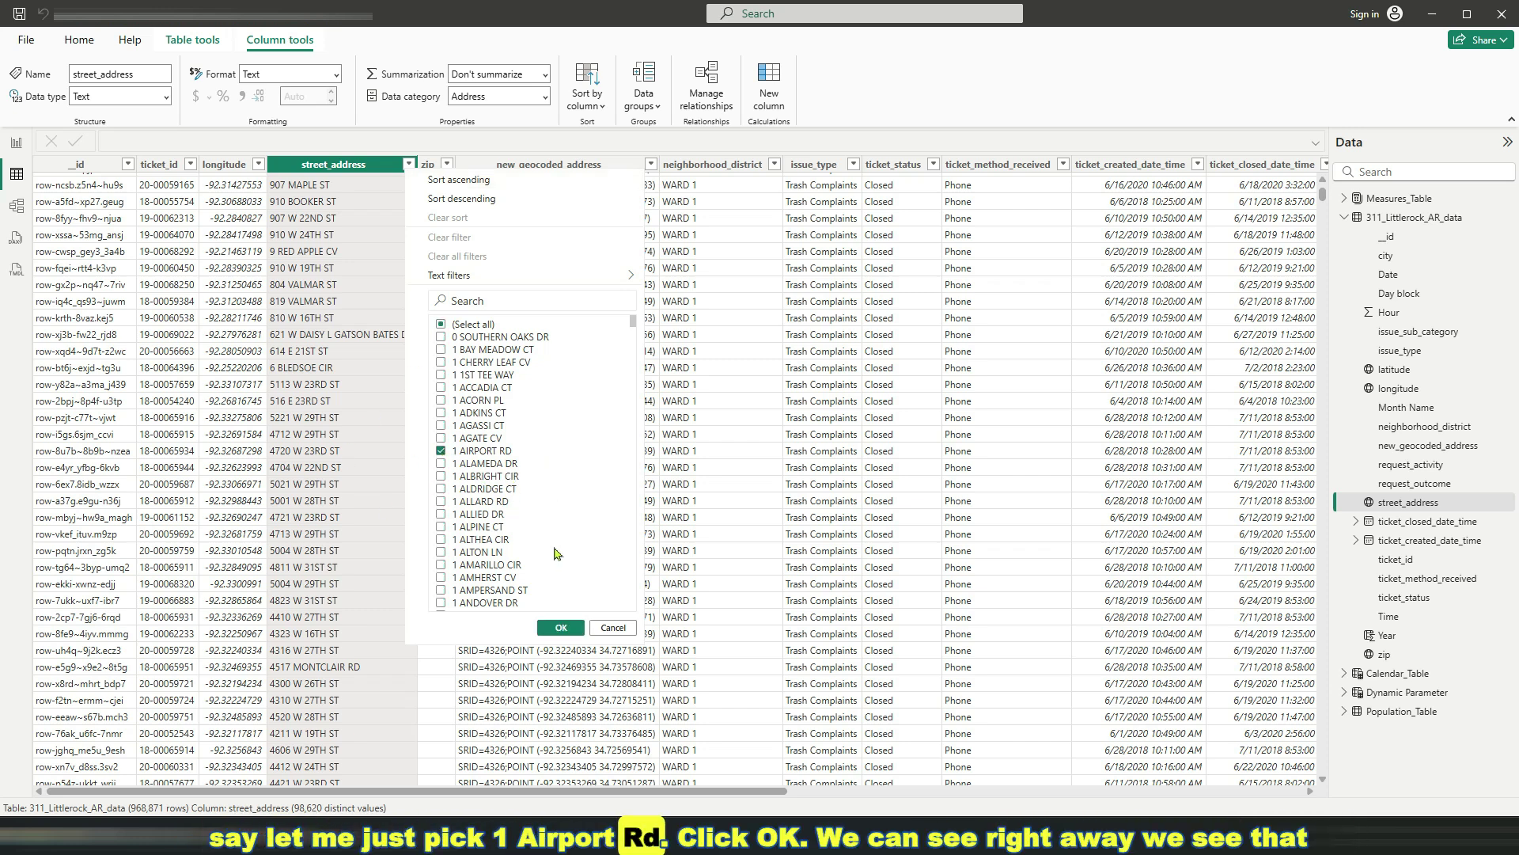
pyautogui.click(556, 628)
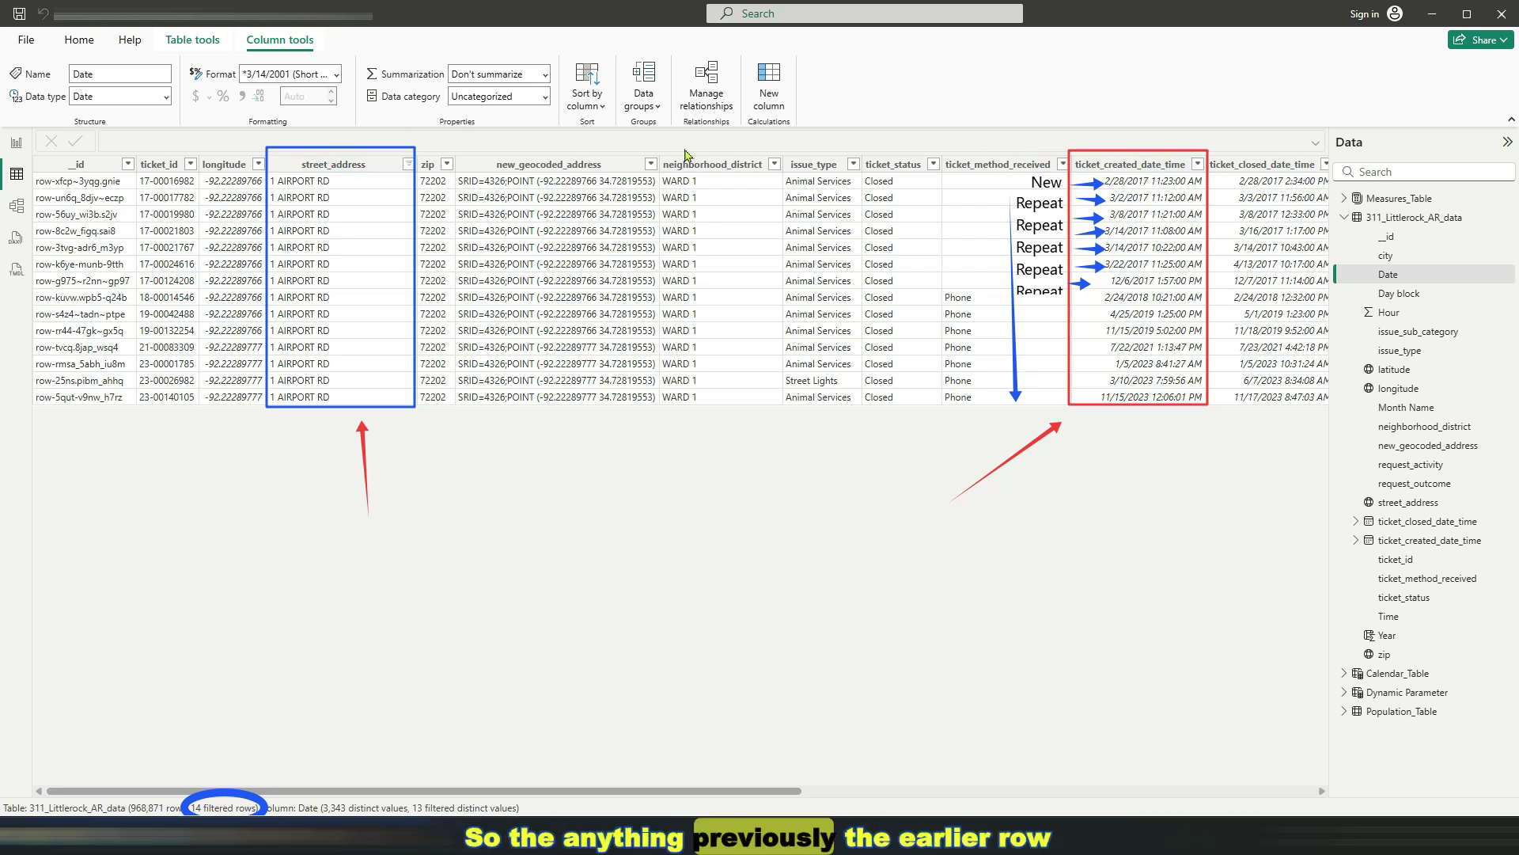
# Inspect the street_address and ticket_created_date_time columns, then reopen the street_address filter
pyautogui.click(379, 169)
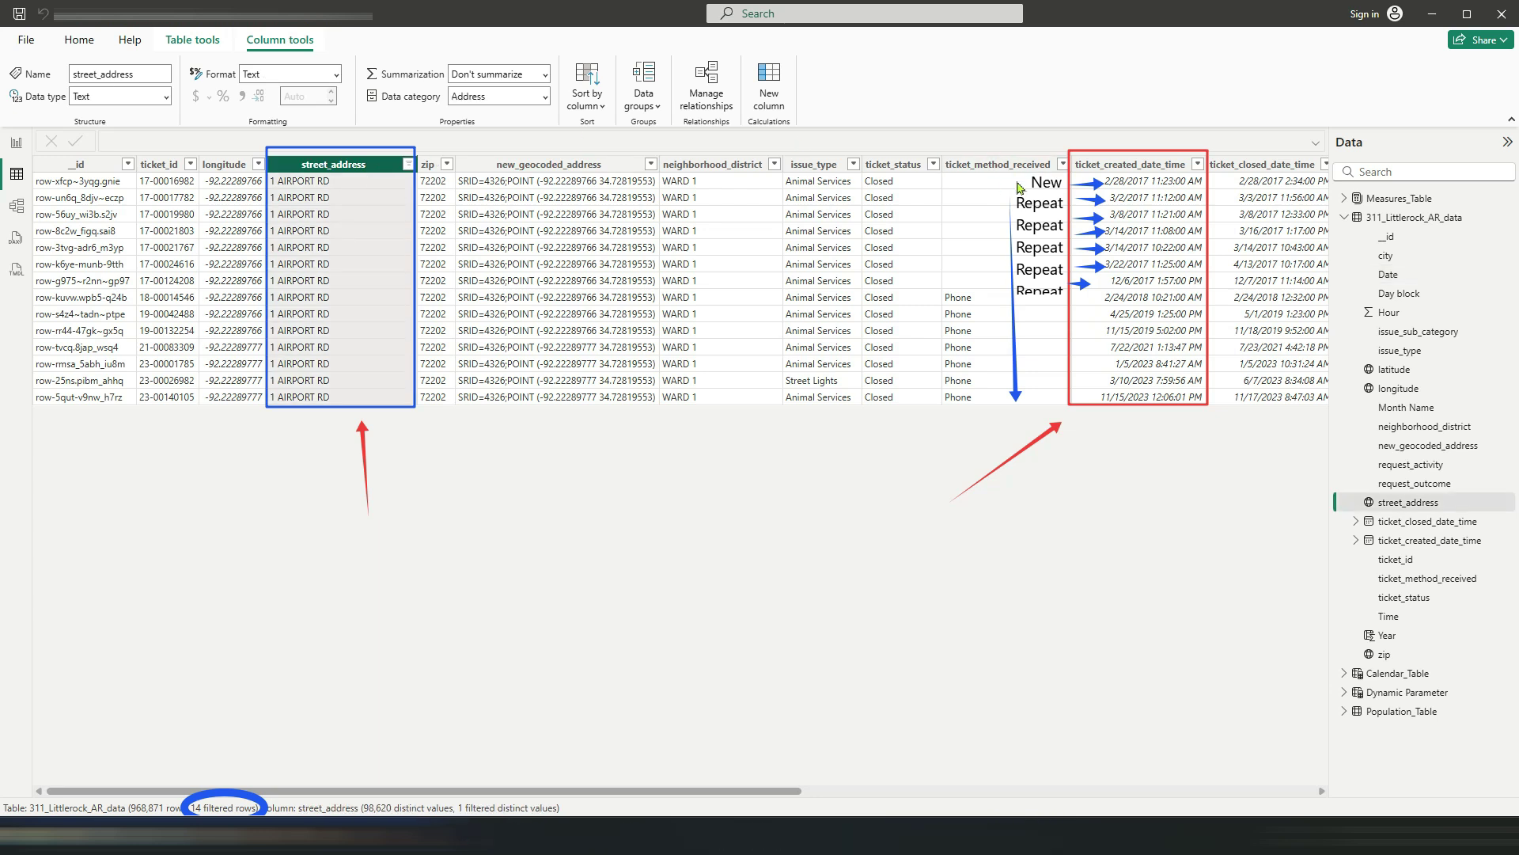
pyautogui.click(1122, 168)
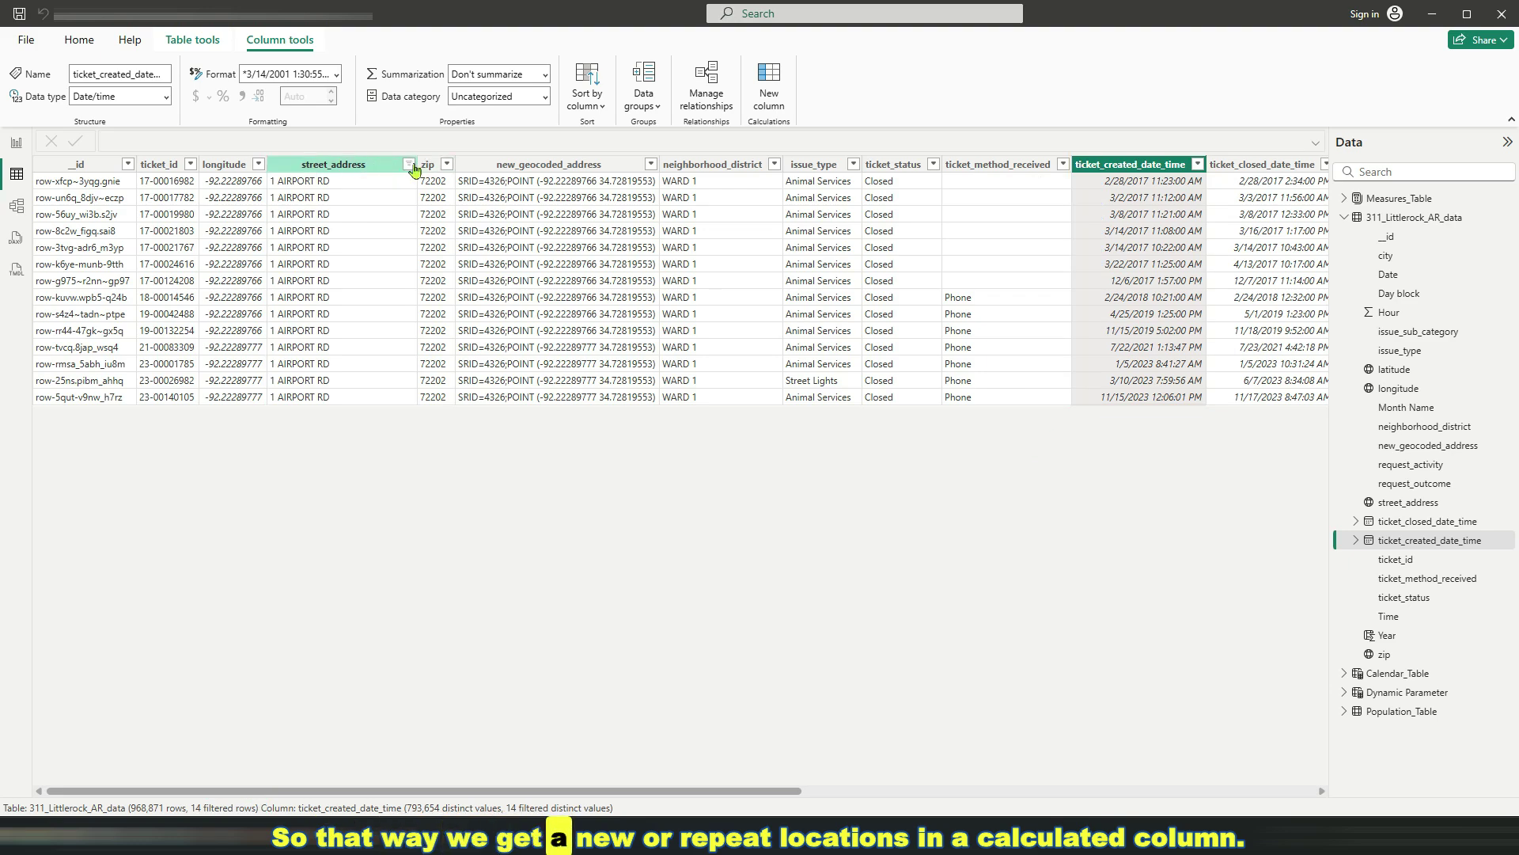
pyautogui.click(411, 166)
# Clear the street_address filter and check the Measures_Table options in the Data pane
pyautogui.click(456, 261)
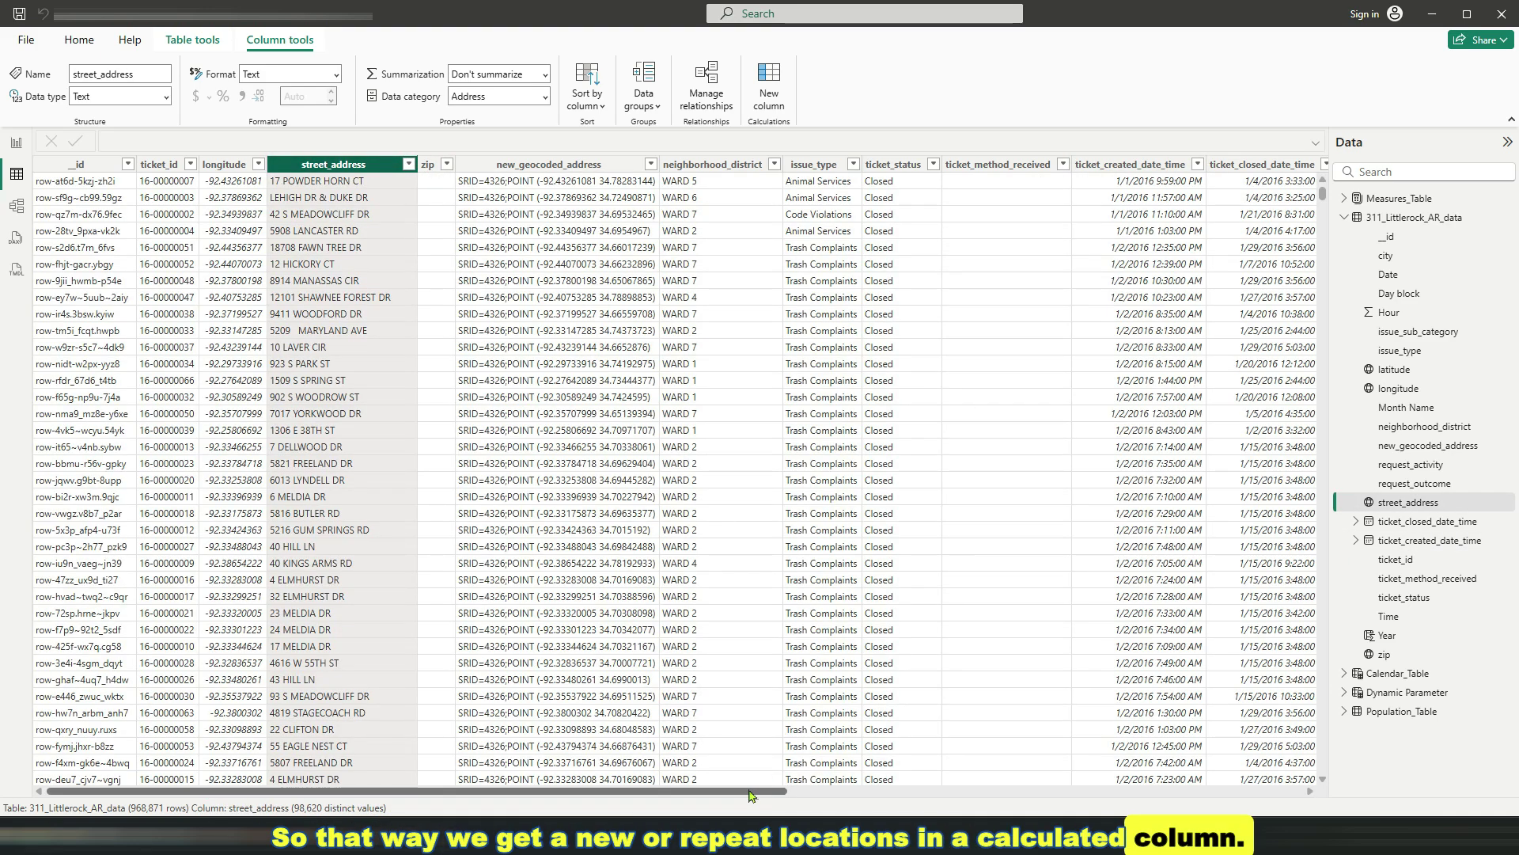
pyautogui.moveTo(755, 791); pyautogui.dragTo(1225, 797)
pyautogui.click(1408, 502)
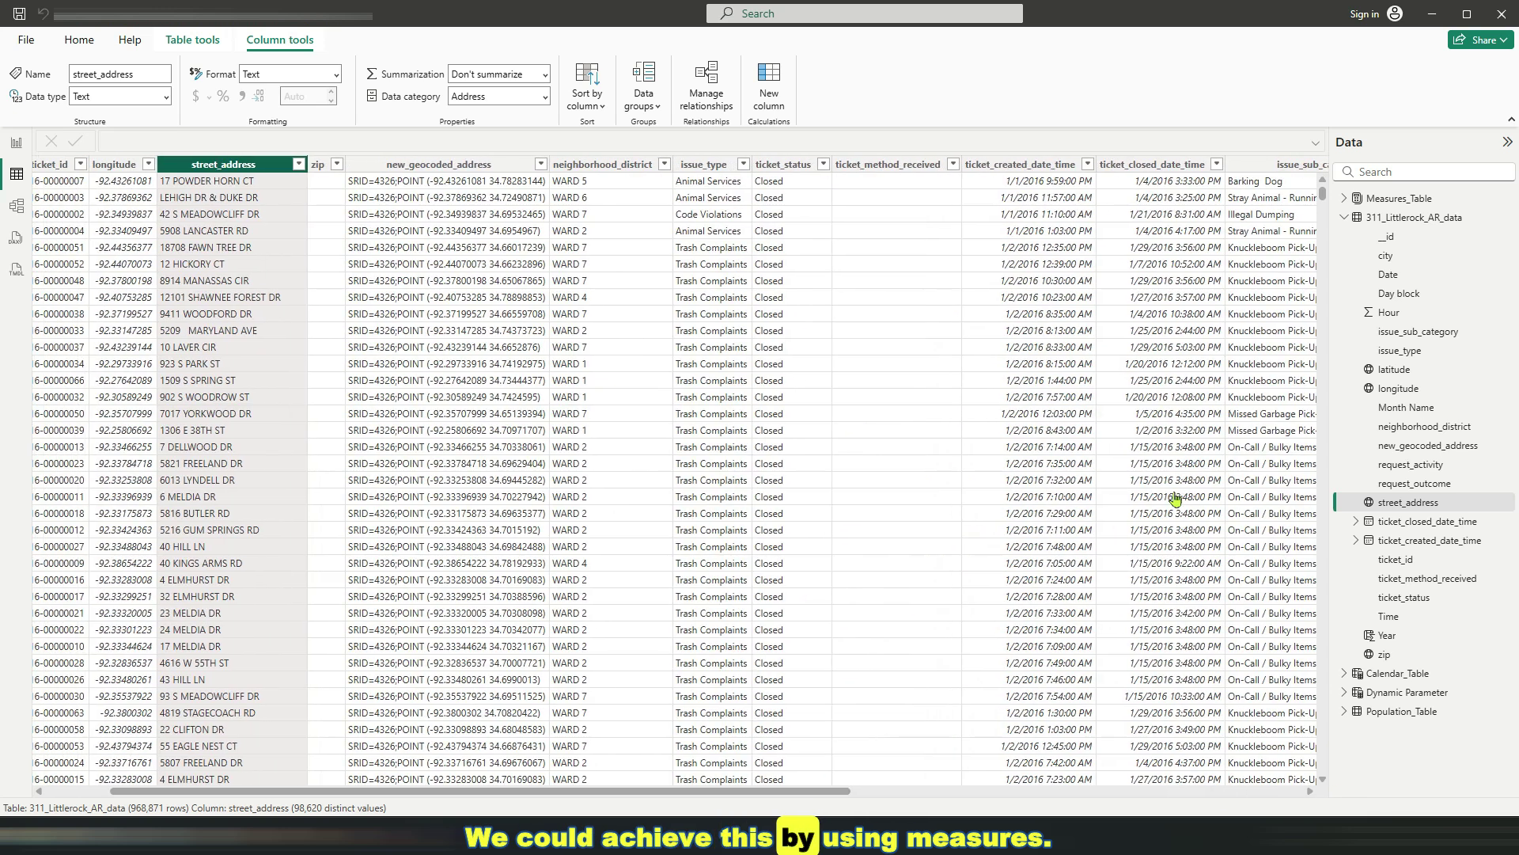
pyautogui.click(1344, 217)
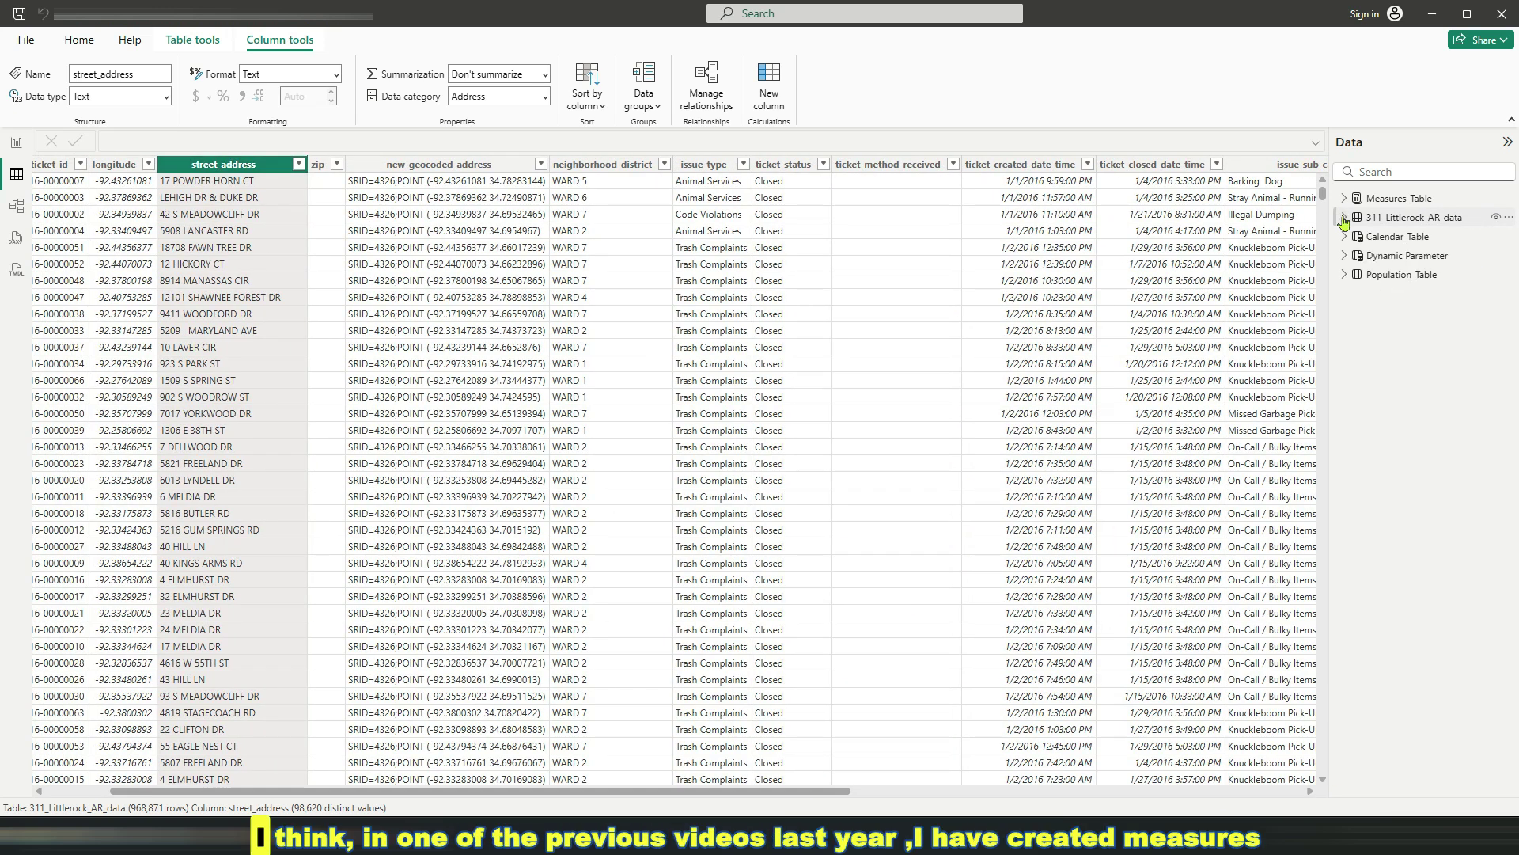
pyautogui.rightClick(1409, 198)
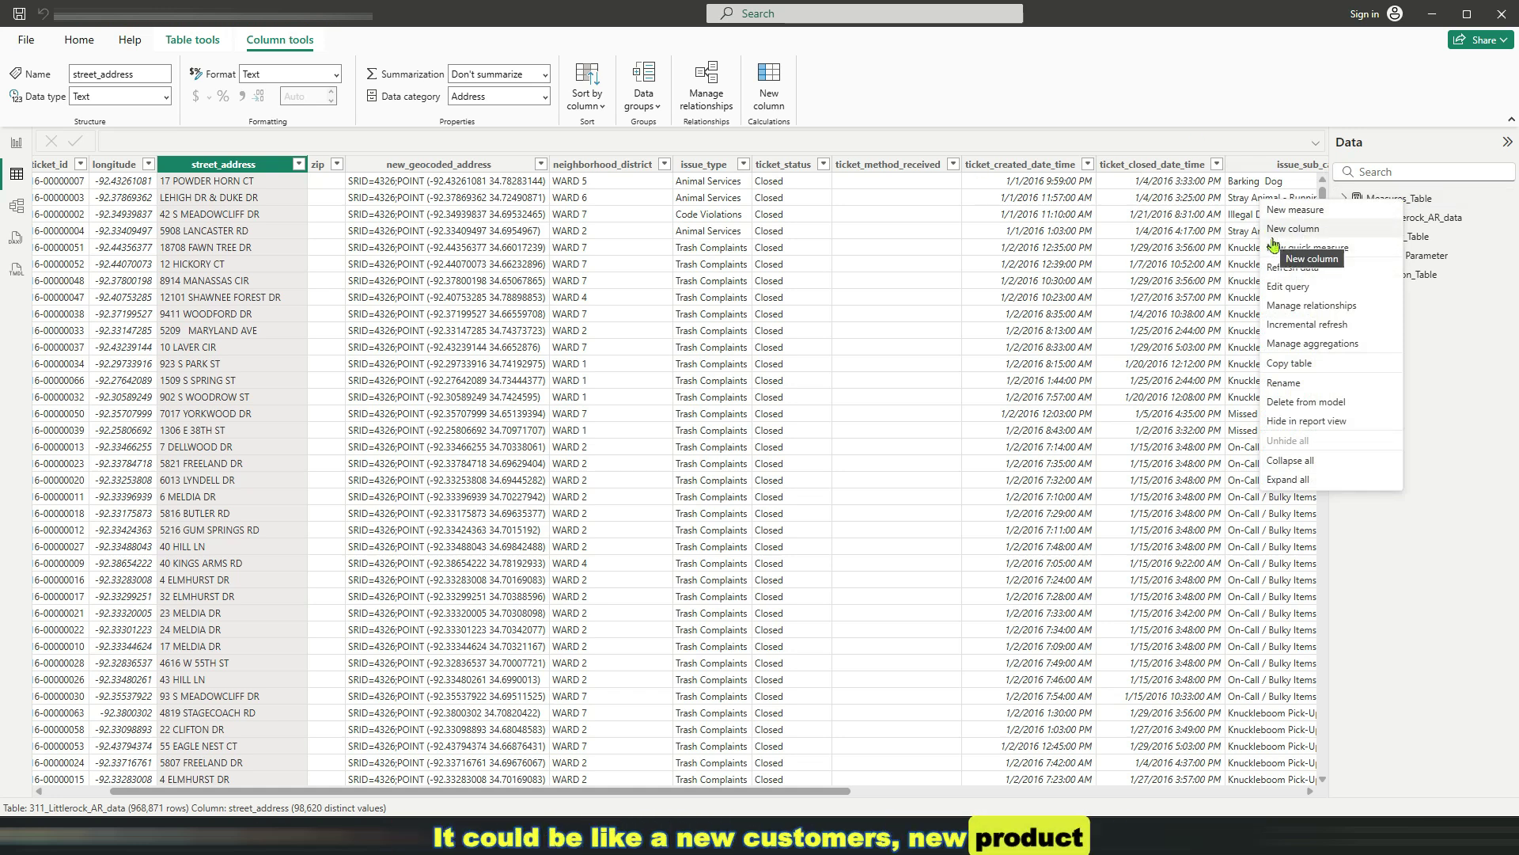
pyautogui.click(1125, 96)
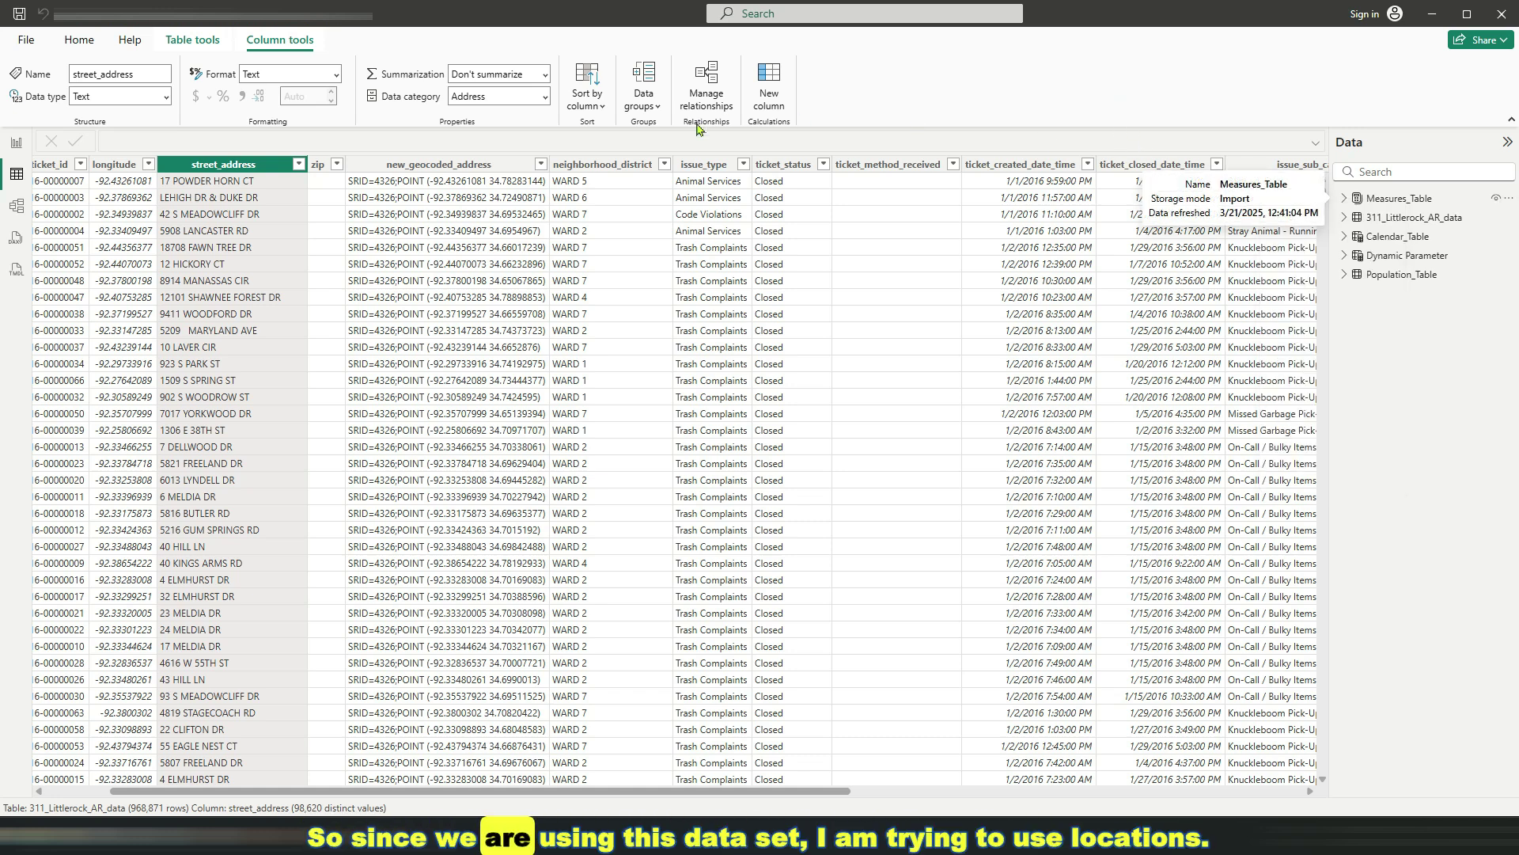
# Create a new calculated column named New/Repeat, with empty lines below for its formula
pyautogui.click(781, 99)
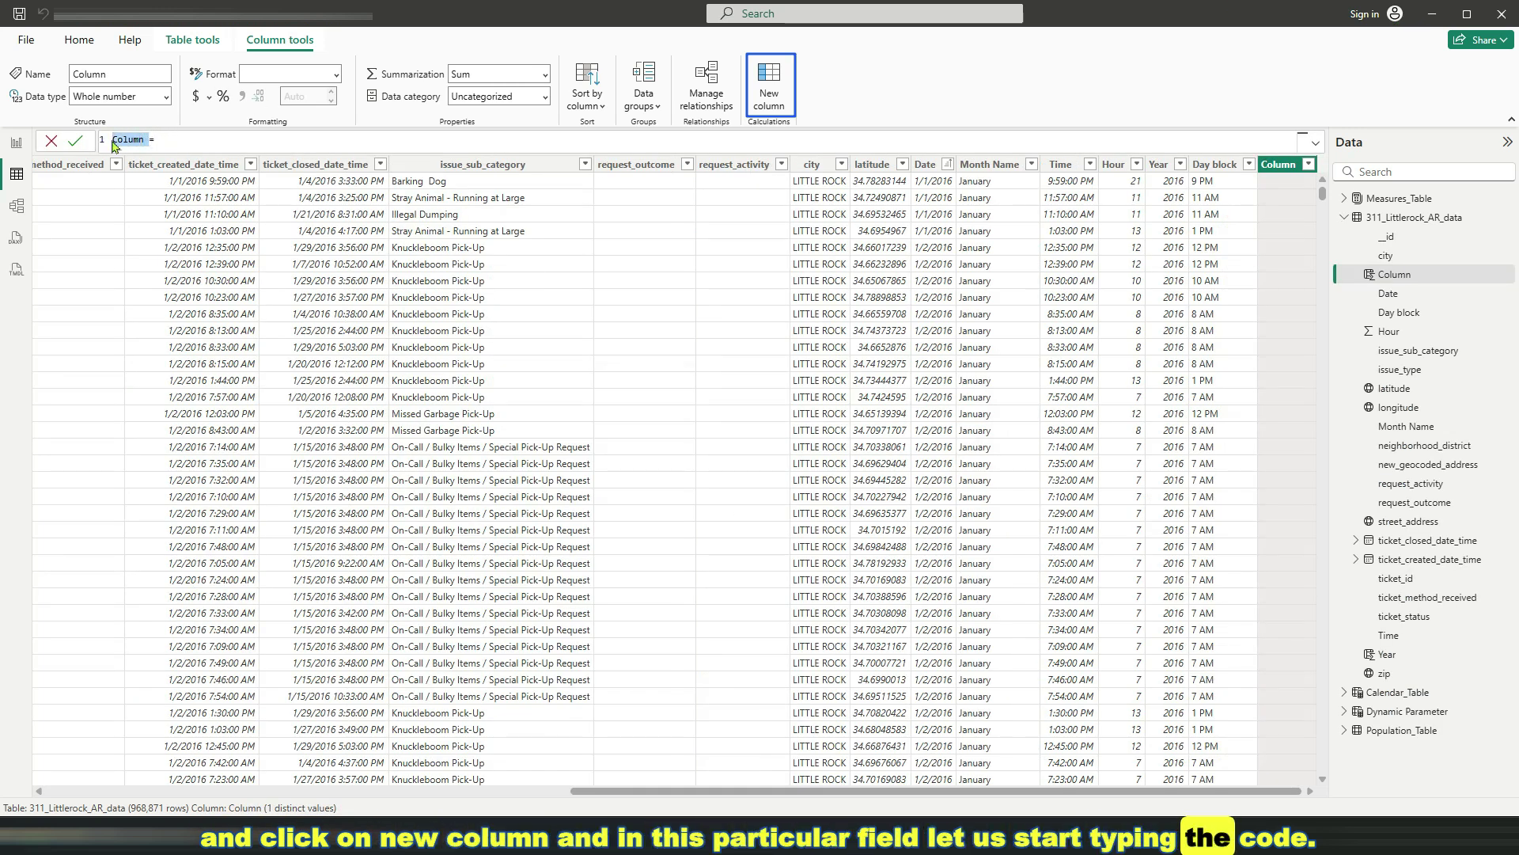
pyautogui.write('New')
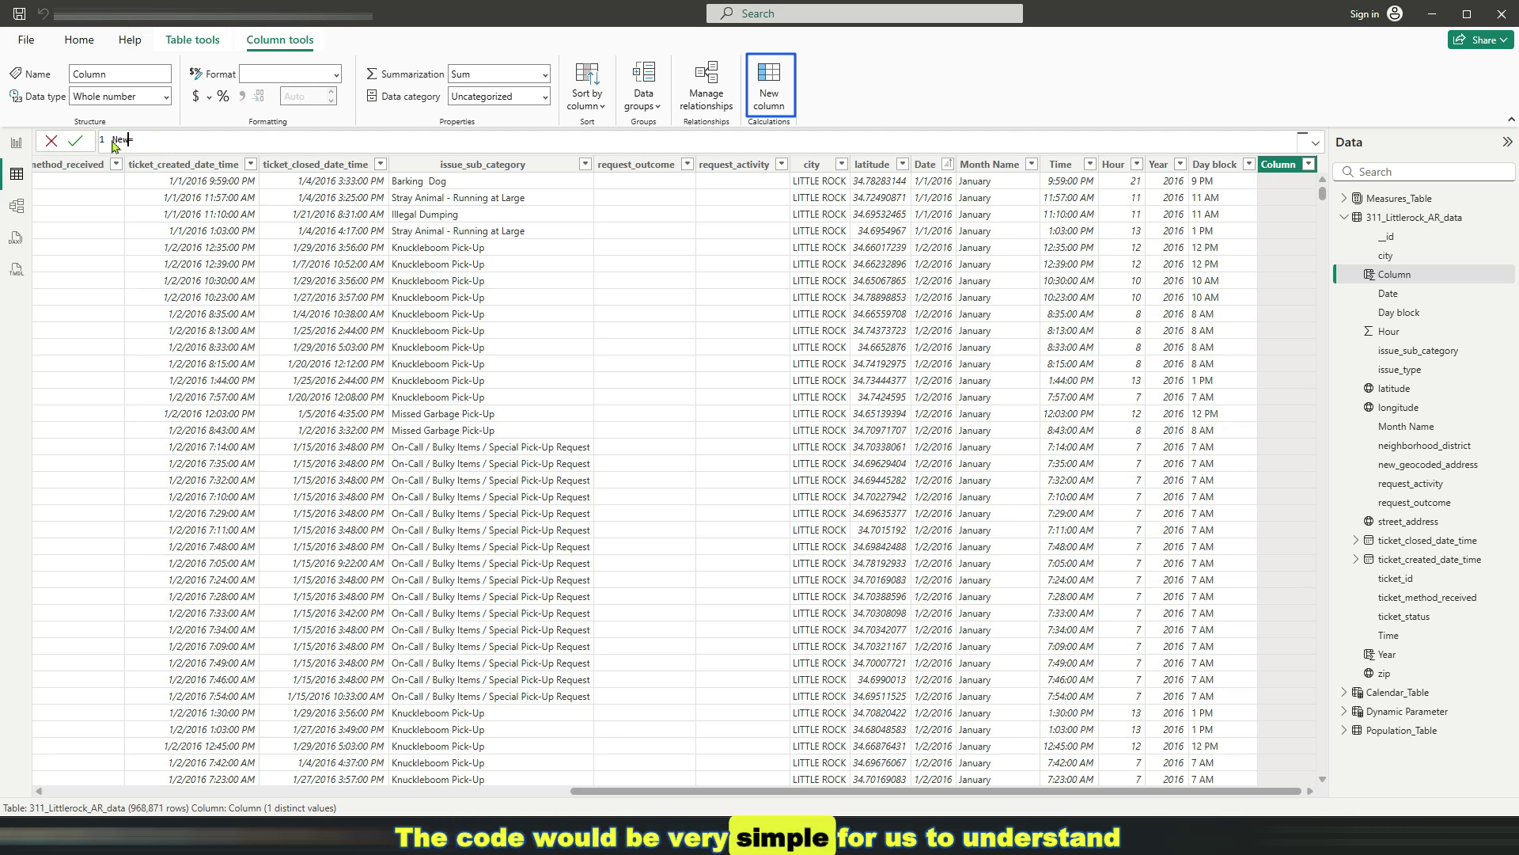
pyautogui.write('/R')
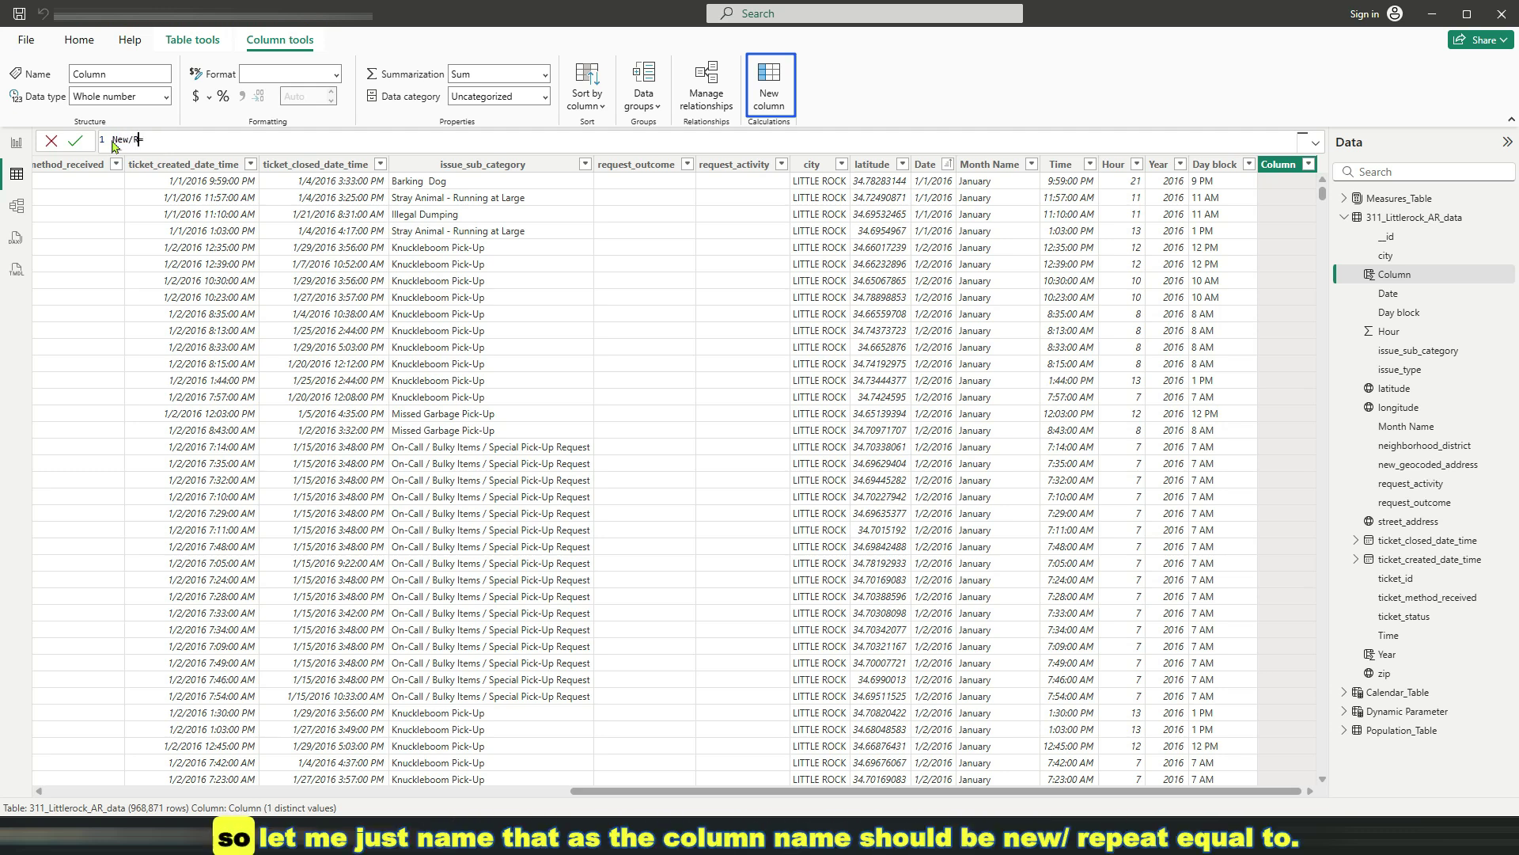
pyautogui.write('epeat=')
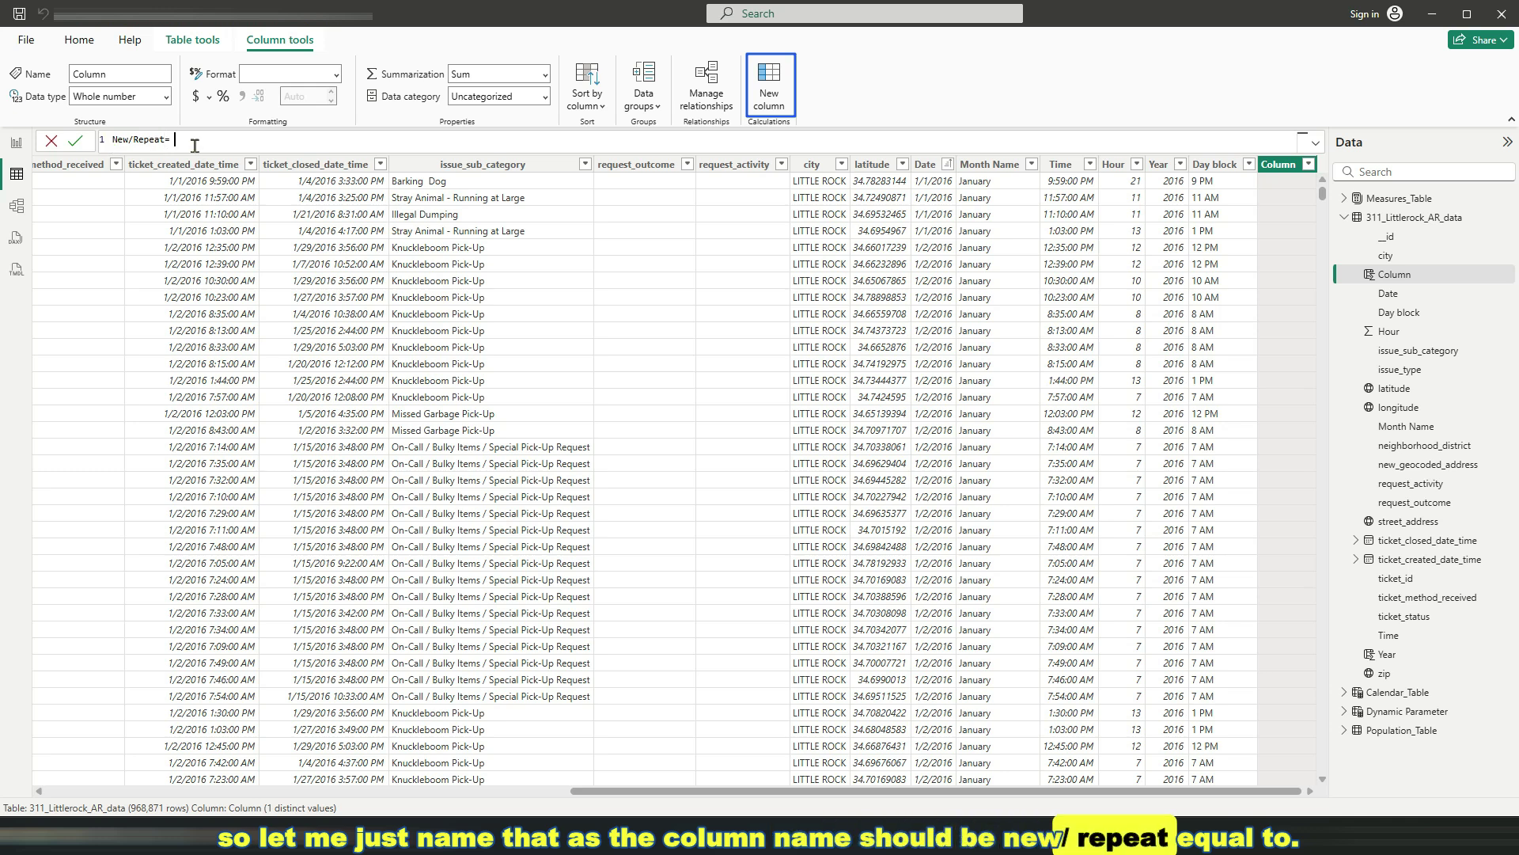
pyautogui.hotkey('shift', 'Return')
pyautogui.hotkey('shift', 'Return')
pyautogui.hotkey('shift', 'Return')
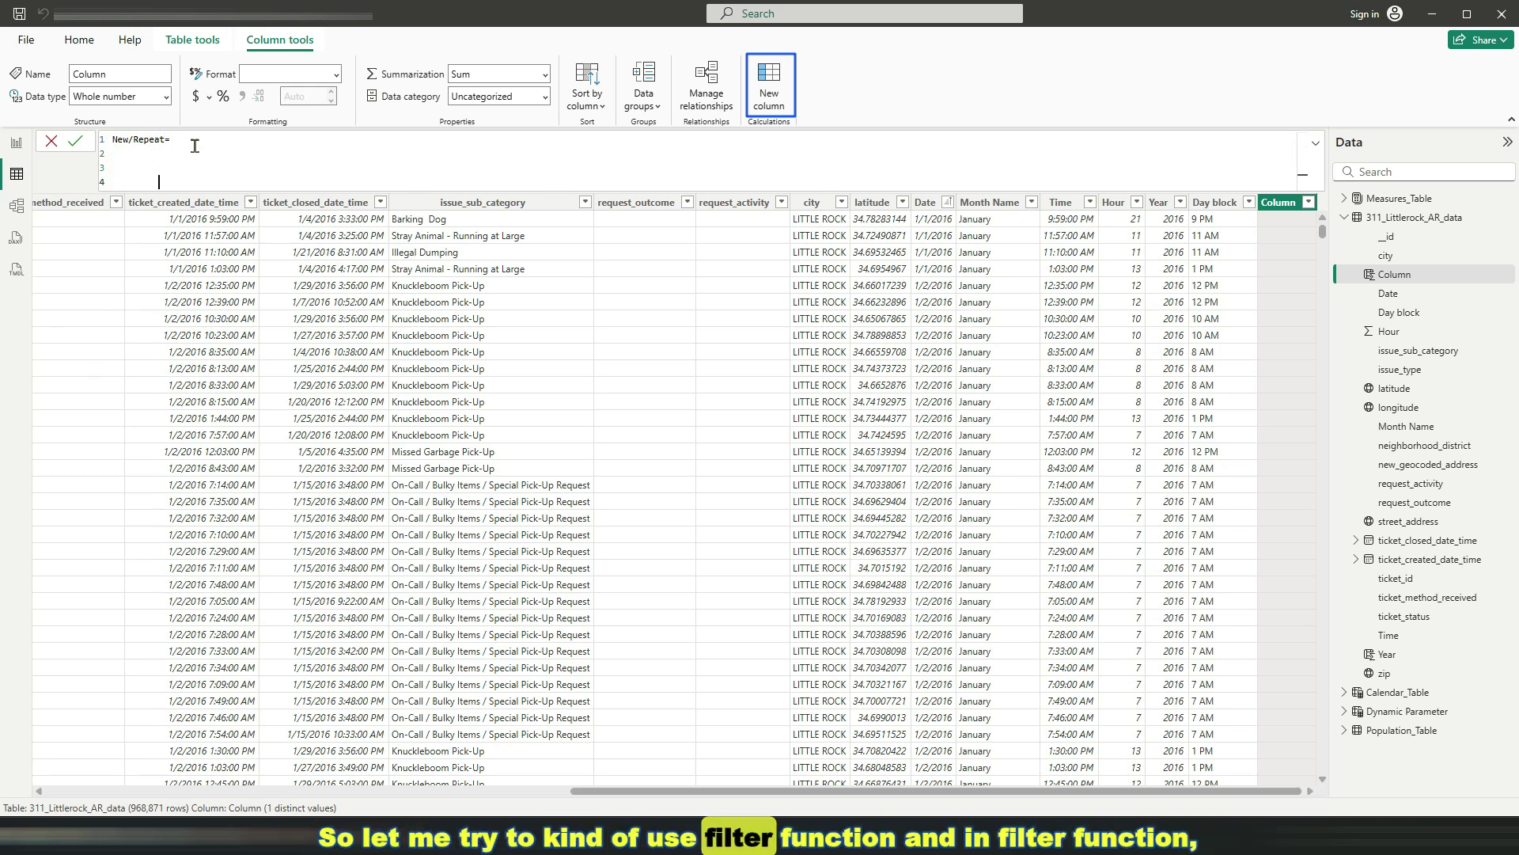
# Begin the formula with FILTER(ALL('311_Littlerock_AR_data'), on separate lines
pyautogui.press('Tab')
pyautogui.write('FILTER(')
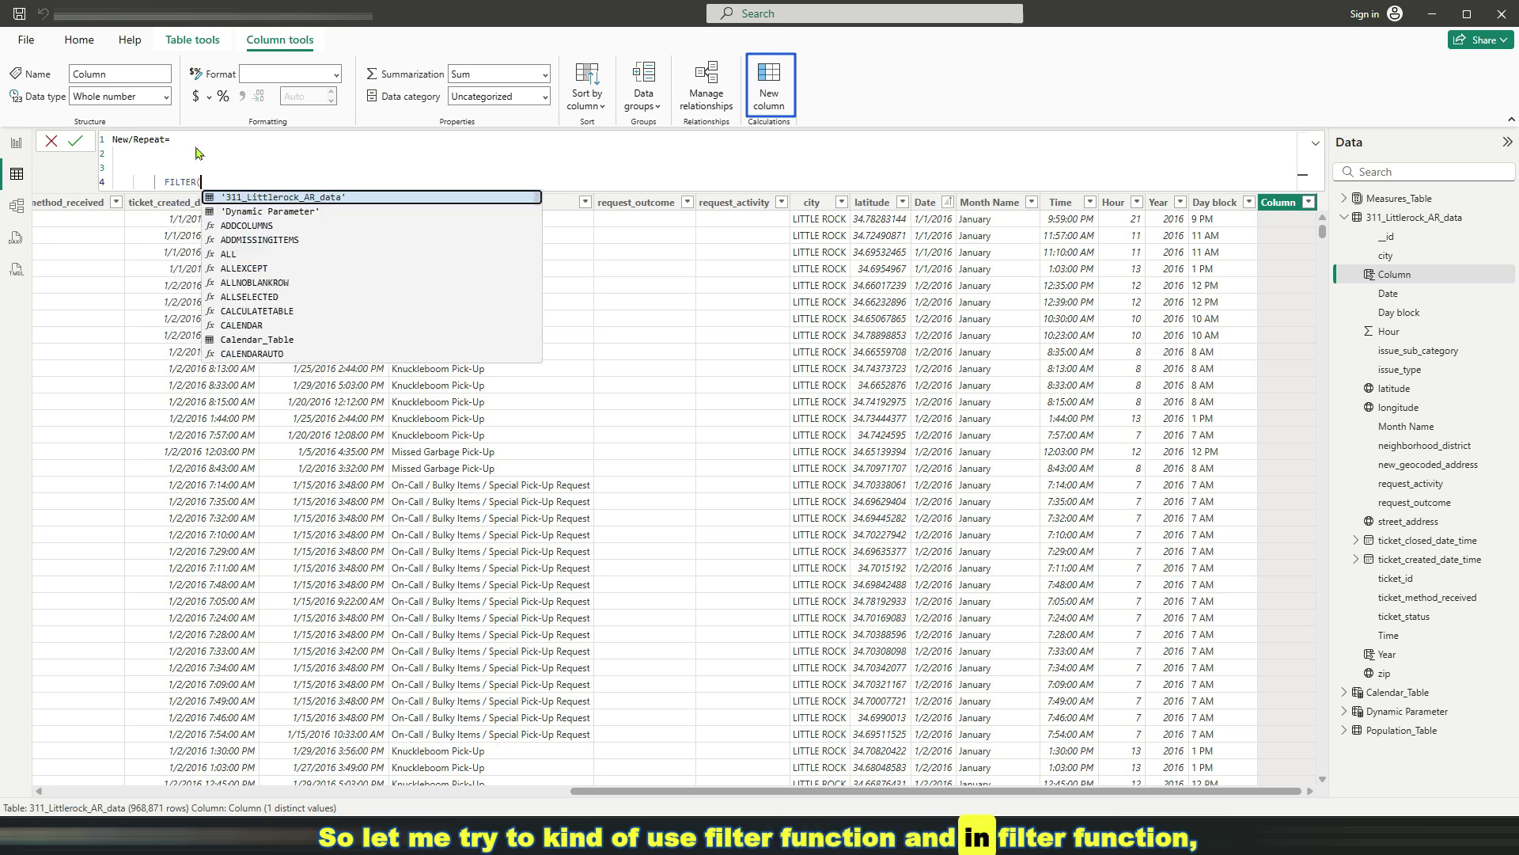
pyautogui.hotkey('shift', 'Return')
pyautogui.write('ALL')
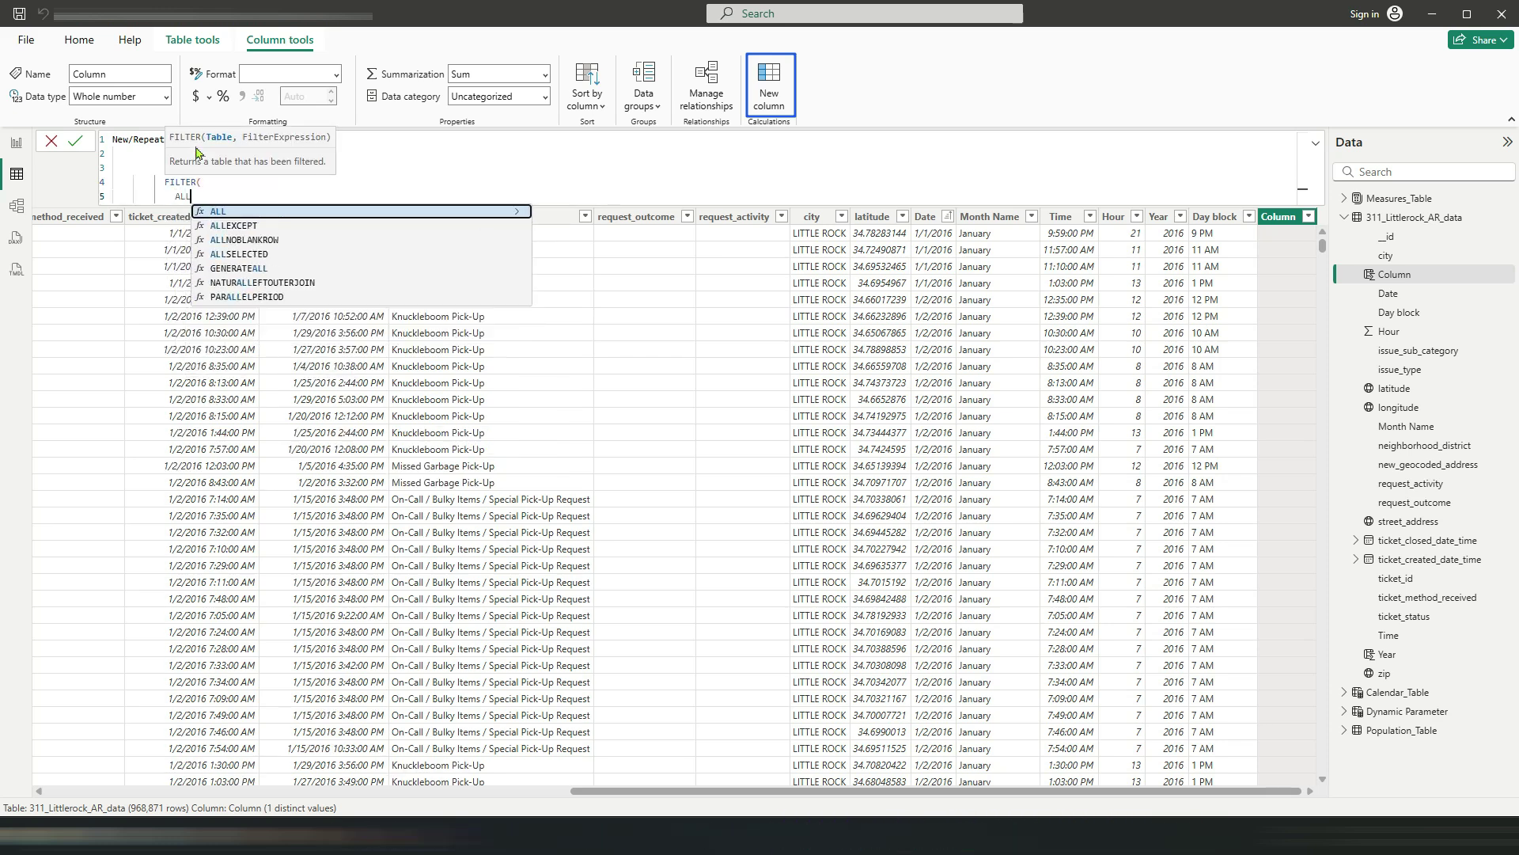
pyautogui.write("('311_Littlerock_AR_data'")
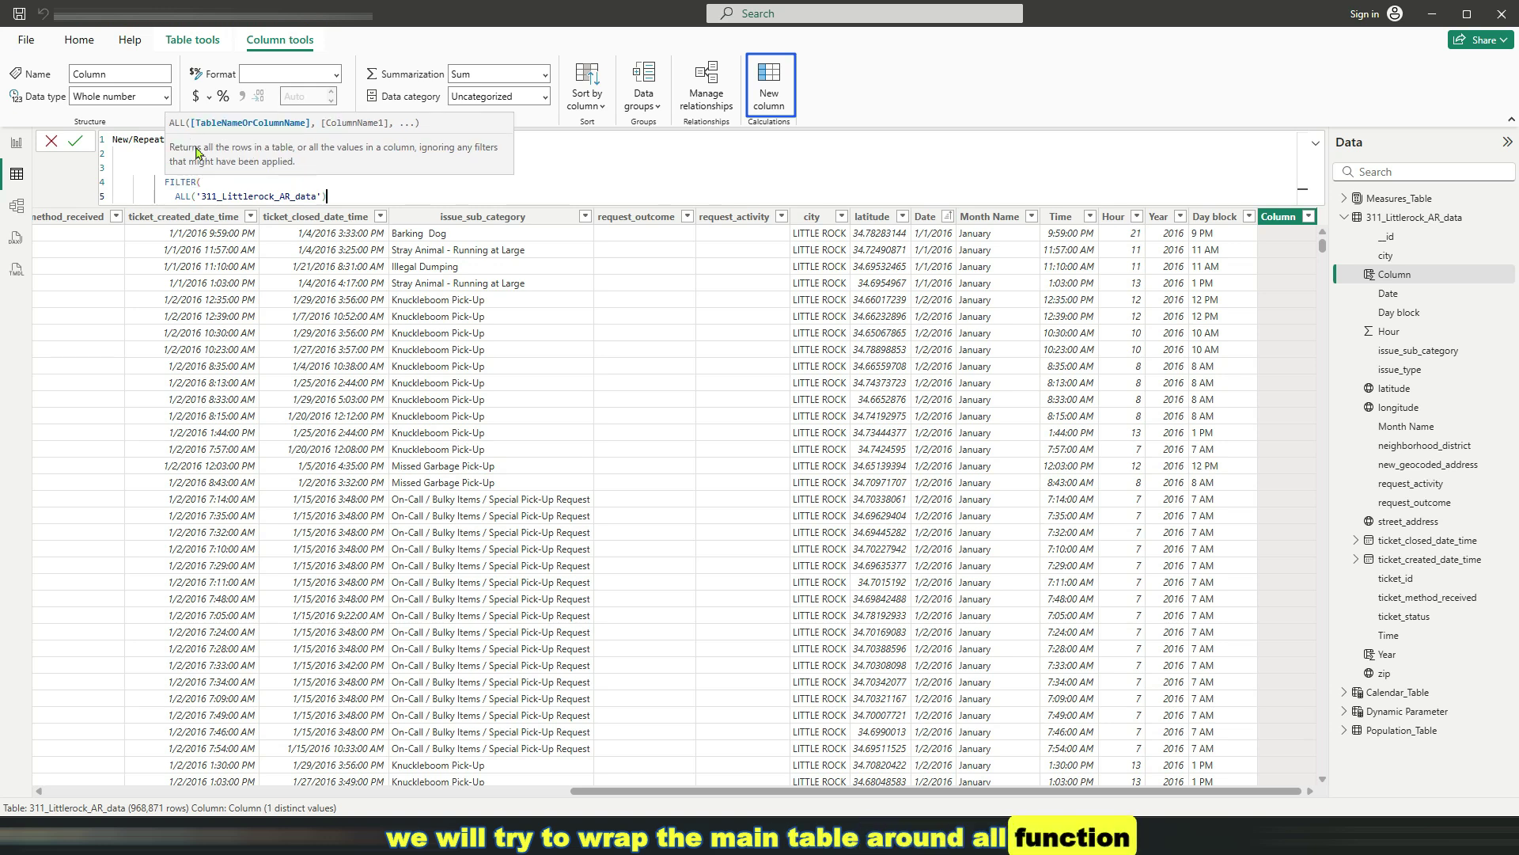
pyautogui.write('),')
pyautogui.hotkey('shift', 'Return')
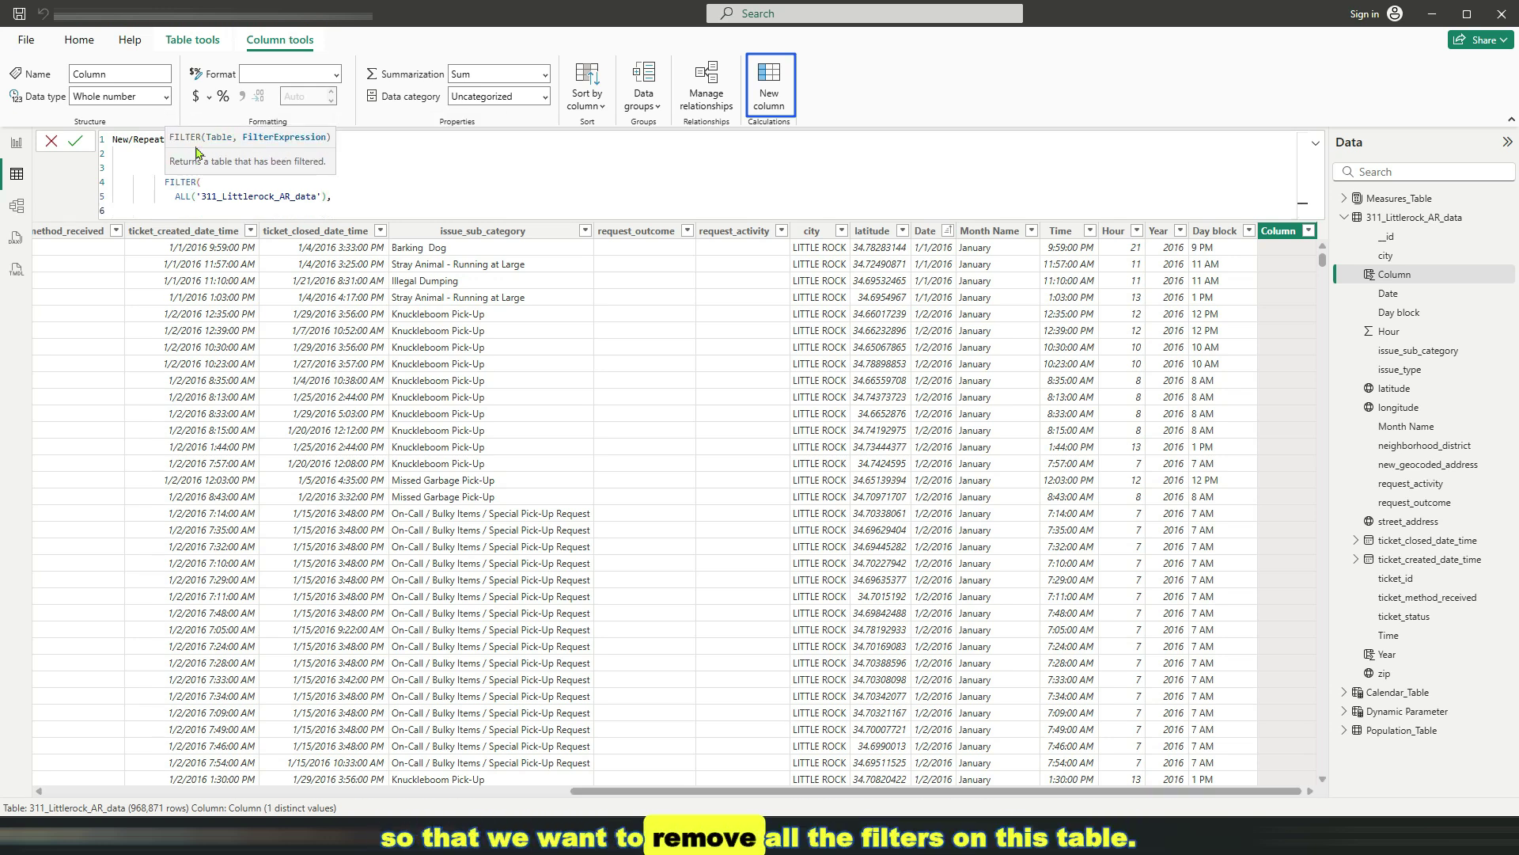
pyautogui.write("'3")
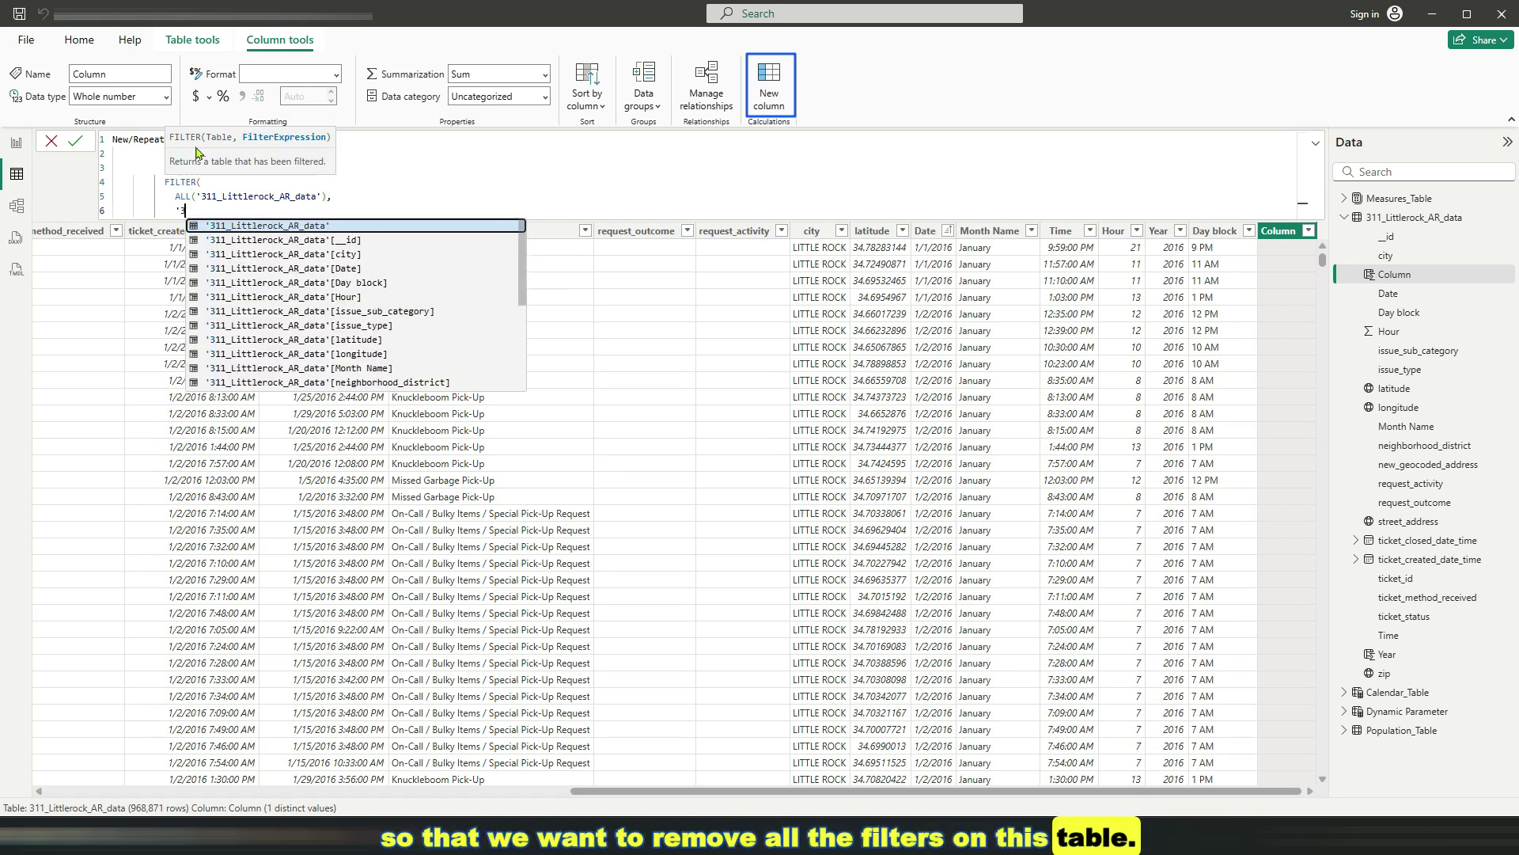
# Add the condition [street_address] = EARLIER([street_address]) using autocomplete
pyautogui.press('Down')
pyautogui.press('Down')
pyautogui.press('Down')
pyautogui.press('Down')
pyautogui.press('Down')
pyautogui.press('Down')
pyautogui.press('Down')
pyautogui.press('Down')
pyautogui.press('Down')
pyautogui.press('Down')
pyautogui.press('Down')
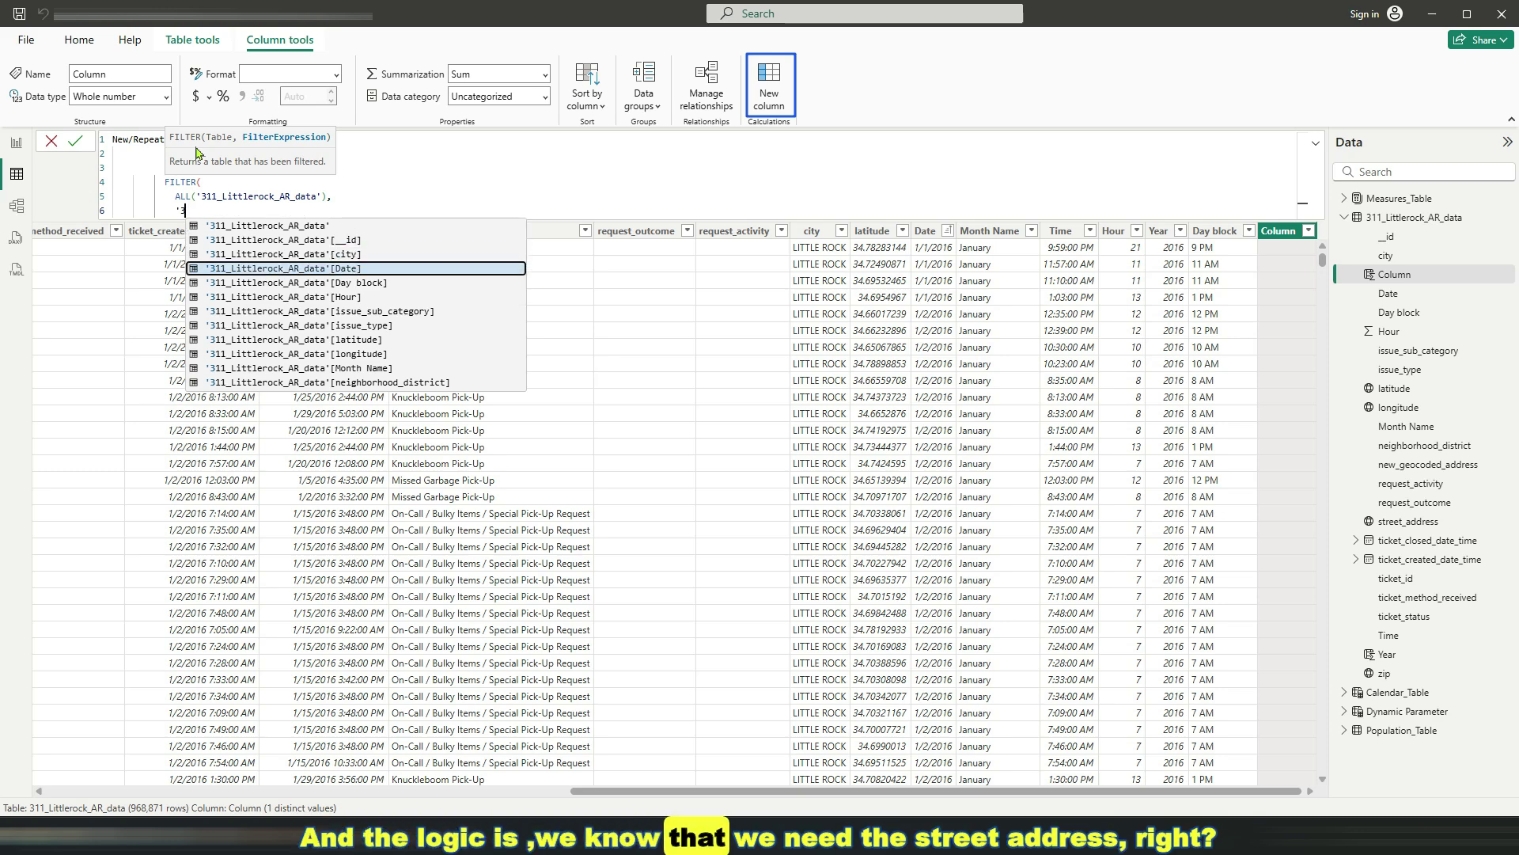
pyautogui.press('Down')
pyautogui.press('Down')
pyautogui.press('Down')
pyautogui.press('Down')
pyautogui.press('Down')
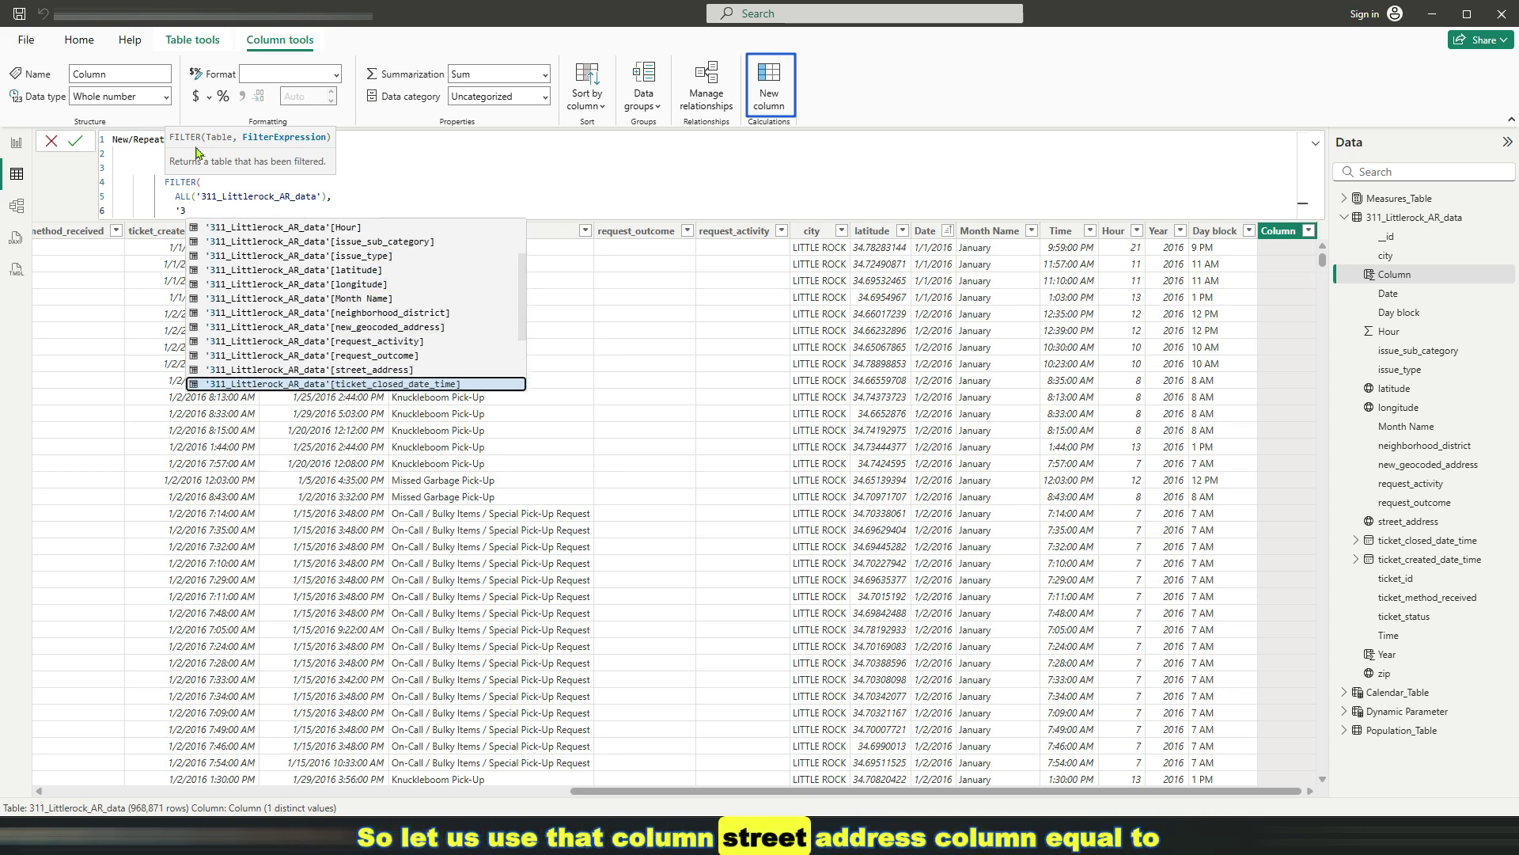
pyautogui.press('Up')
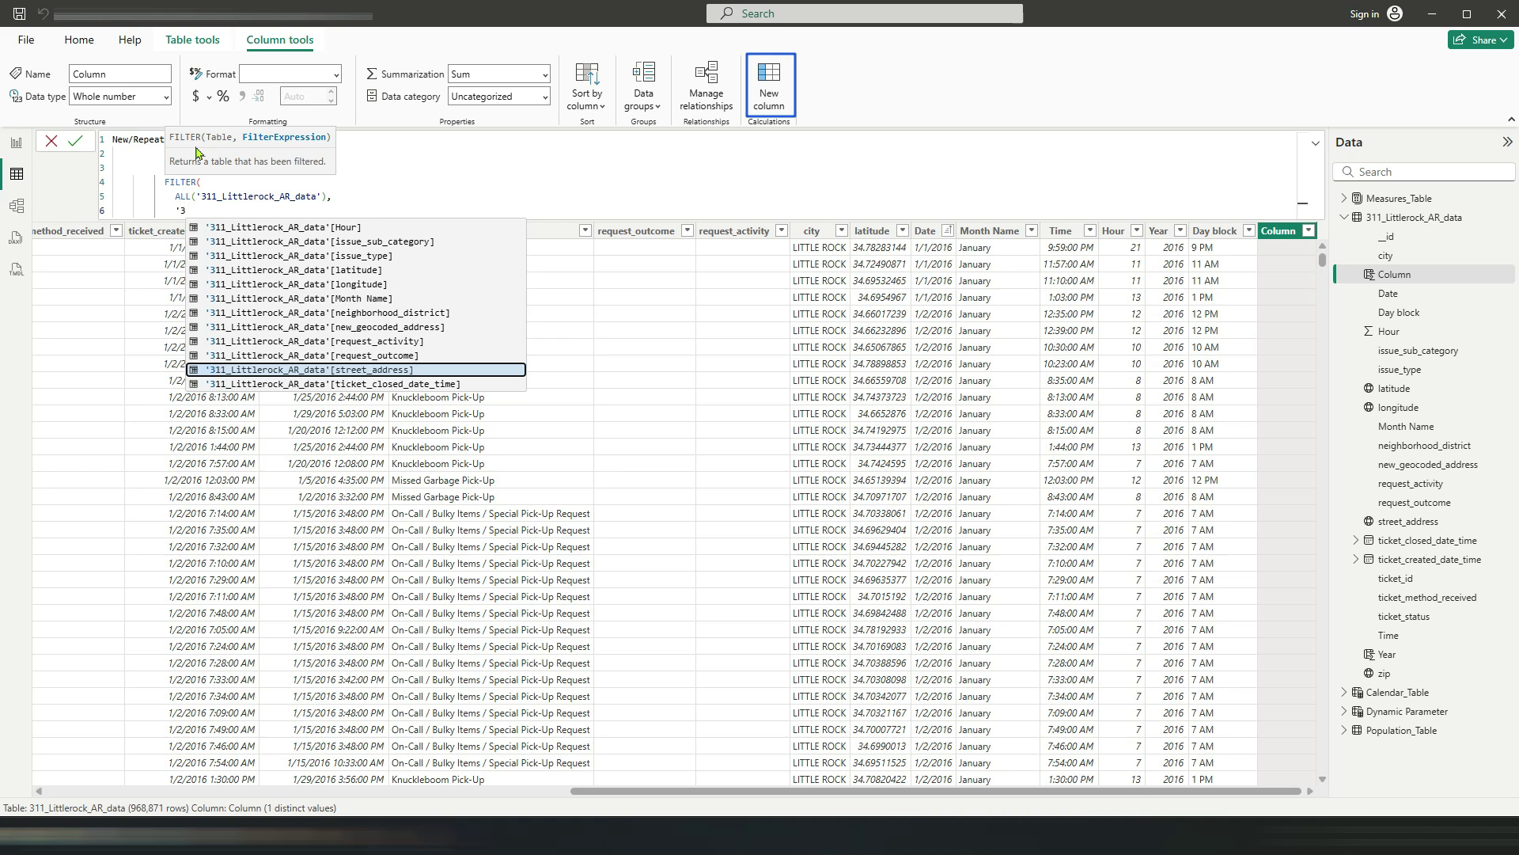
pyautogui.press('Tab')
pyautogui.write('=')
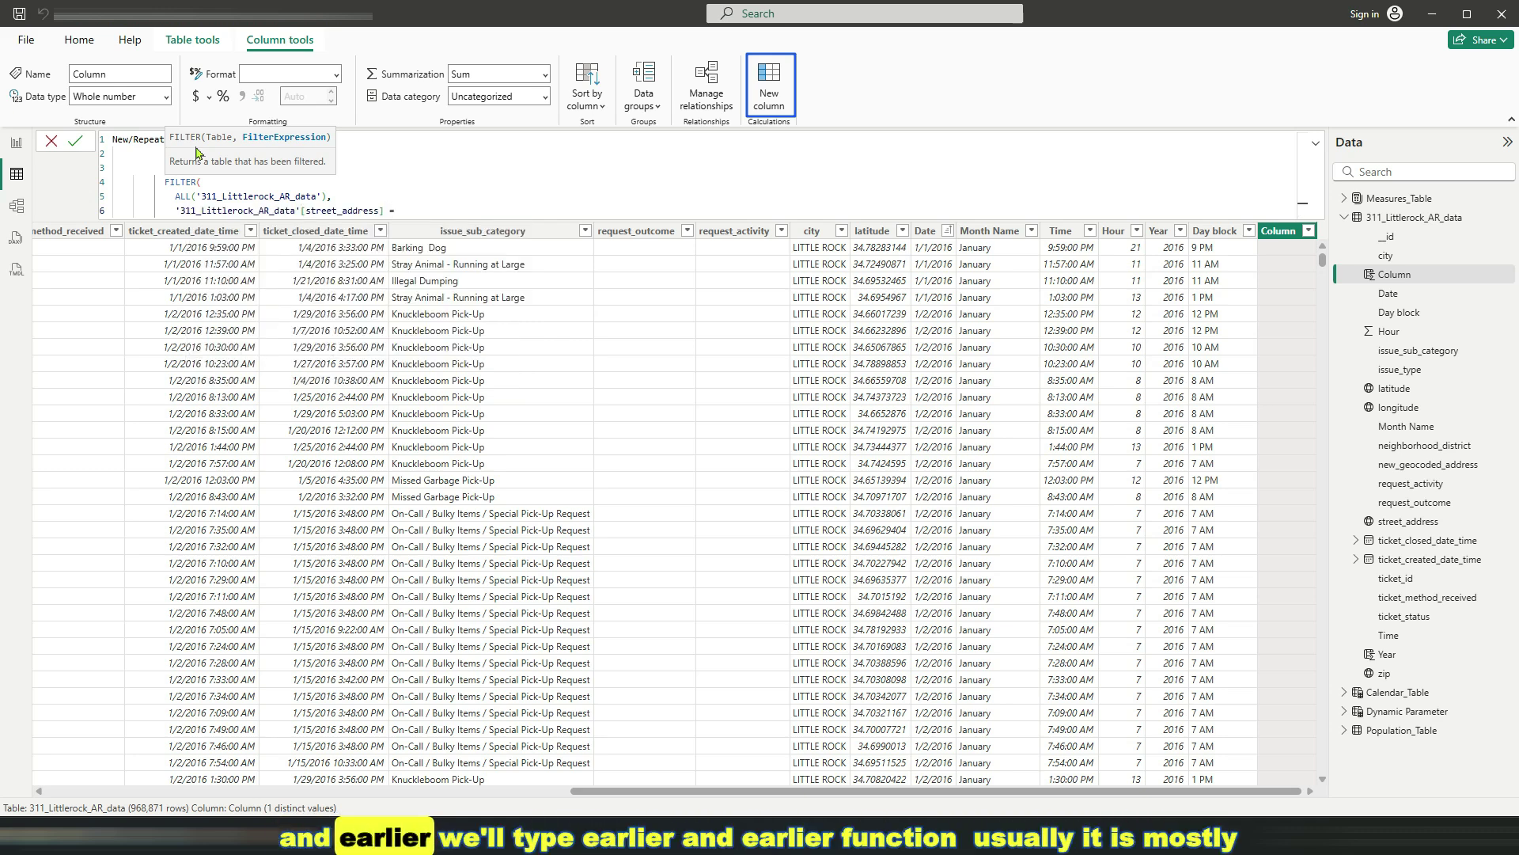
pyautogui.write(' EARLIER(')
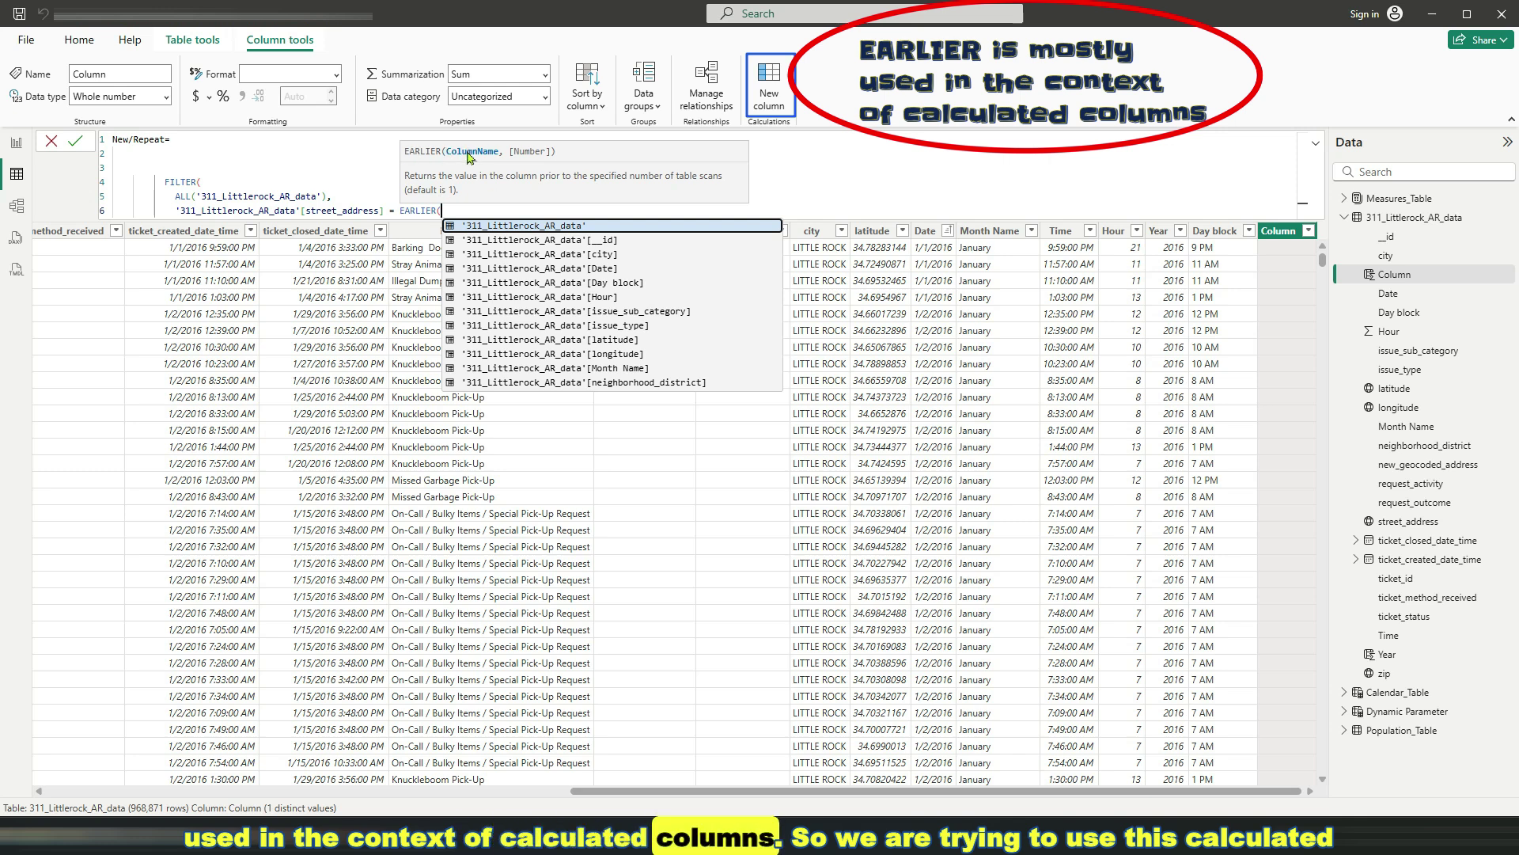
pyautogui.moveTo(780, 255); pyautogui.dragTo(776, 342)
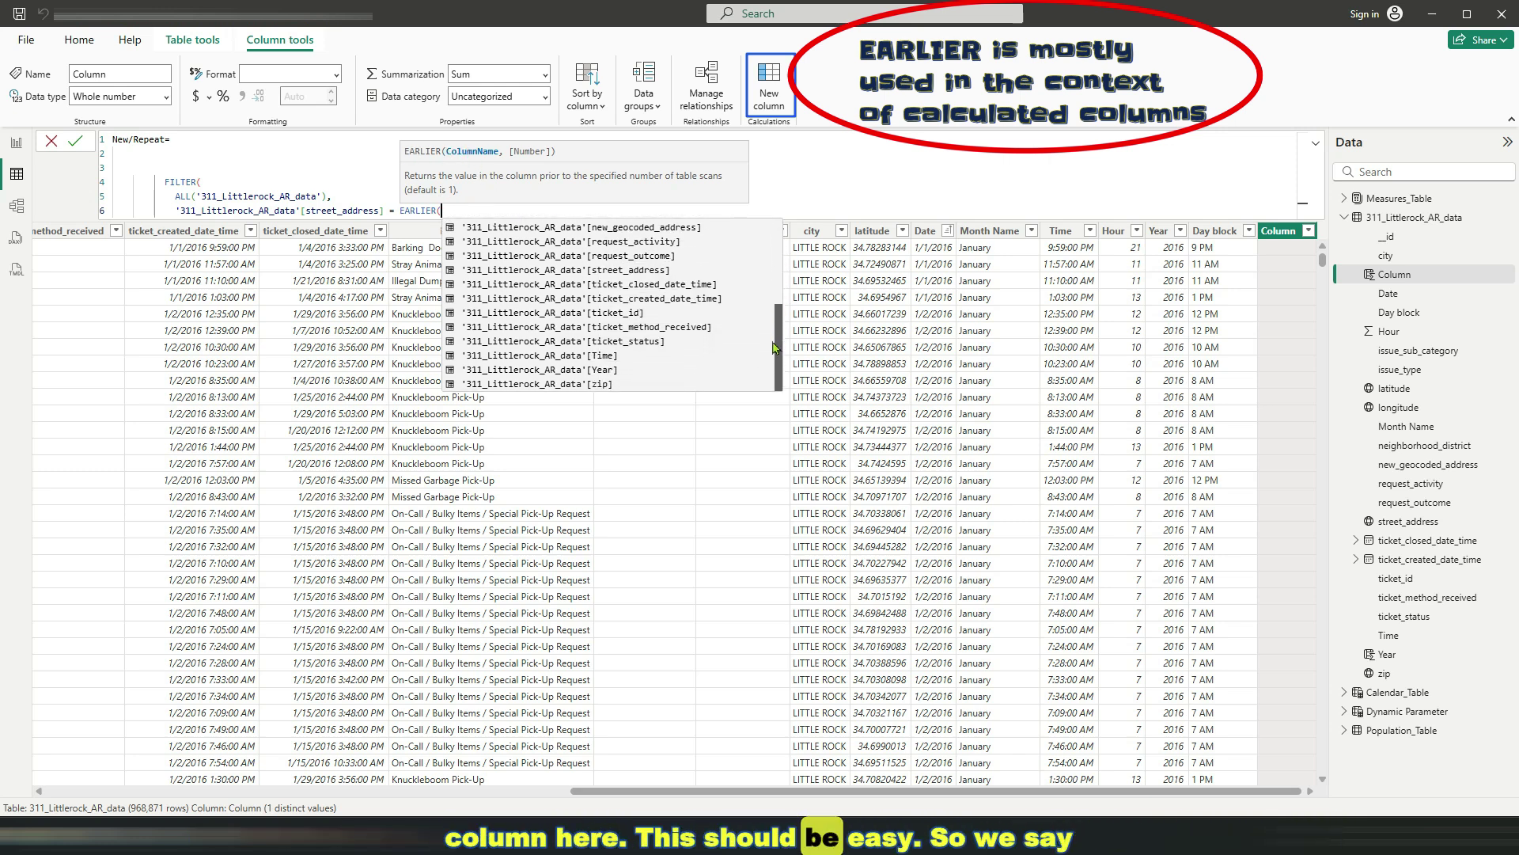
pyautogui.click(643, 273)
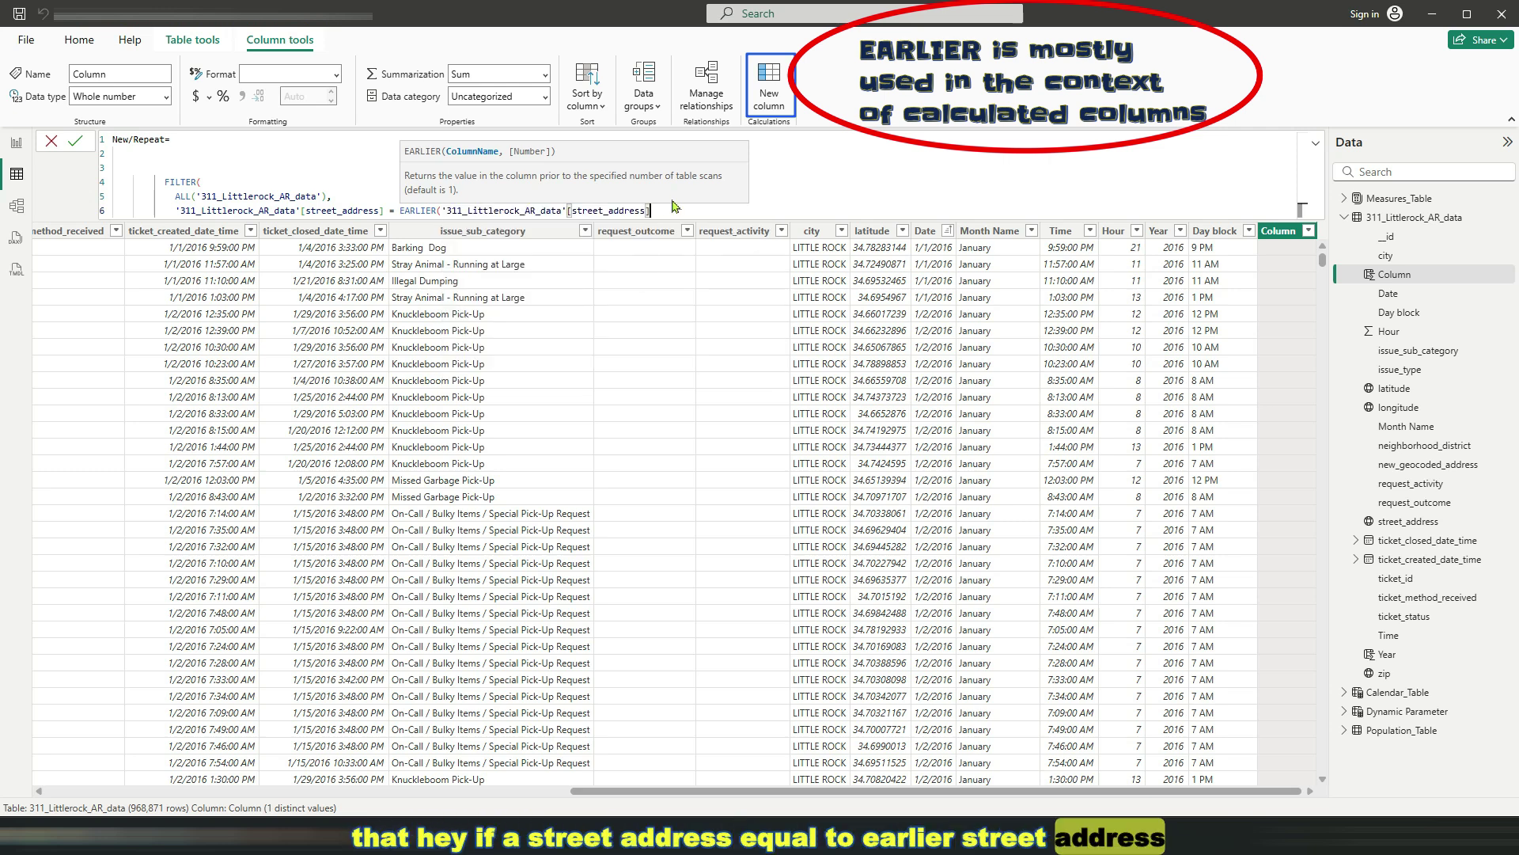
pyautogui.write(')')
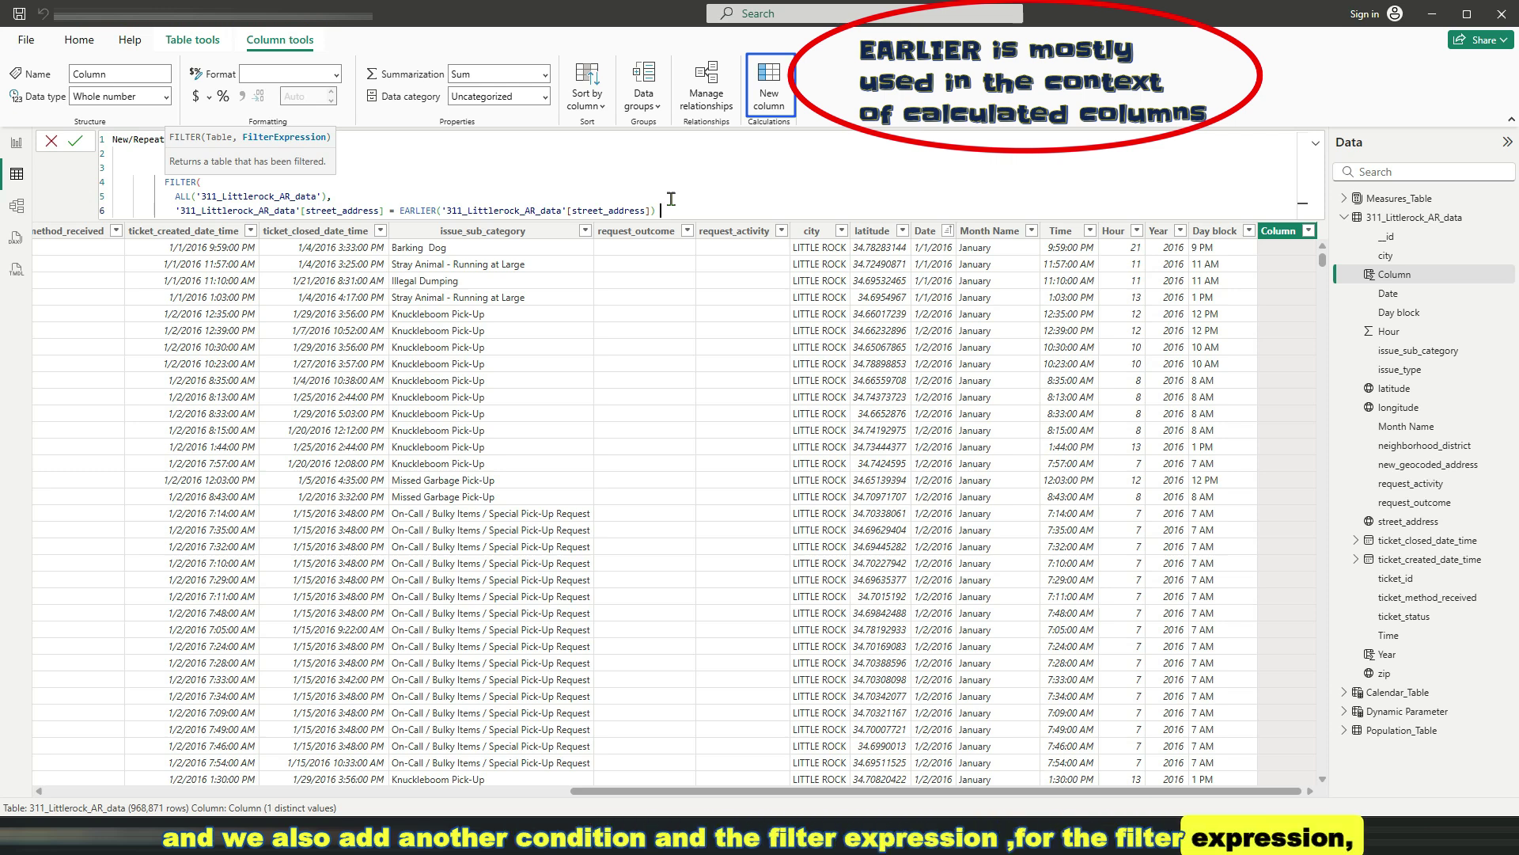
# Add && [Date] < EARLIER([Date]) and close the FILTER call
pyautogui.write('&&')
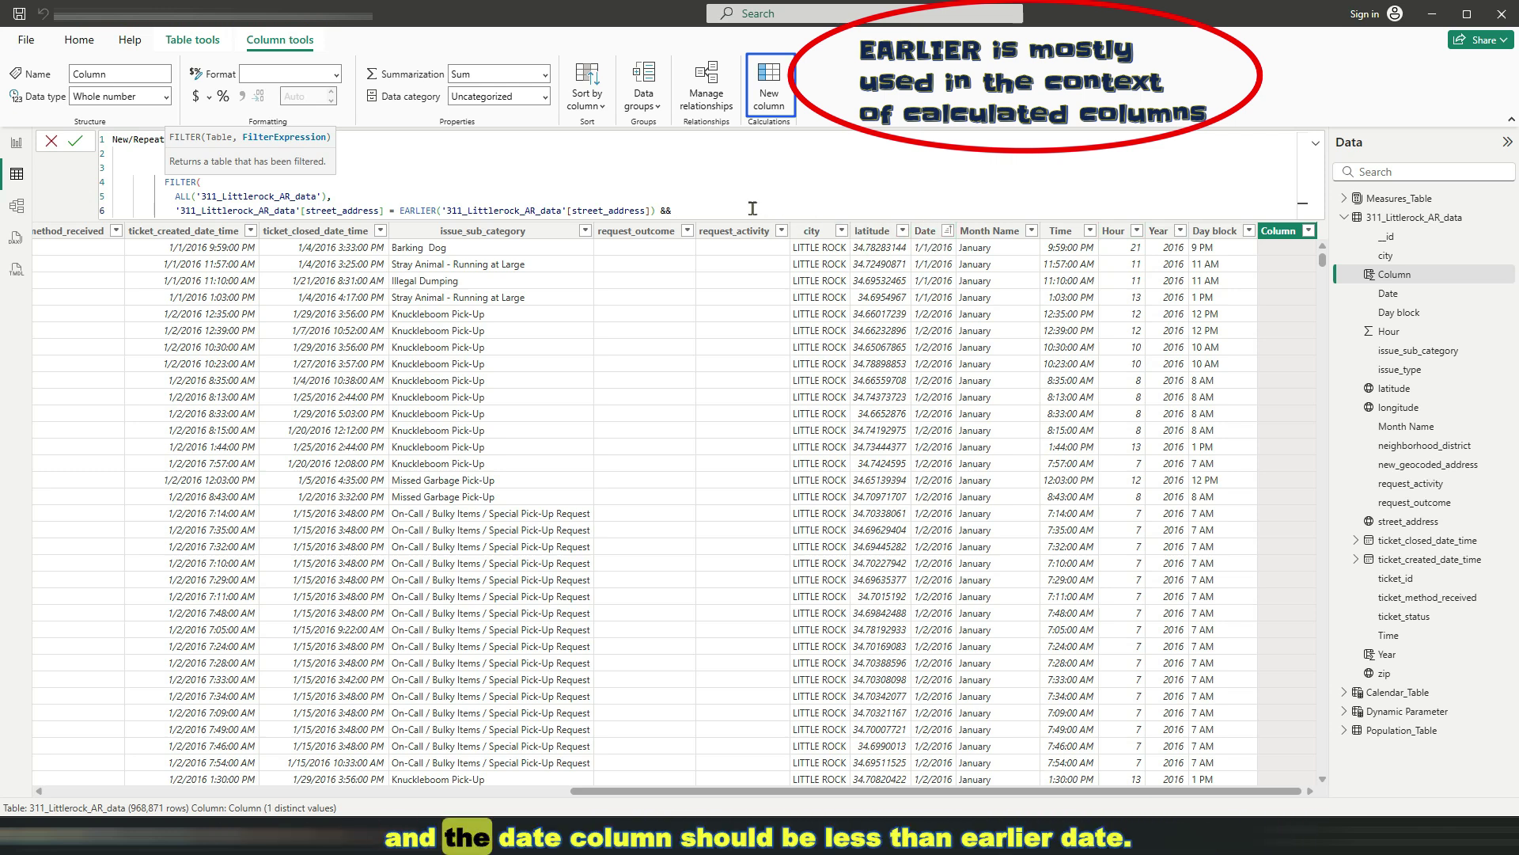
pyautogui.write('[Date]')
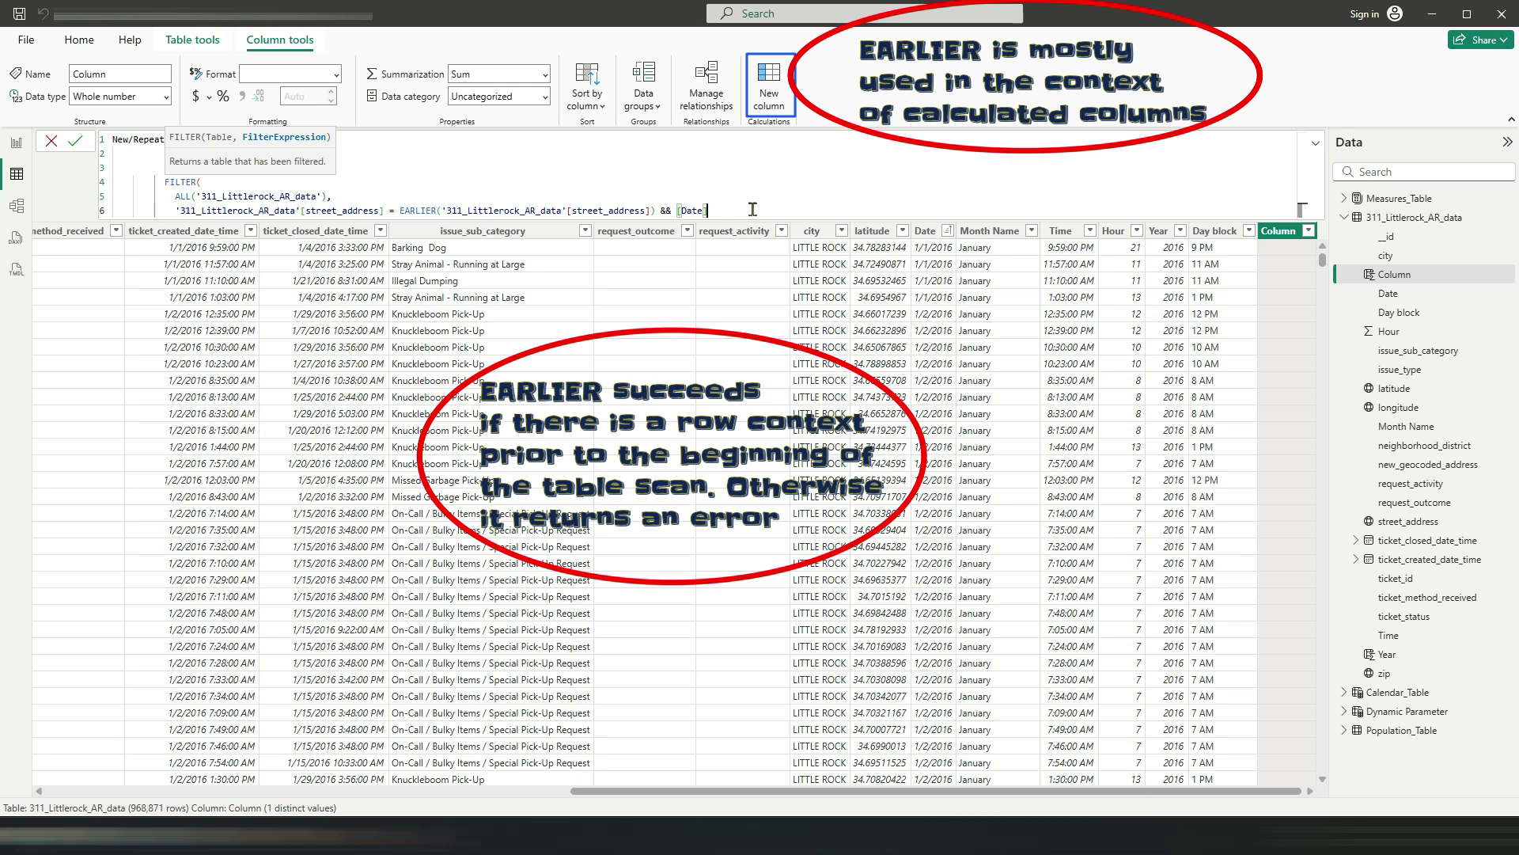
pyautogui.write(' <')
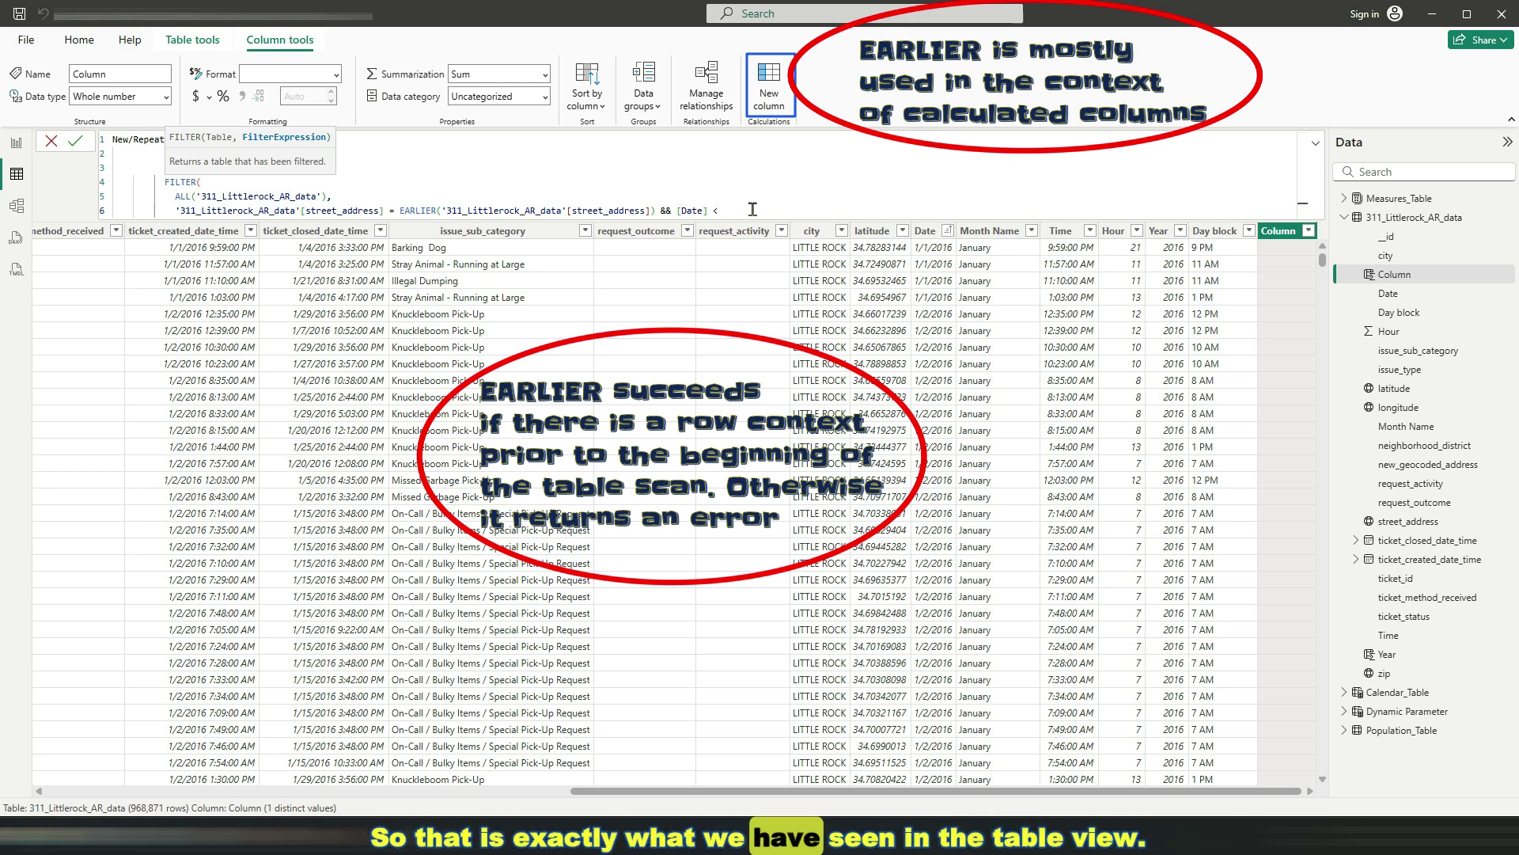
pyautogui.write(' EARLIER(')
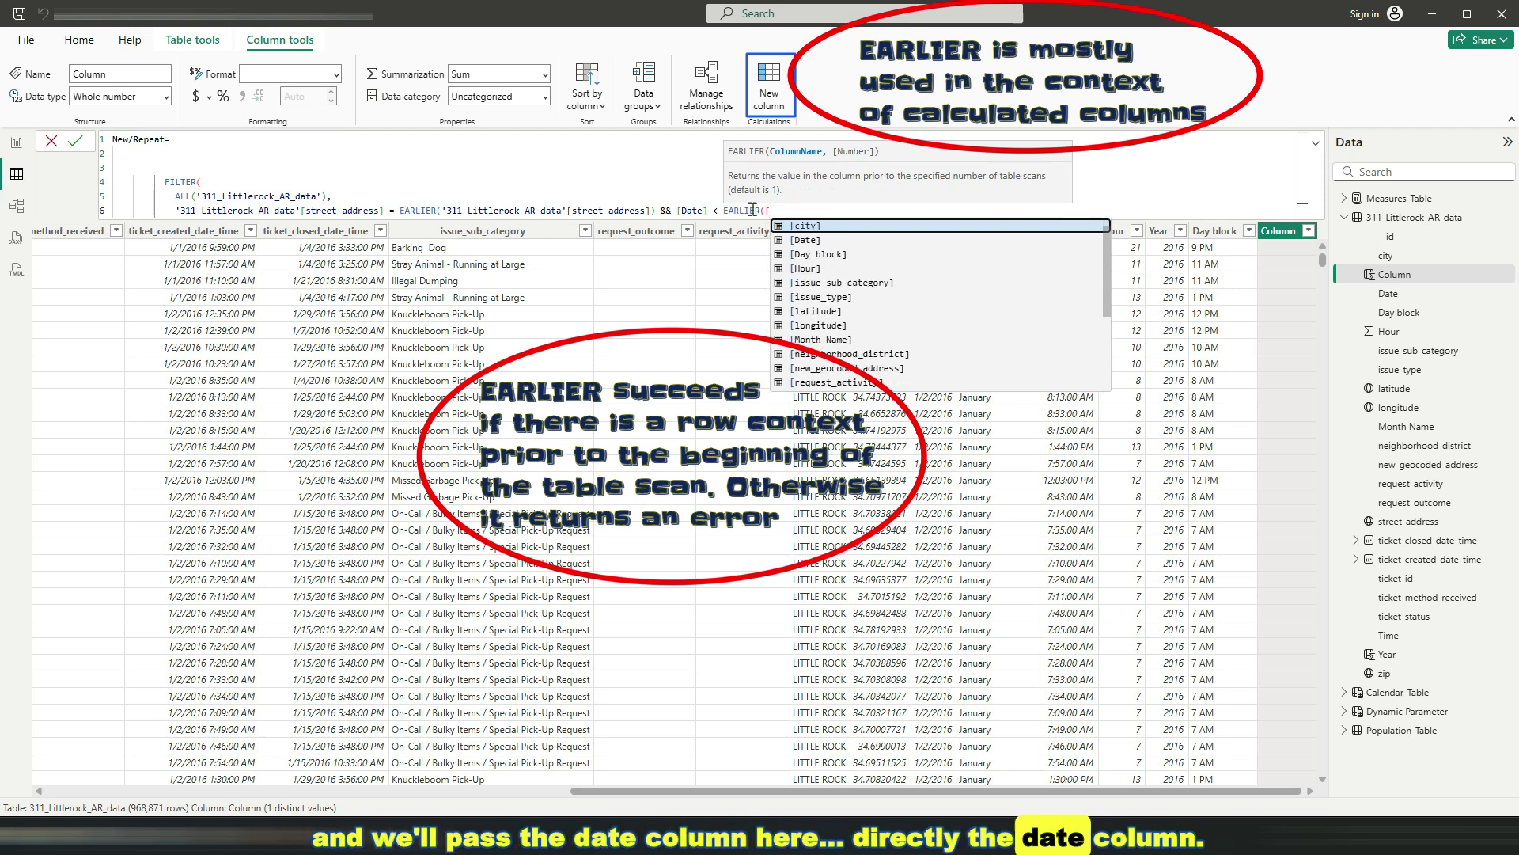
pyautogui.write('[')
pyautogui.press('Tab')
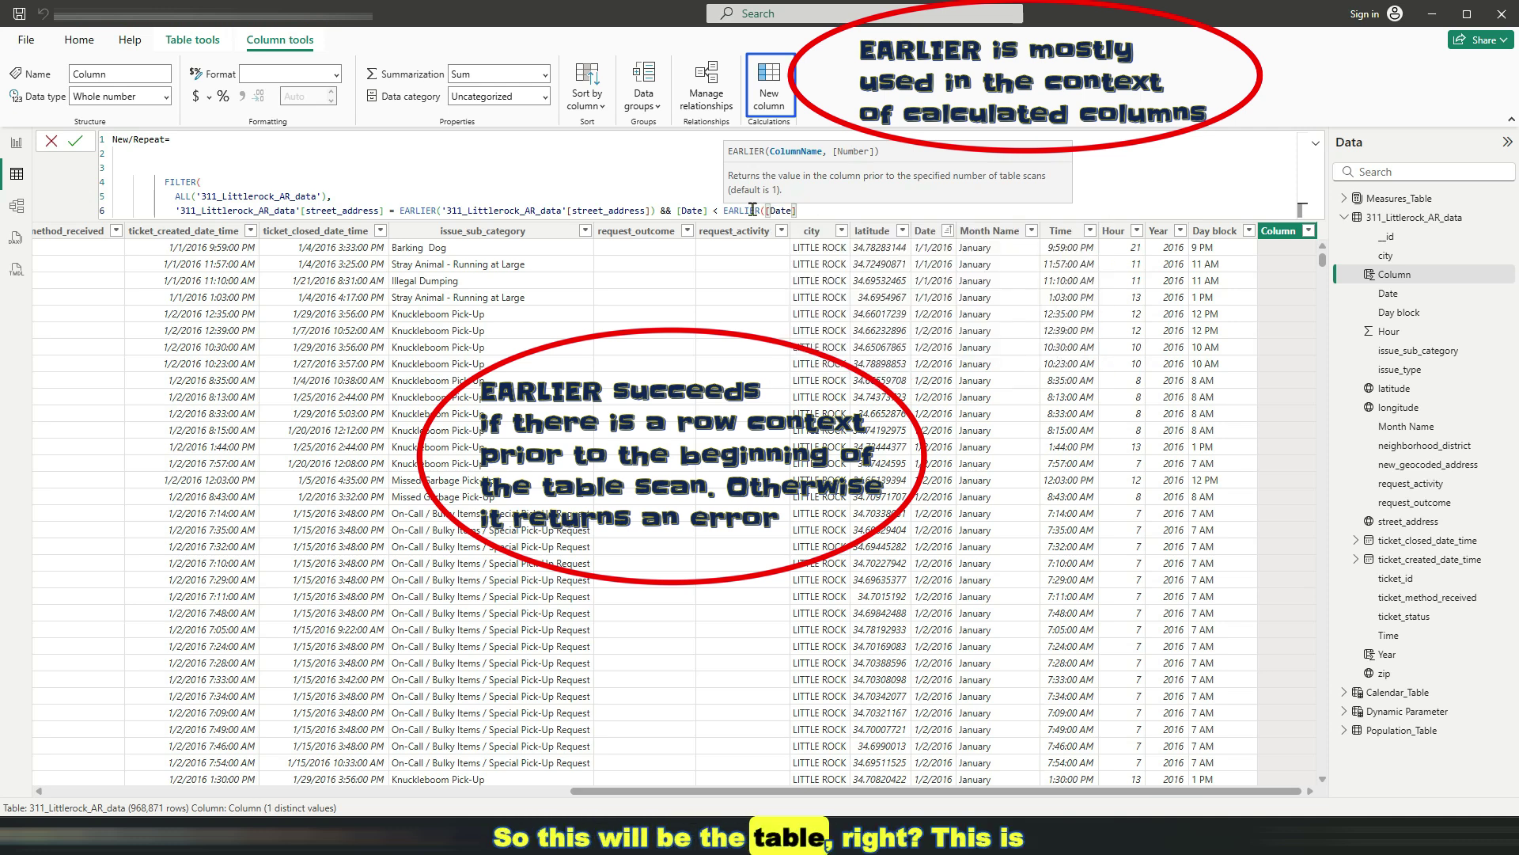
pyautogui.write(')')
pyautogui.hotkey('shift', 'Return')
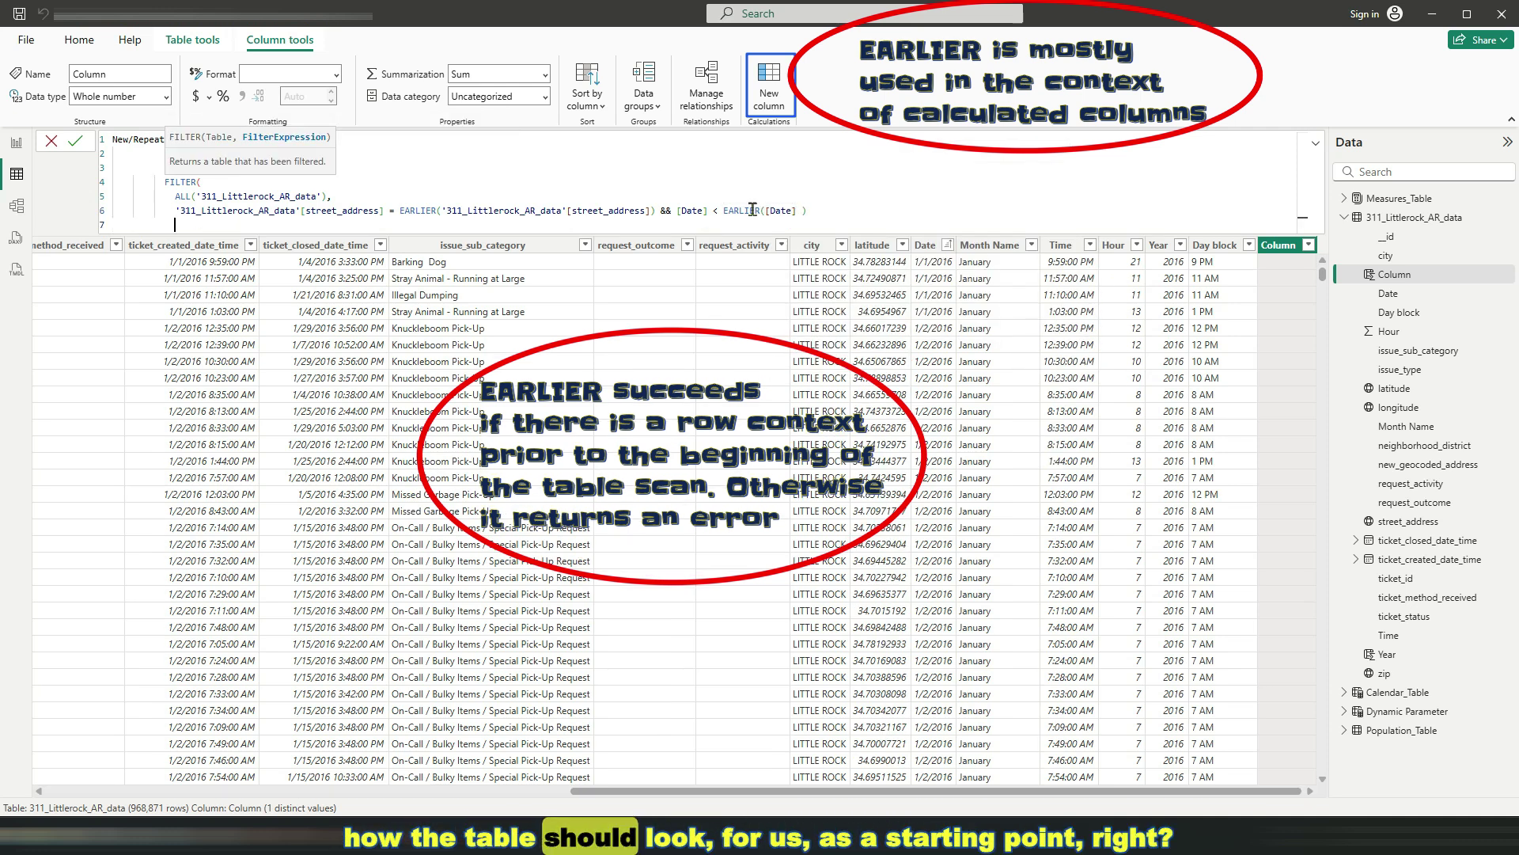
pyautogui.write(')')
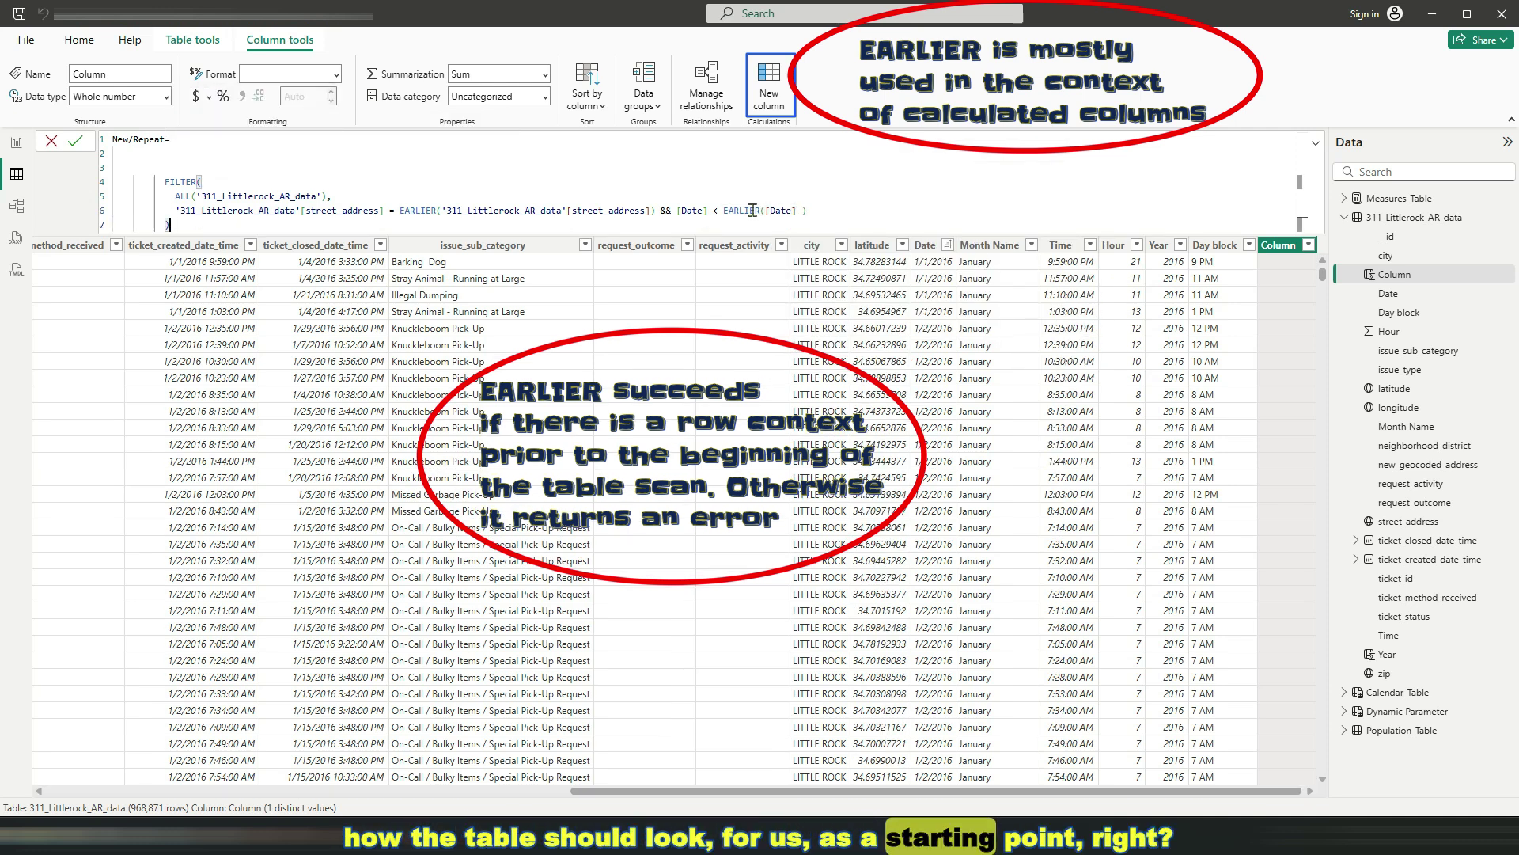
pyautogui.moveTo(194, 225); pyautogui.dragTo(155, 182)
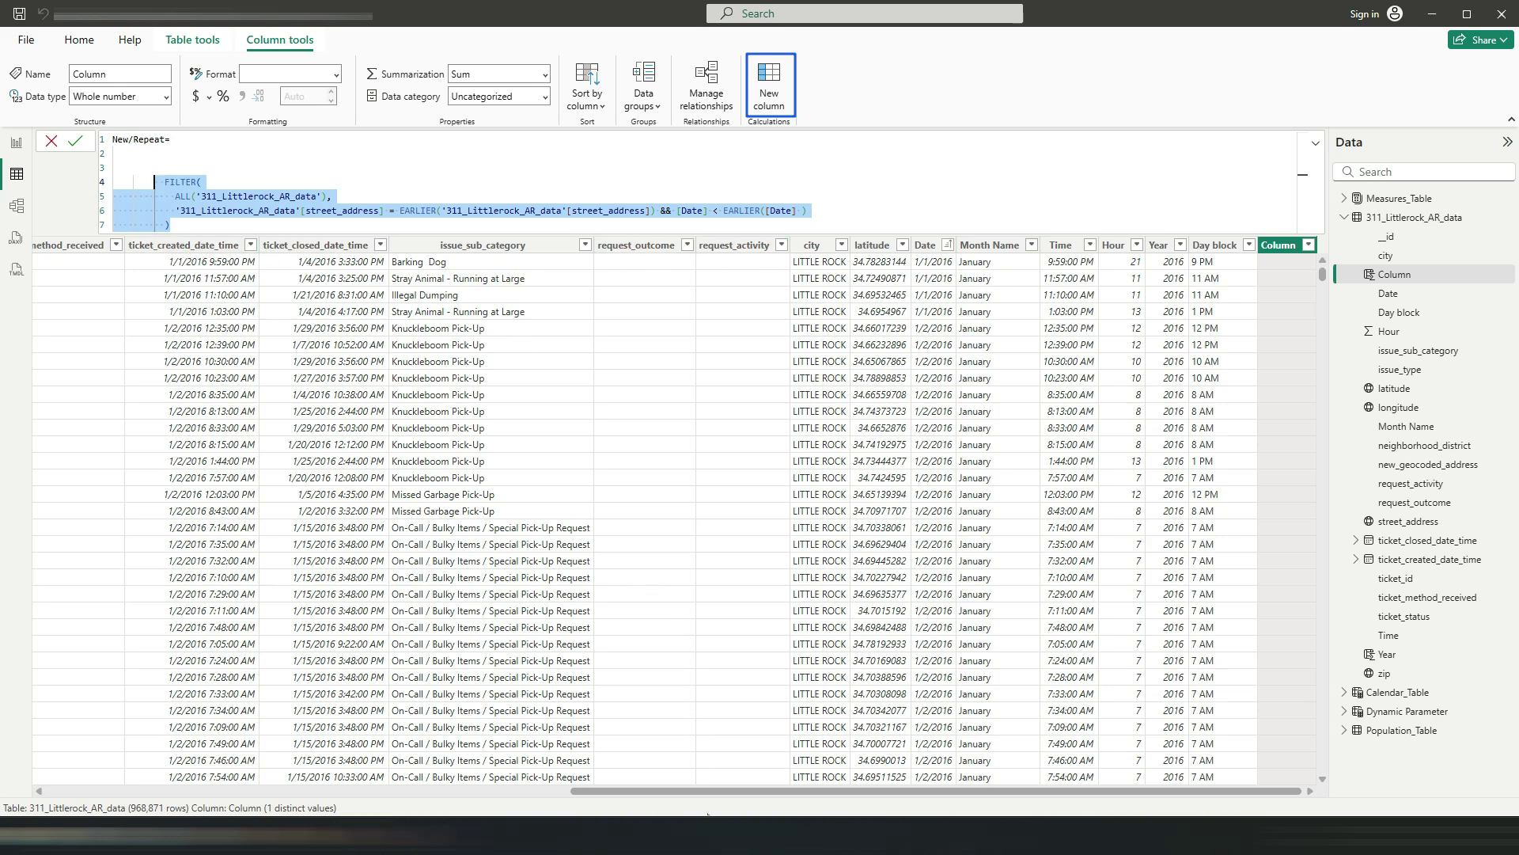
# Commit the formula to create the New/Repeat column, then add a line above FILTER
pyautogui.moveTo(704, 791); pyautogui.dragTo(178, 811)
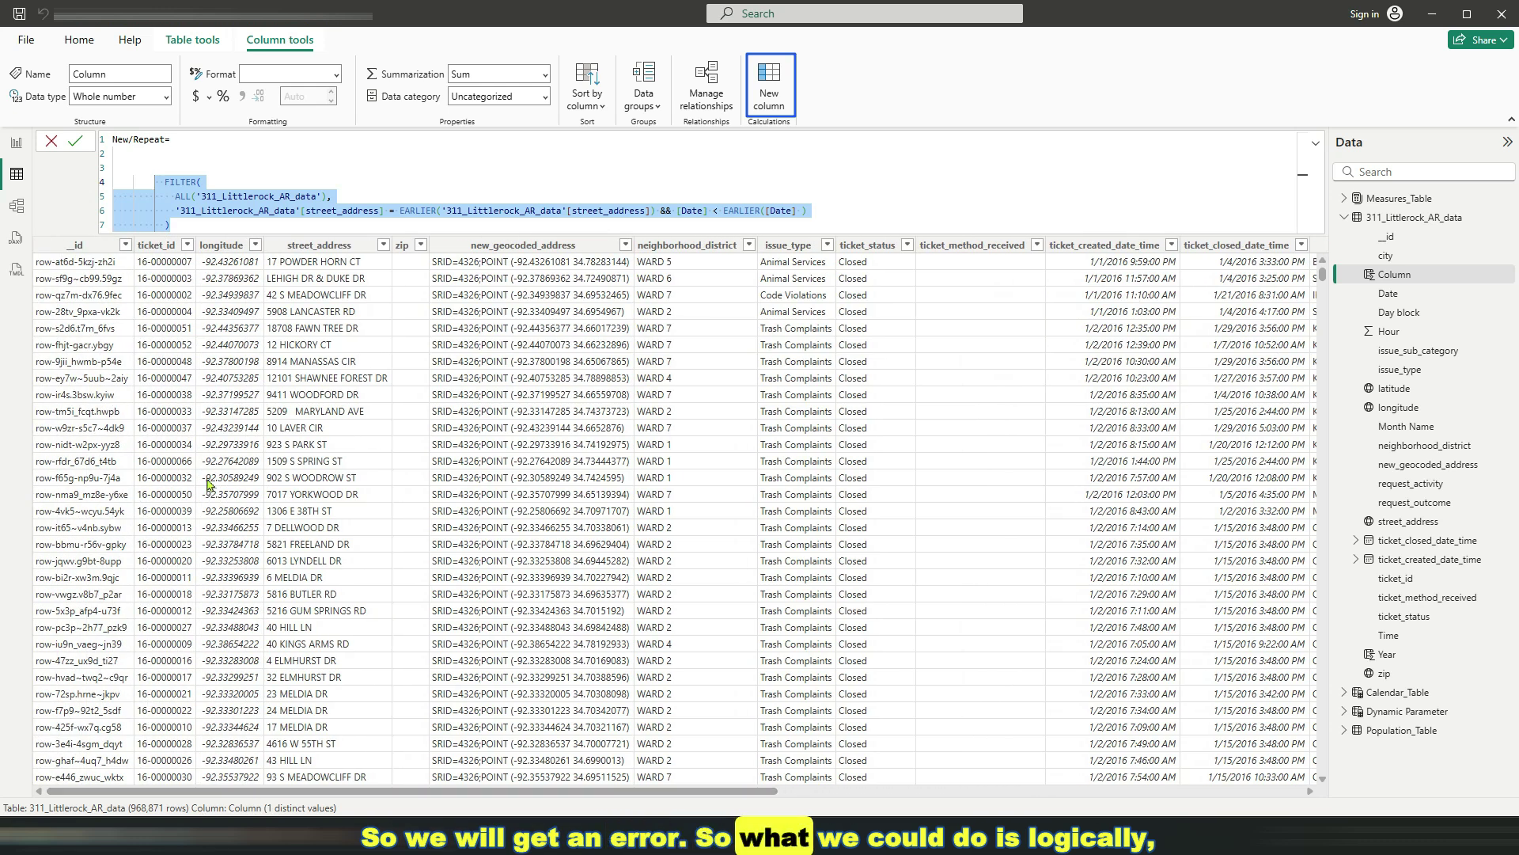
pyautogui.click(176, 165)
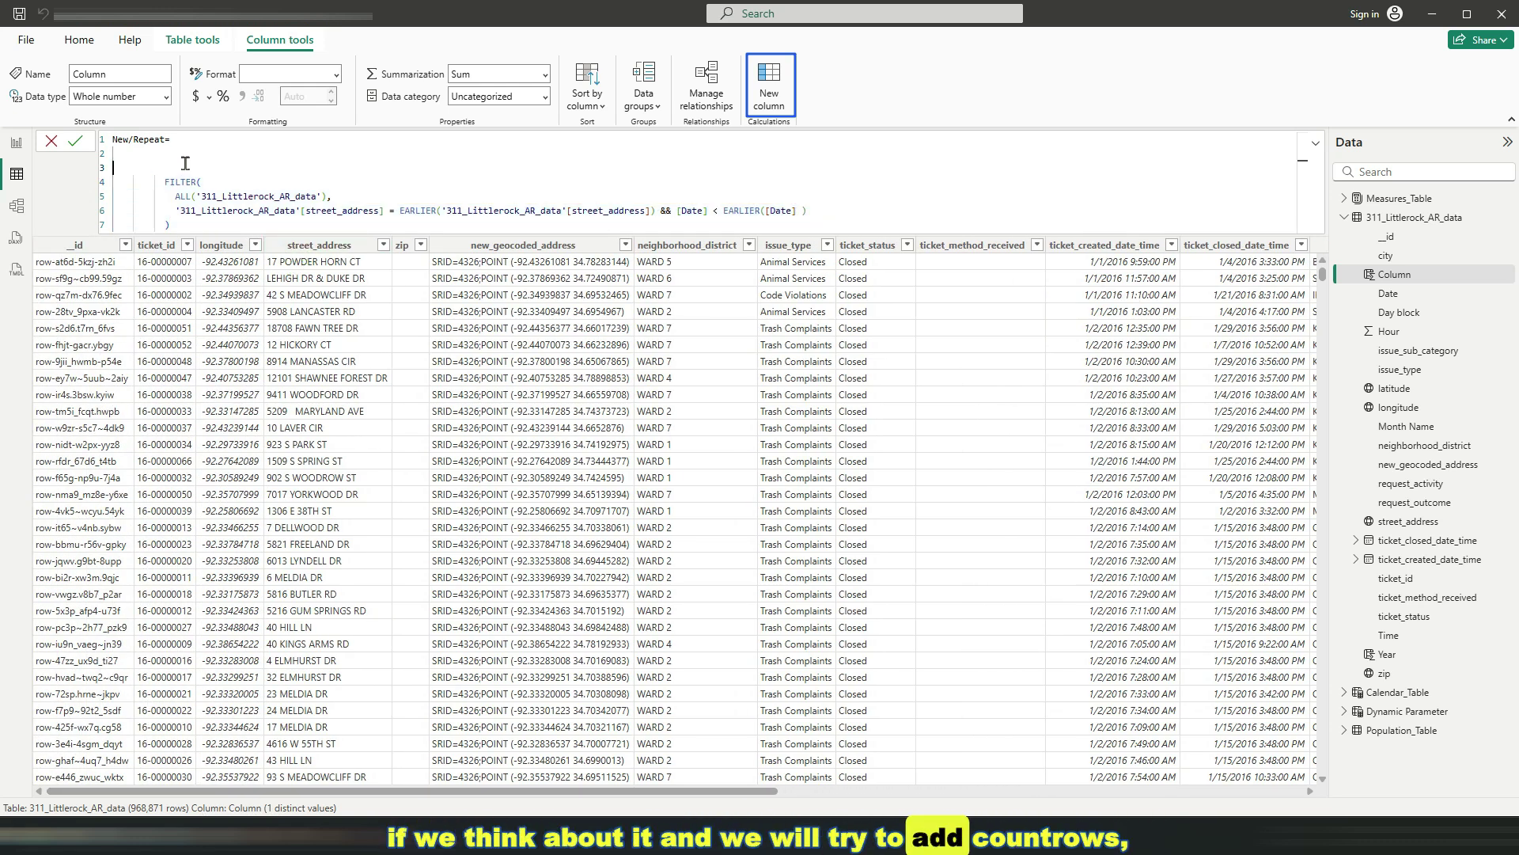
pyautogui.press('Return')
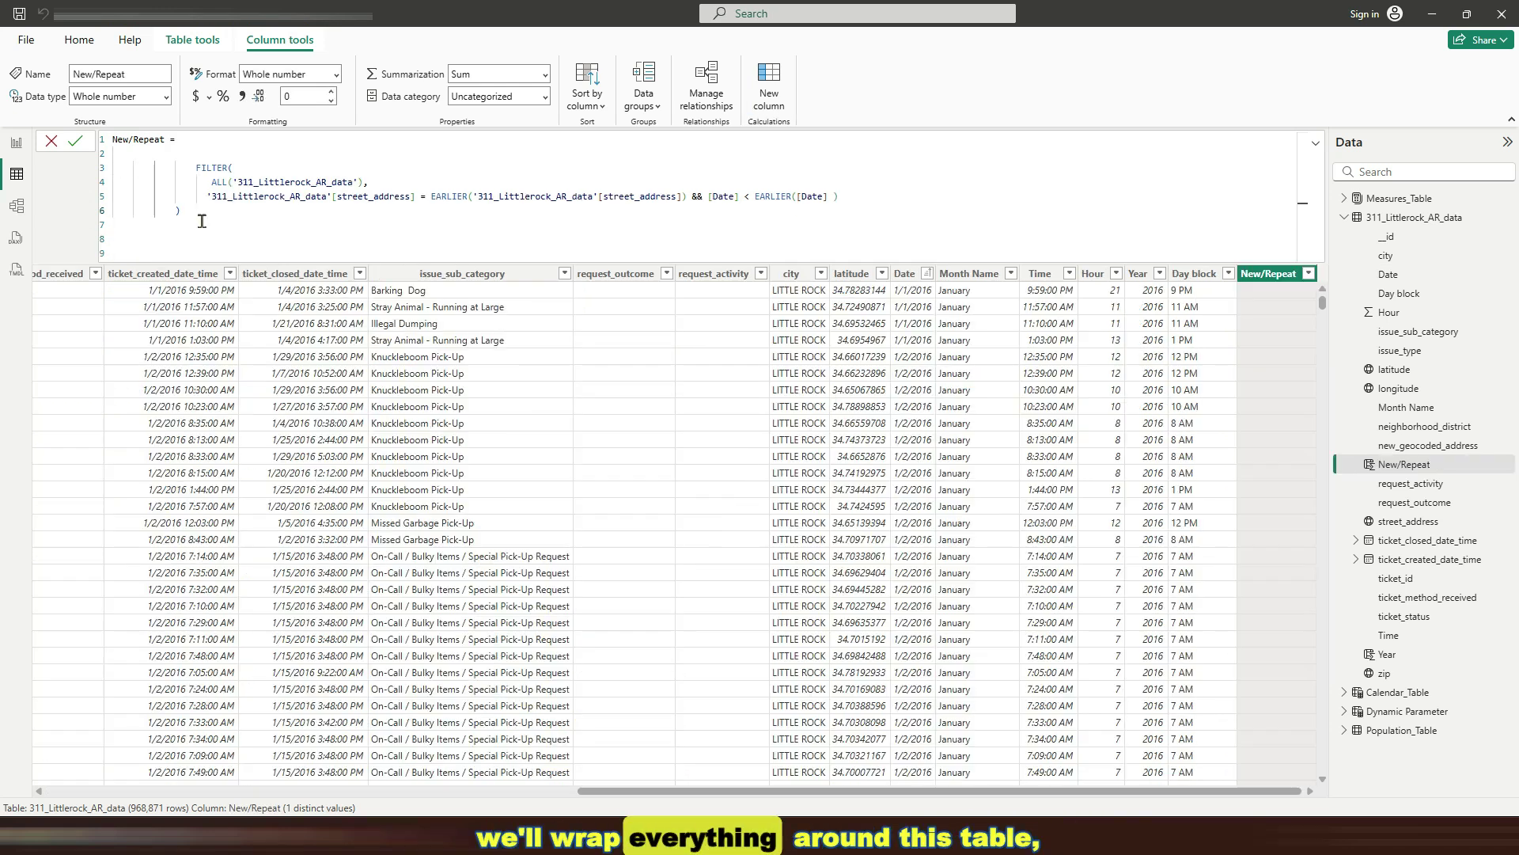
pyautogui.moveTo(192, 215); pyautogui.dragTo(185, 167)
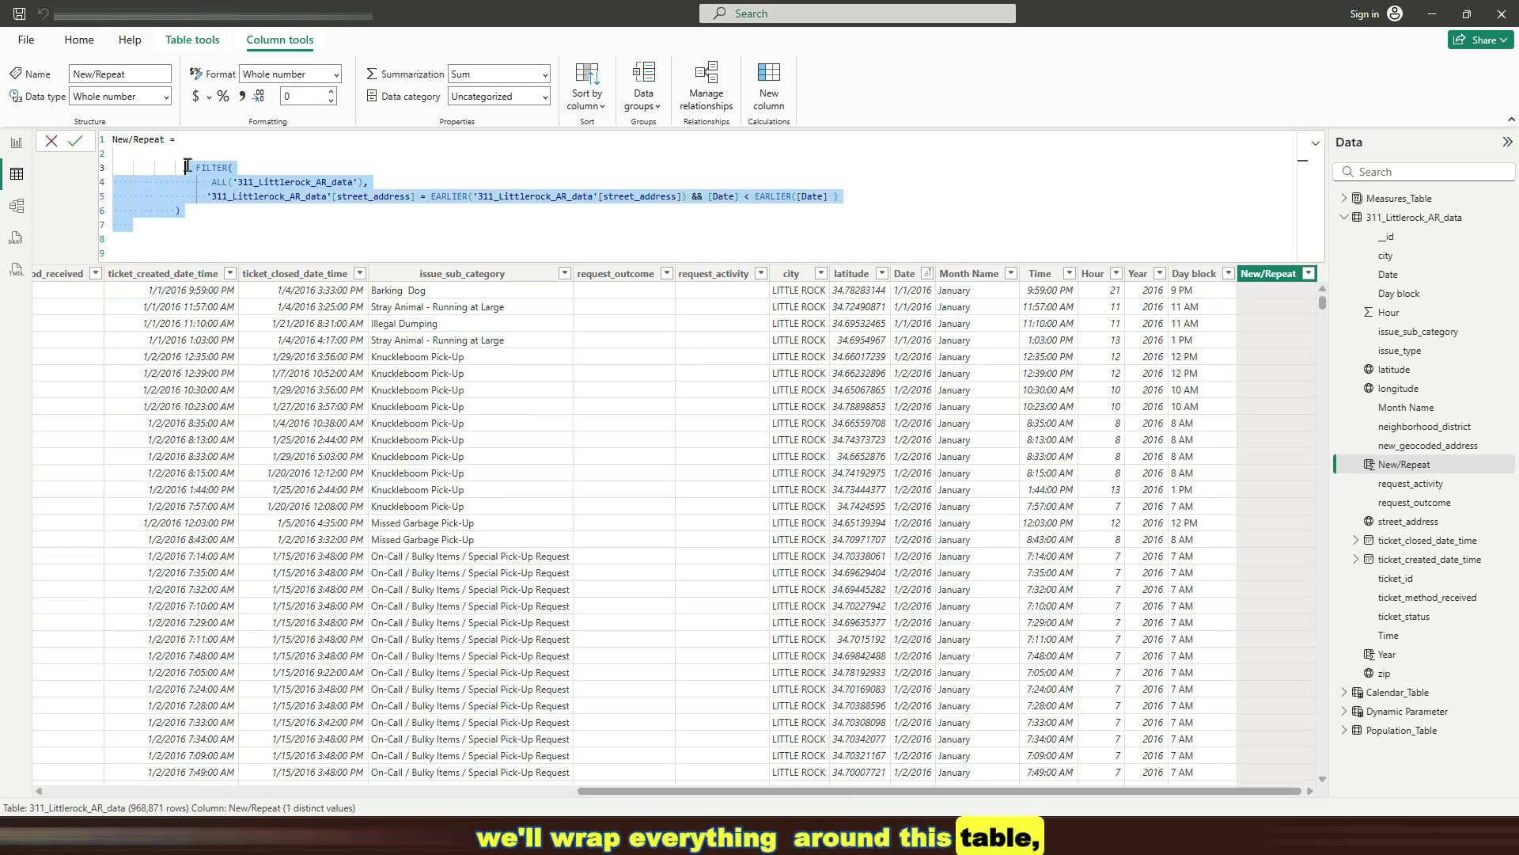
pyautogui.click(202, 210)
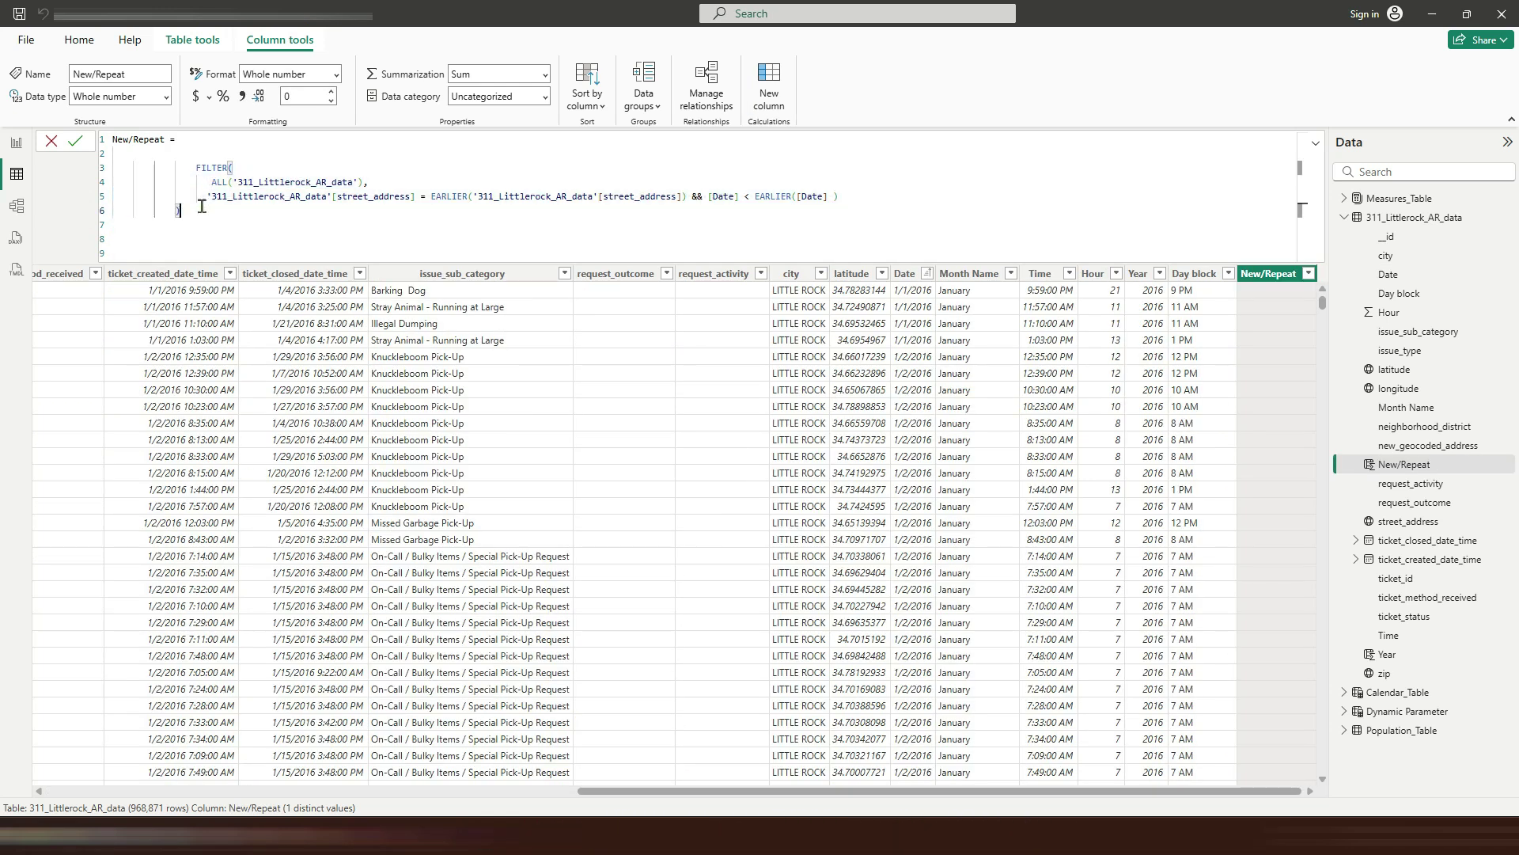
pyautogui.click(203, 154)
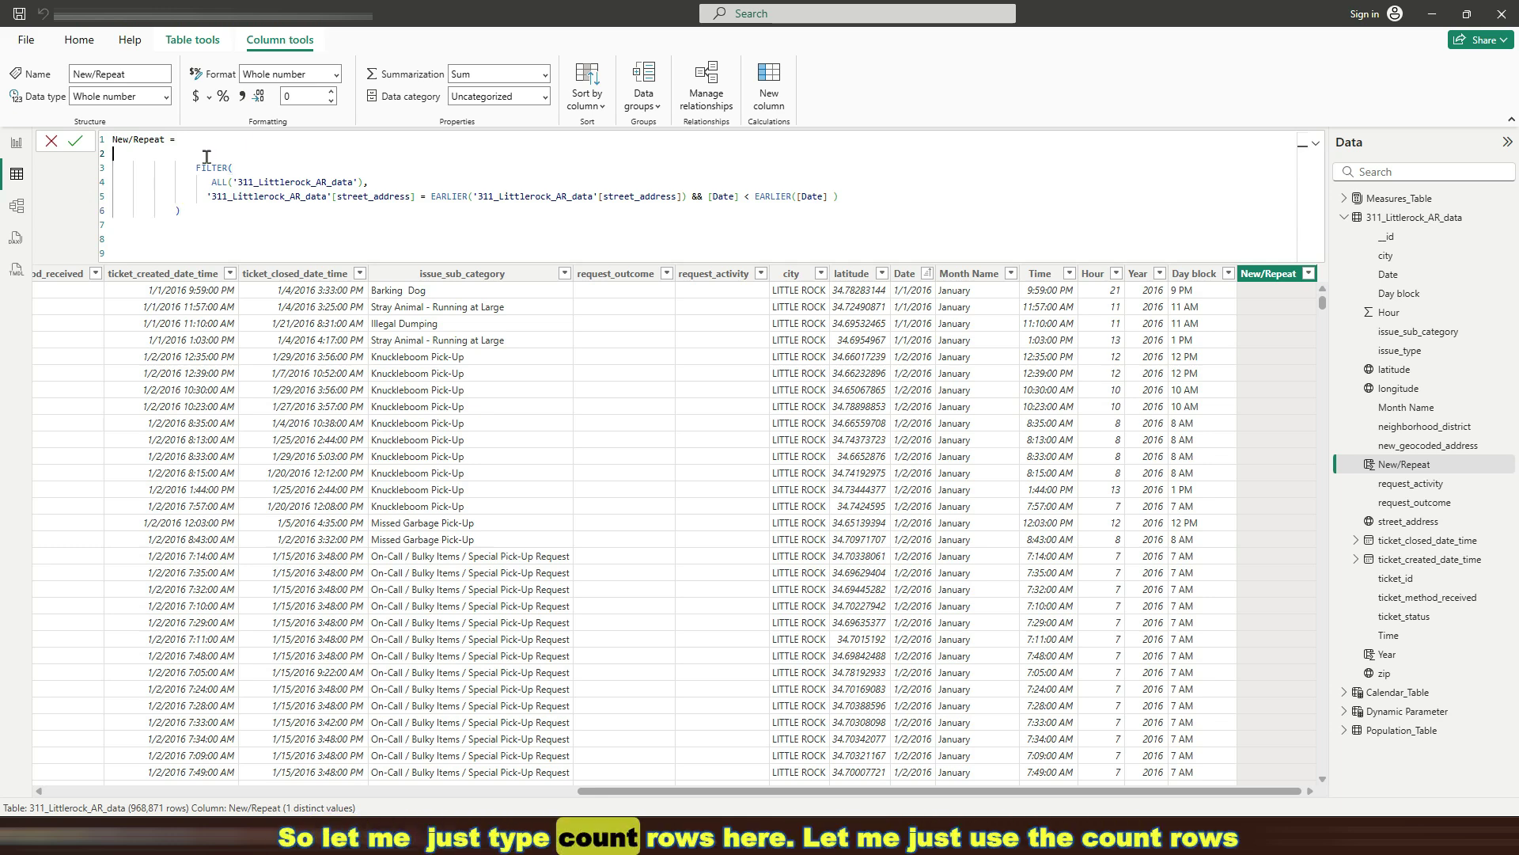
pyautogui.press('Return')
pyautogui.press('Return')
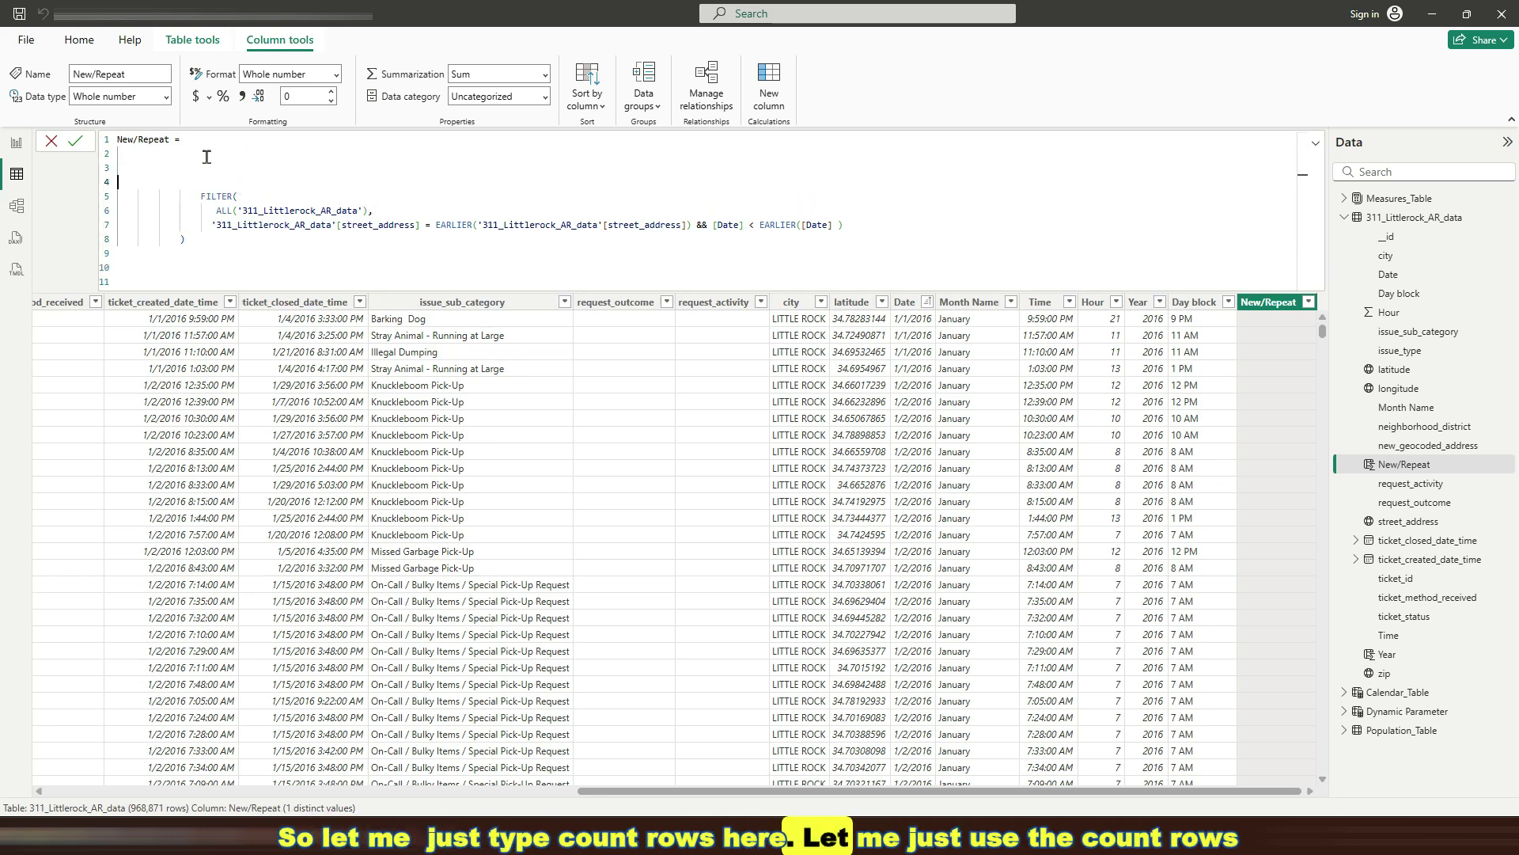
# Wrap the FILTER expression in COUNTROWS( … ) with its closing parenthesis
pyautogui.press('Tab')
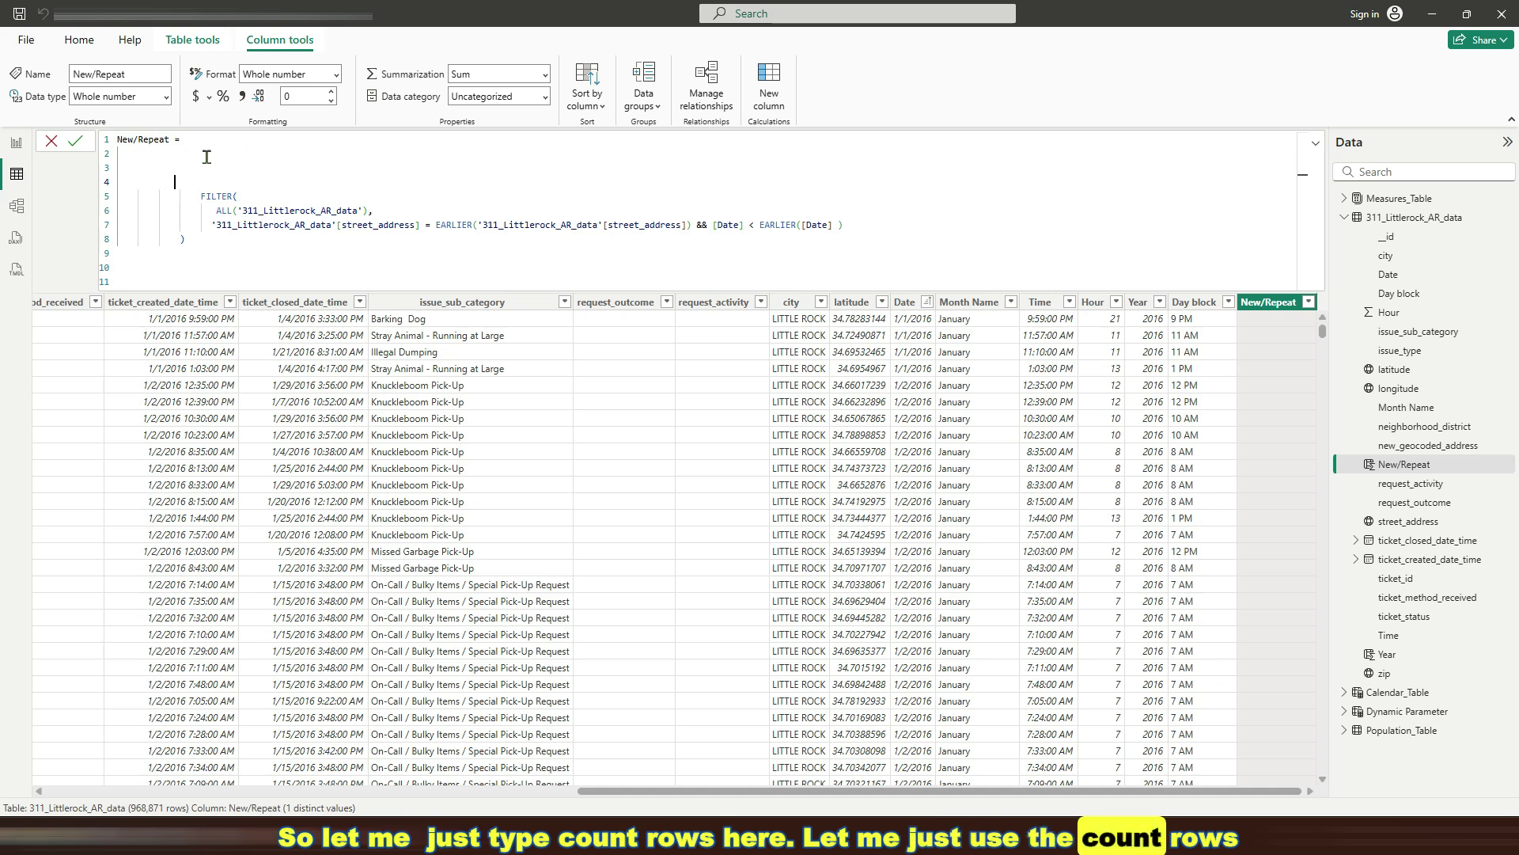
pyautogui.write('COUNT')
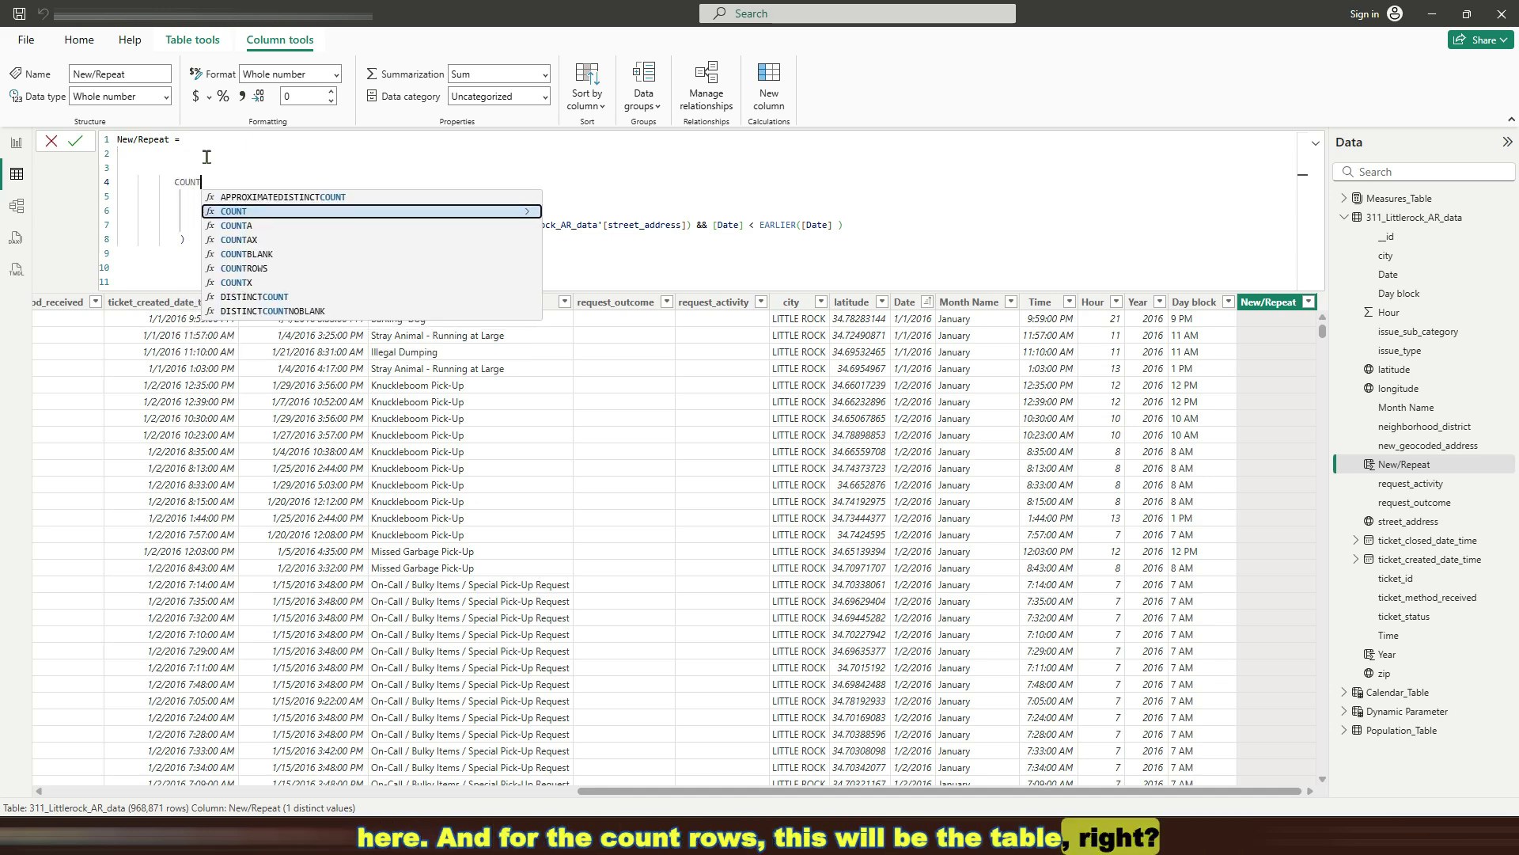
pyautogui.write('R')
pyautogui.press('Tab')
pyautogui.write('(')
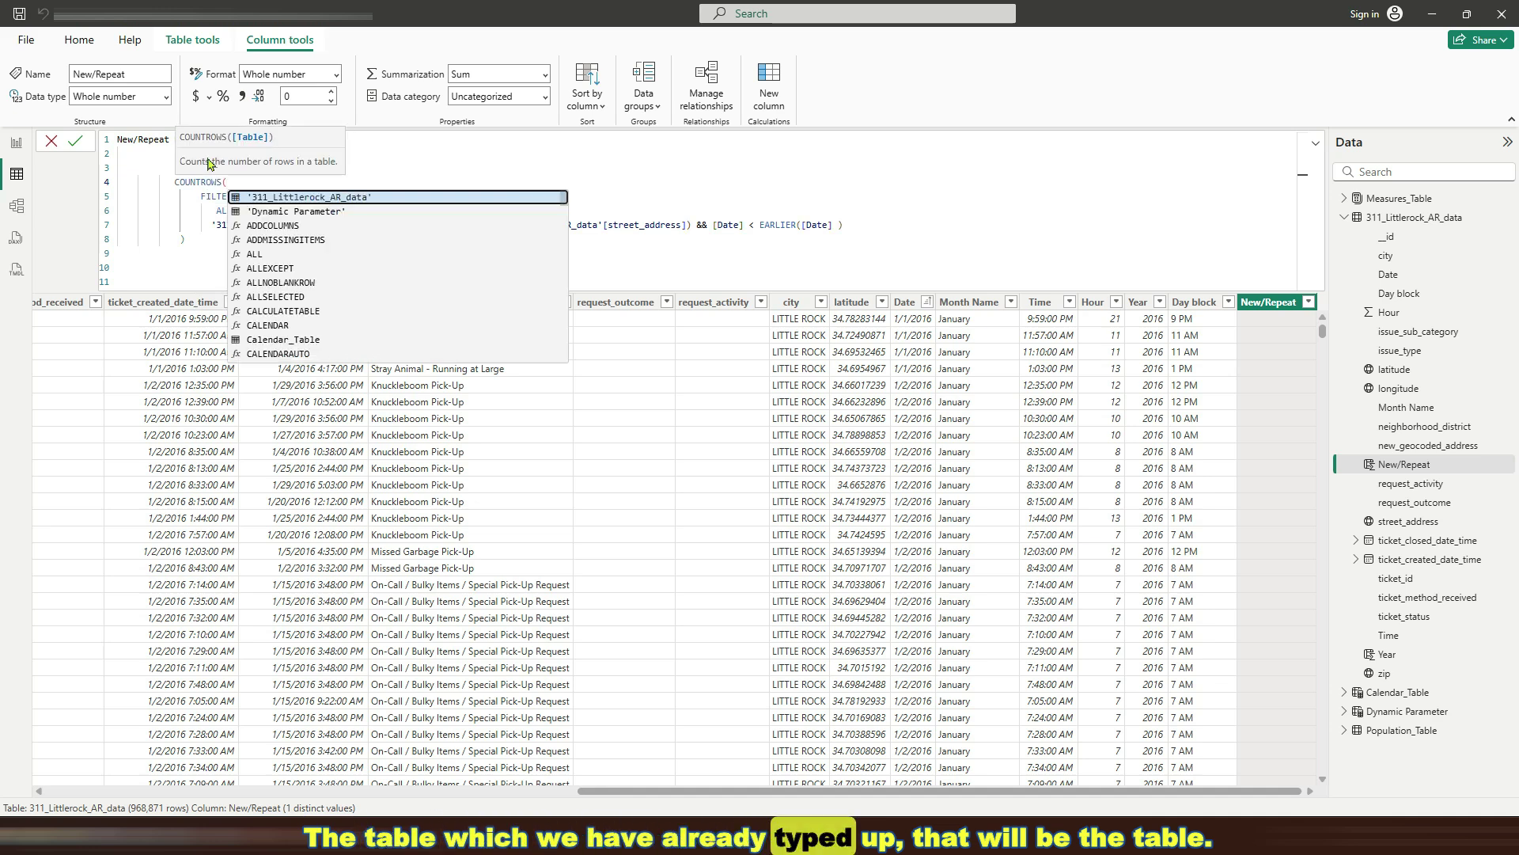
pyautogui.click(227, 241)
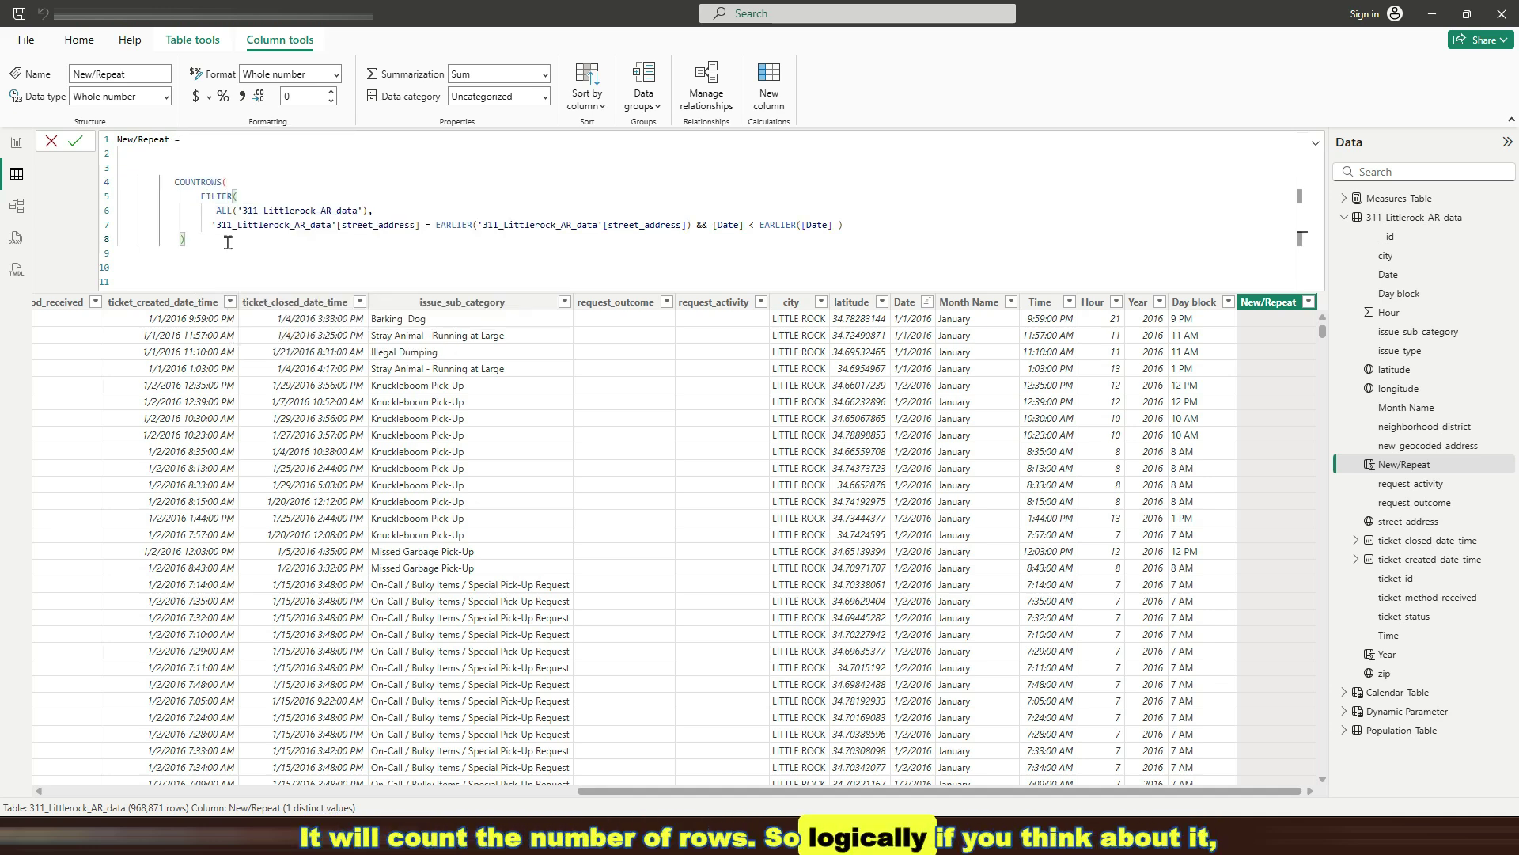
pyautogui.moveTo(224, 241); pyautogui.dragTo(170, 183)
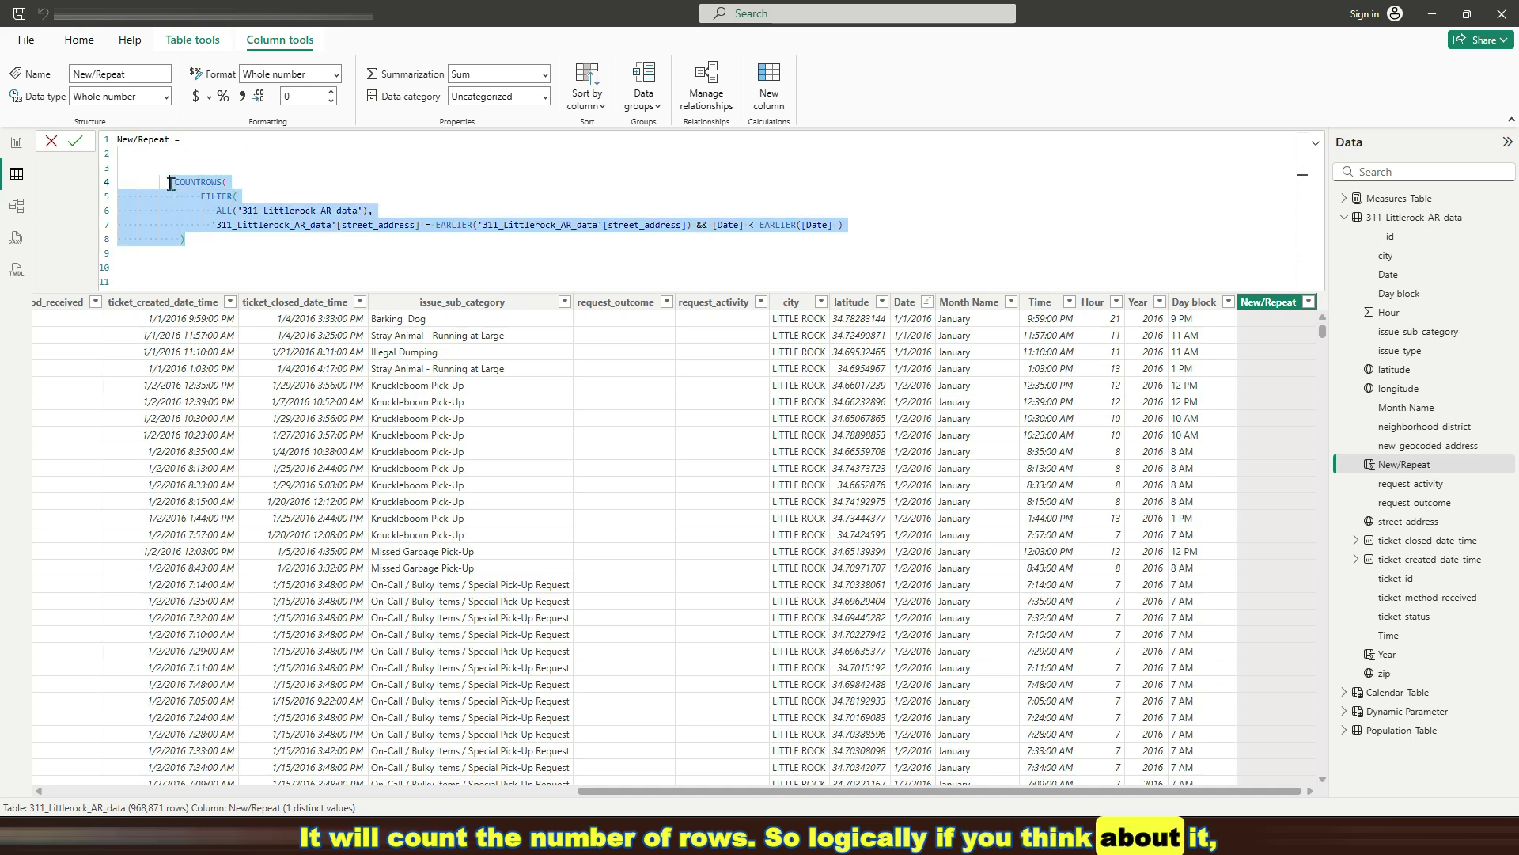
pyautogui.click(197, 250)
pyautogui.write(')')
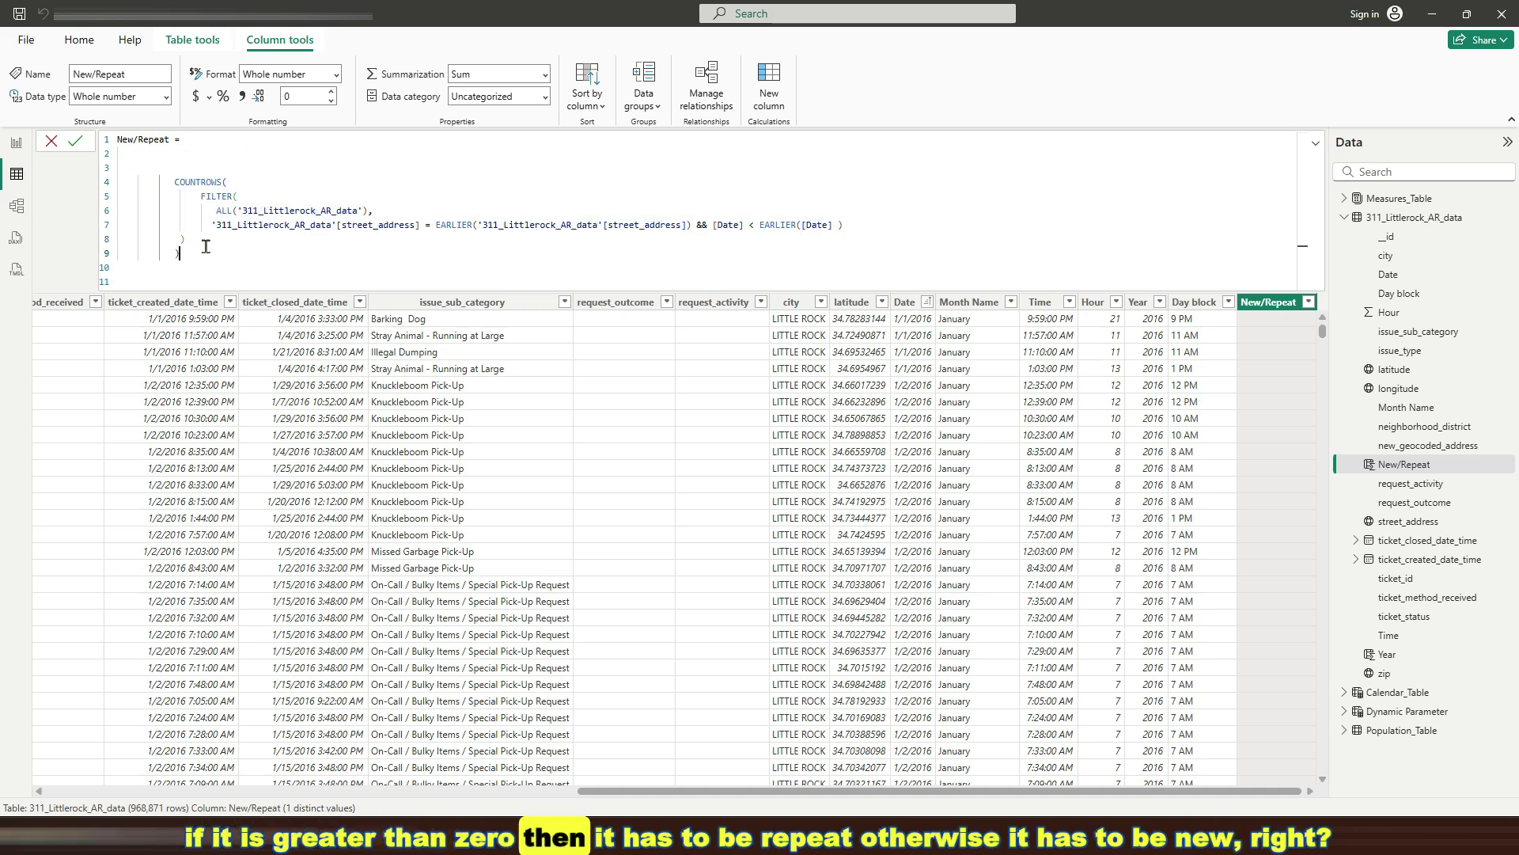
pyautogui.moveTo(194, 252); pyautogui.dragTo(170, 171)
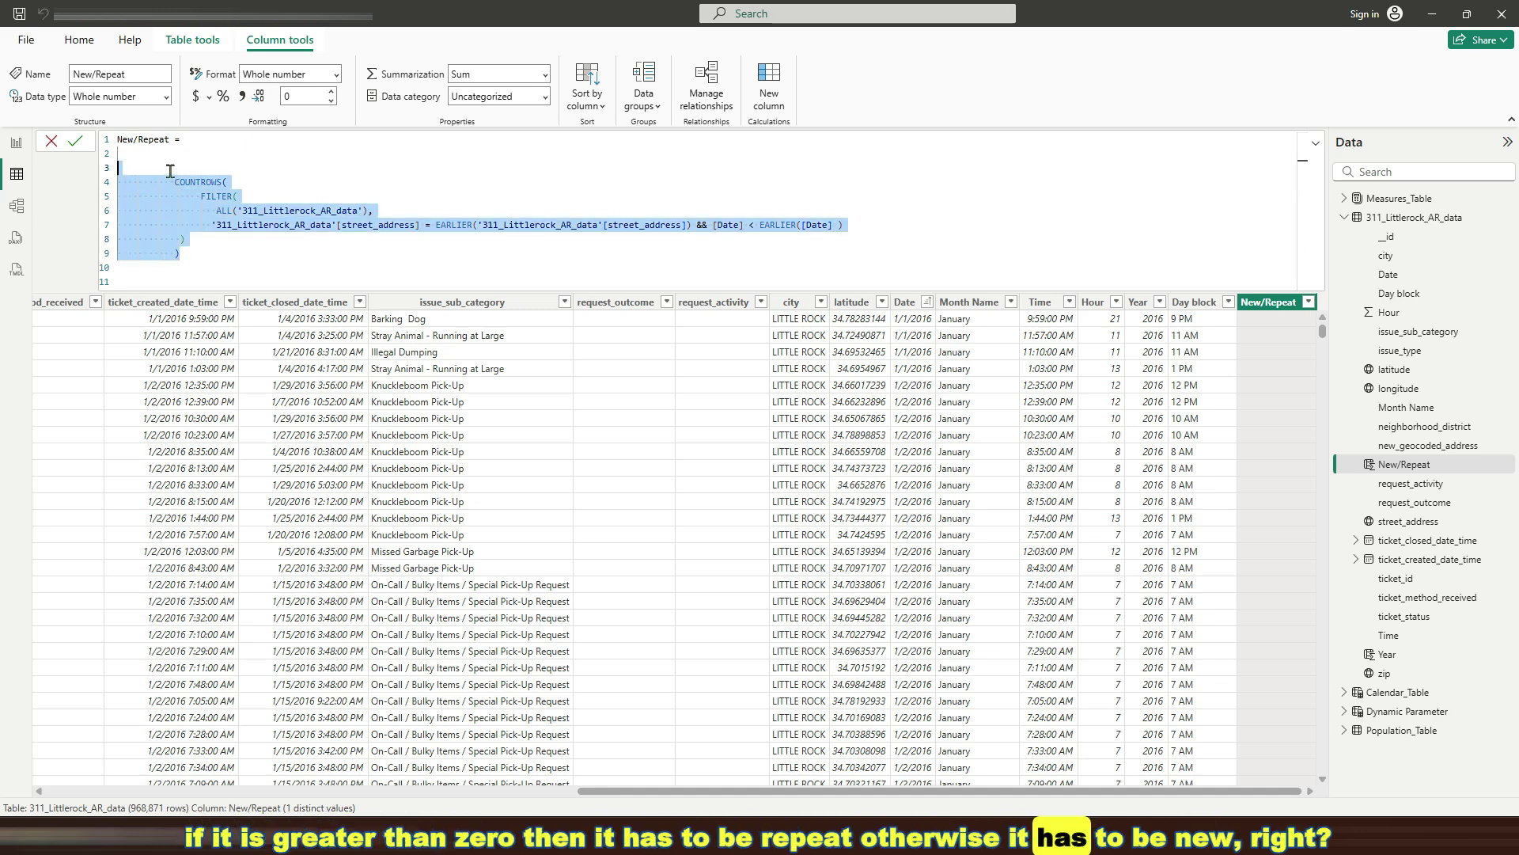
# Turn the COUNTROWS result into an IF condition testing whether it exceeds 0
pyautogui.click(192, 254)
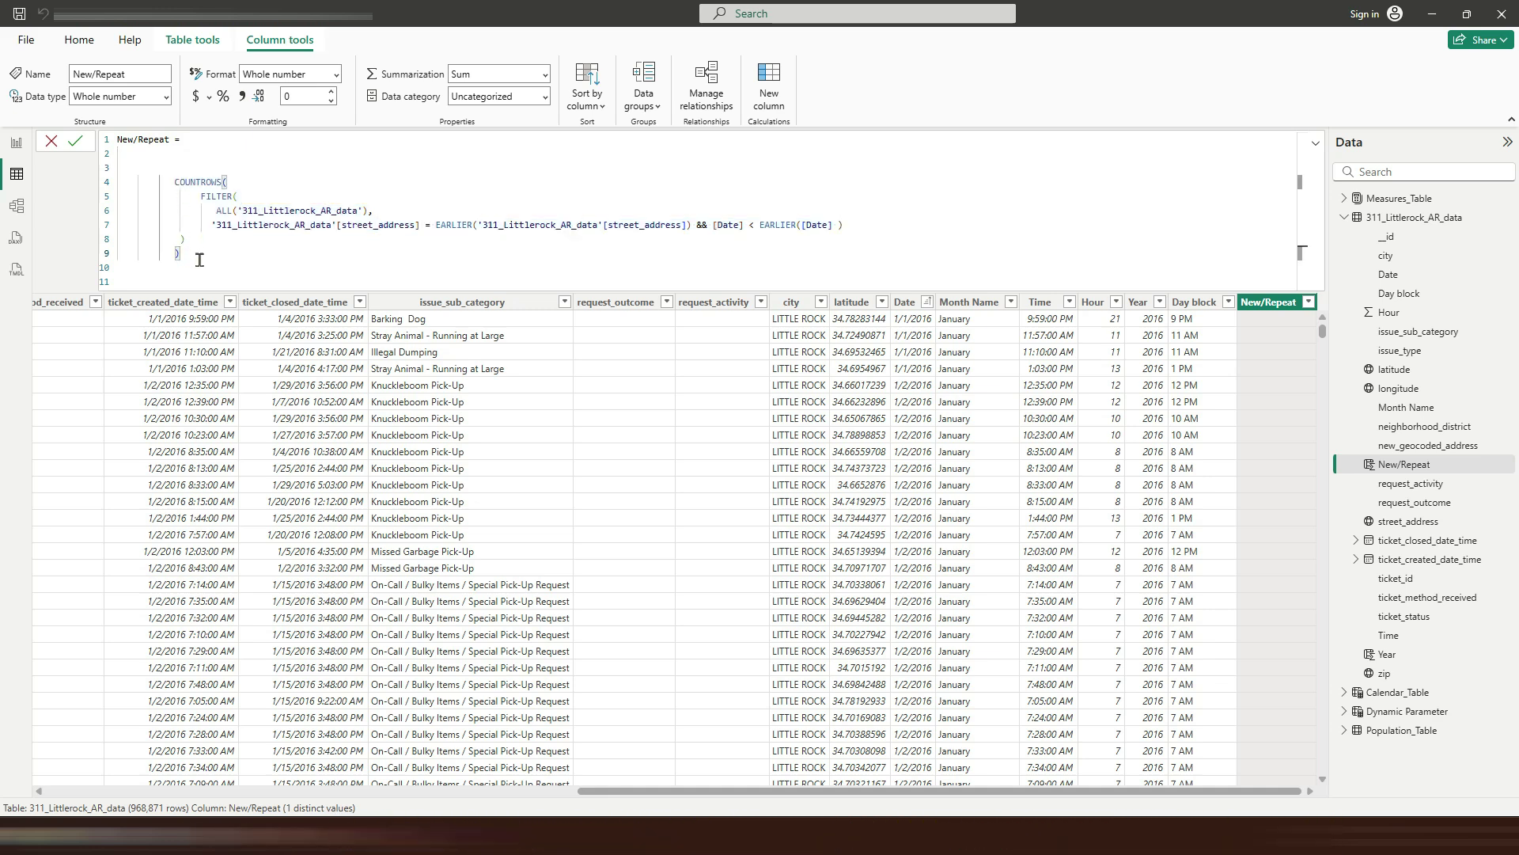
pyautogui.write('>0')
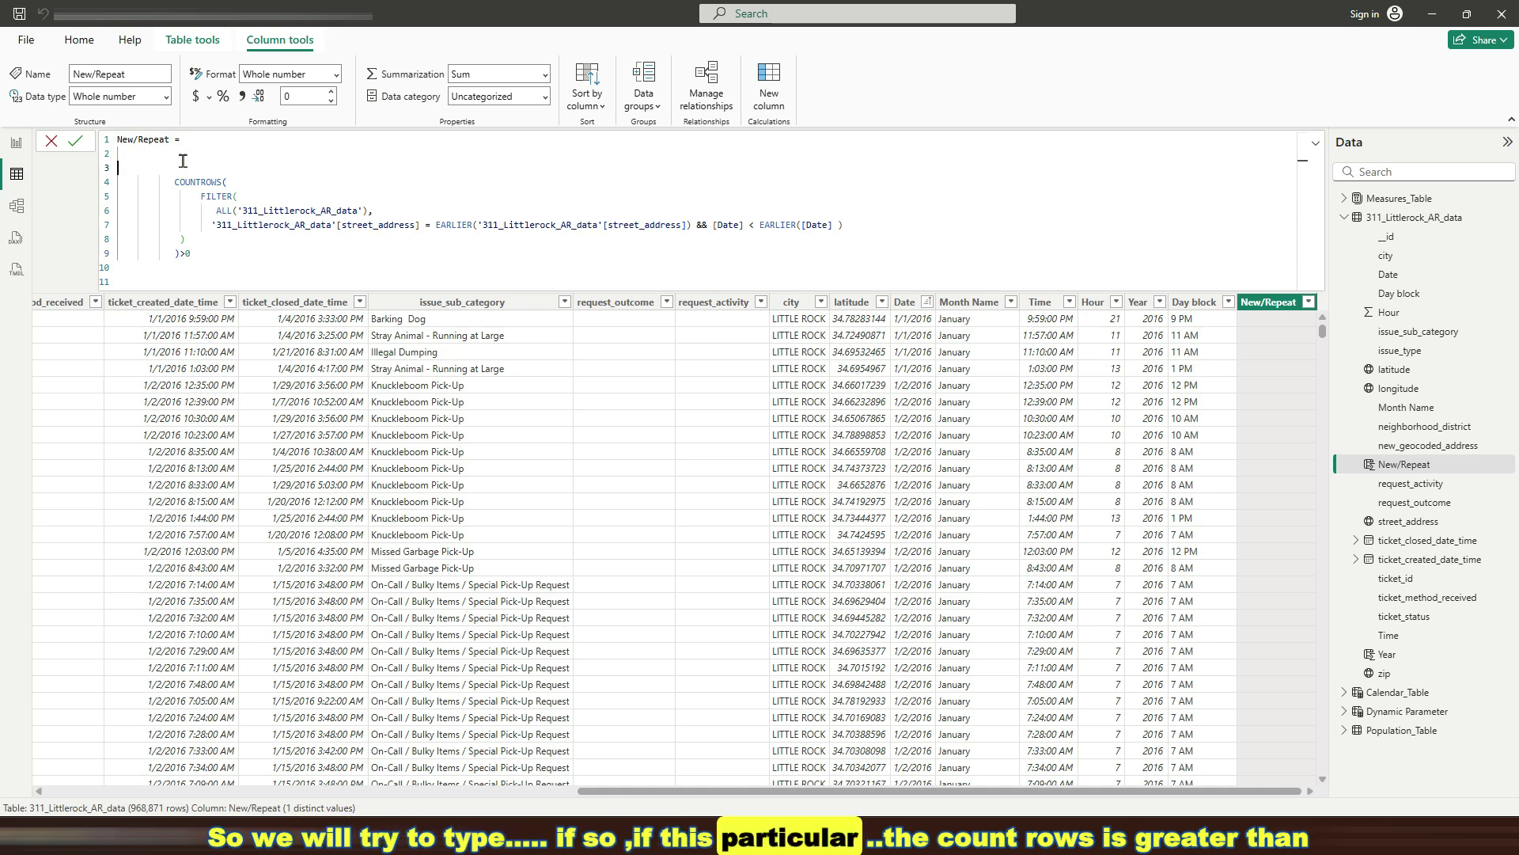
pyautogui.press('Tab')
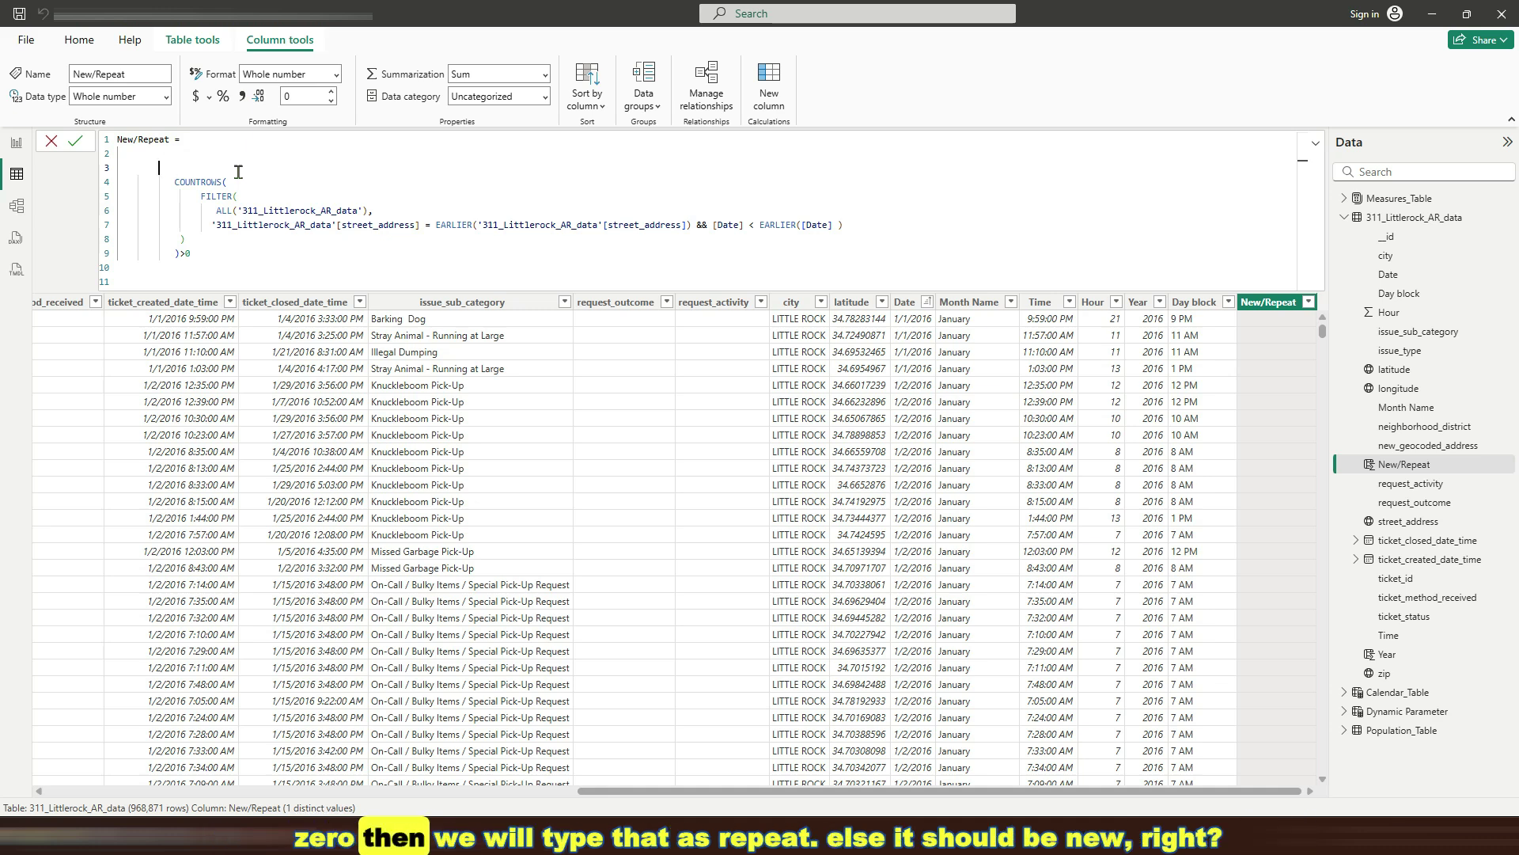
pyautogui.write('IF')
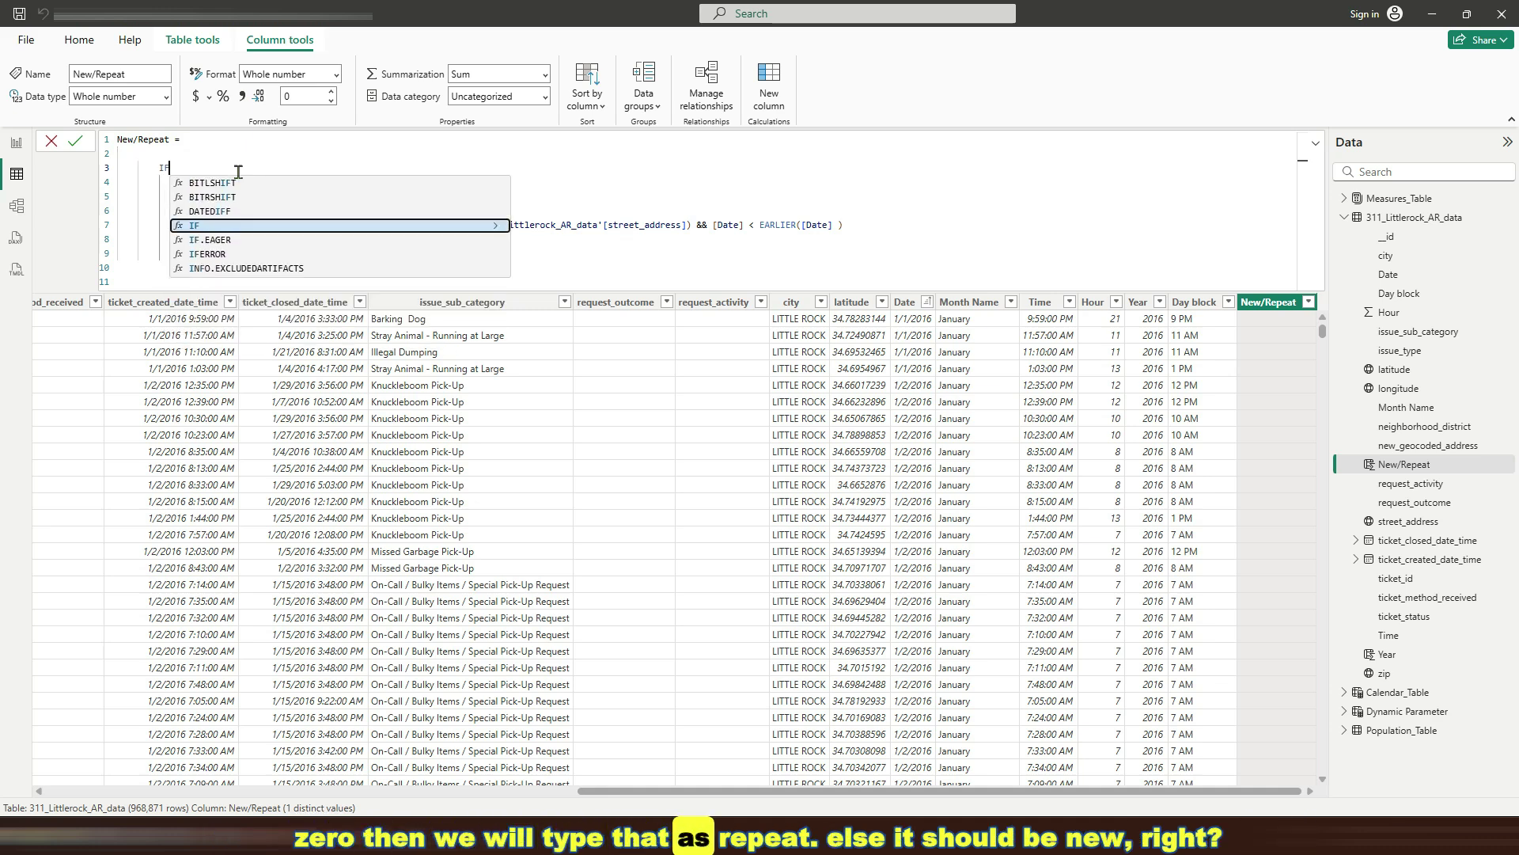
pyautogui.write('(')
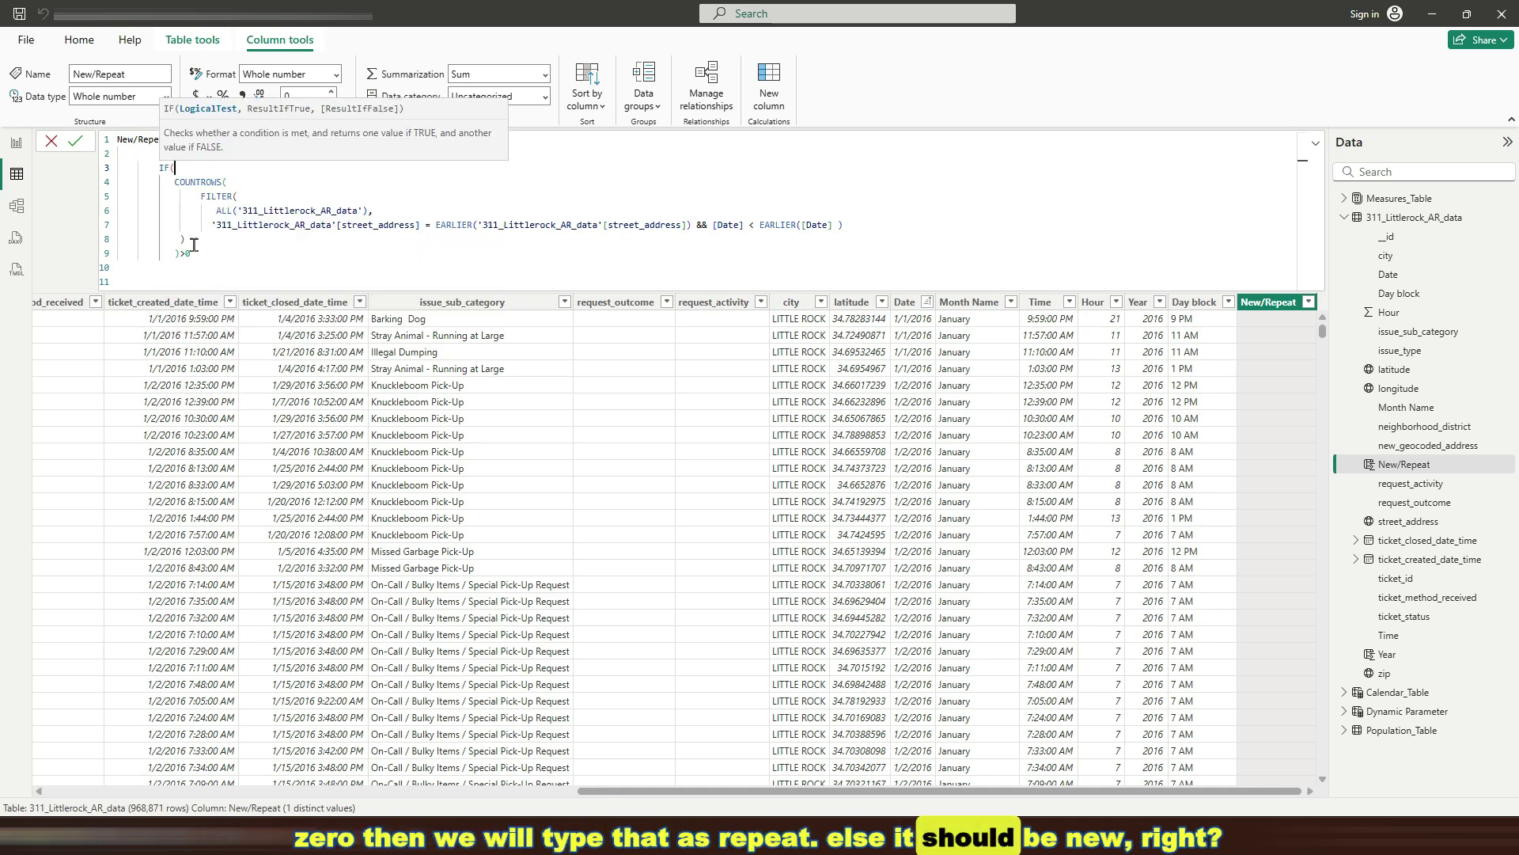
pyautogui.moveTo(191, 255); pyautogui.dragTo(168, 178)
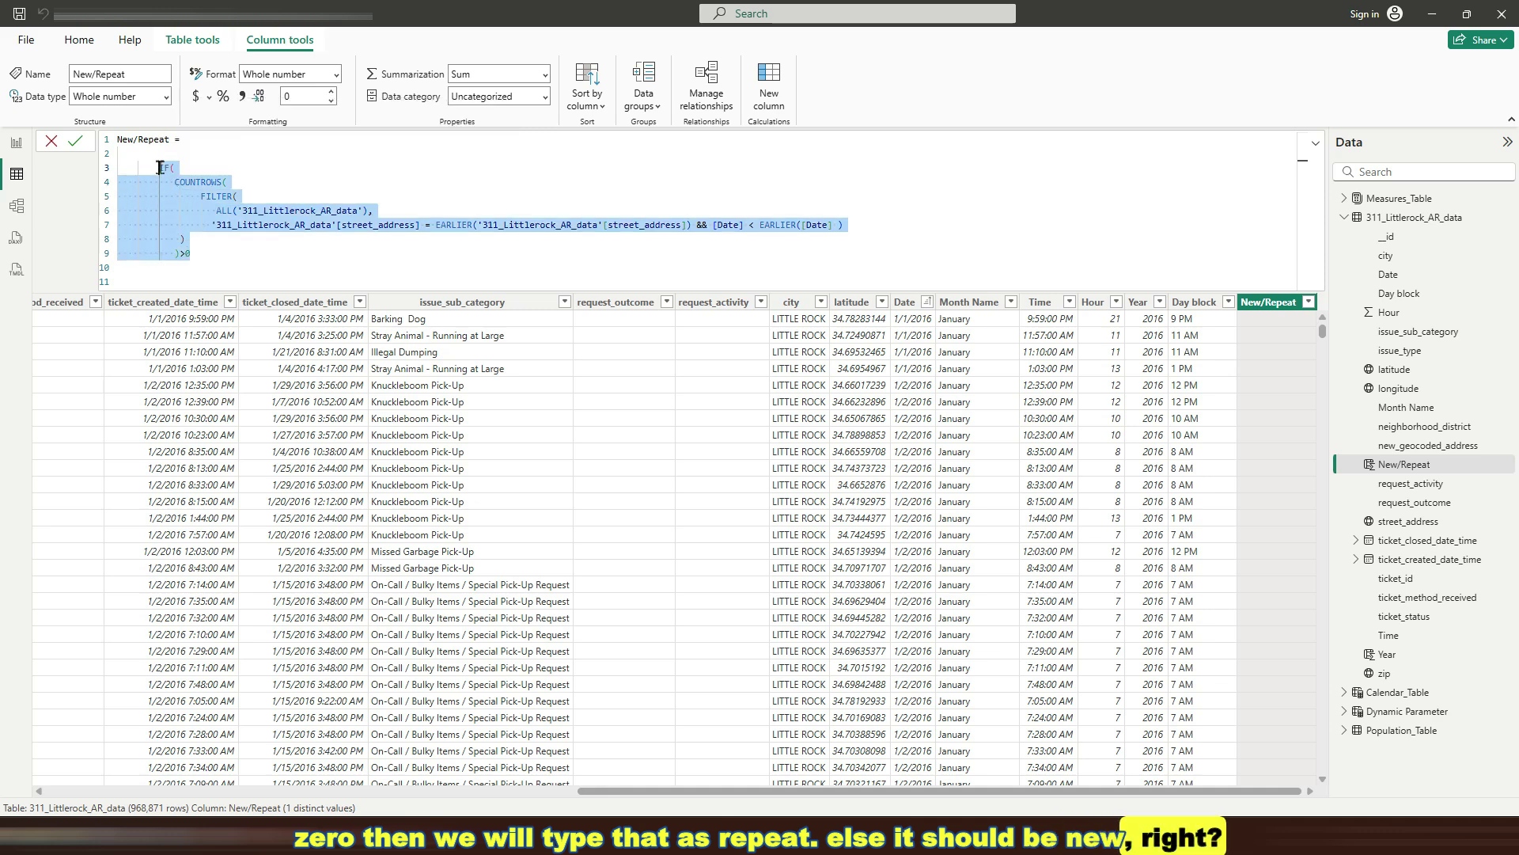
pyautogui.click(213, 258)
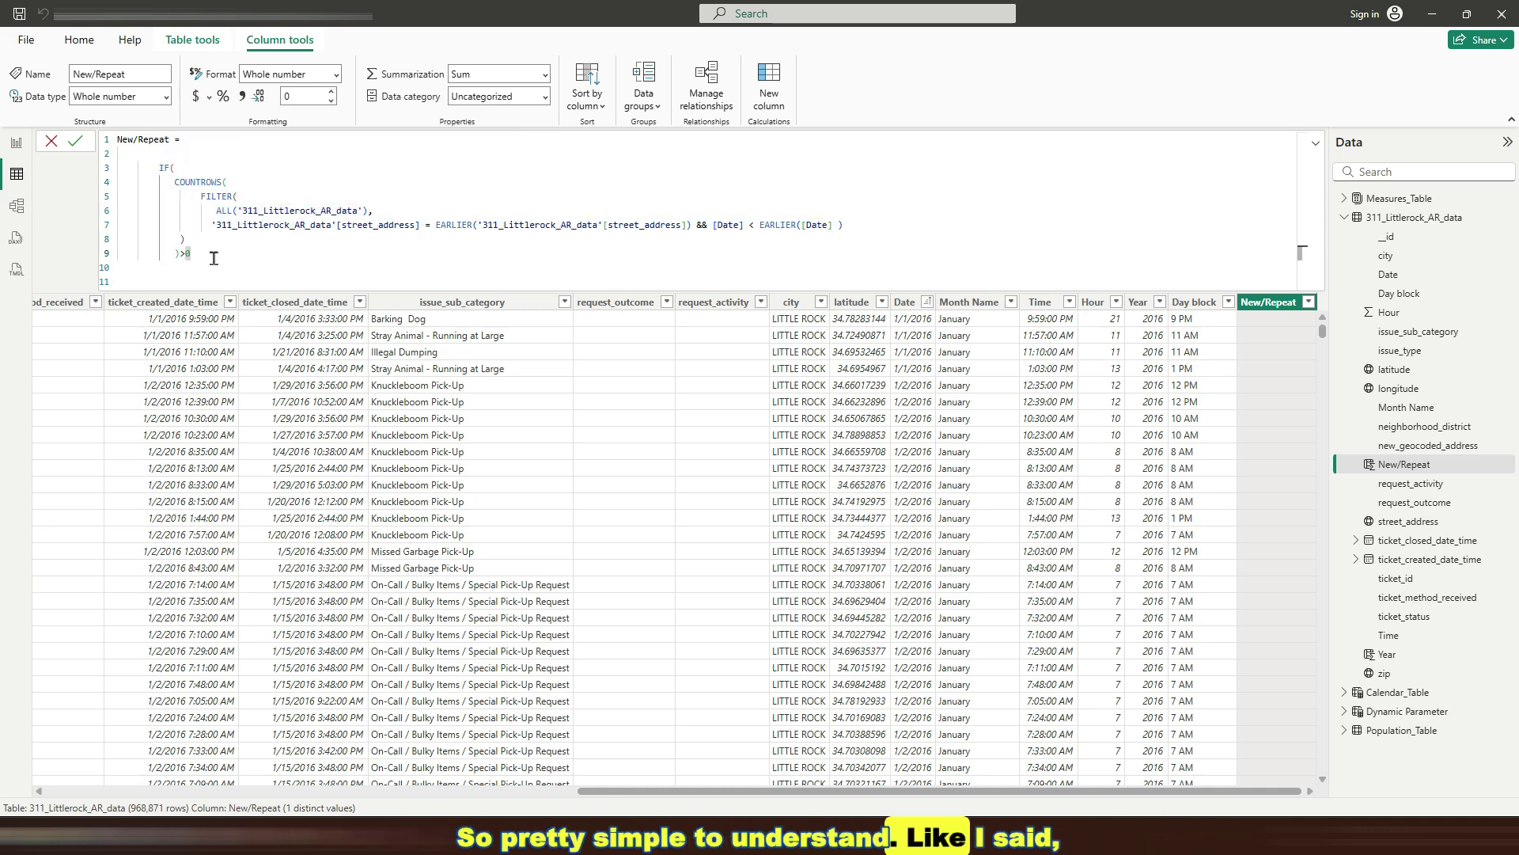
pyautogui.write(',')
# Give the IF the results "Repeat" and "New" and close its parenthesis
pyautogui.press('Return')
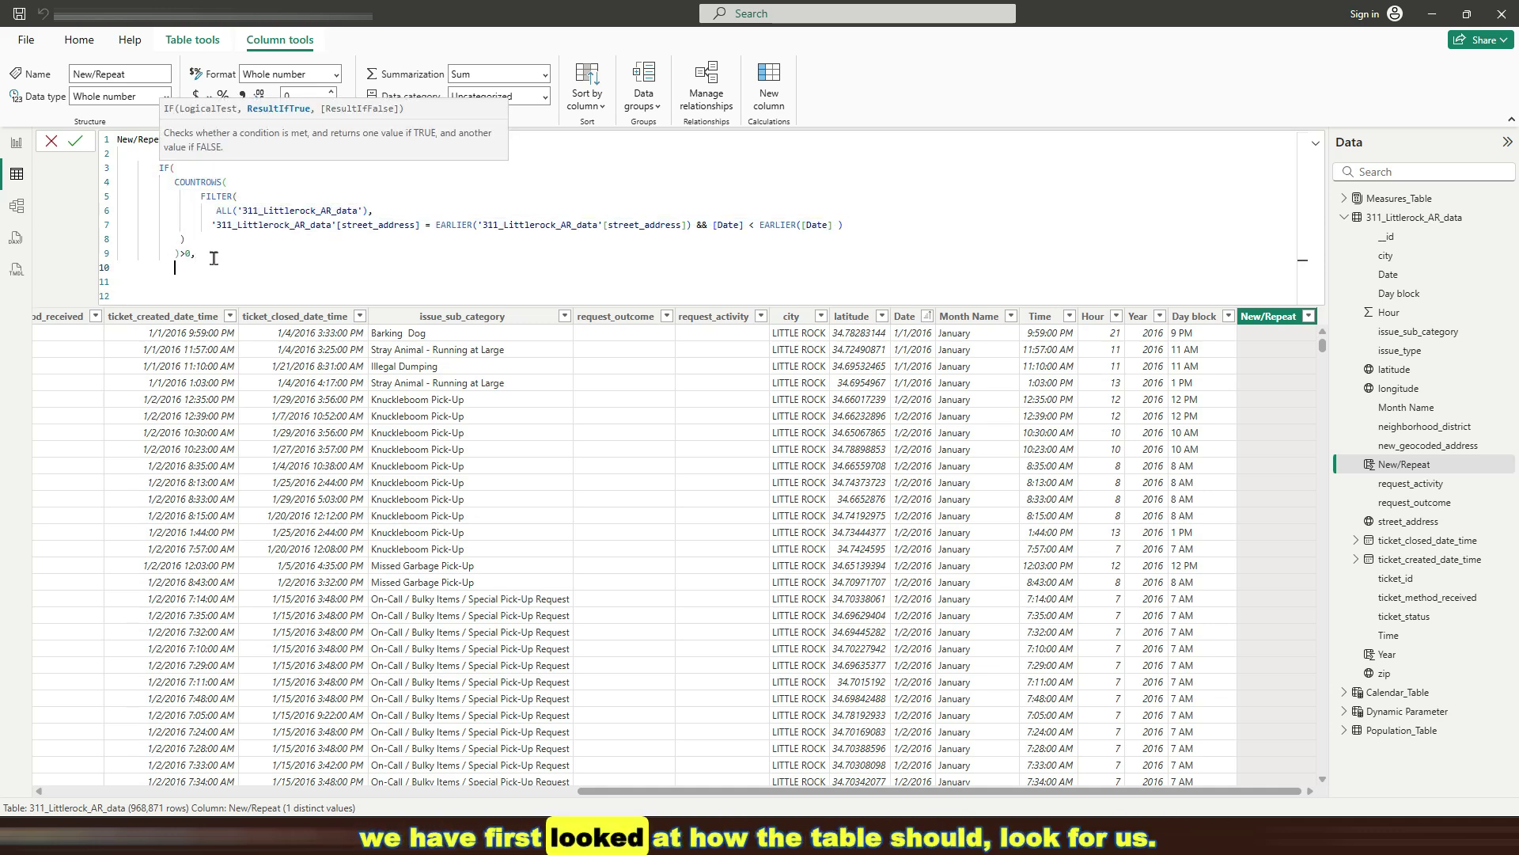
pyautogui.press('Return')
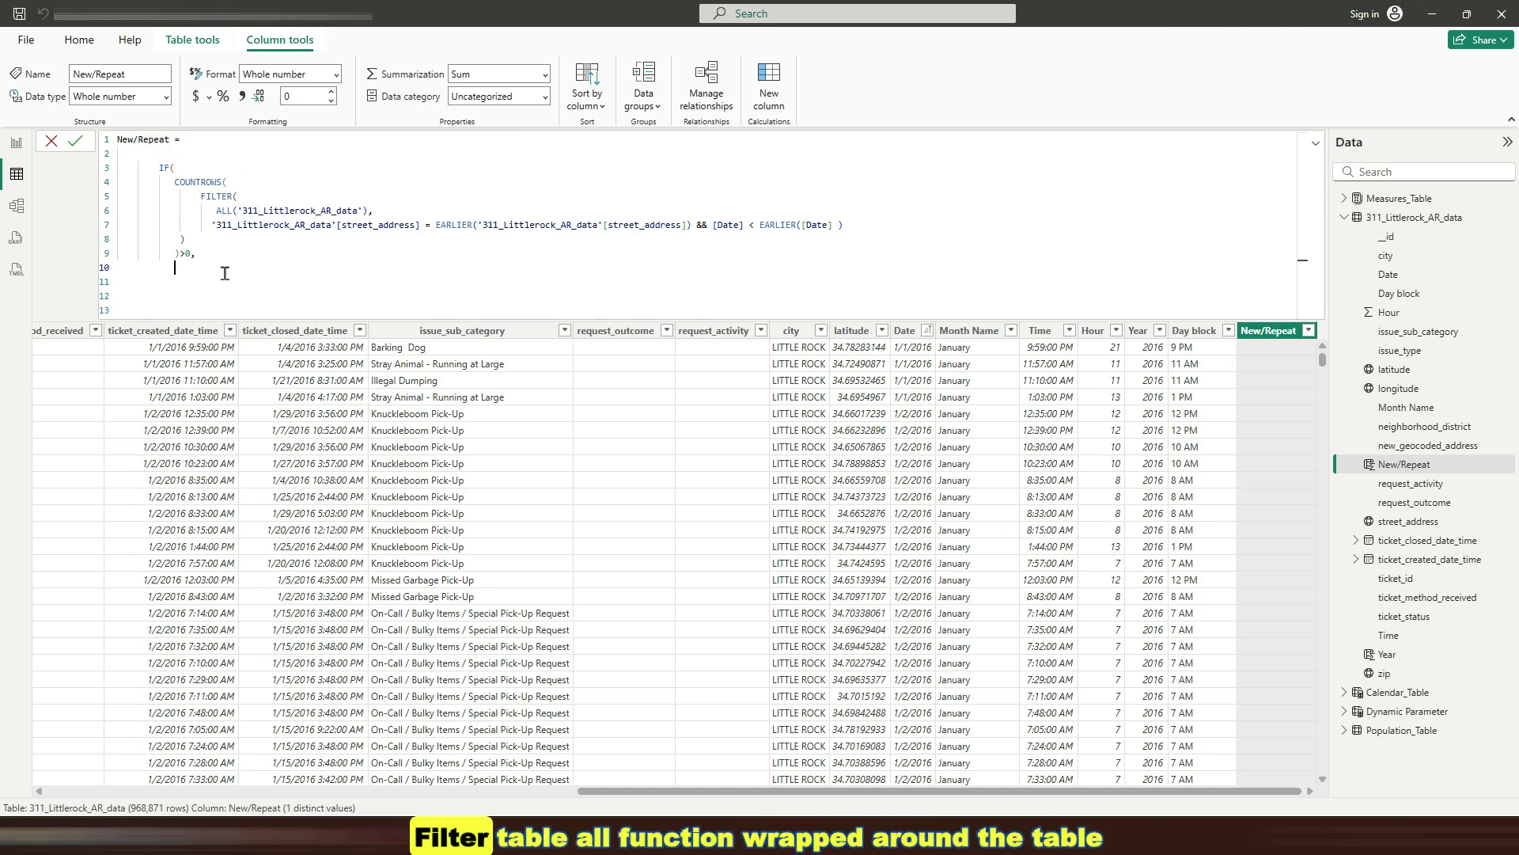
pyautogui.write('"Repeat"')
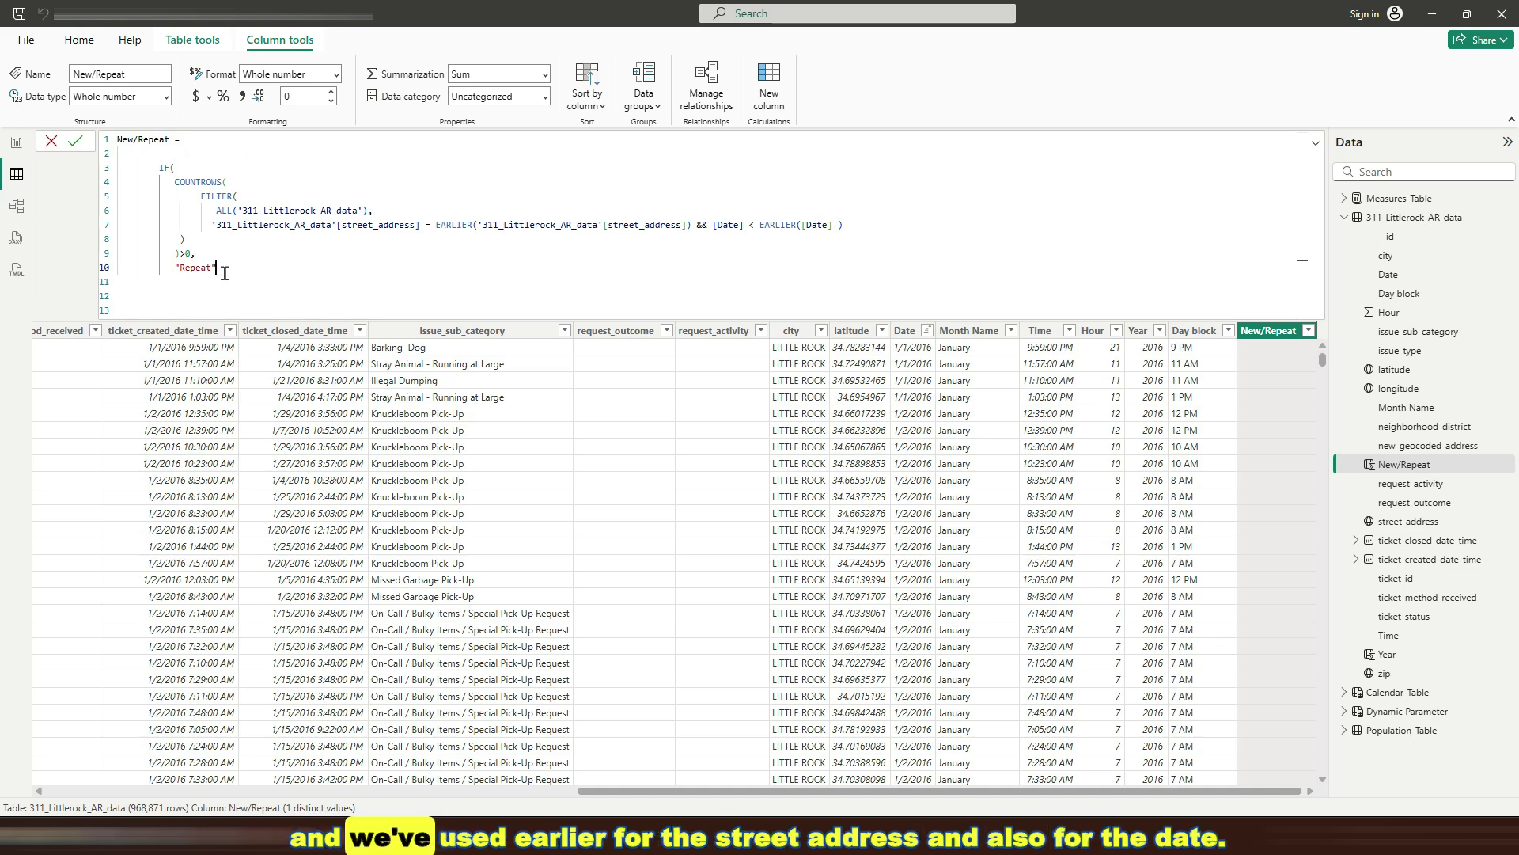
pyautogui.write(',')
pyautogui.hotkey('shift', 'Return')
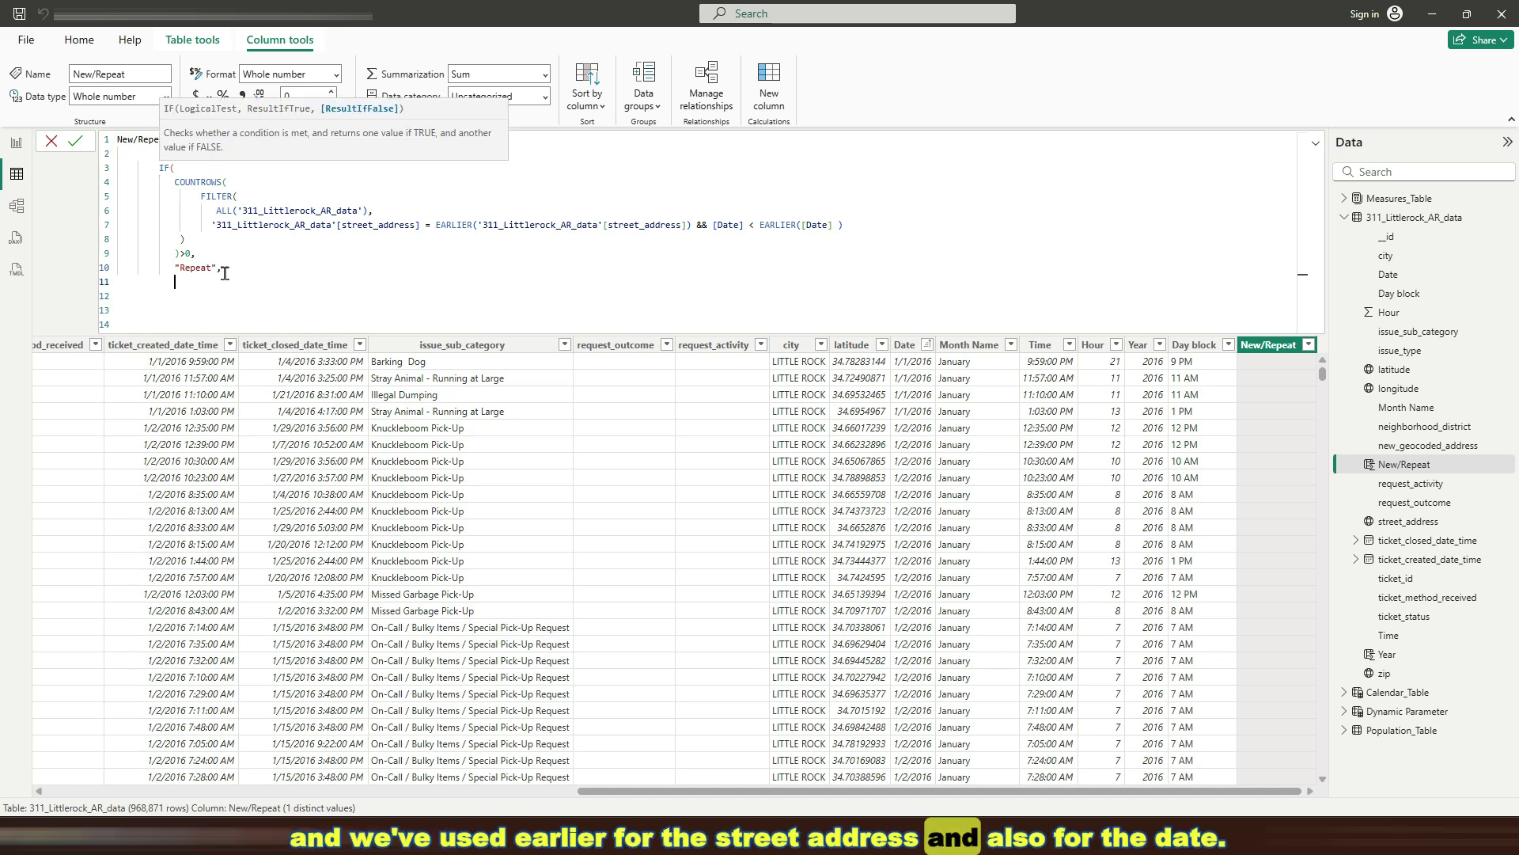
pyautogui.write('"New')
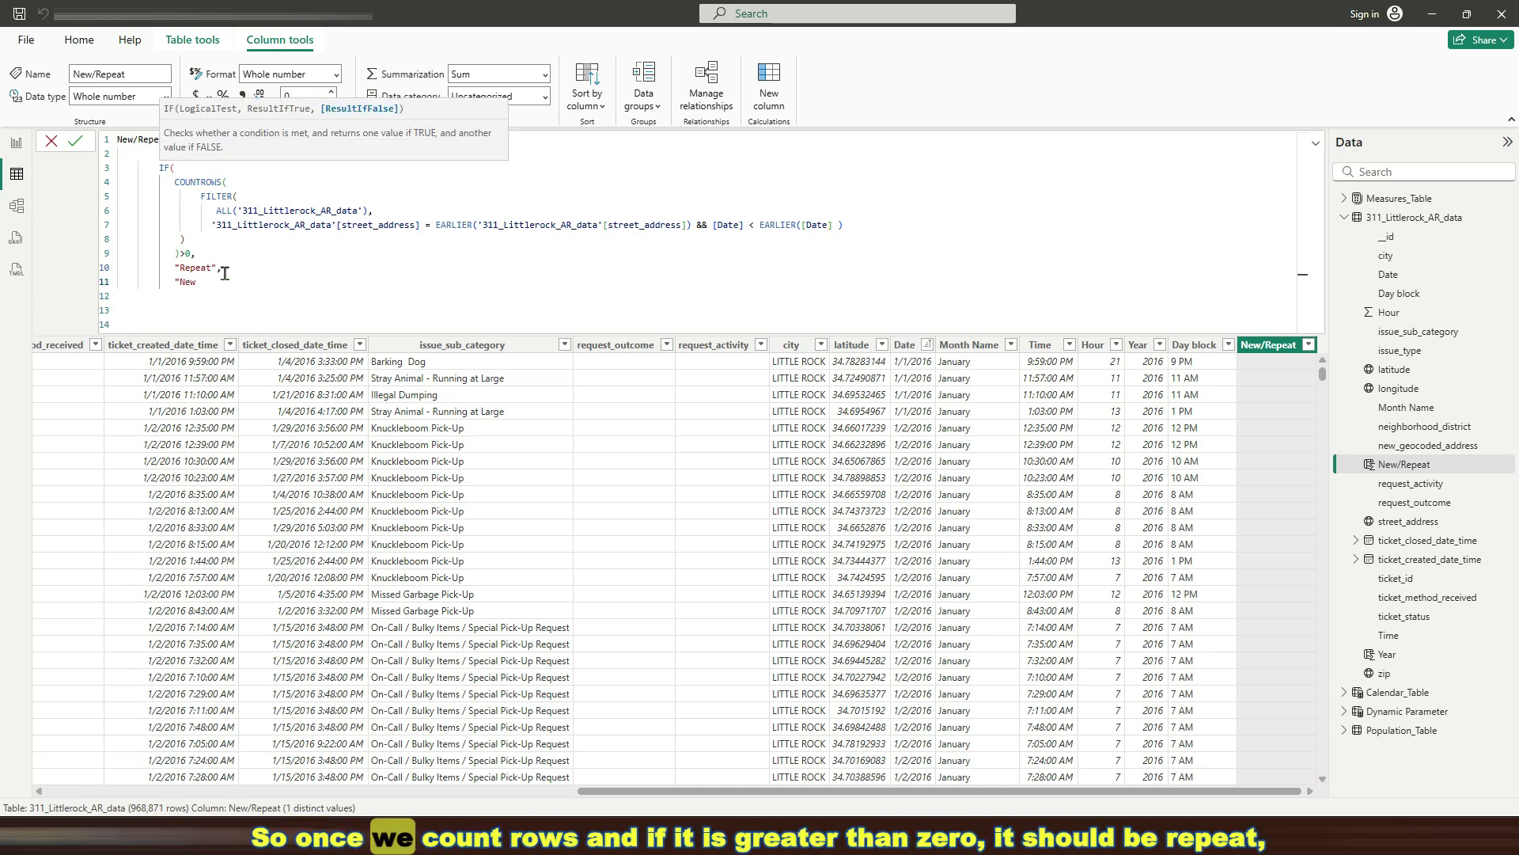
pyautogui.write('"')
pyautogui.hotkey('shift', 'Return')
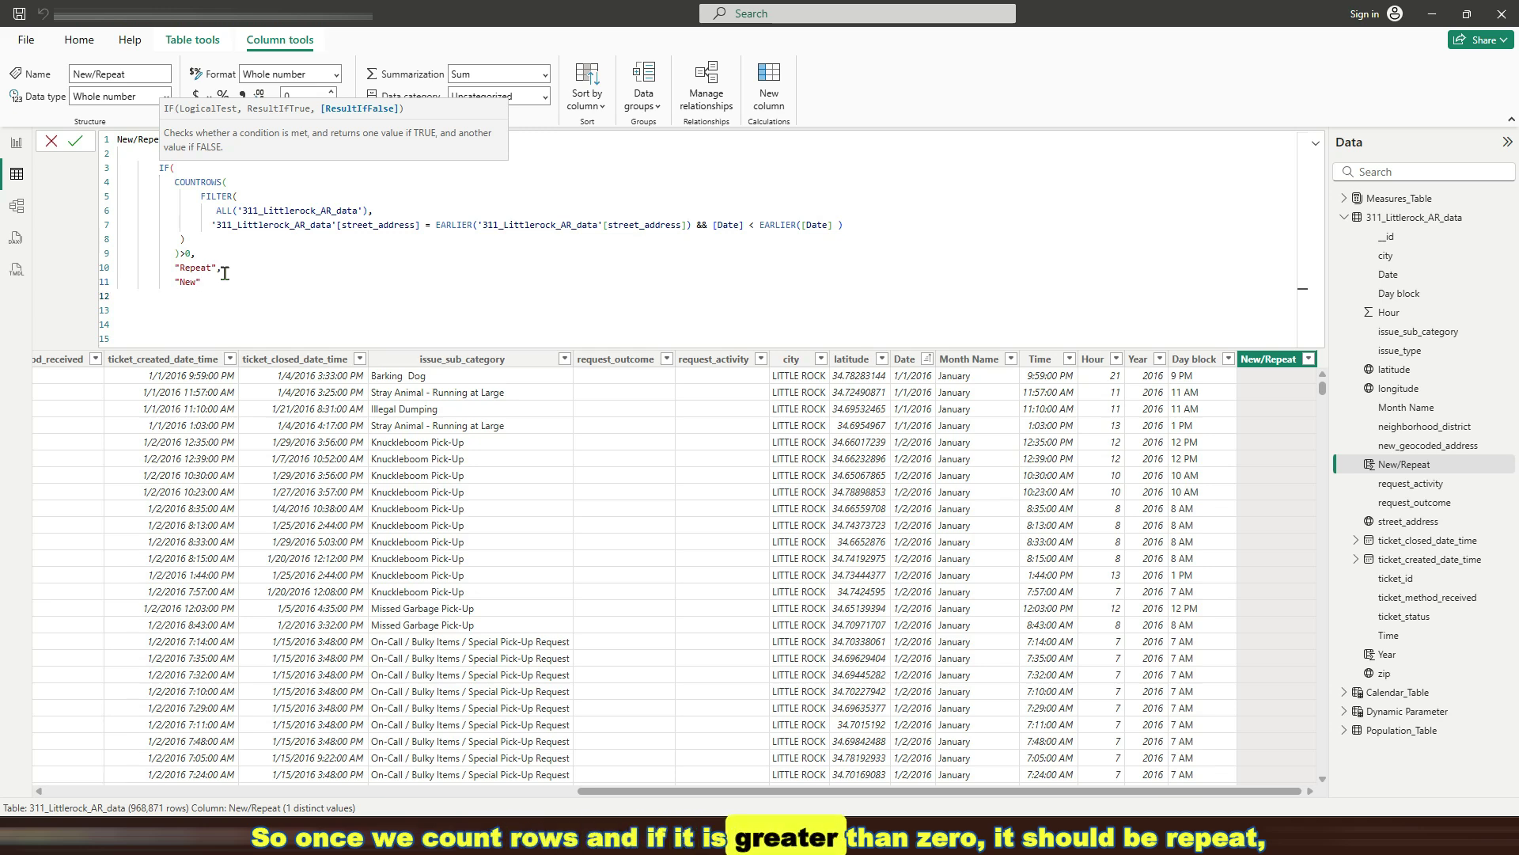
pyautogui.write(')')
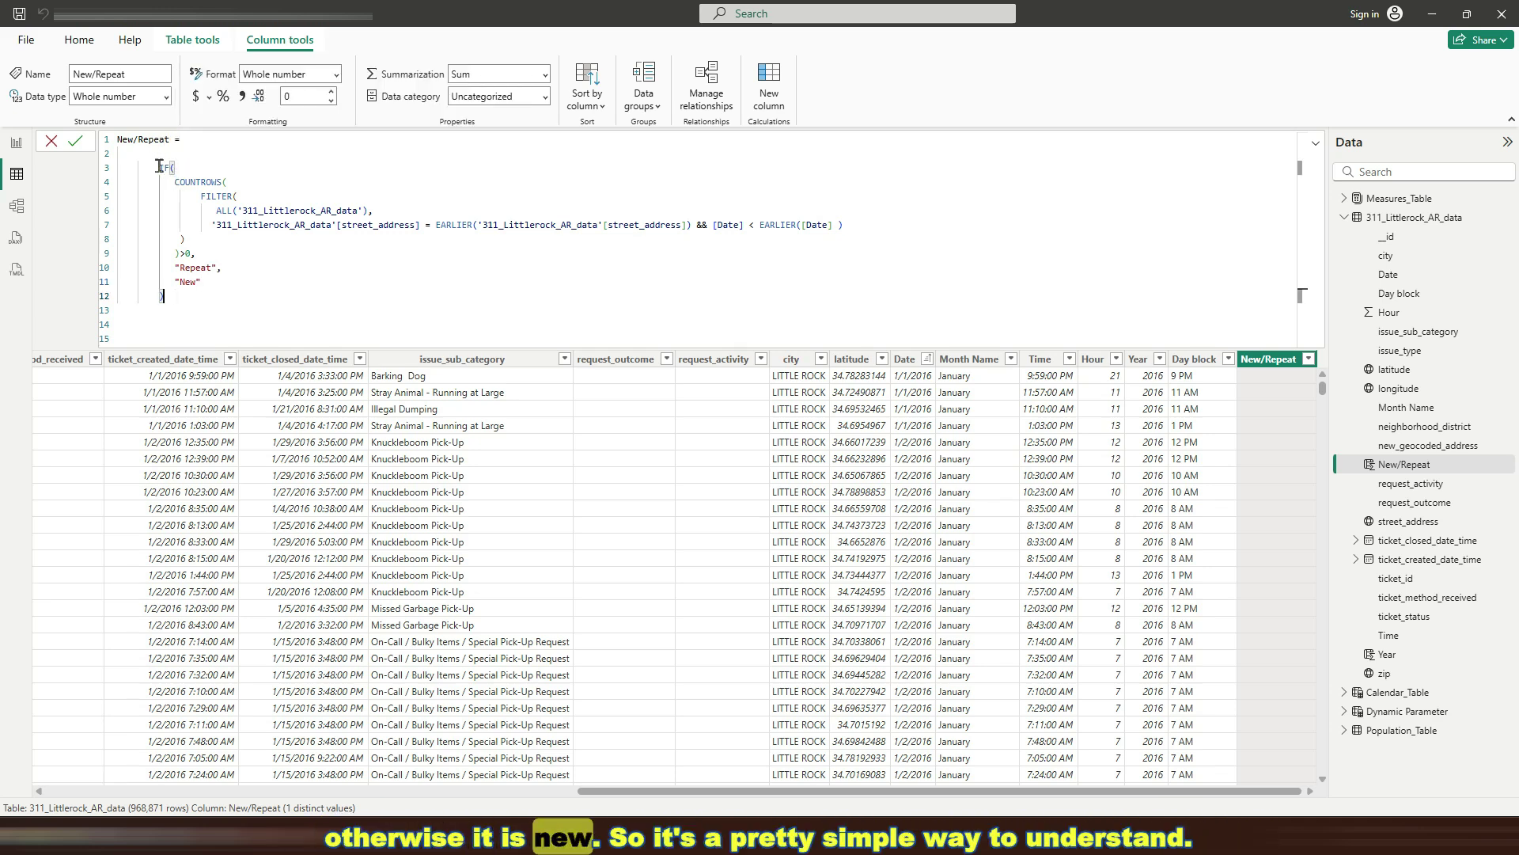
pyautogui.moveTo(175, 182)
pyautogui.mouseDown()
pyautogui.moveTo(194, 268)
pyautogui.moveTo(221, 267)
pyautogui.moveTo(151, 169)
pyautogui.mouseUp()
pyautogui.click(172, 293)
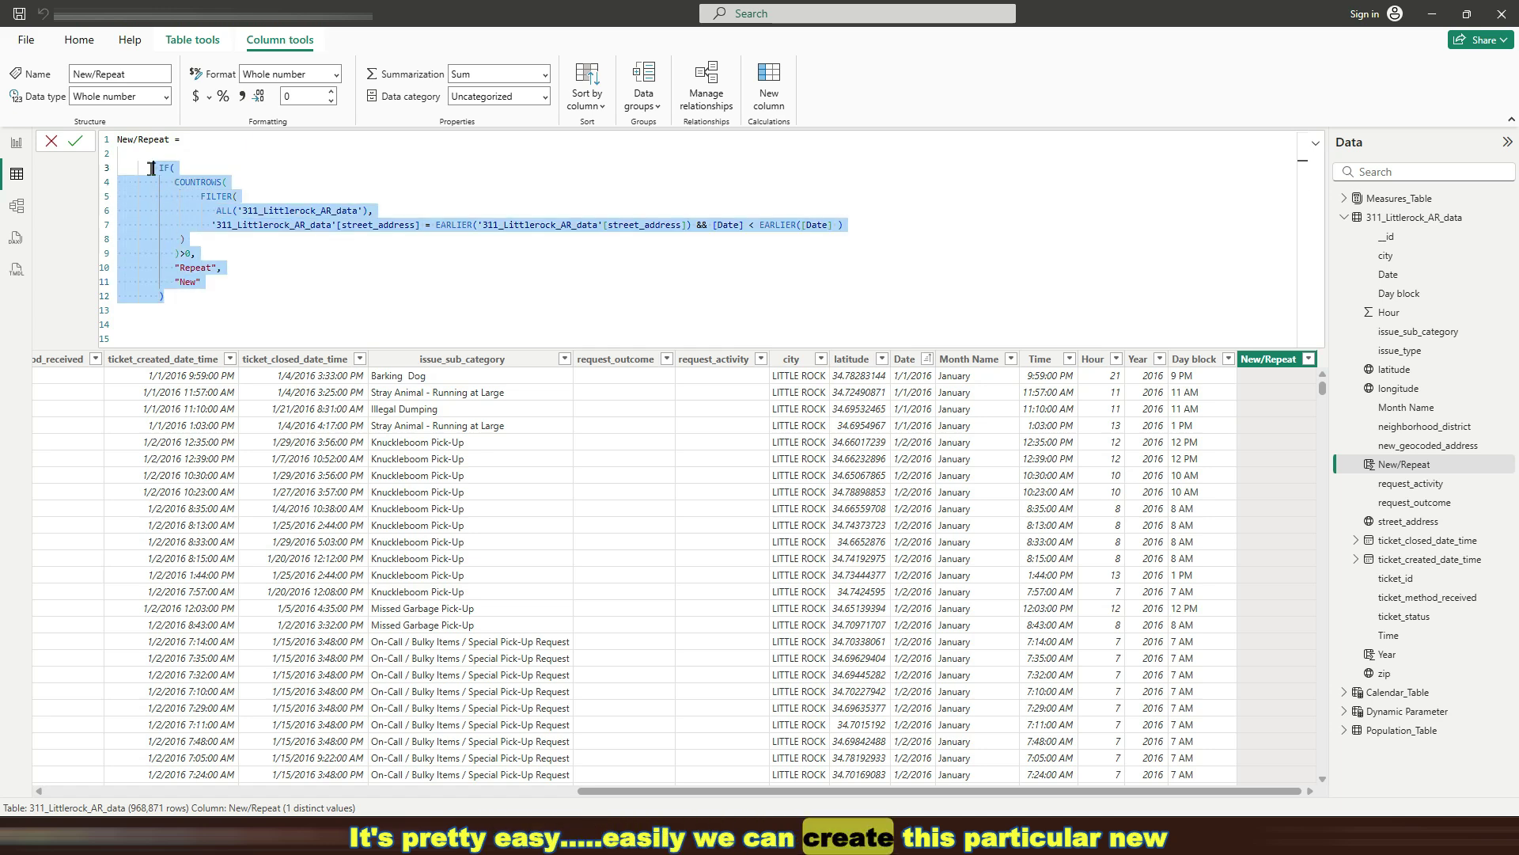
pyautogui.click(262, 172)
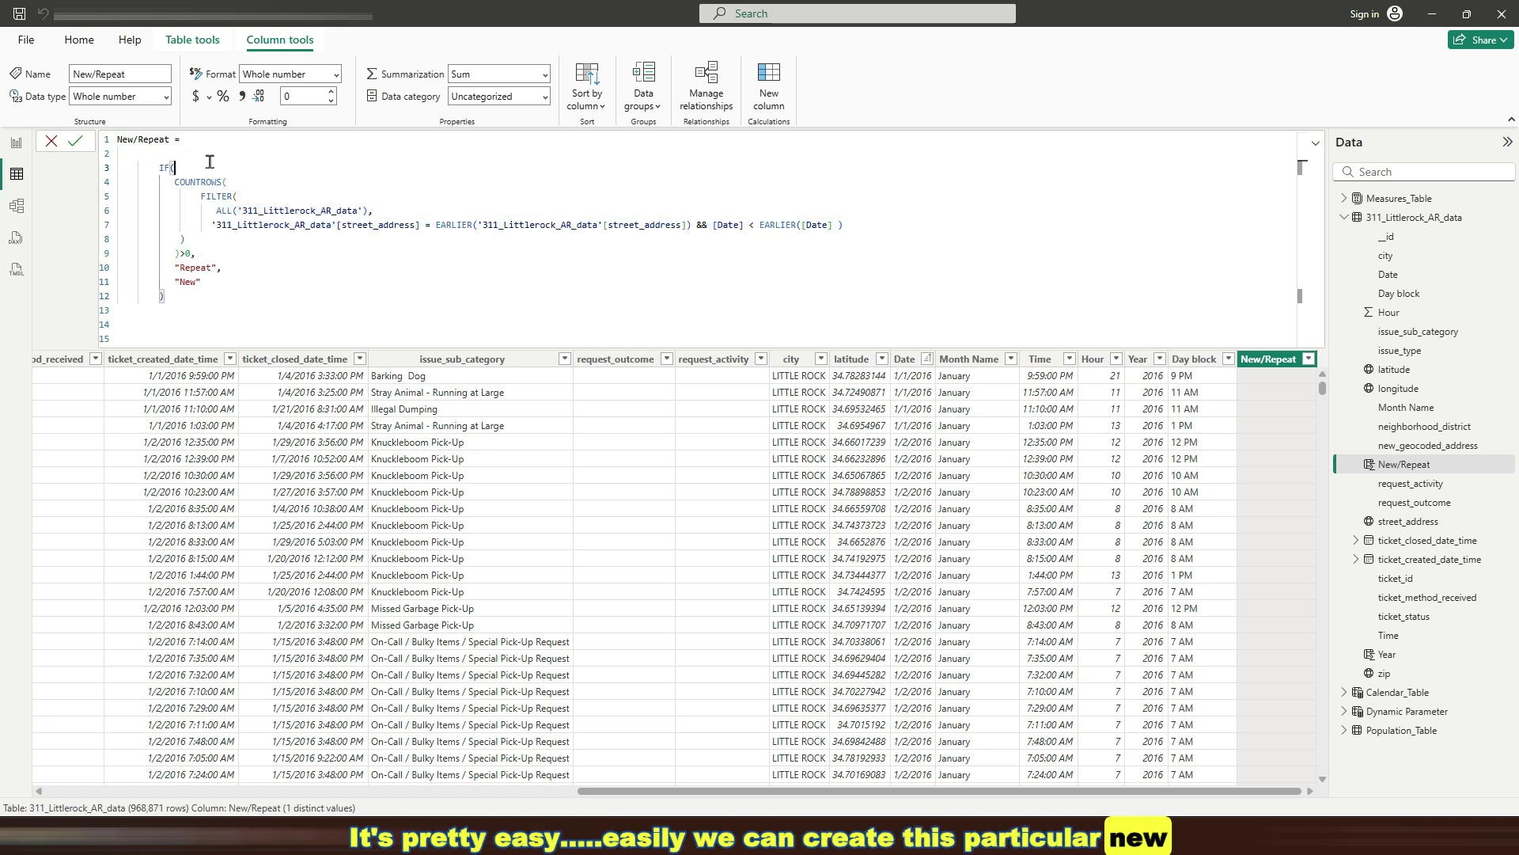
# Commit the New/Repeat formula and confirm the column holds New and Repeat values
pyautogui.click(75, 140)
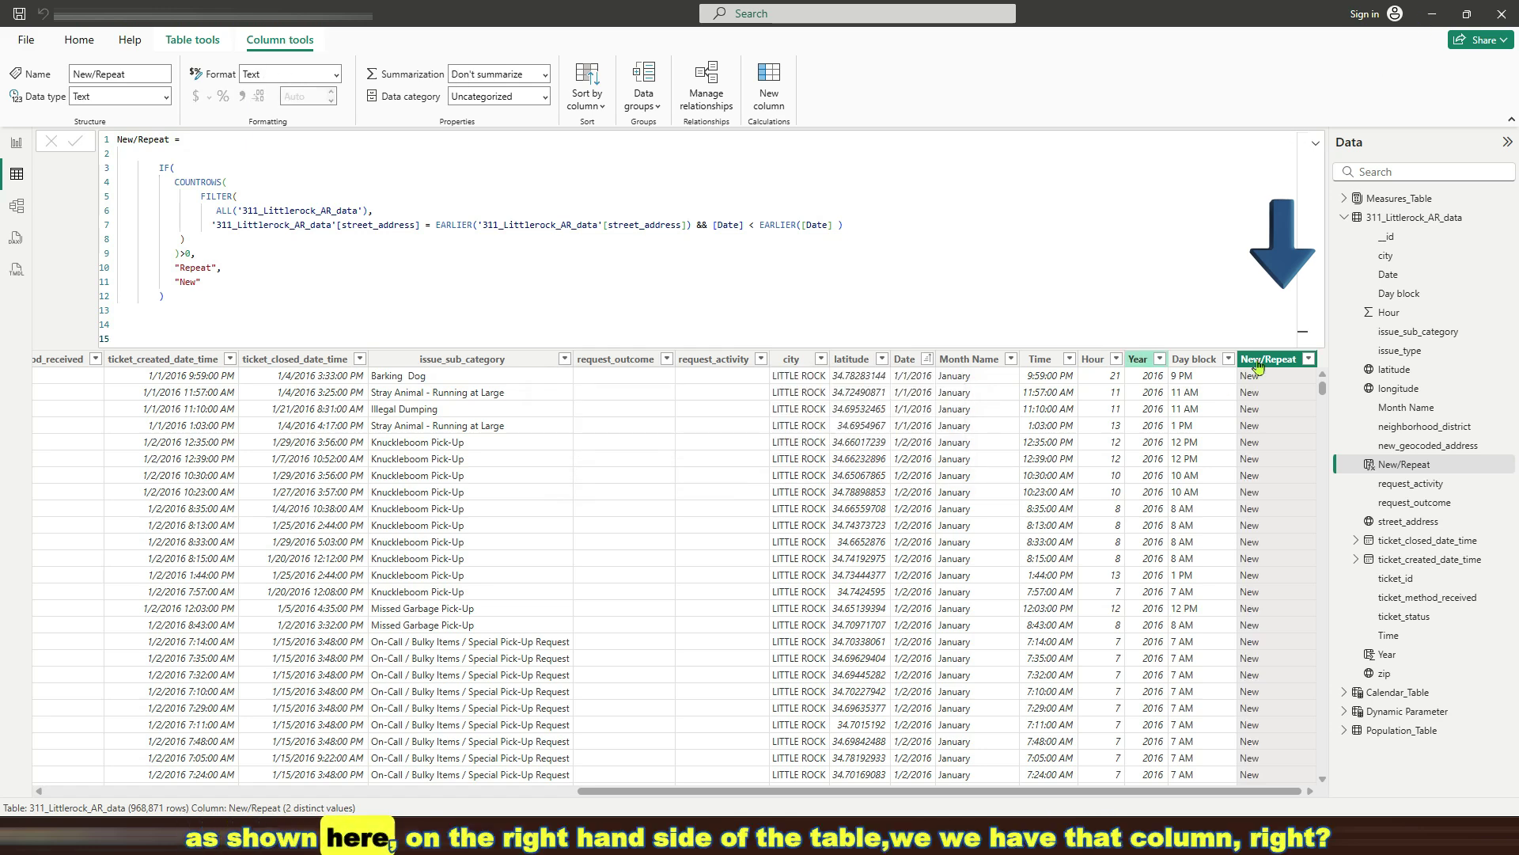
pyautogui.click(1309, 361)
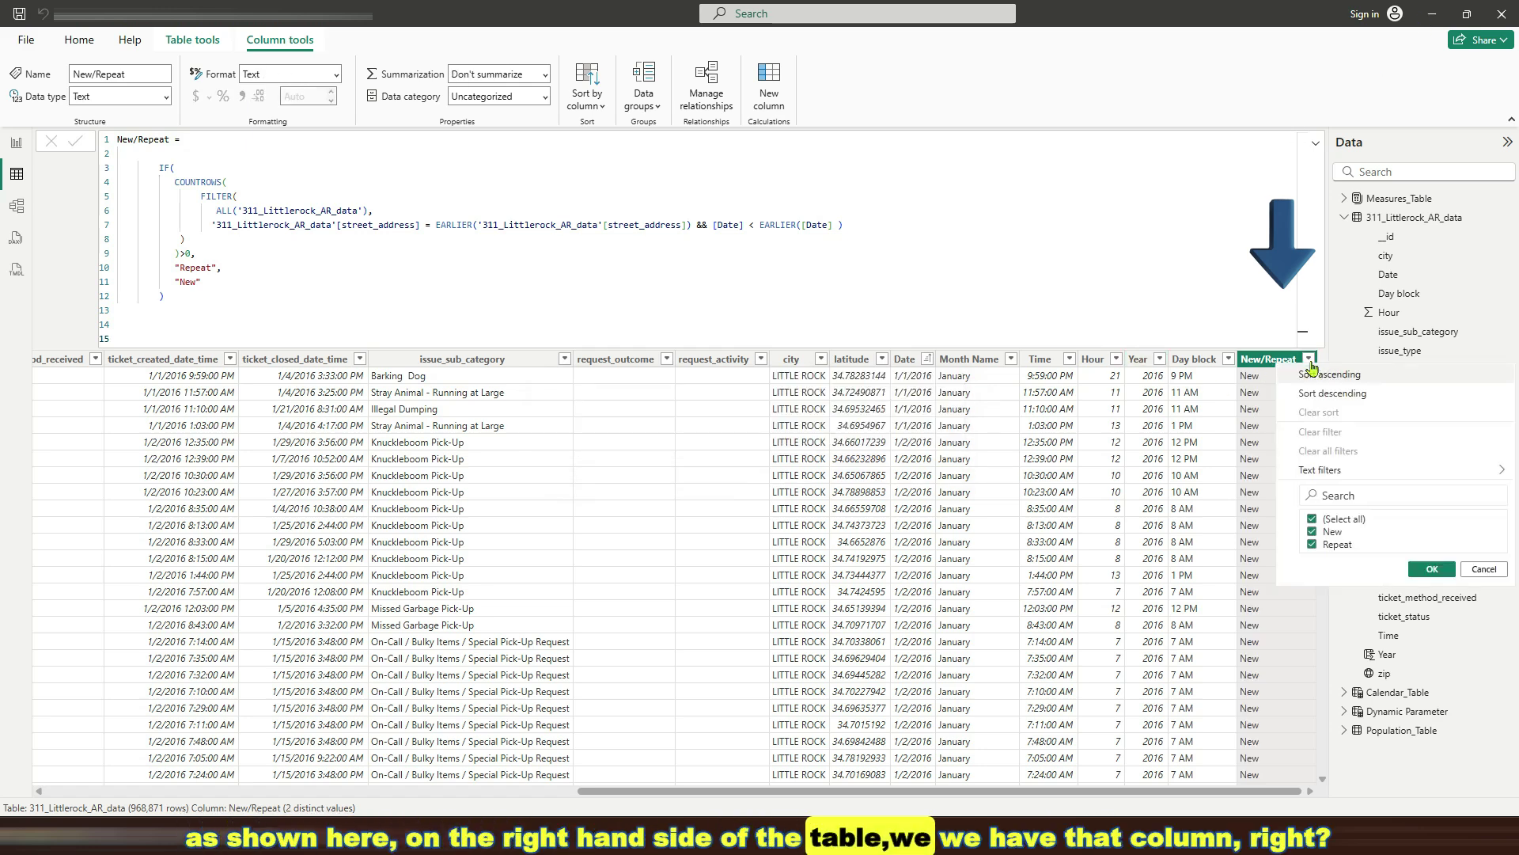
pyautogui.click(1483, 569)
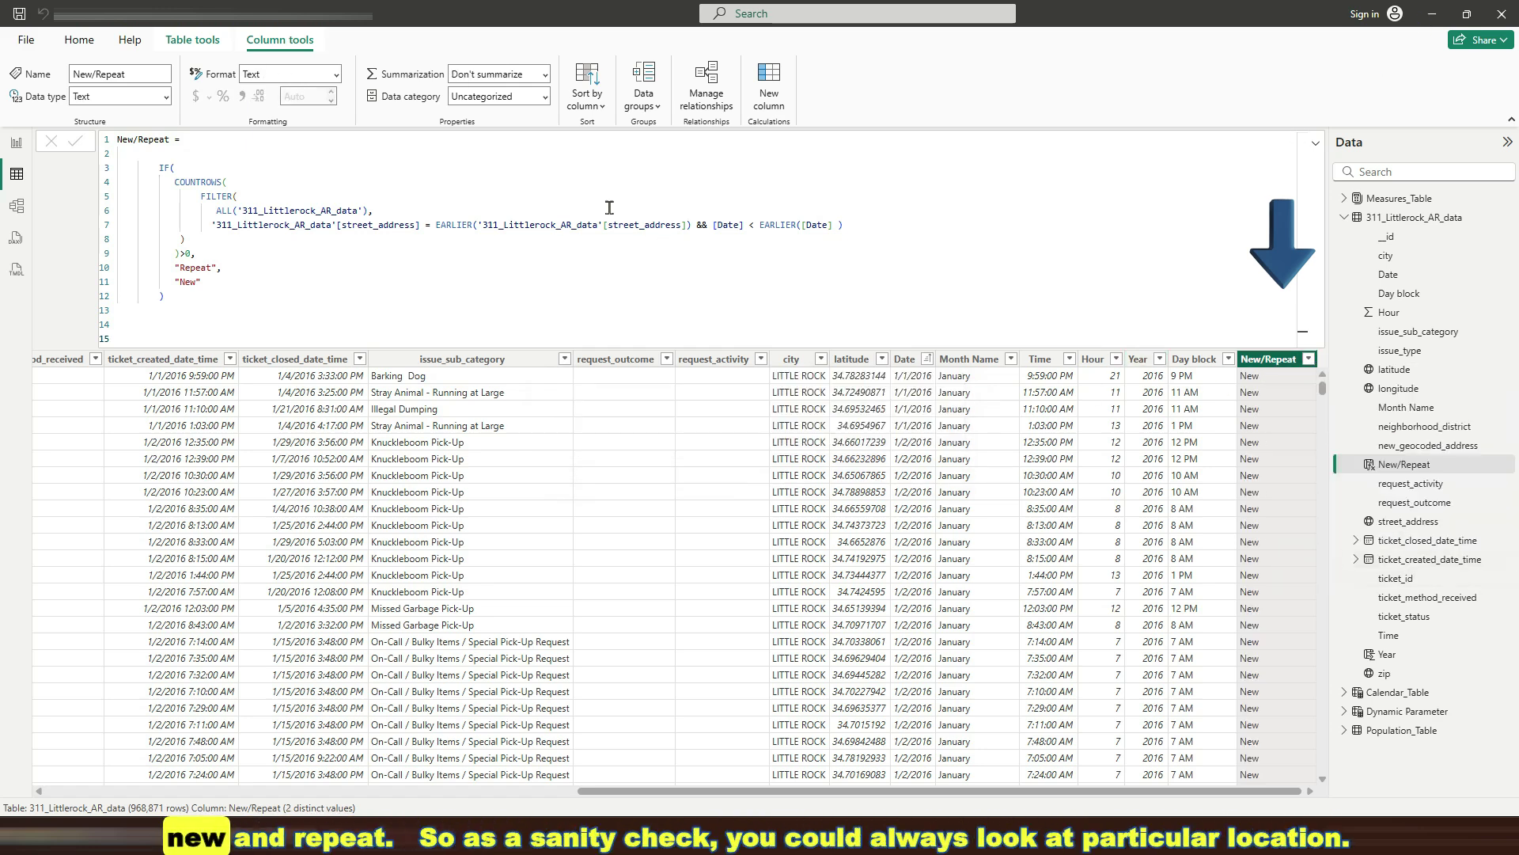
pyautogui.click(232, 298)
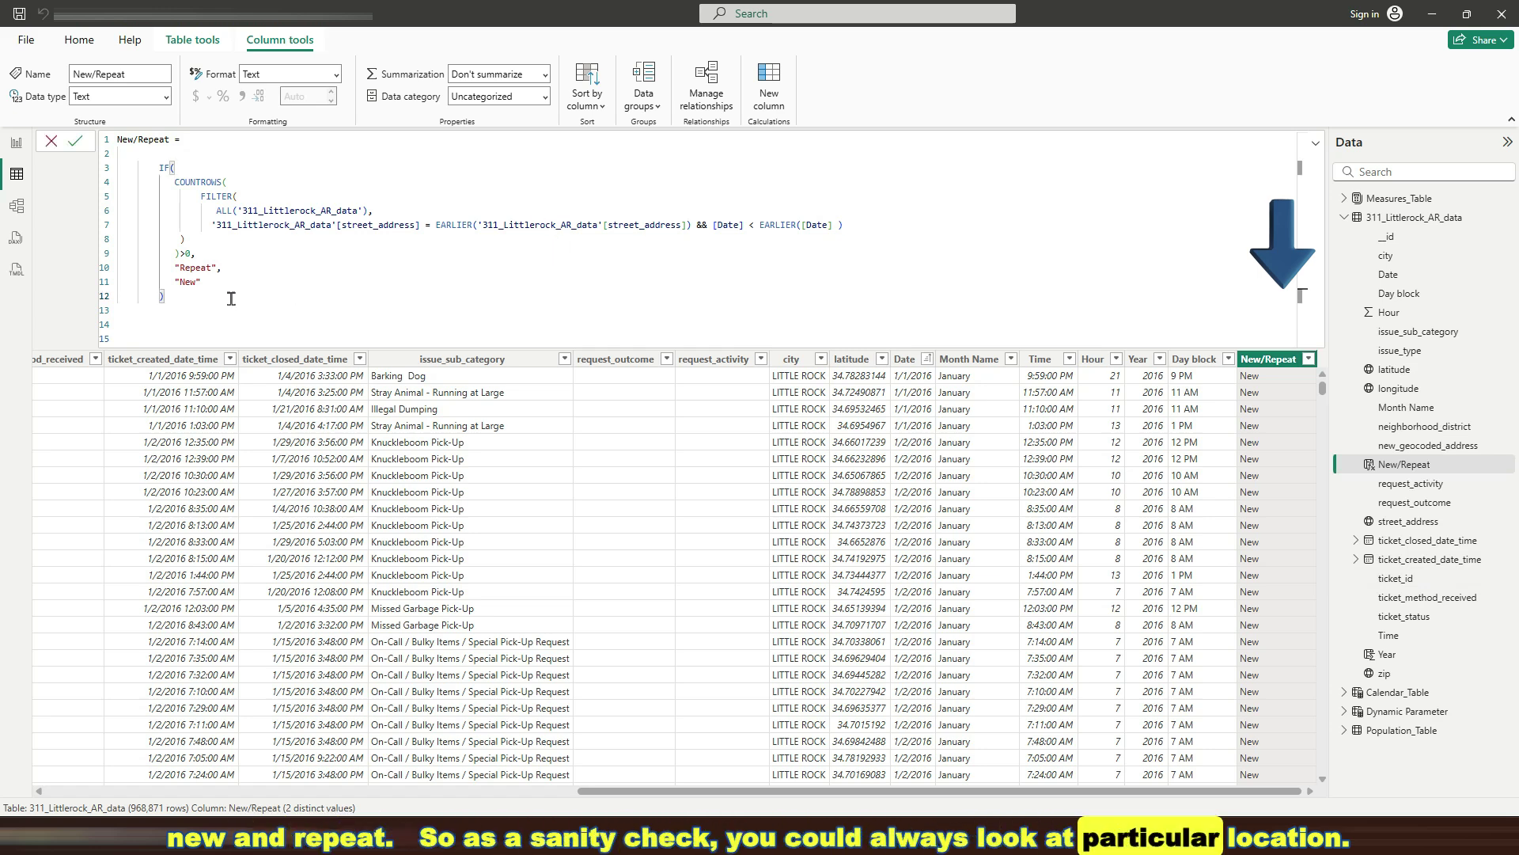
pyautogui.scroll(-2, 231, 298)
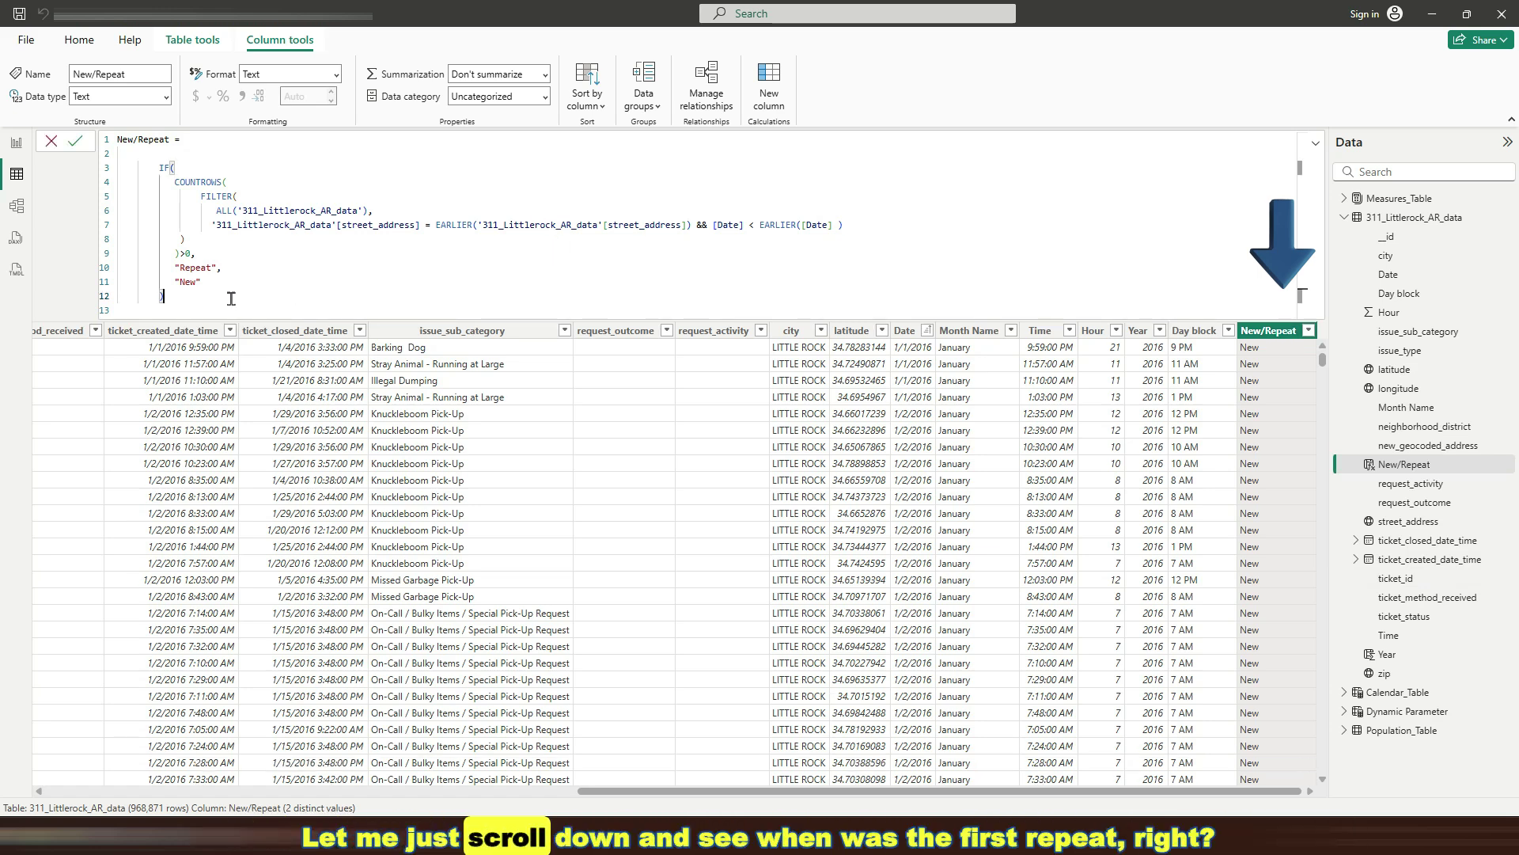
pyautogui.click(74, 141)
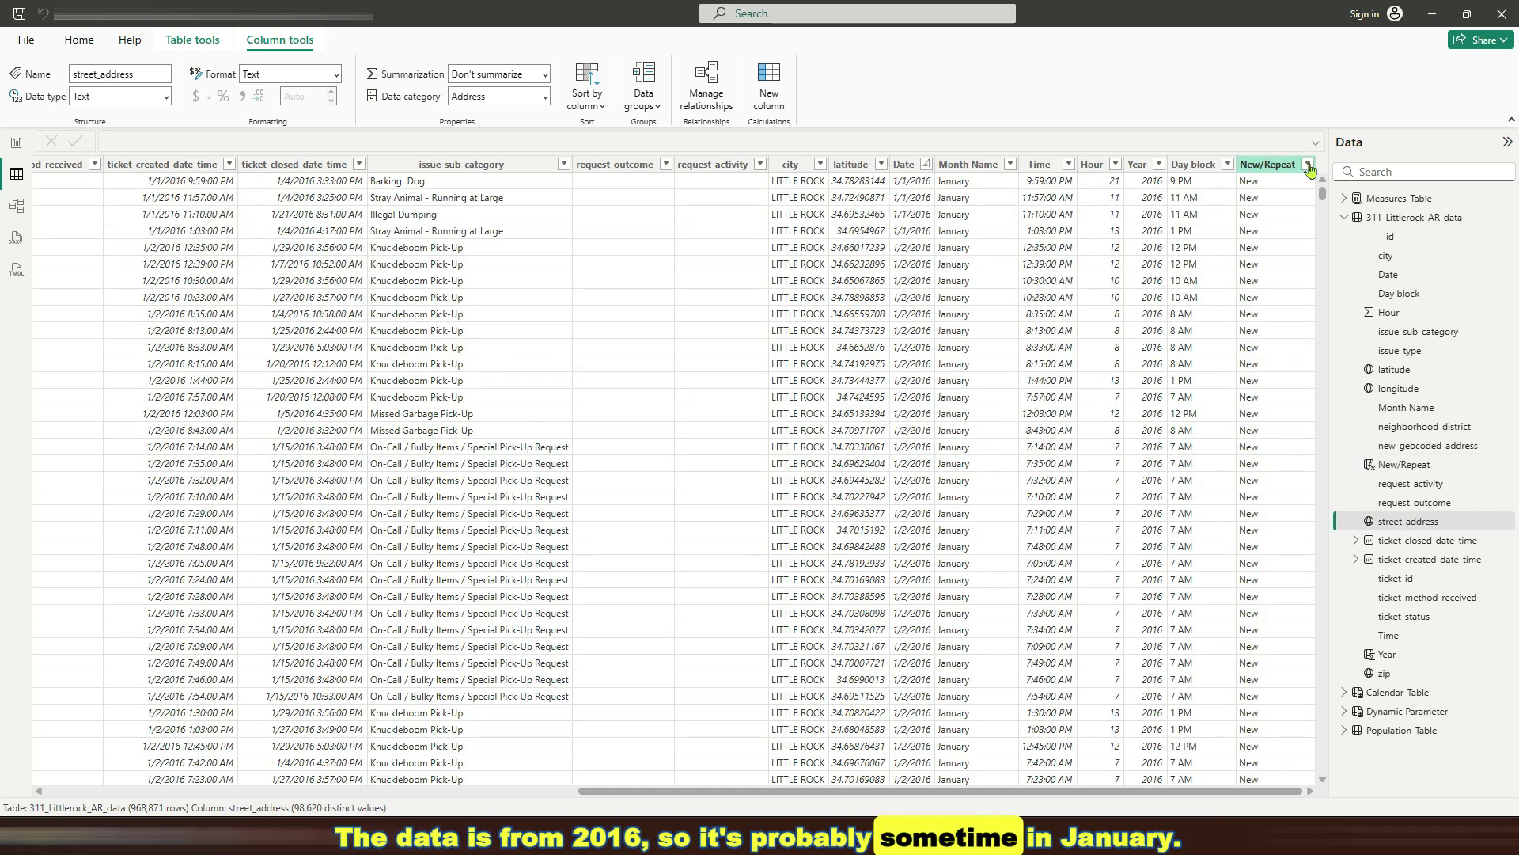
pyautogui.click(1309, 165)
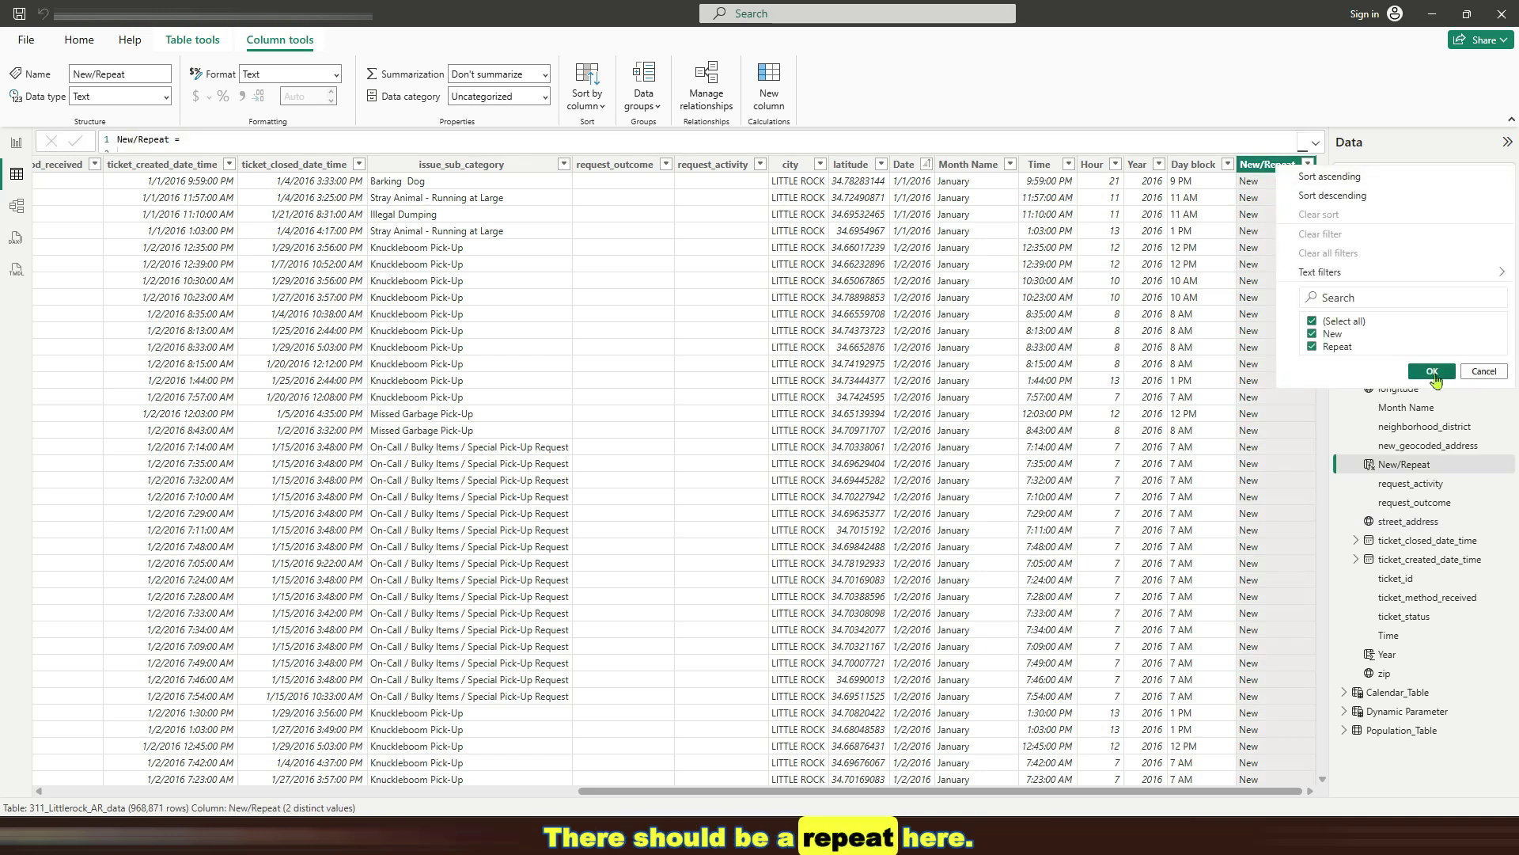
pyautogui.click(1483, 371)
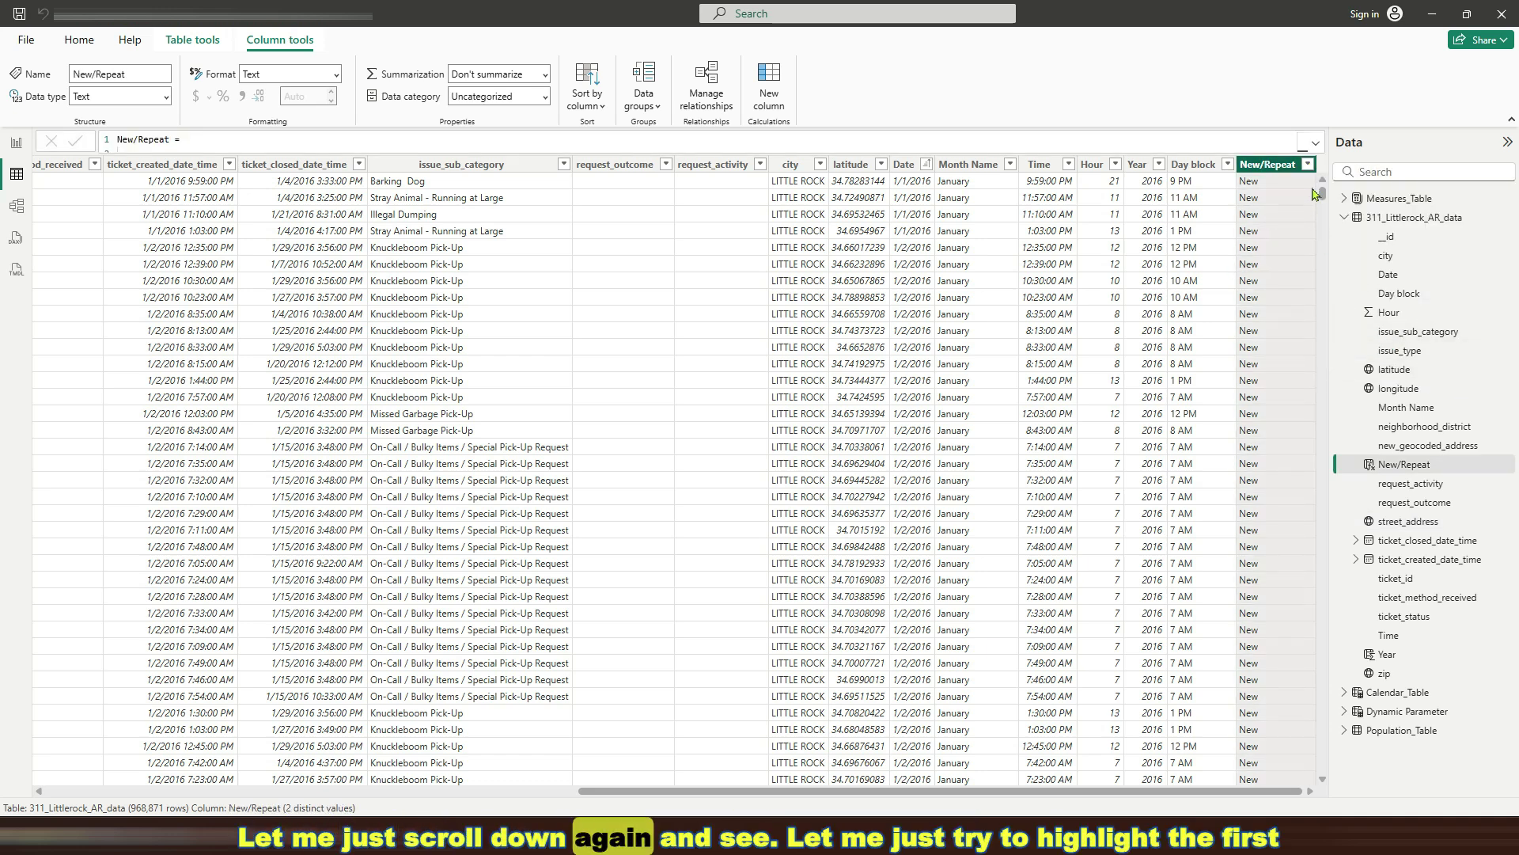
# Scroll to the first Repeat row and right-click its street_address cell
pyautogui.moveTo(1324, 193); pyautogui.dragTo(1326, 192)
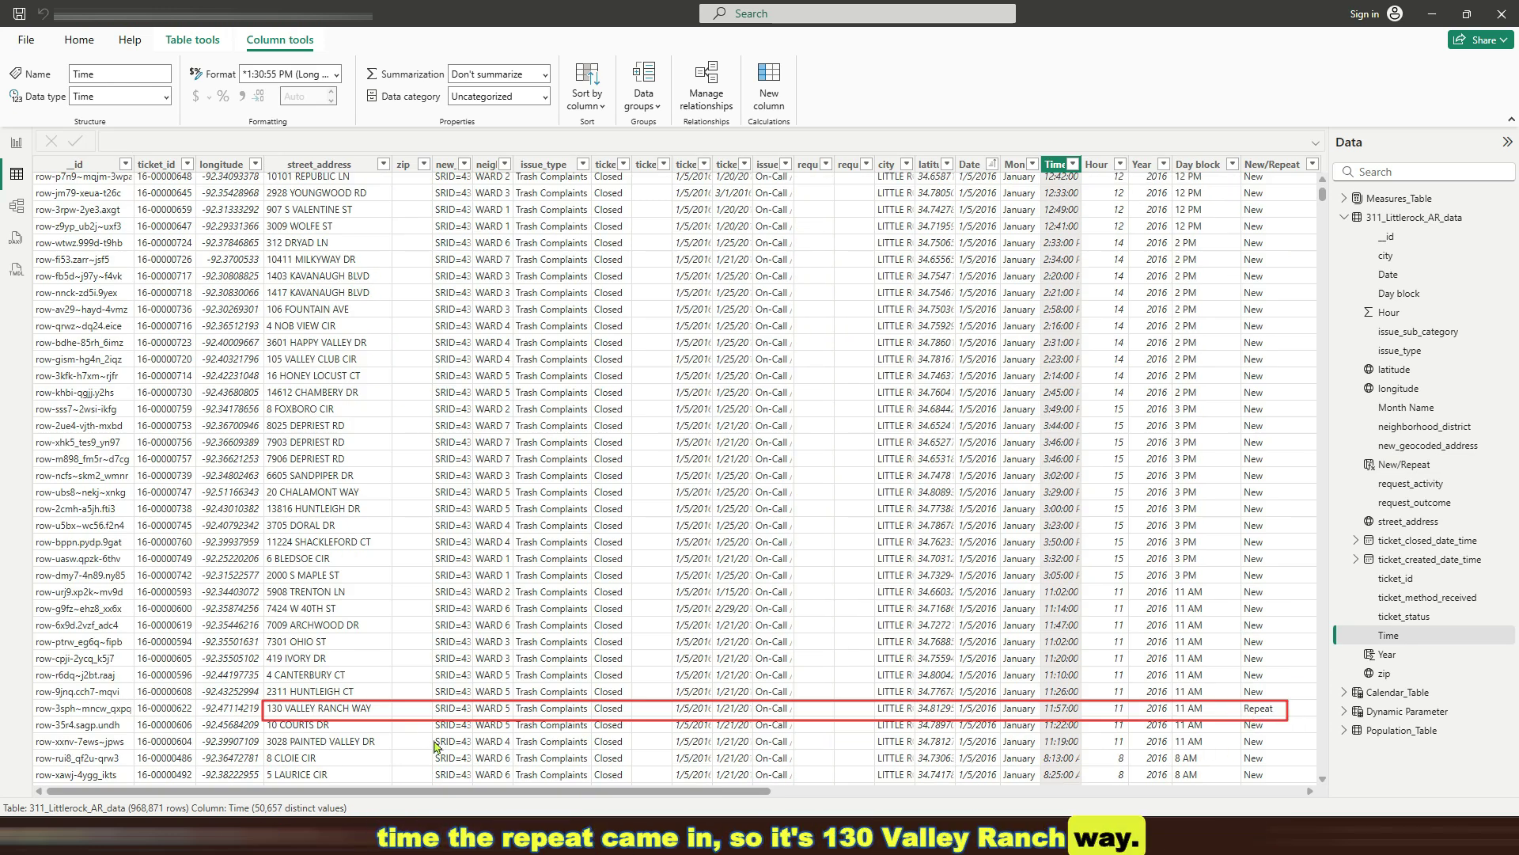
pyautogui.click(349, 715)
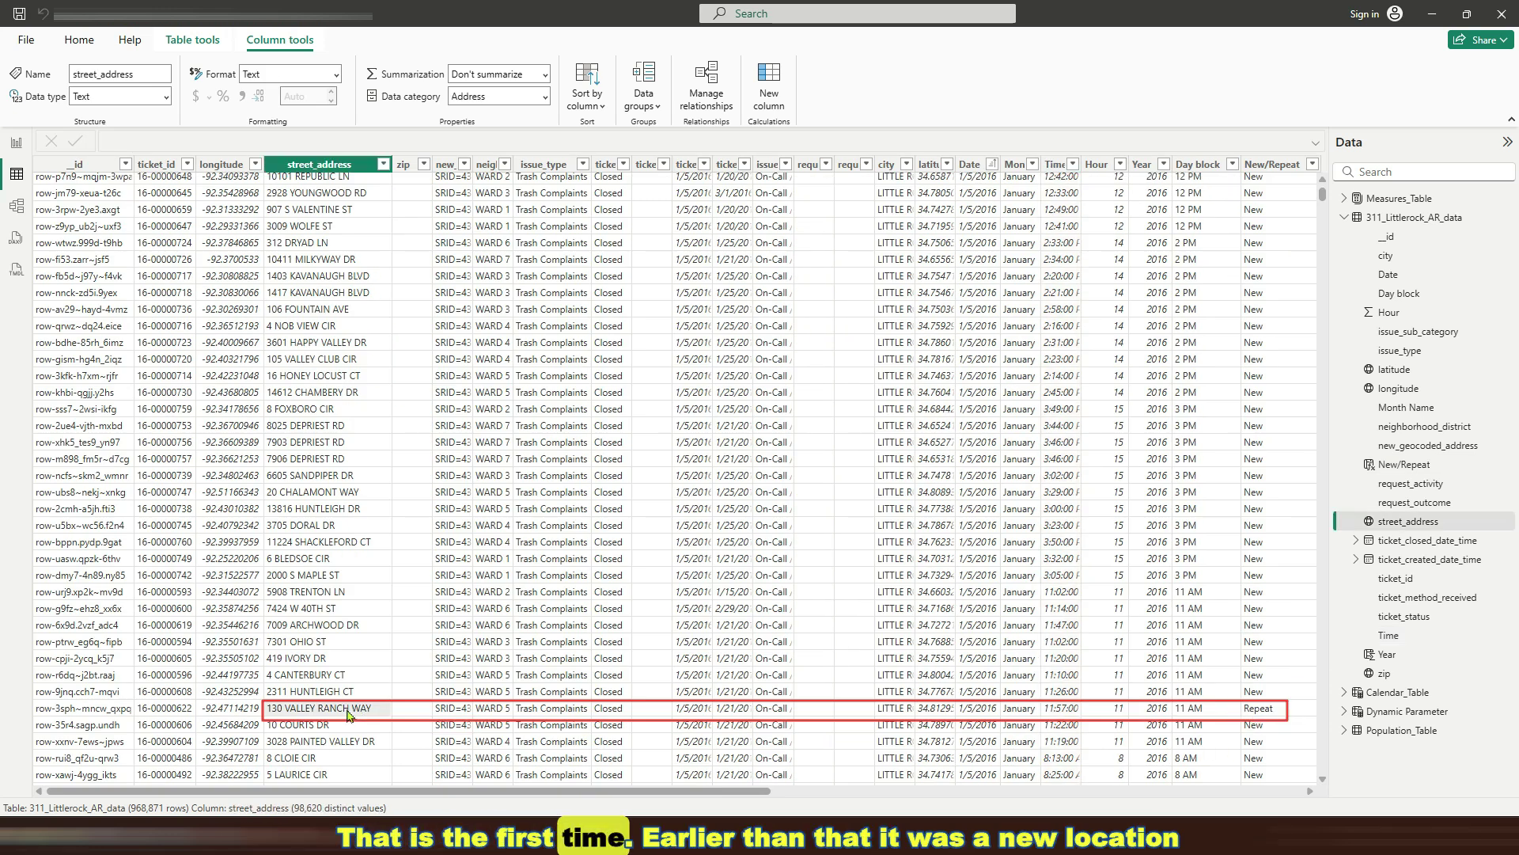
pyautogui.rightClick(349, 715)
pyautogui.moveTo(408, 524)
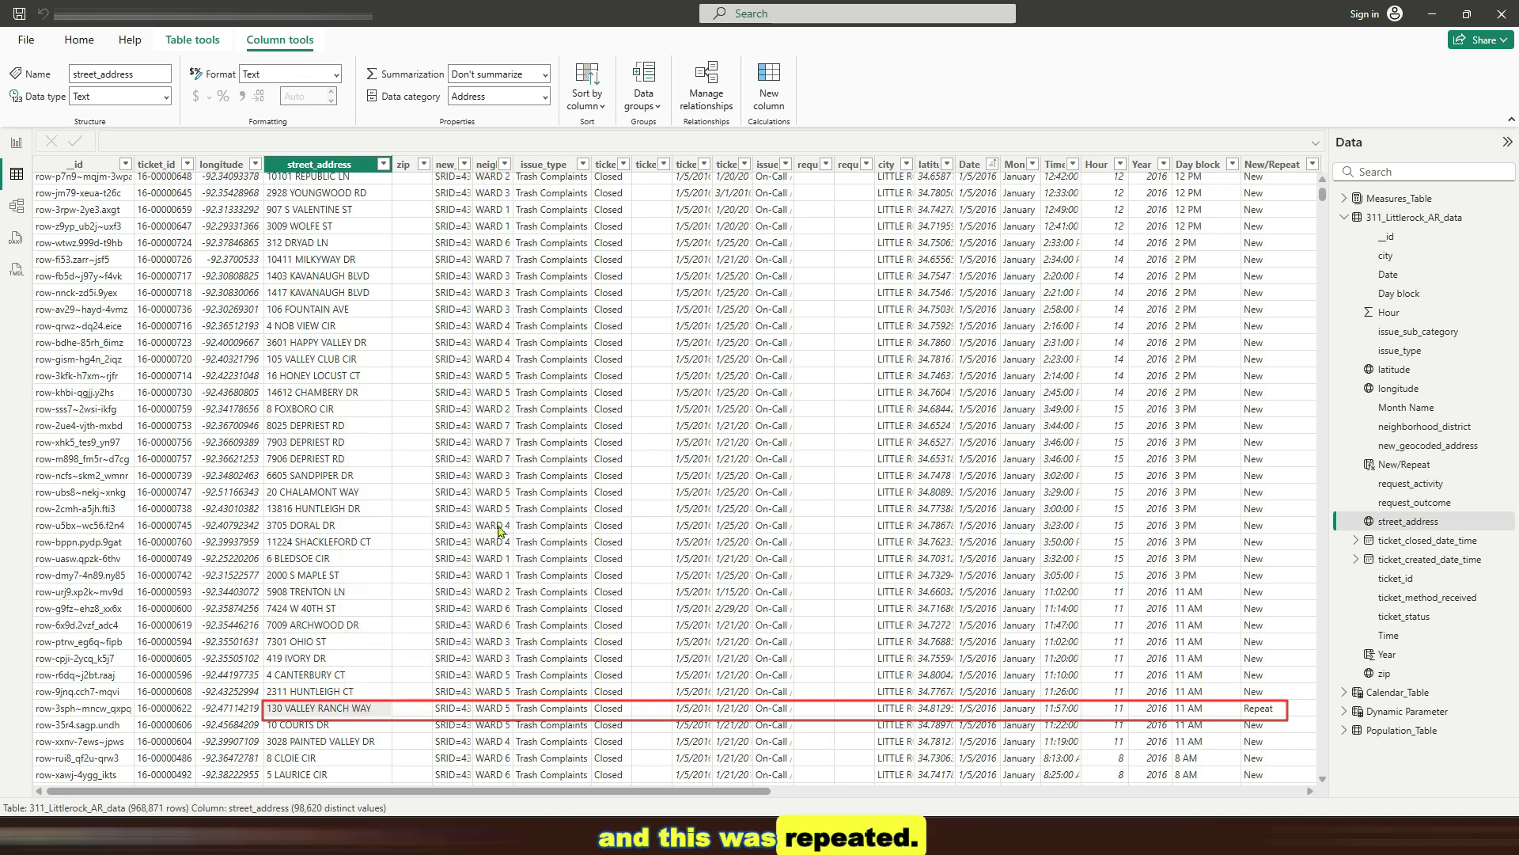
pyautogui.click(497, 529)
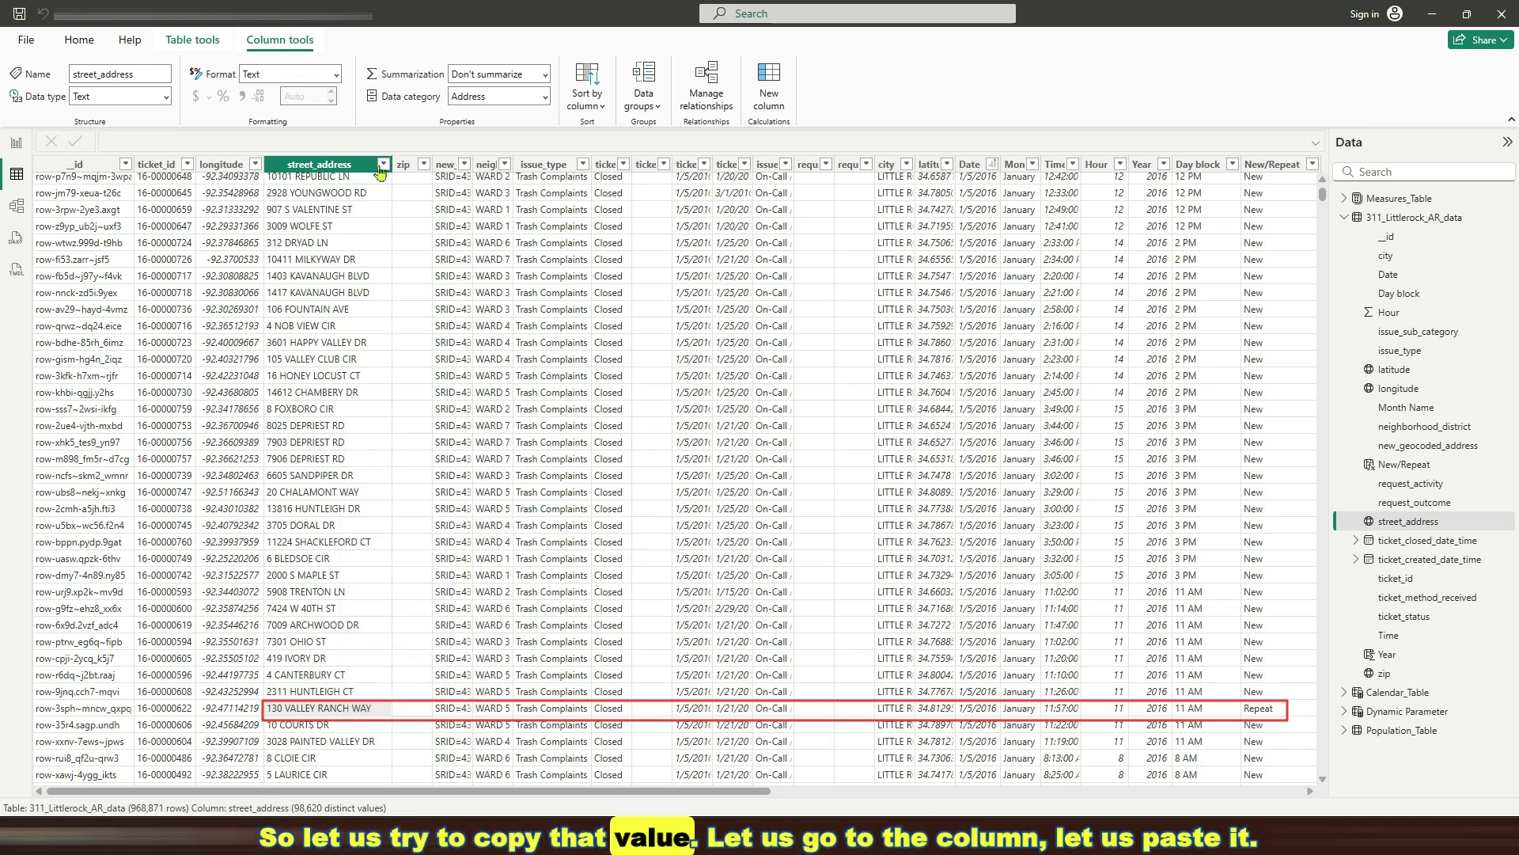
pyautogui.click(384, 164)
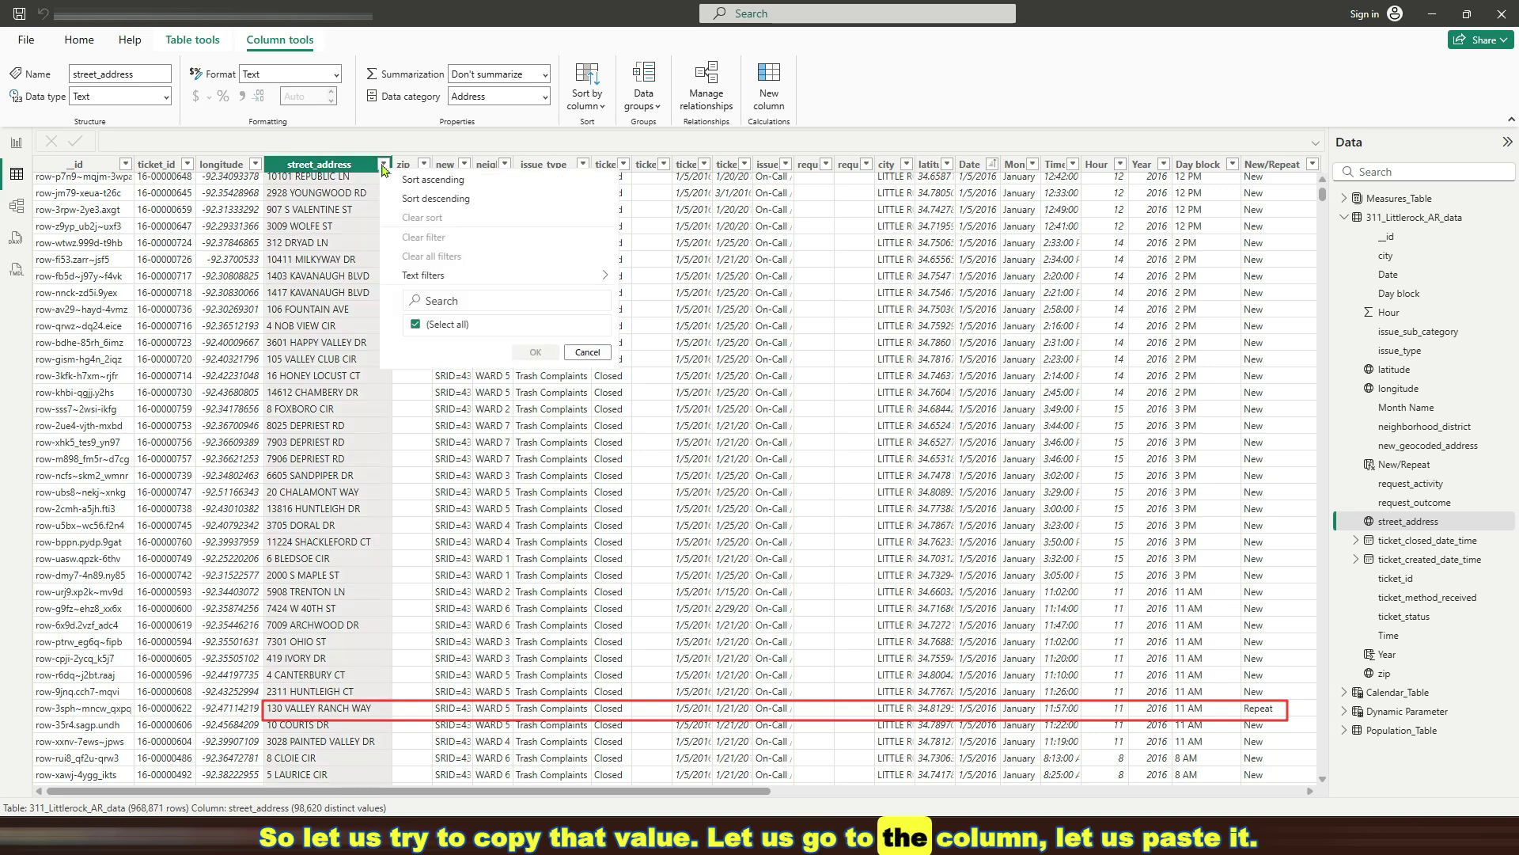
pyautogui.click(464, 299)
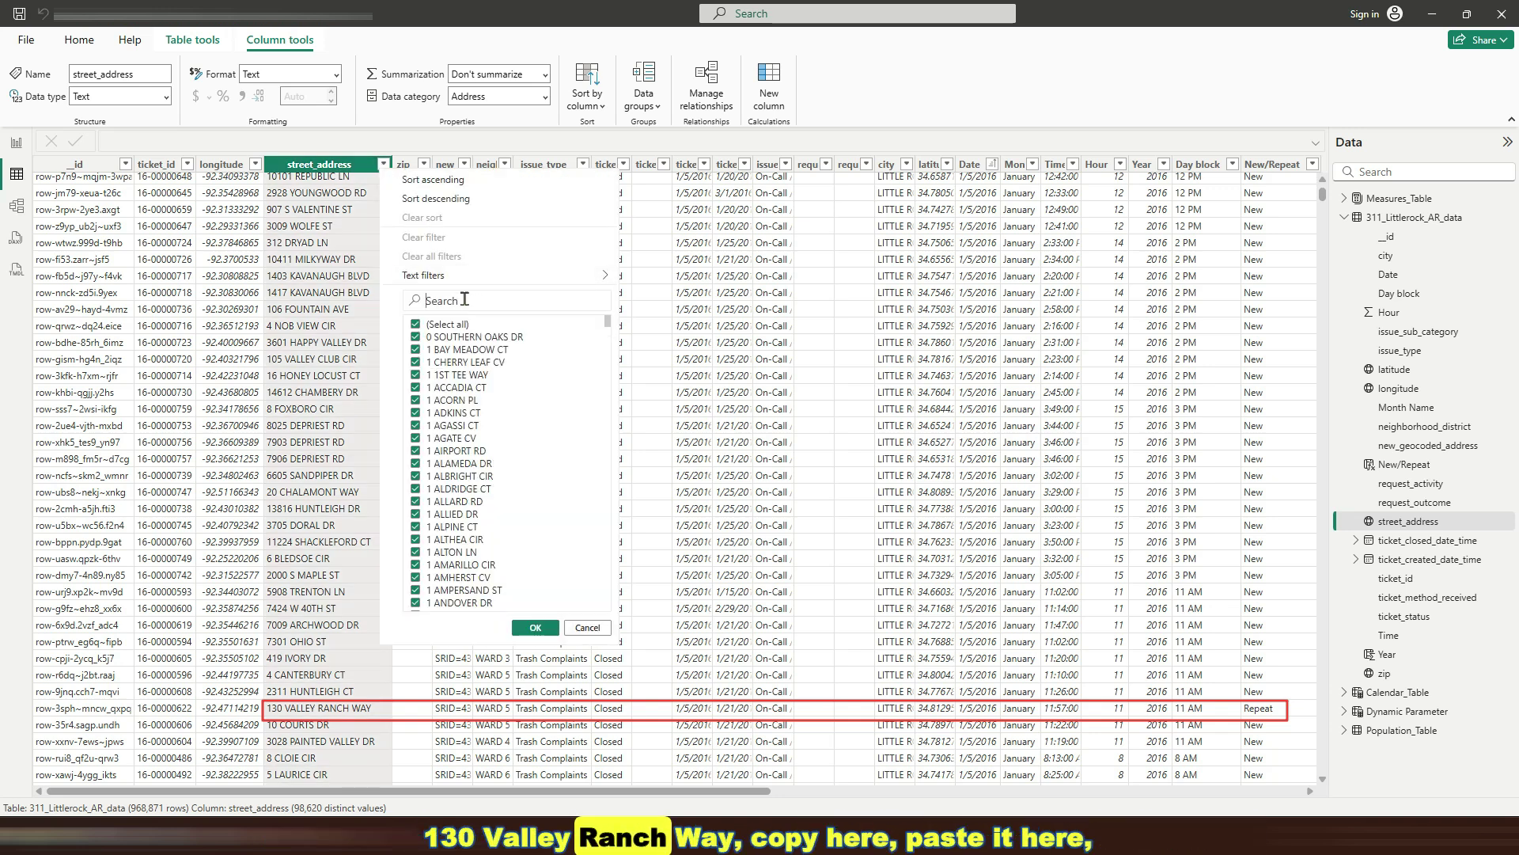
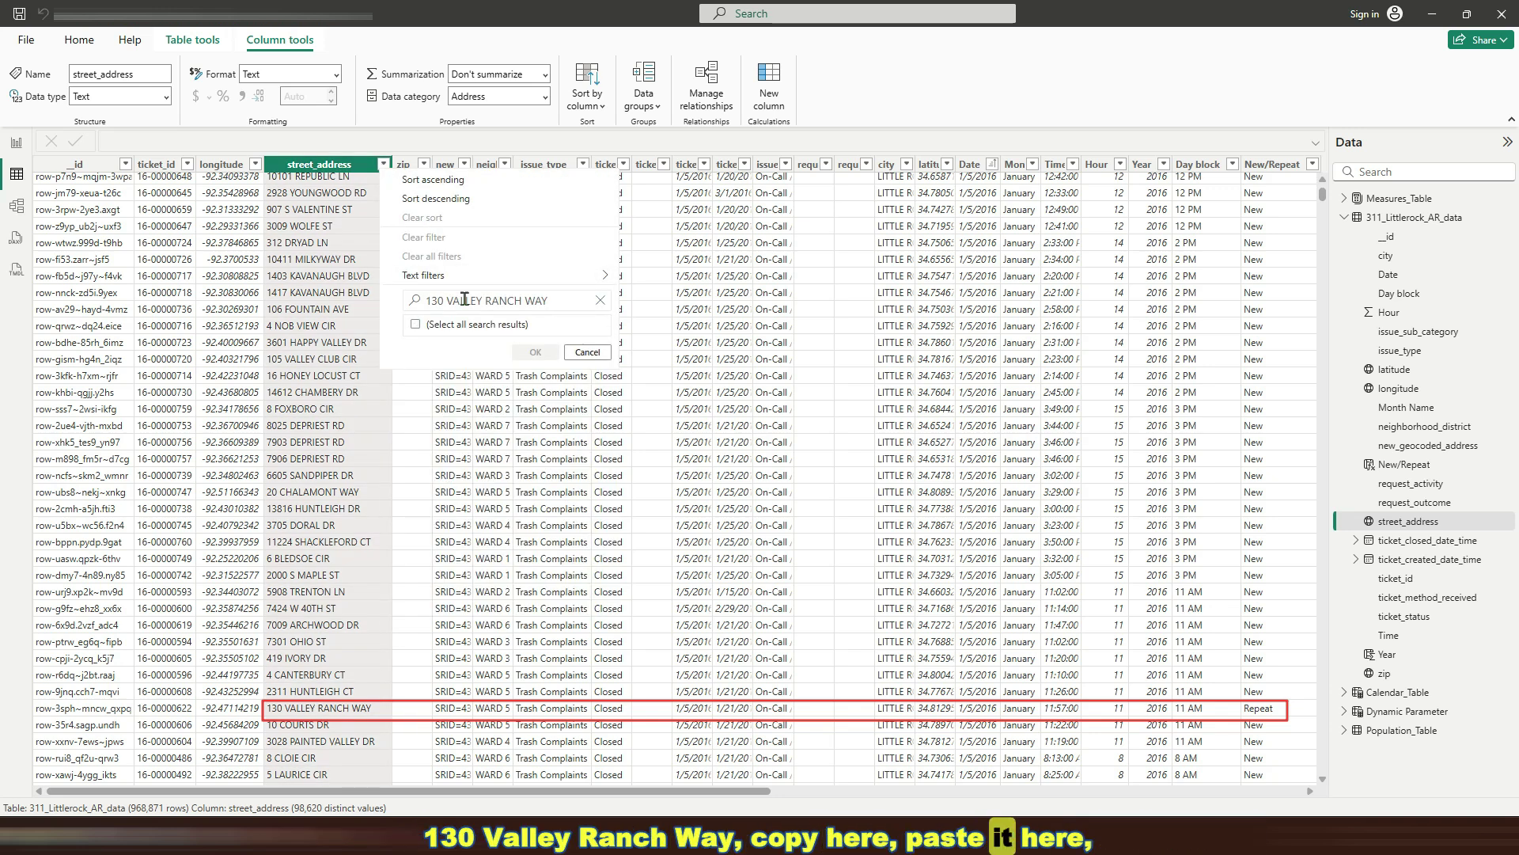
pyautogui.click(527, 367)
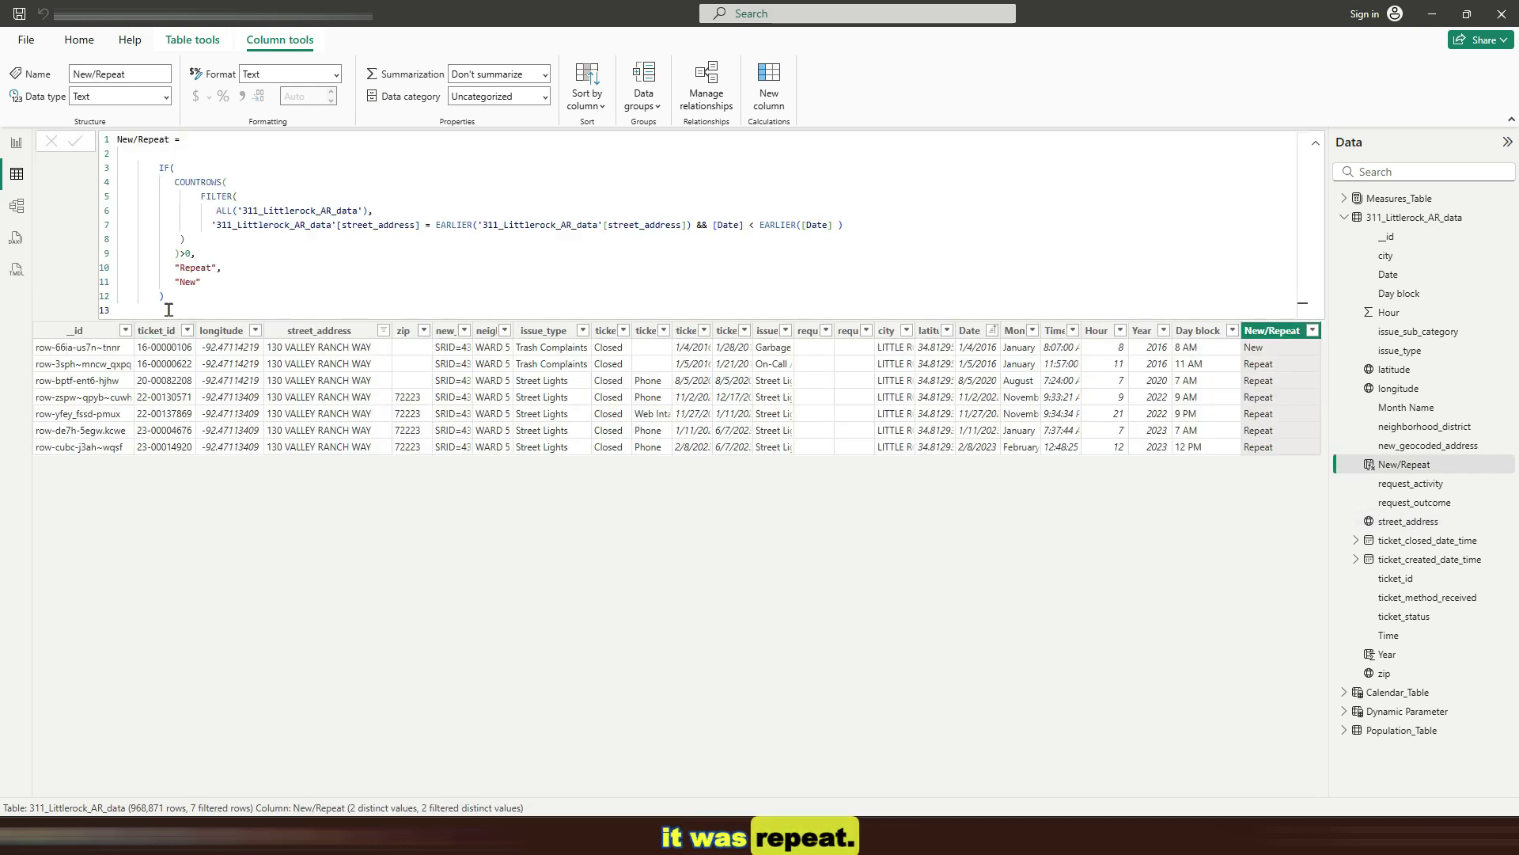
# Review the New/Repeat DAX formula, then clear all filters from the data table
pyautogui.moveTo(172, 300); pyautogui.dragTo(153, 170)
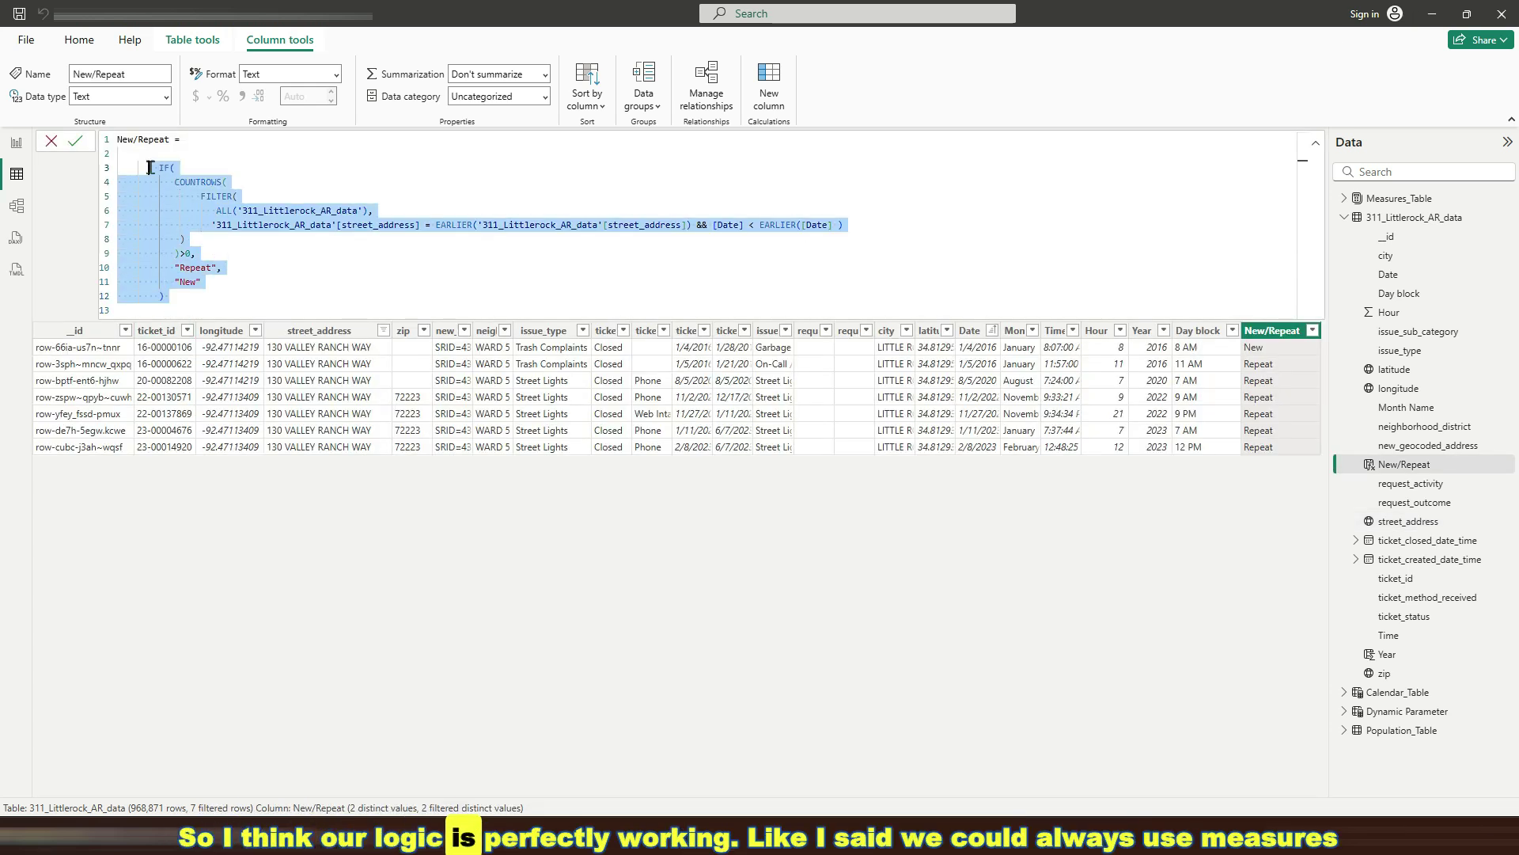
pyautogui.press('Right')
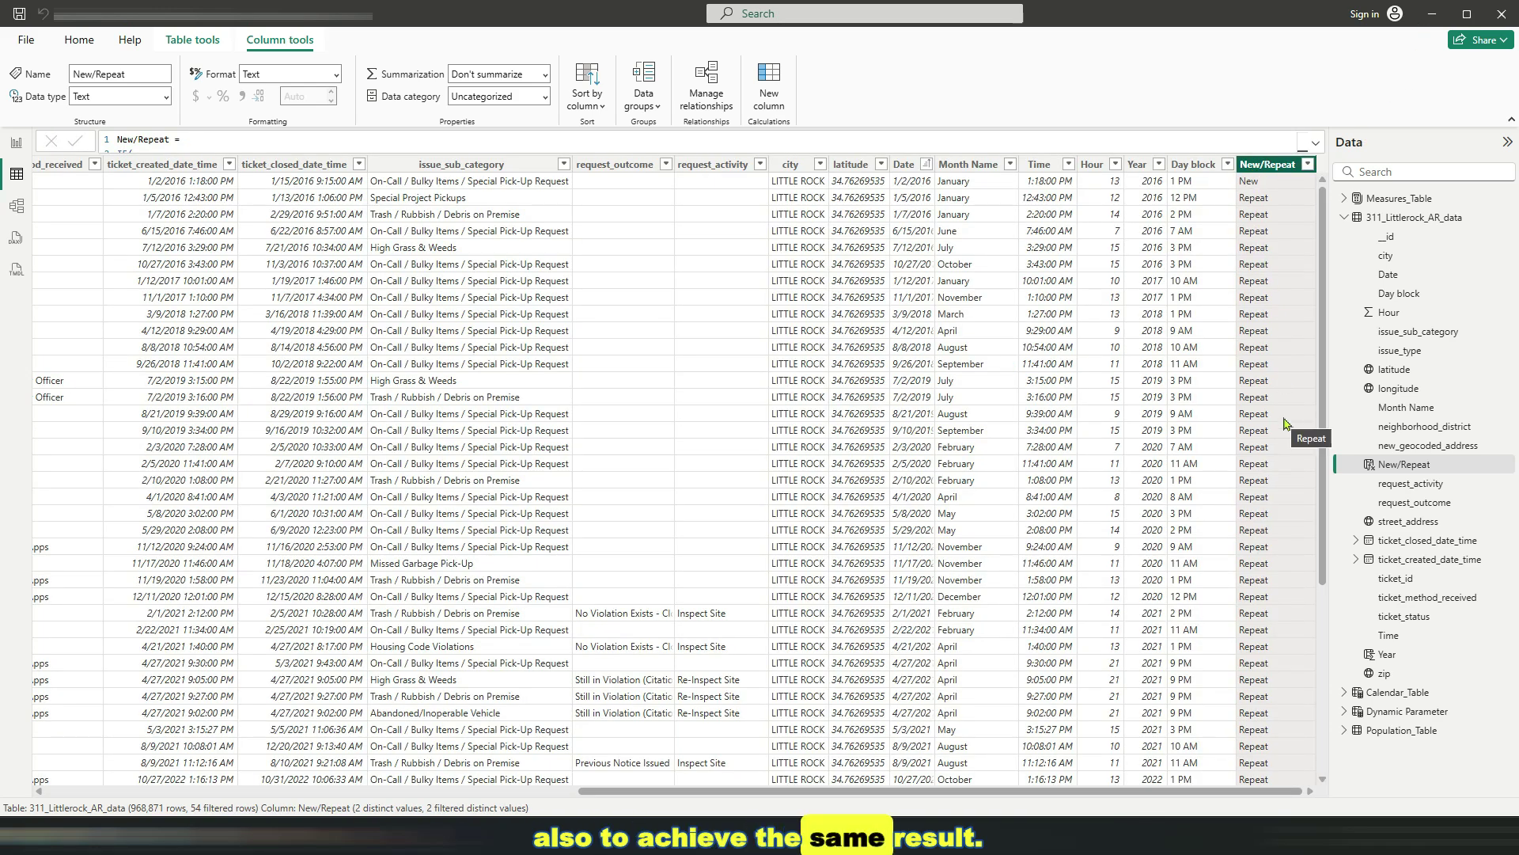
pyautogui.scroll(-3, 1272, 402)
pyautogui.scroll(3, 1272, 402)
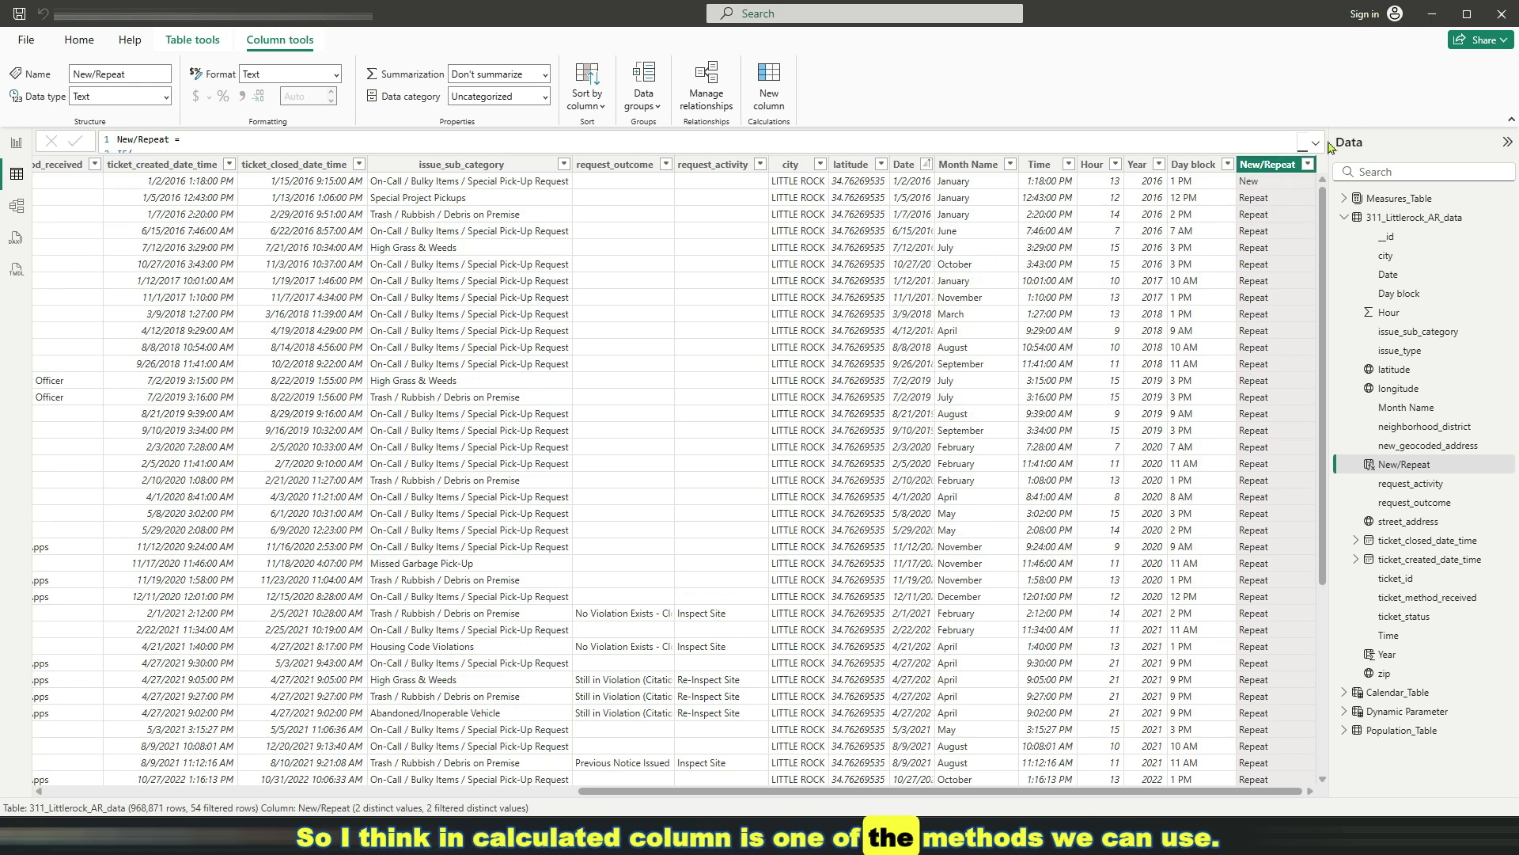
pyautogui.click(1308, 164)
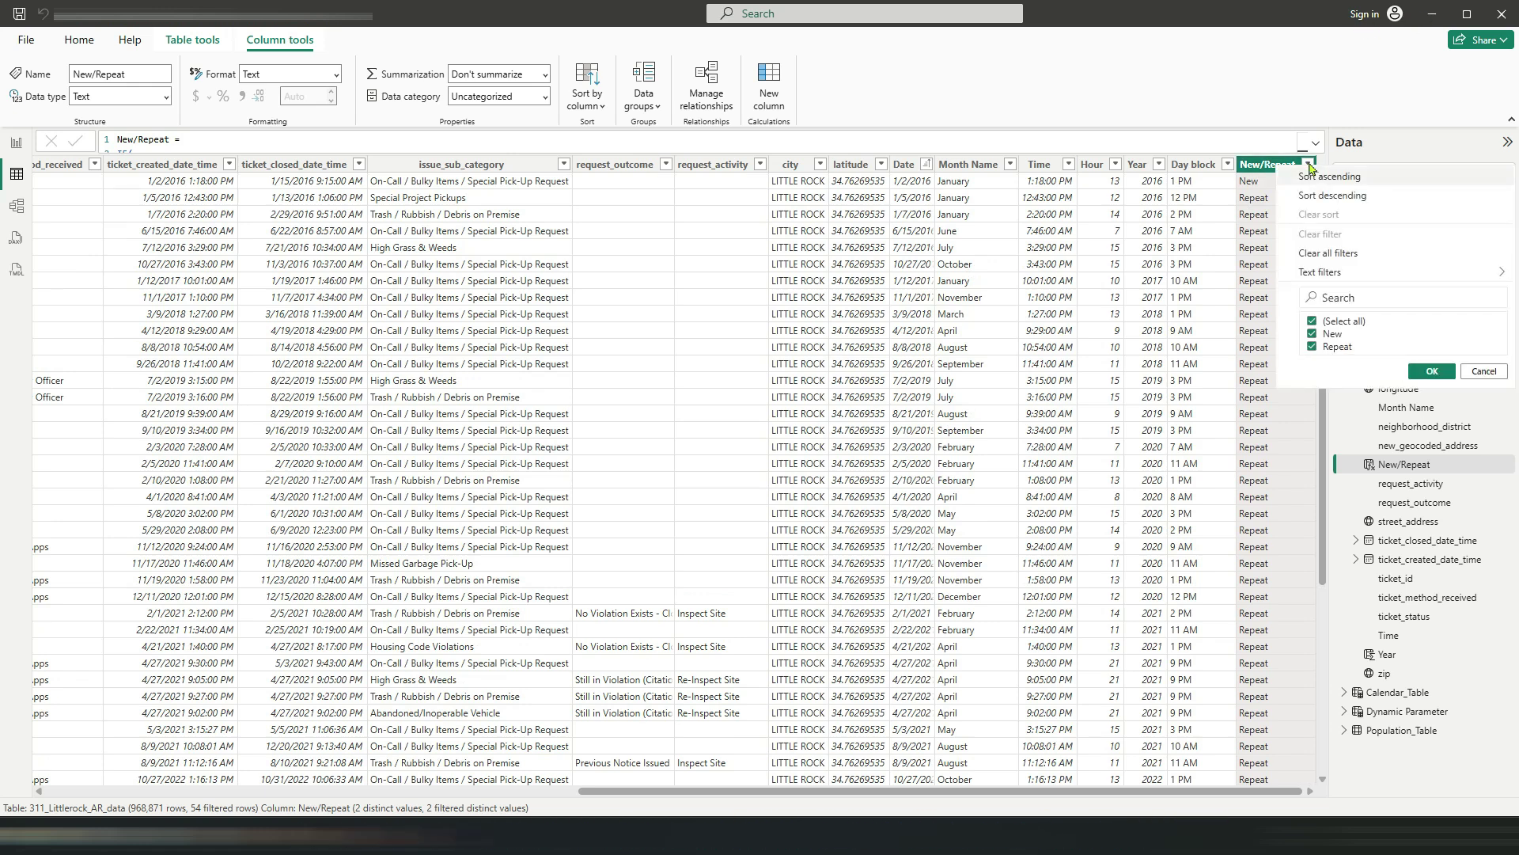
pyautogui.click(1311, 253)
# Go to the New/Repeat report page and check the field behind the Month-Year slicer
pyautogui.click(19, 151)
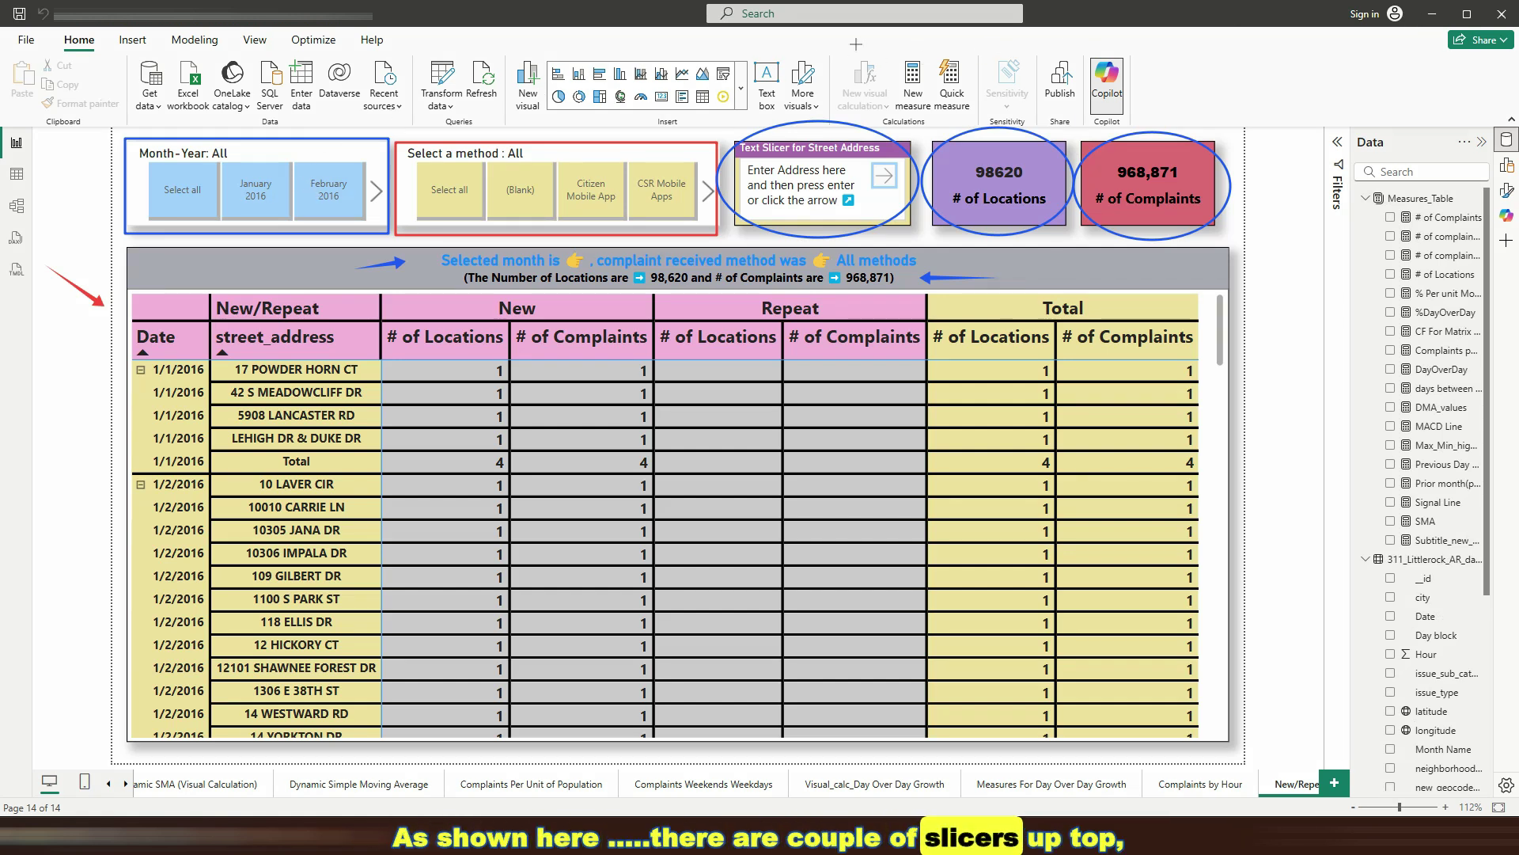
pyautogui.click(247, 159)
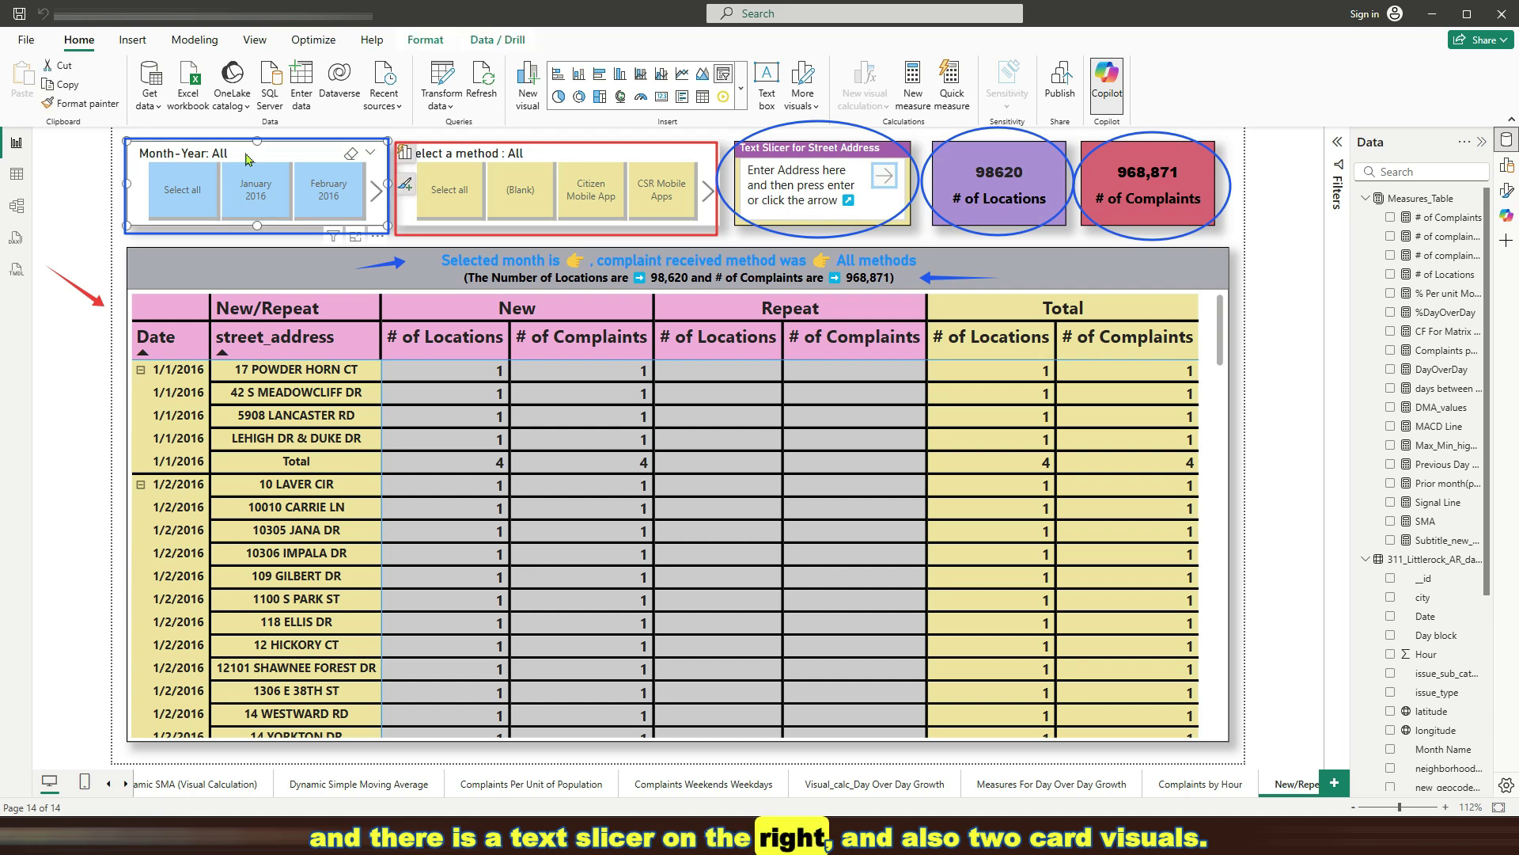
pyautogui.click(404, 155)
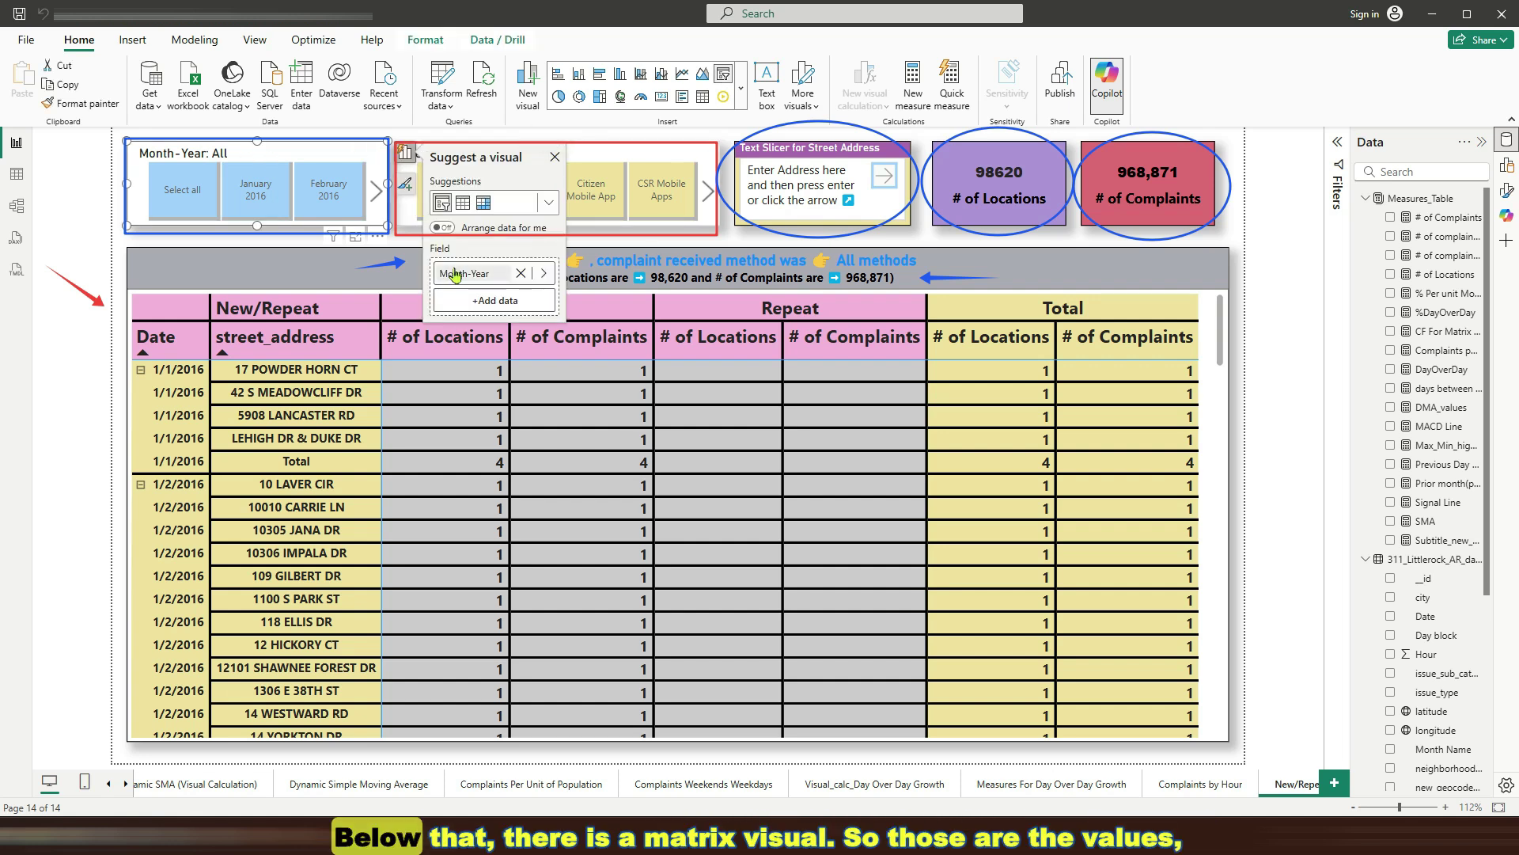
pyautogui.click(409, 136)
# Check the fields behind the method and street address slicers, then expand the visuals gallery
pyautogui.click(558, 158)
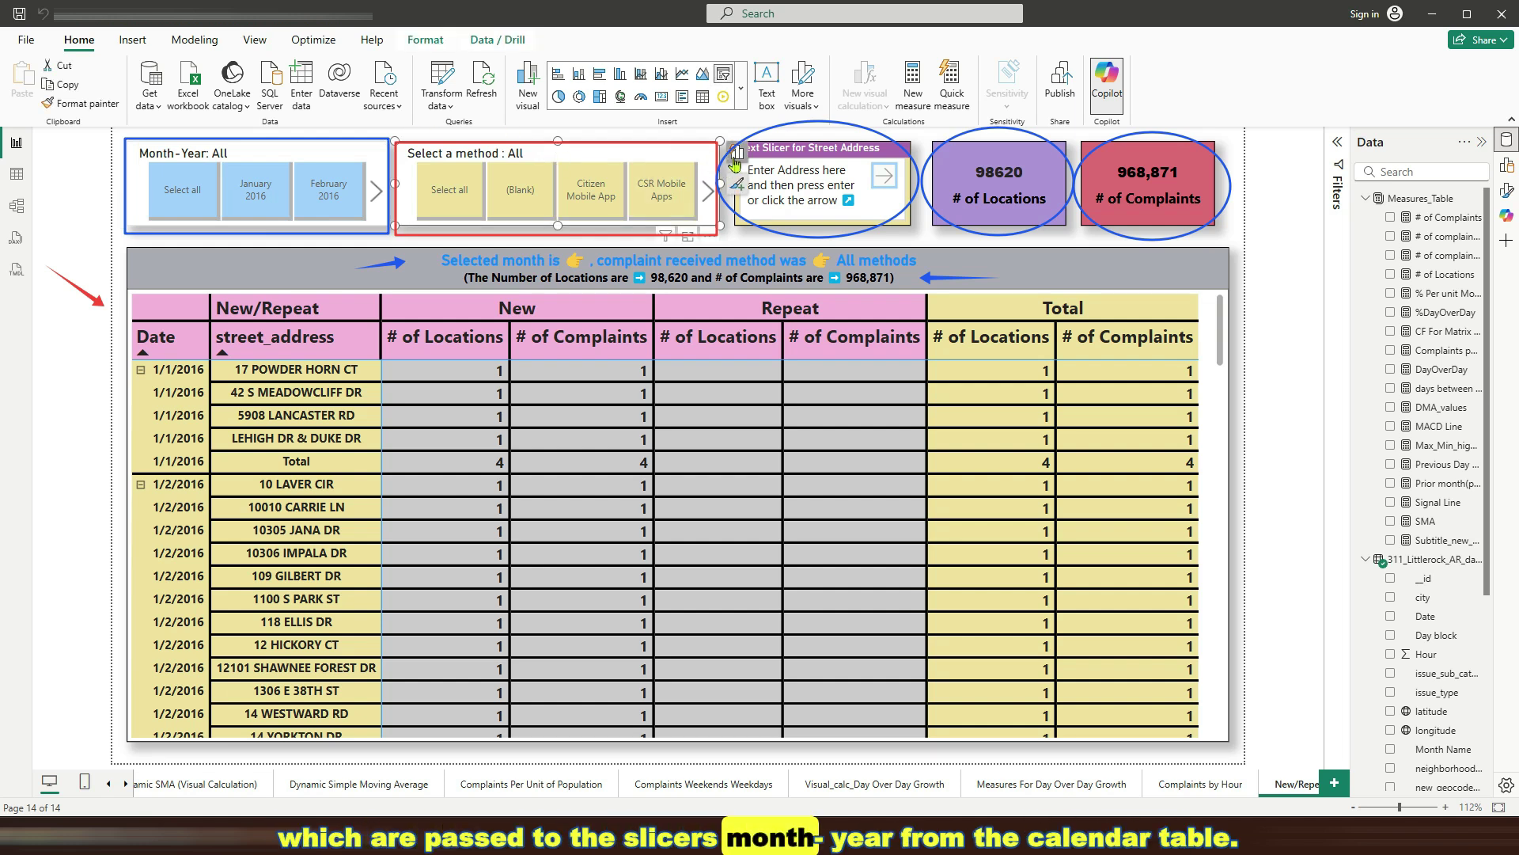
pyautogui.click(736, 162)
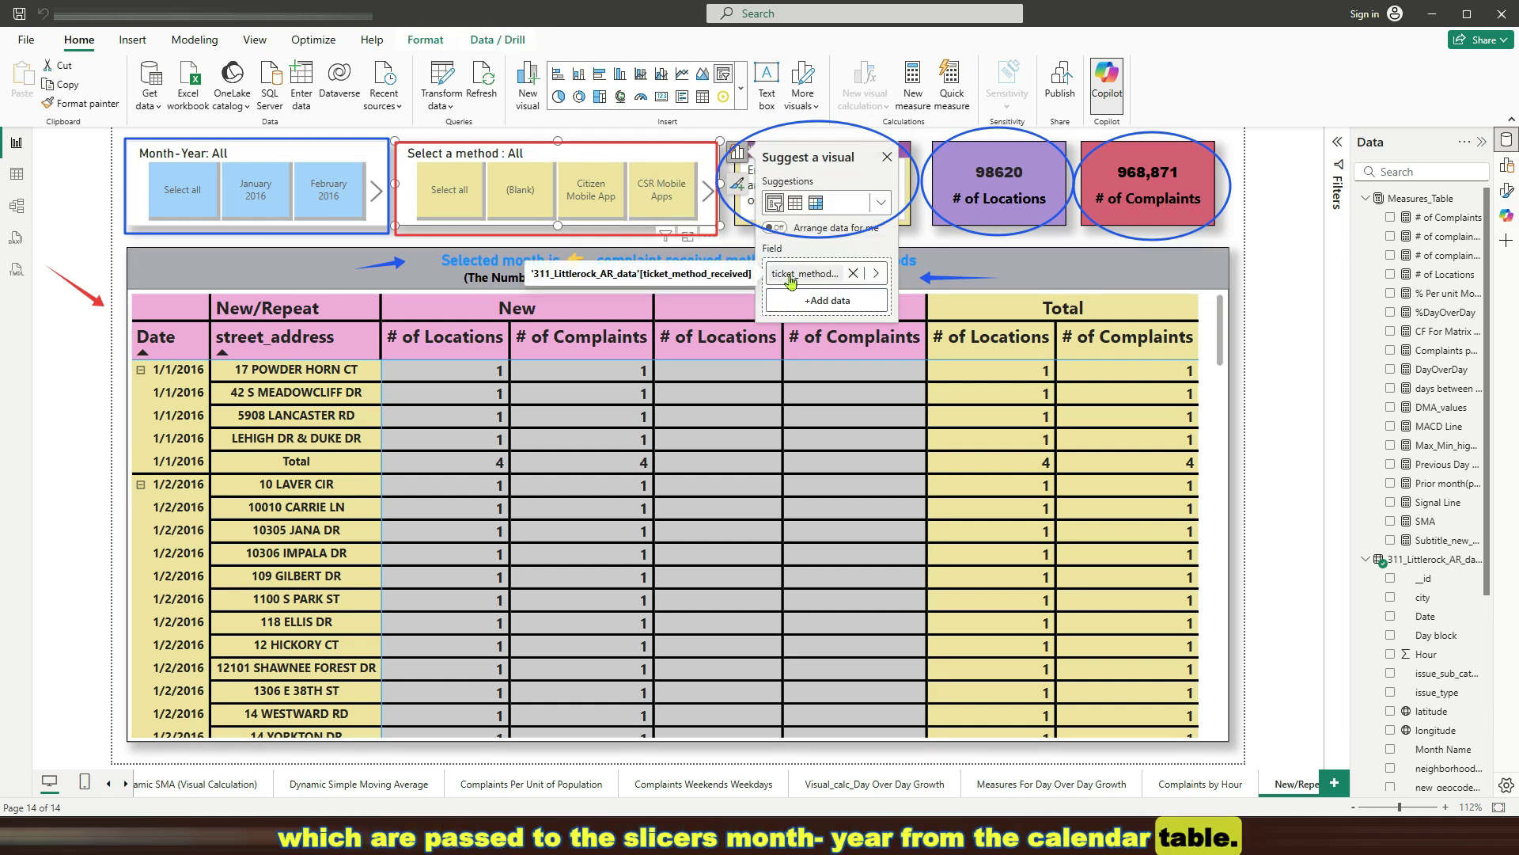
pyautogui.press('Escape')
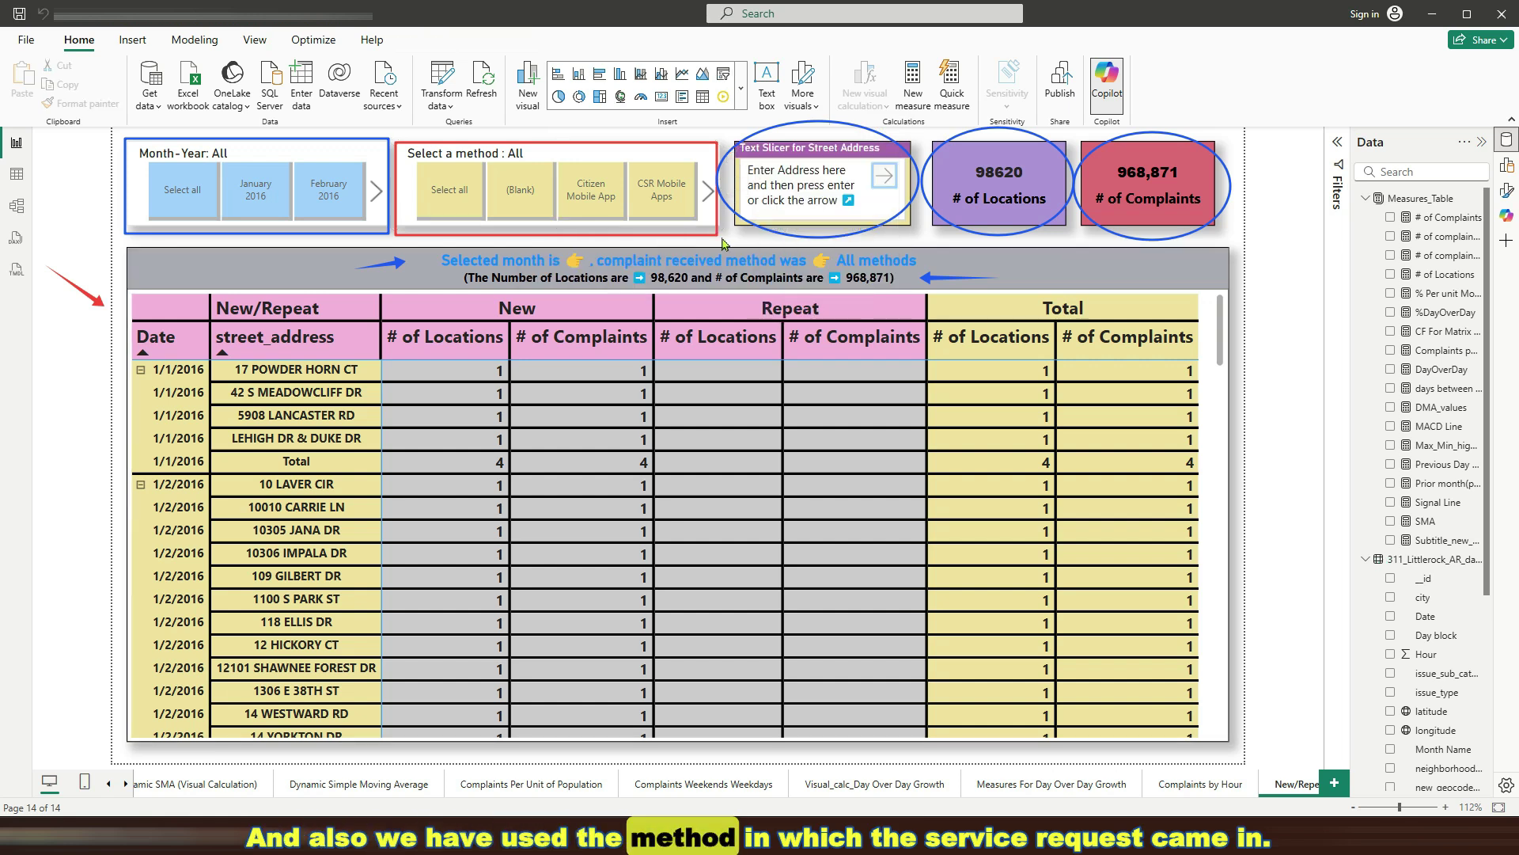
pyautogui.click(781, 151)
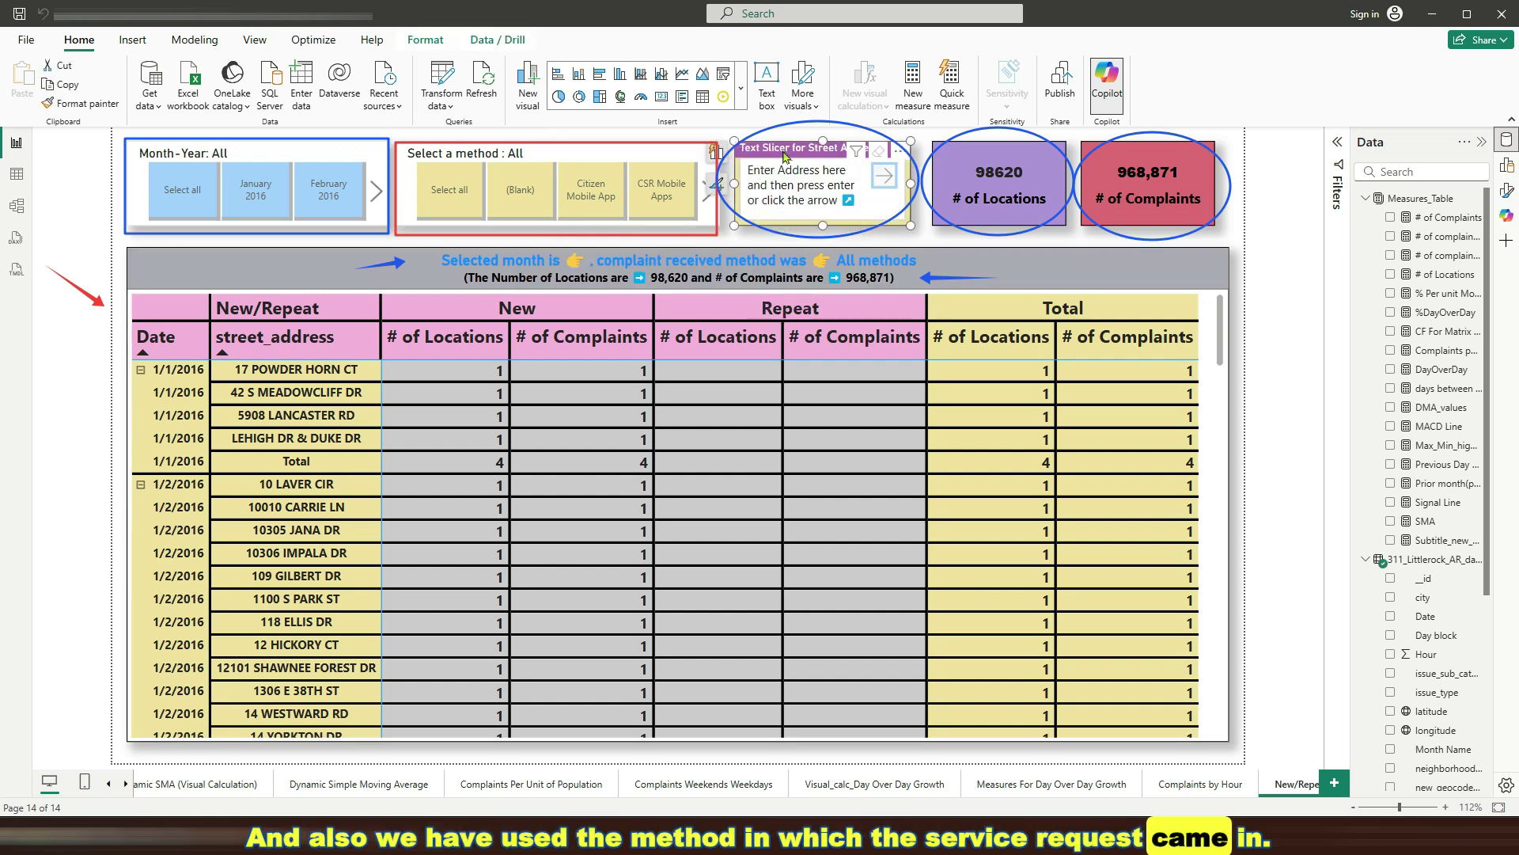
pyautogui.click(716, 153)
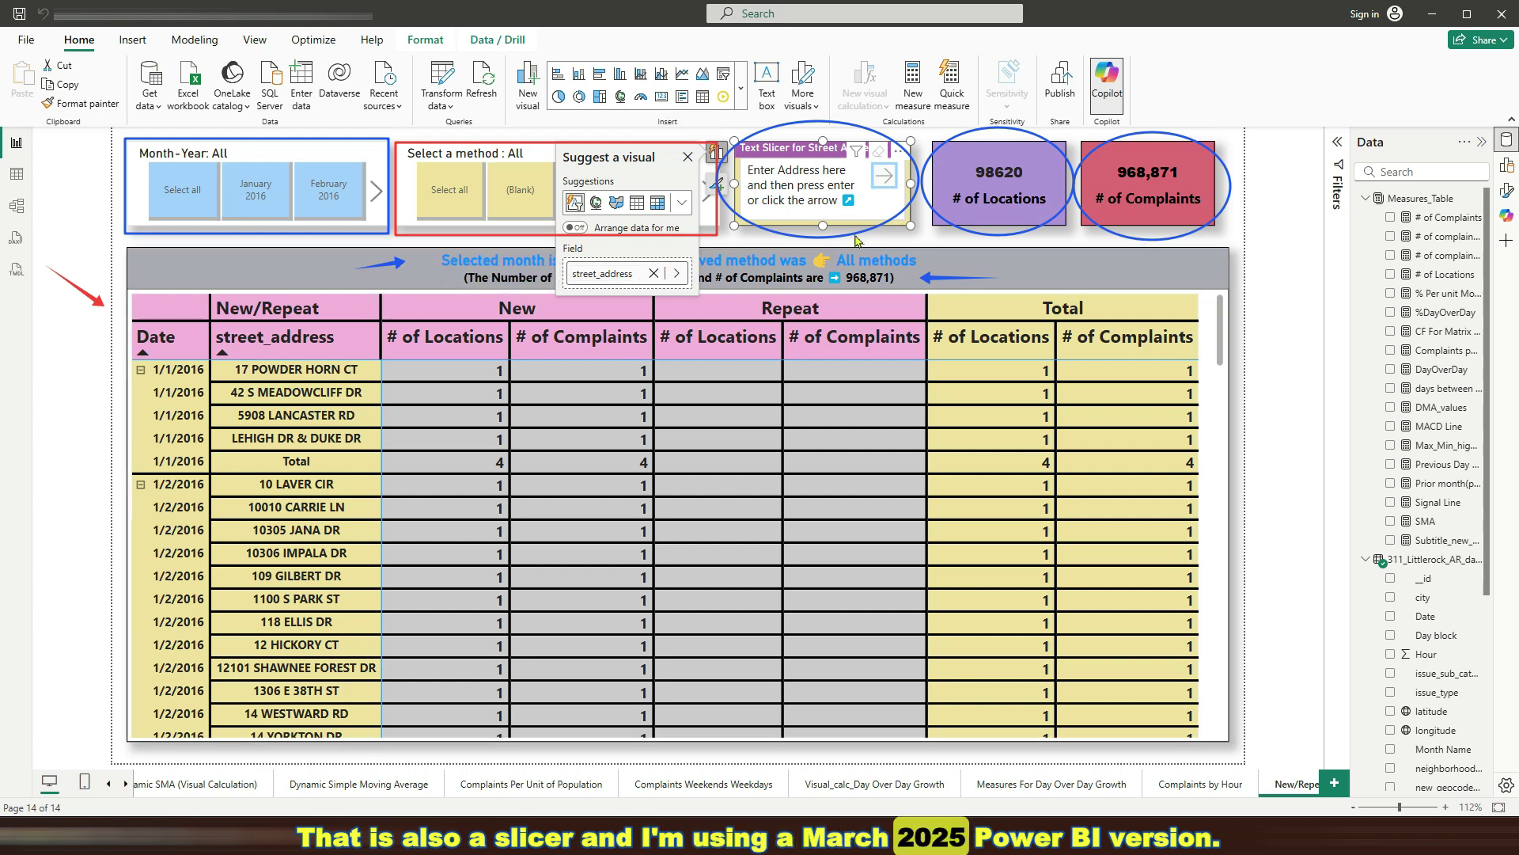
pyautogui.click(877, 241)
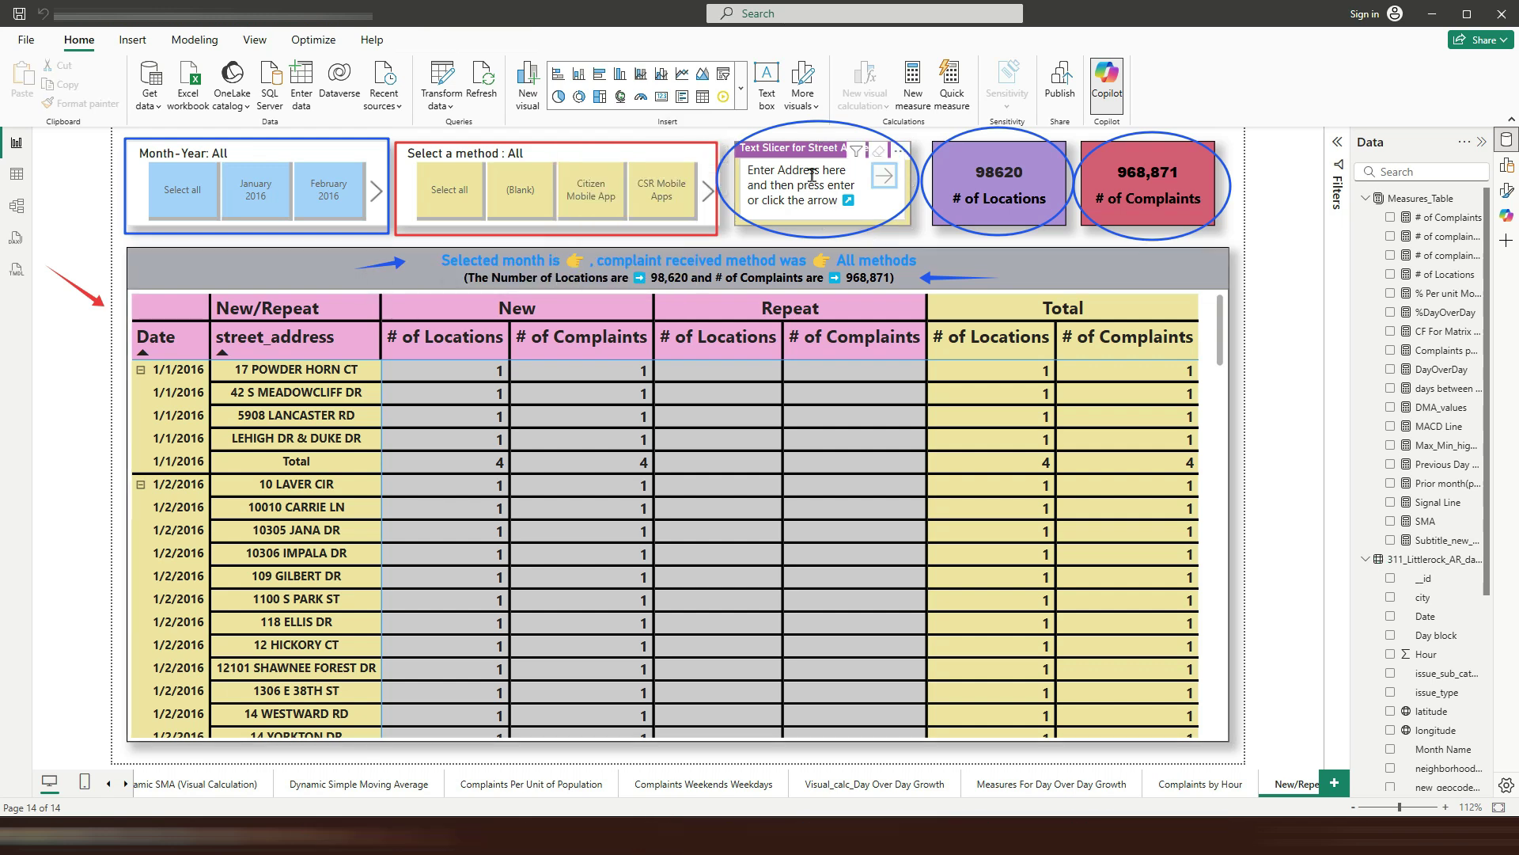
pyautogui.click(743, 98)
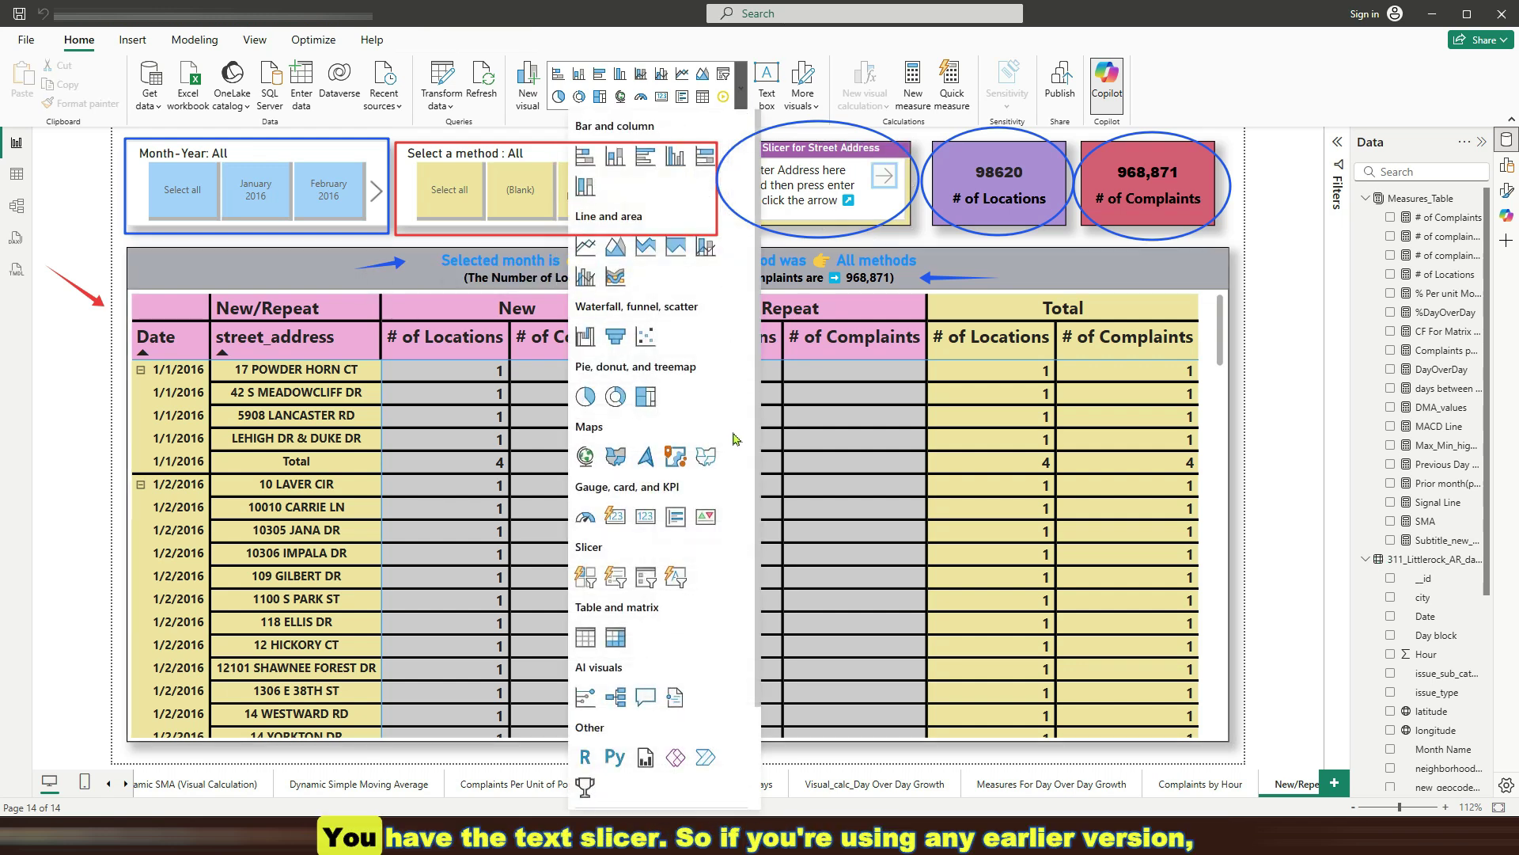
# Close the visuals gallery and inspect the measures behind the # of Locations and # of Complaints cards
pyautogui.scroll(-2, 672, 435)
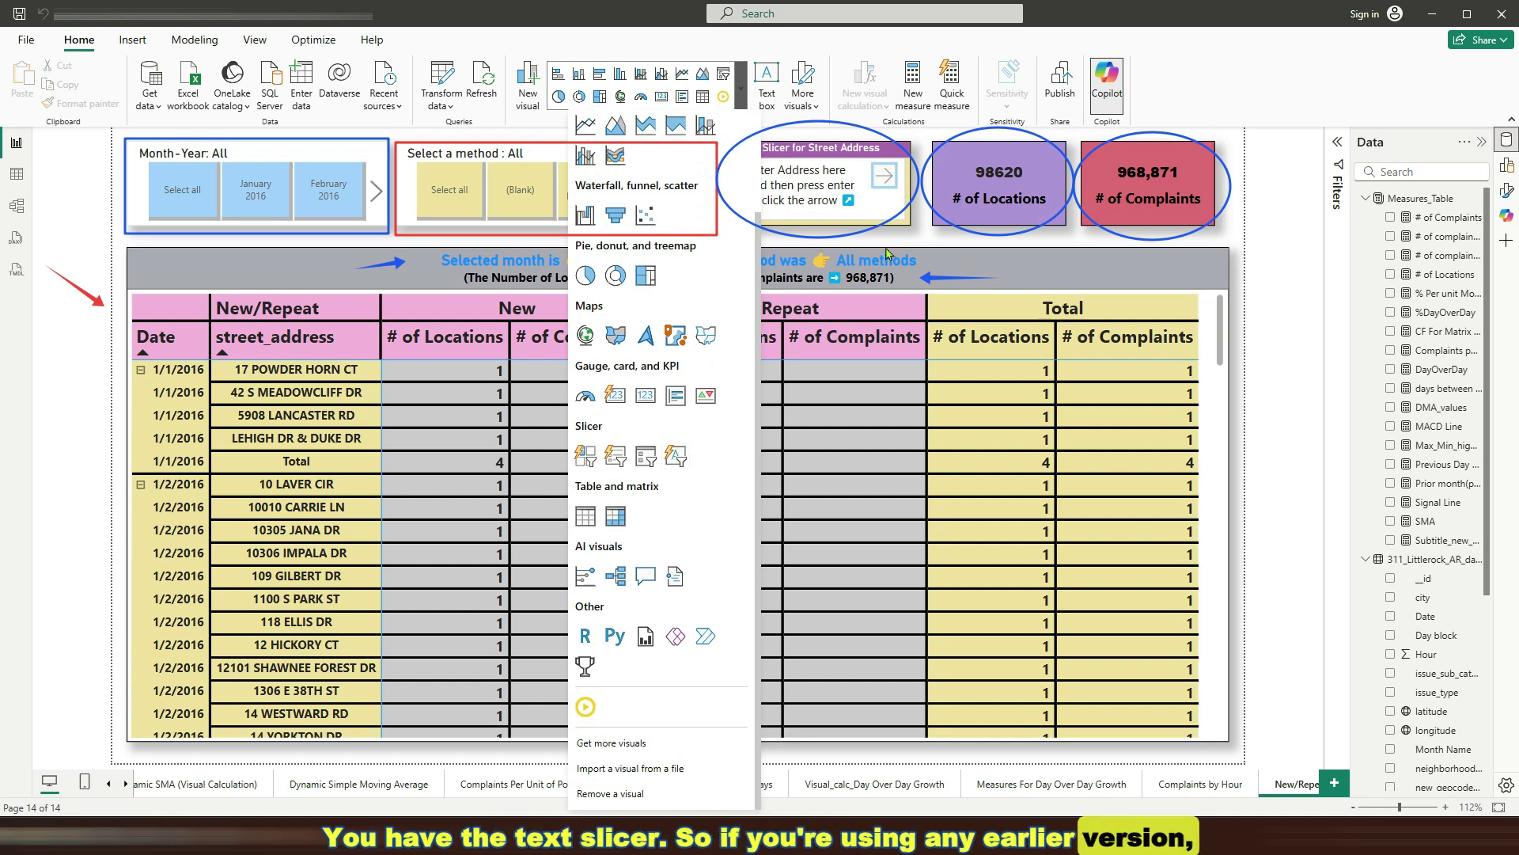
pyautogui.click(908, 245)
pyautogui.click(942, 210)
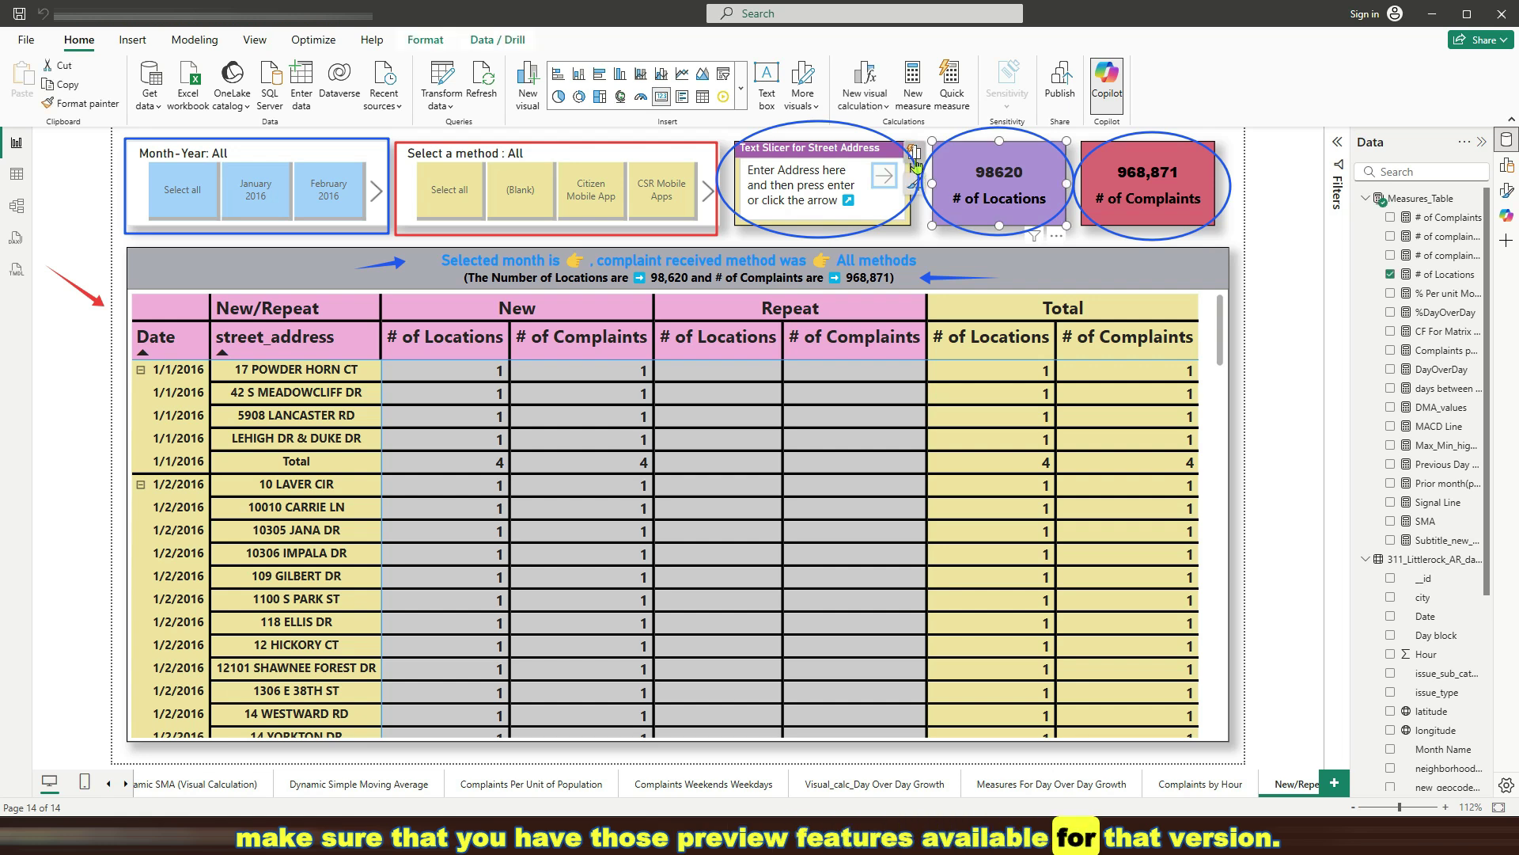
pyautogui.click(914, 150)
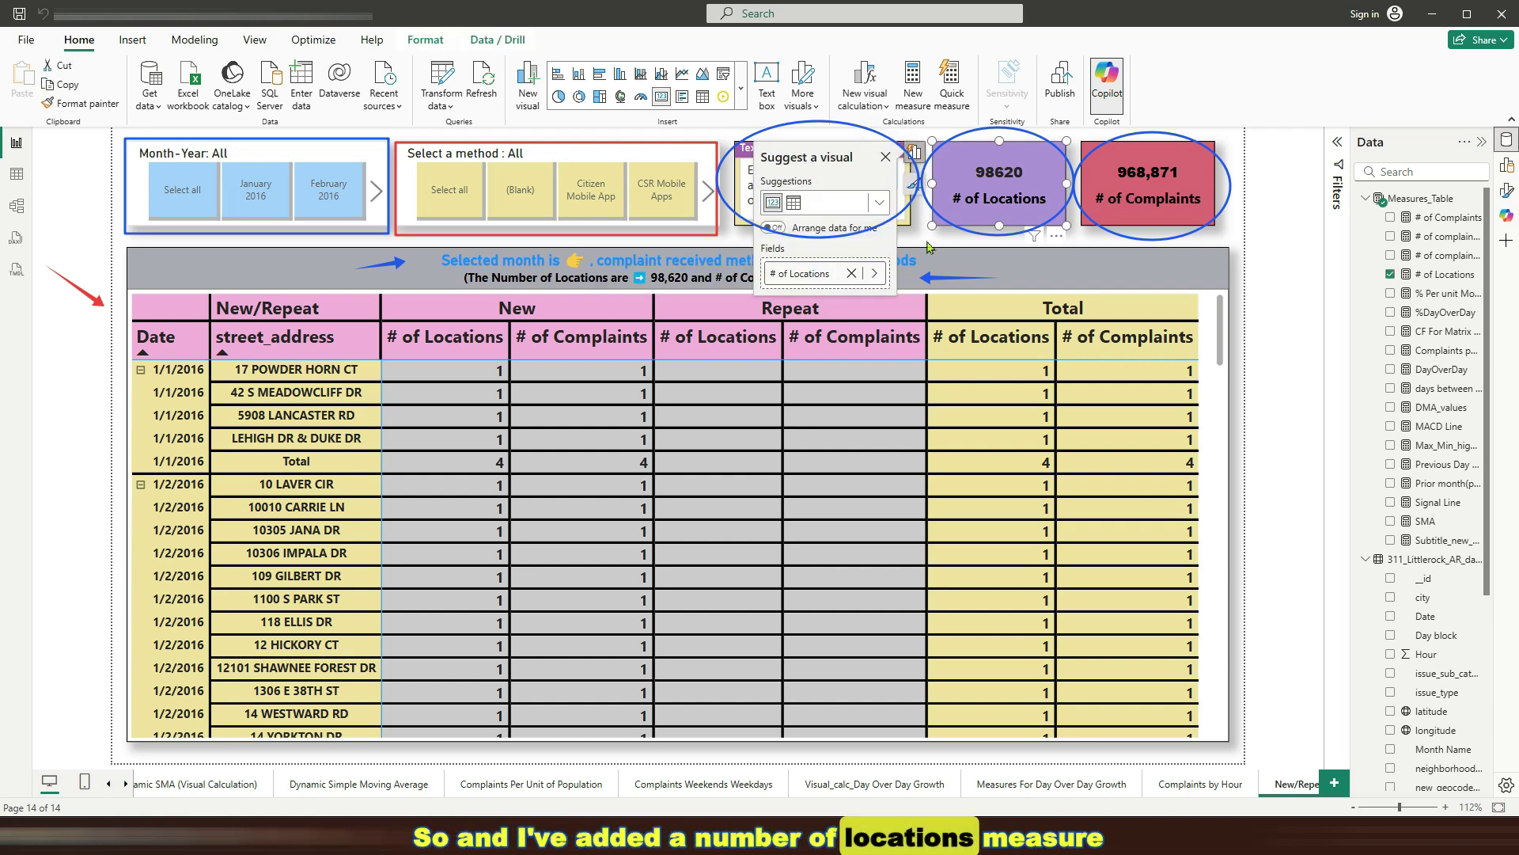
pyautogui.click(929, 247)
pyautogui.click(1110, 166)
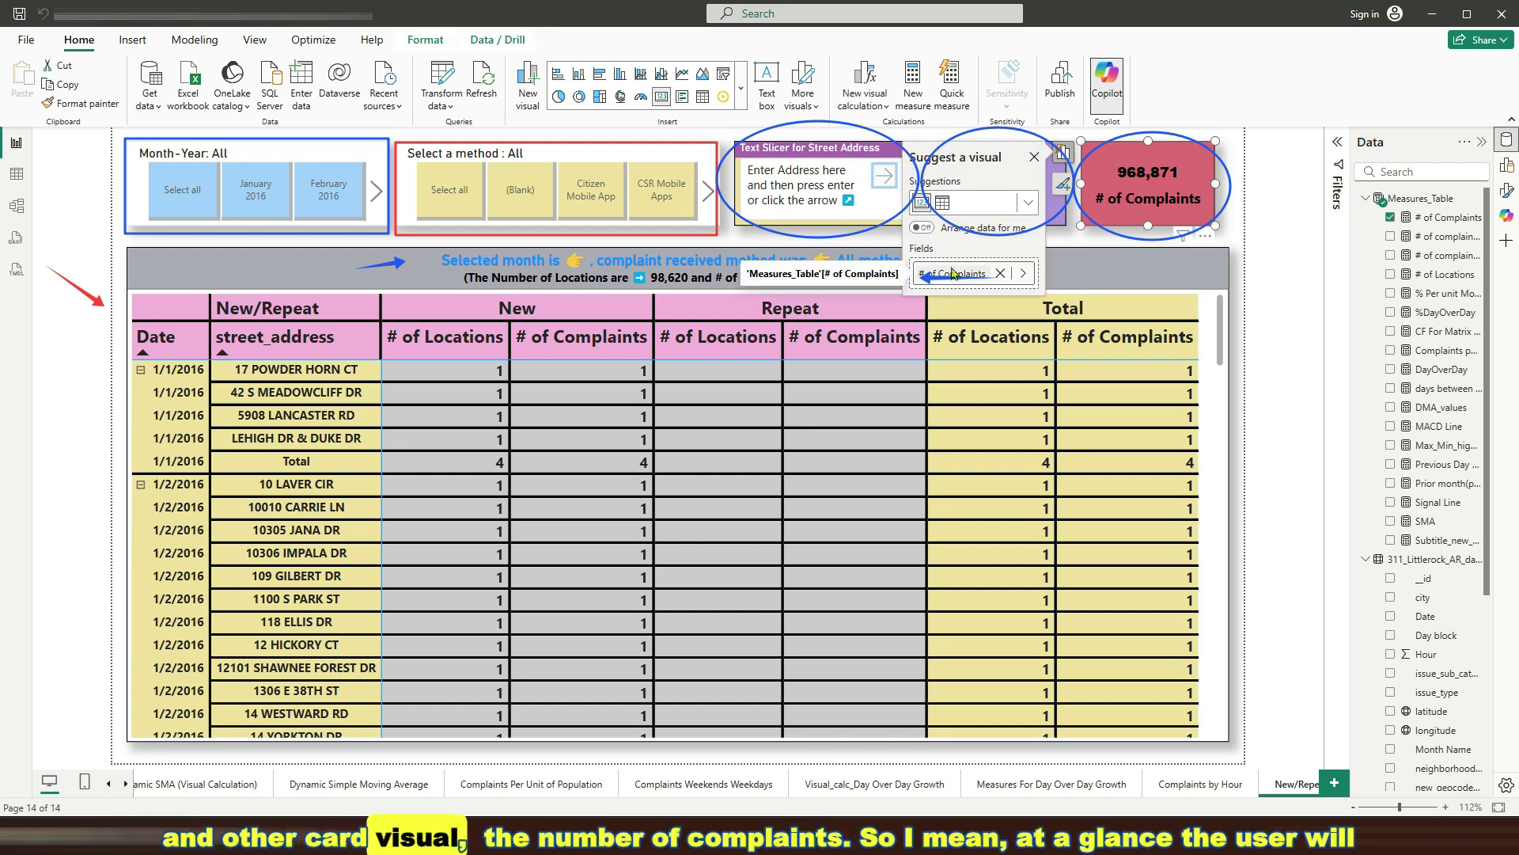
# Inspect the matrix's rows, columns and values, then deselect it
pyautogui.click(269, 279)
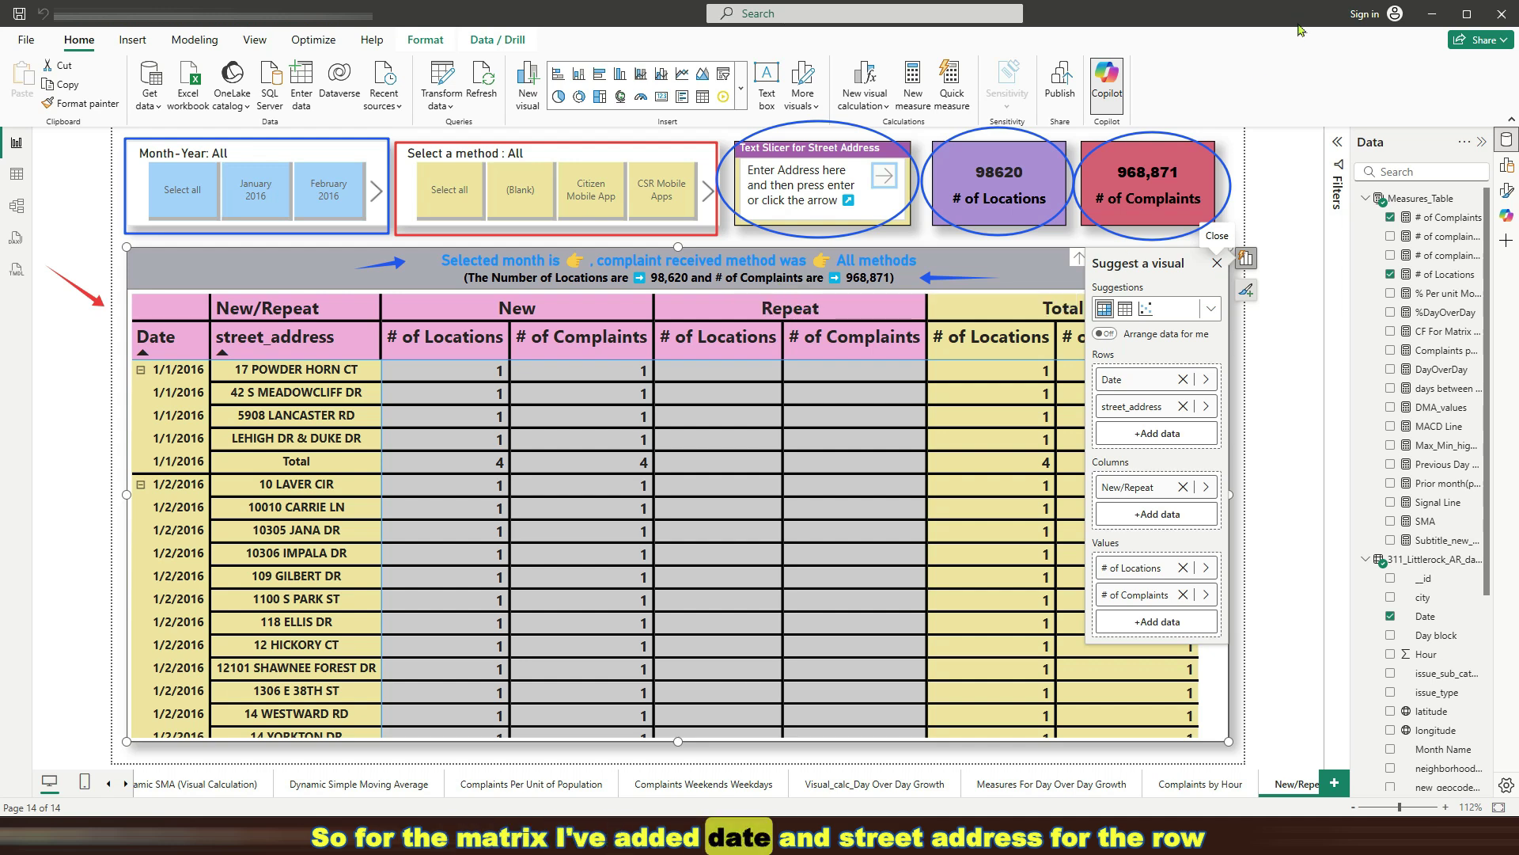
pyautogui.click(1218, 263)
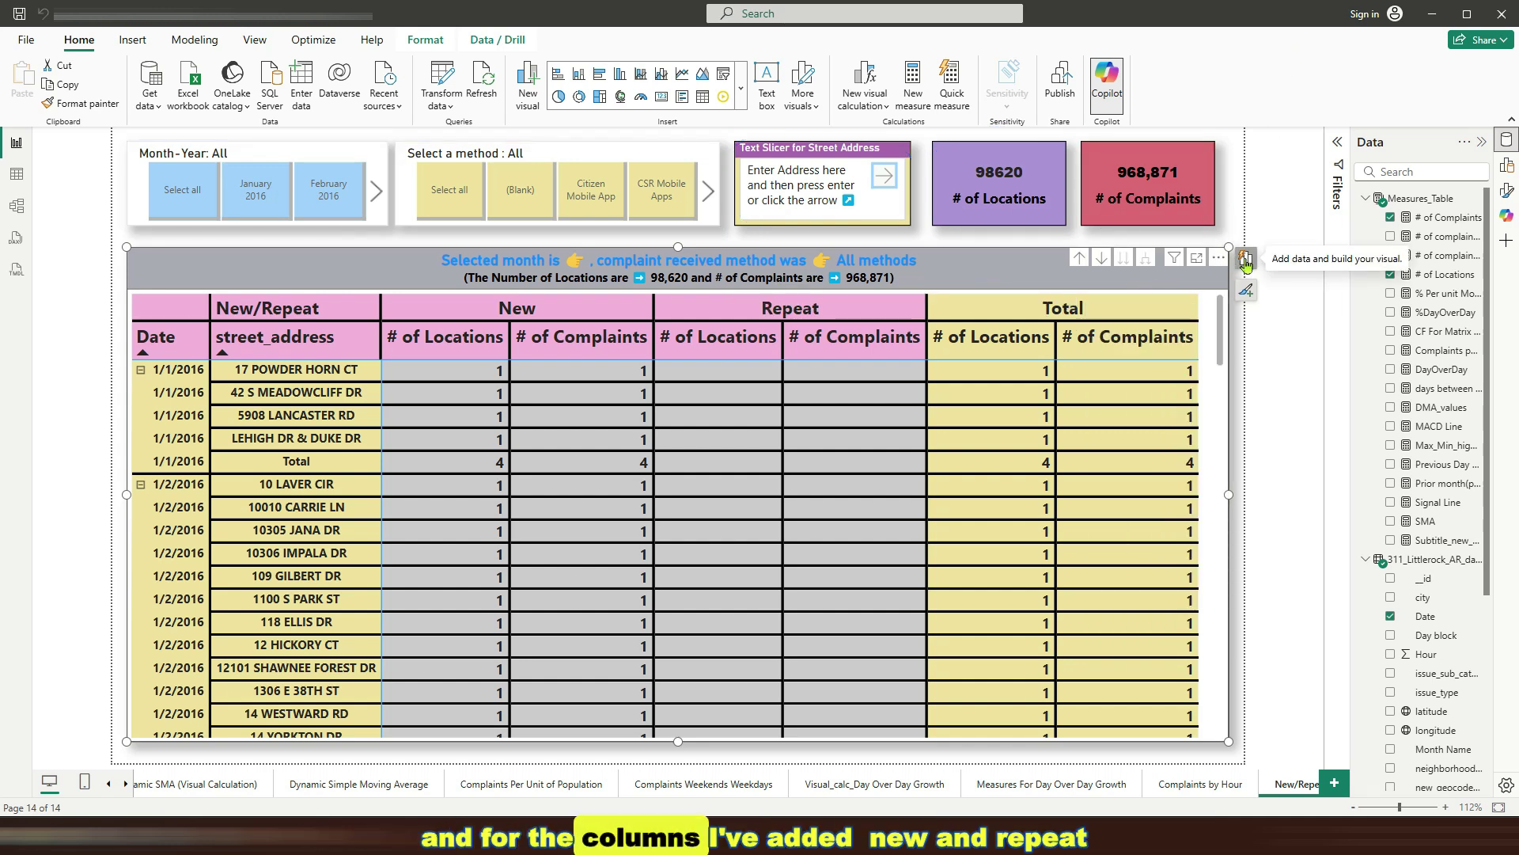
pyautogui.click(1246, 258)
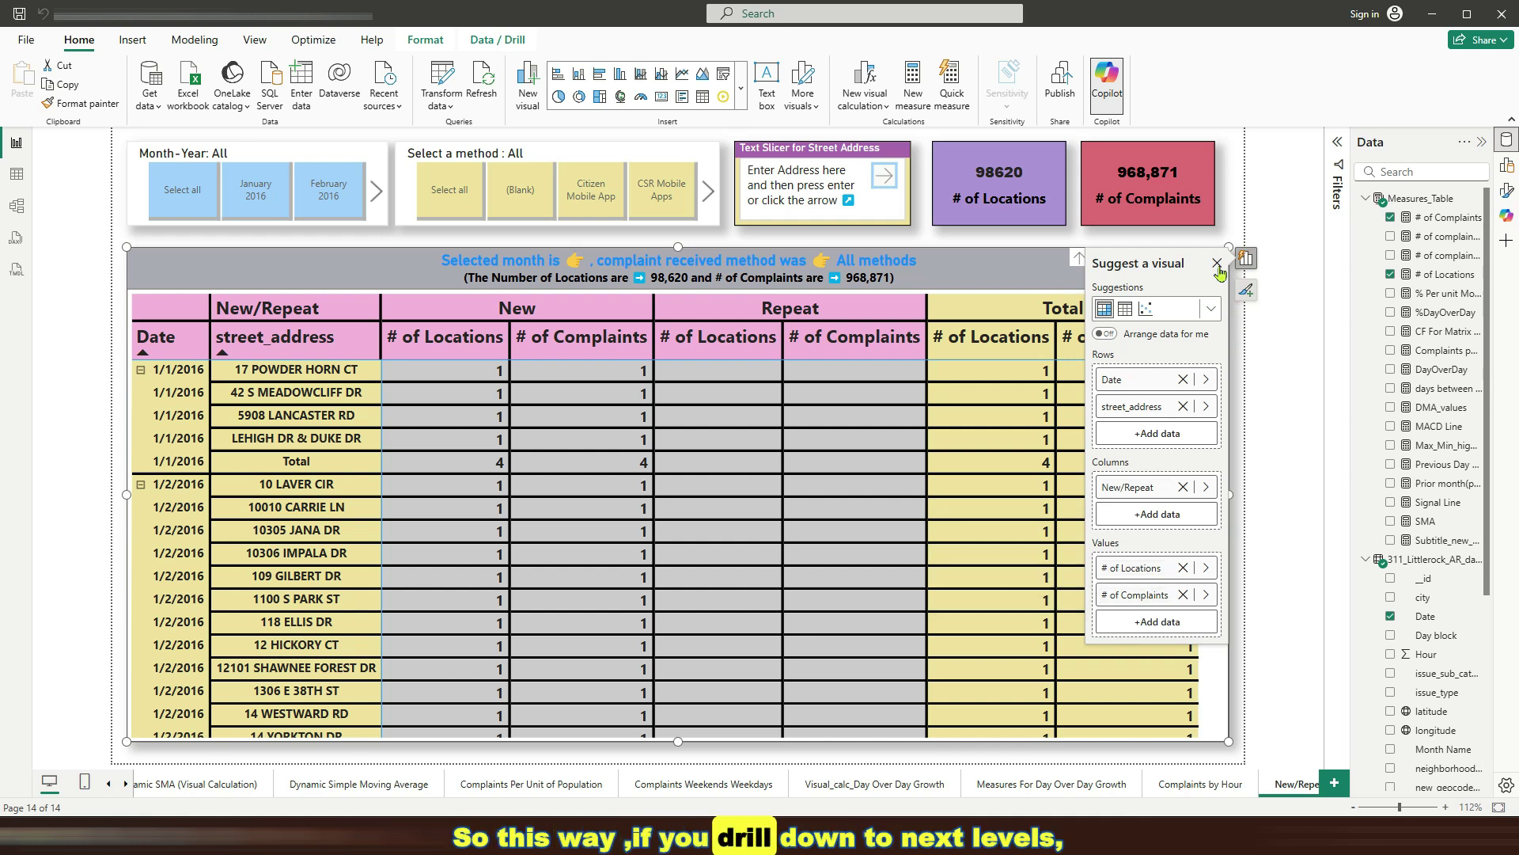
pyautogui.click(1263, 387)
pyautogui.click(1267, 342)
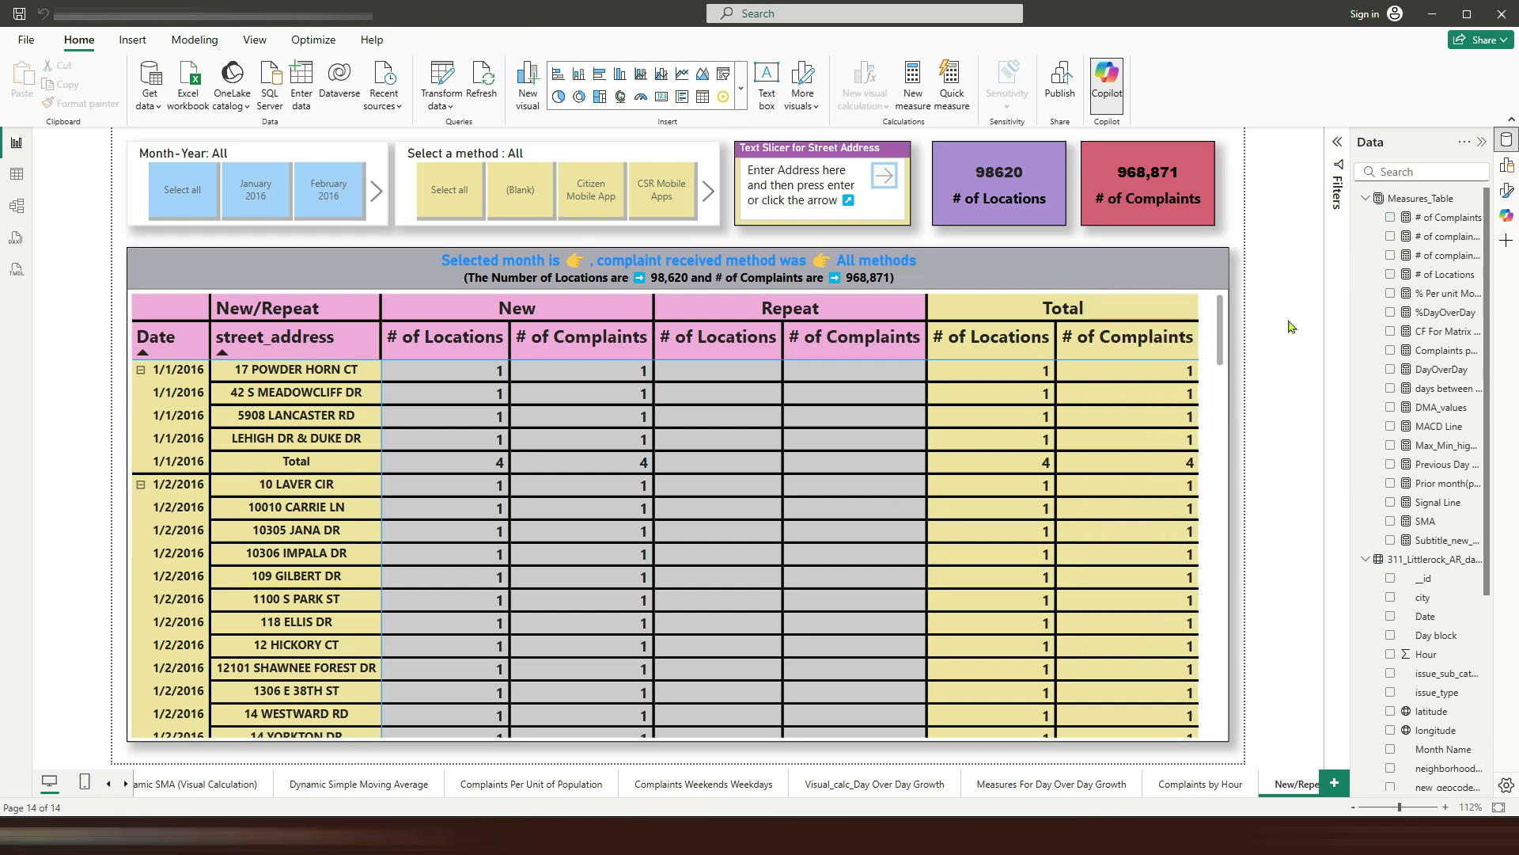
pyautogui.click(1442, 277)
pyautogui.click(517, 140)
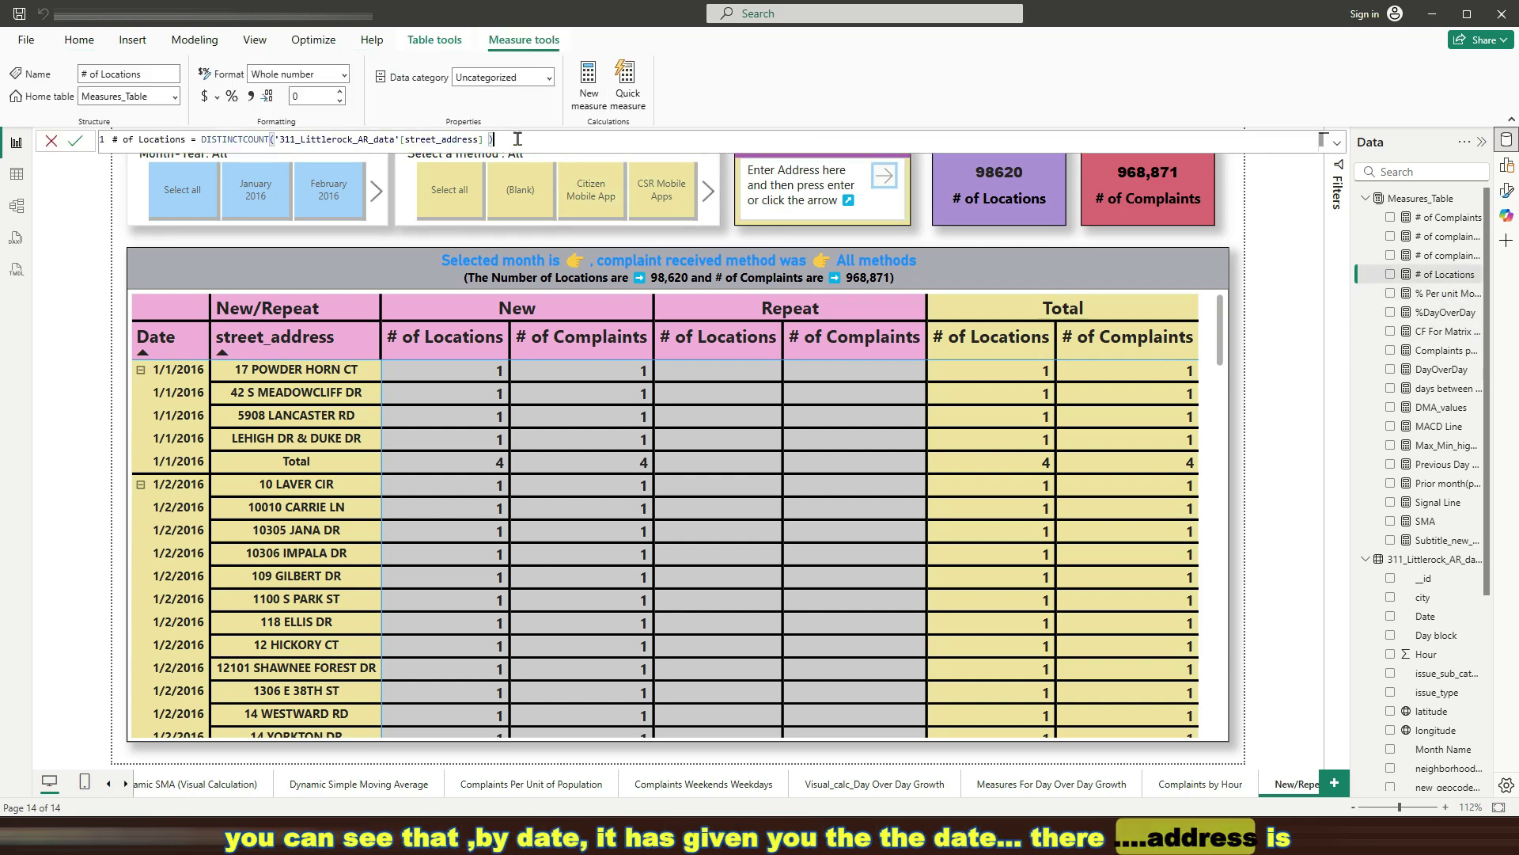
pyautogui.scroll(3, 518, 139)
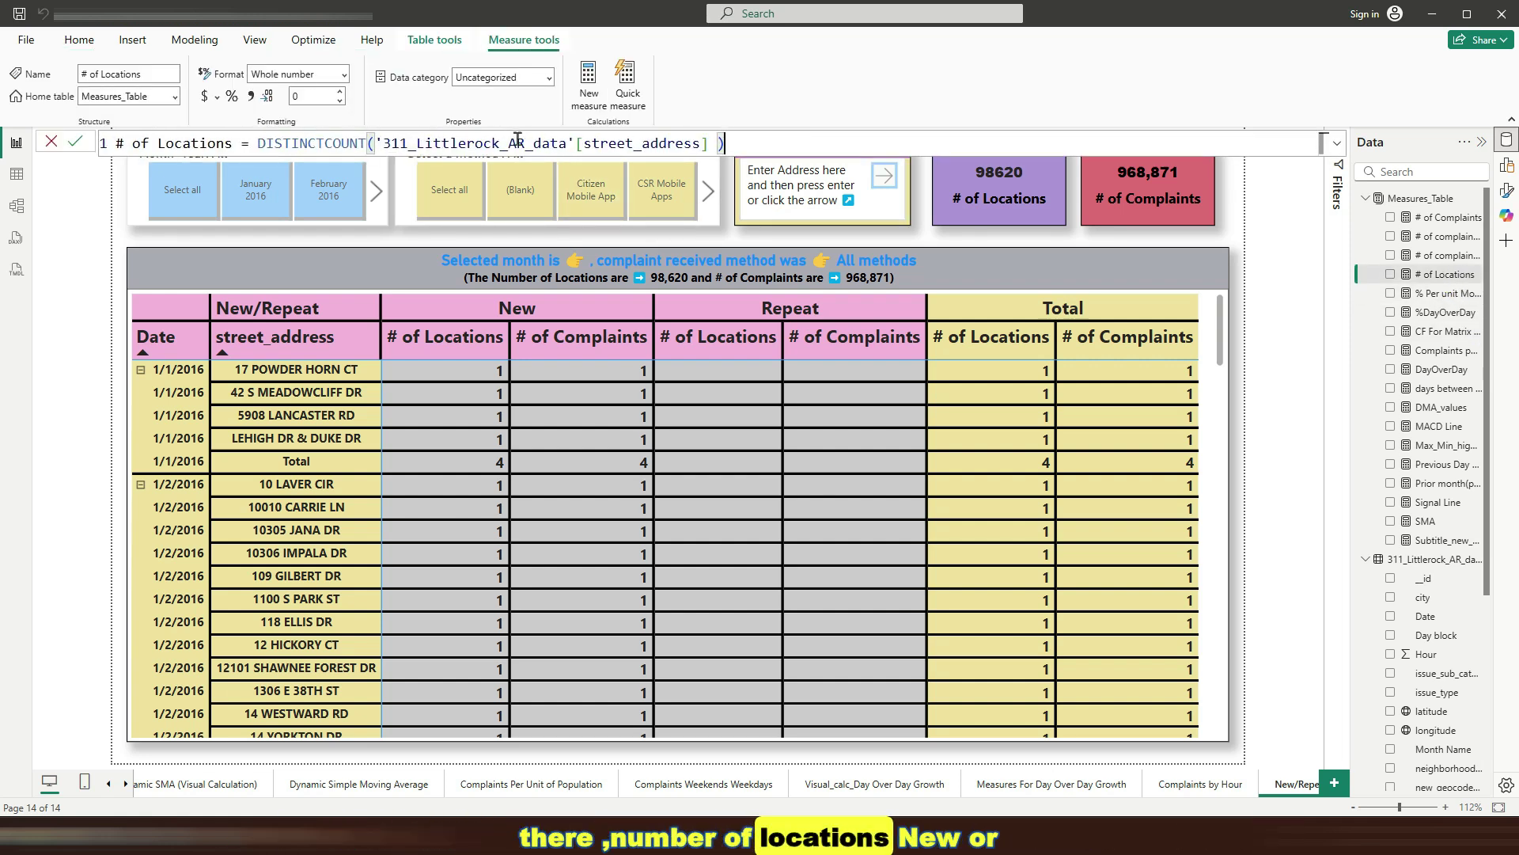
pyautogui.moveTo(257, 142); pyautogui.dragTo(749, 136)
pyautogui.click(748, 137)
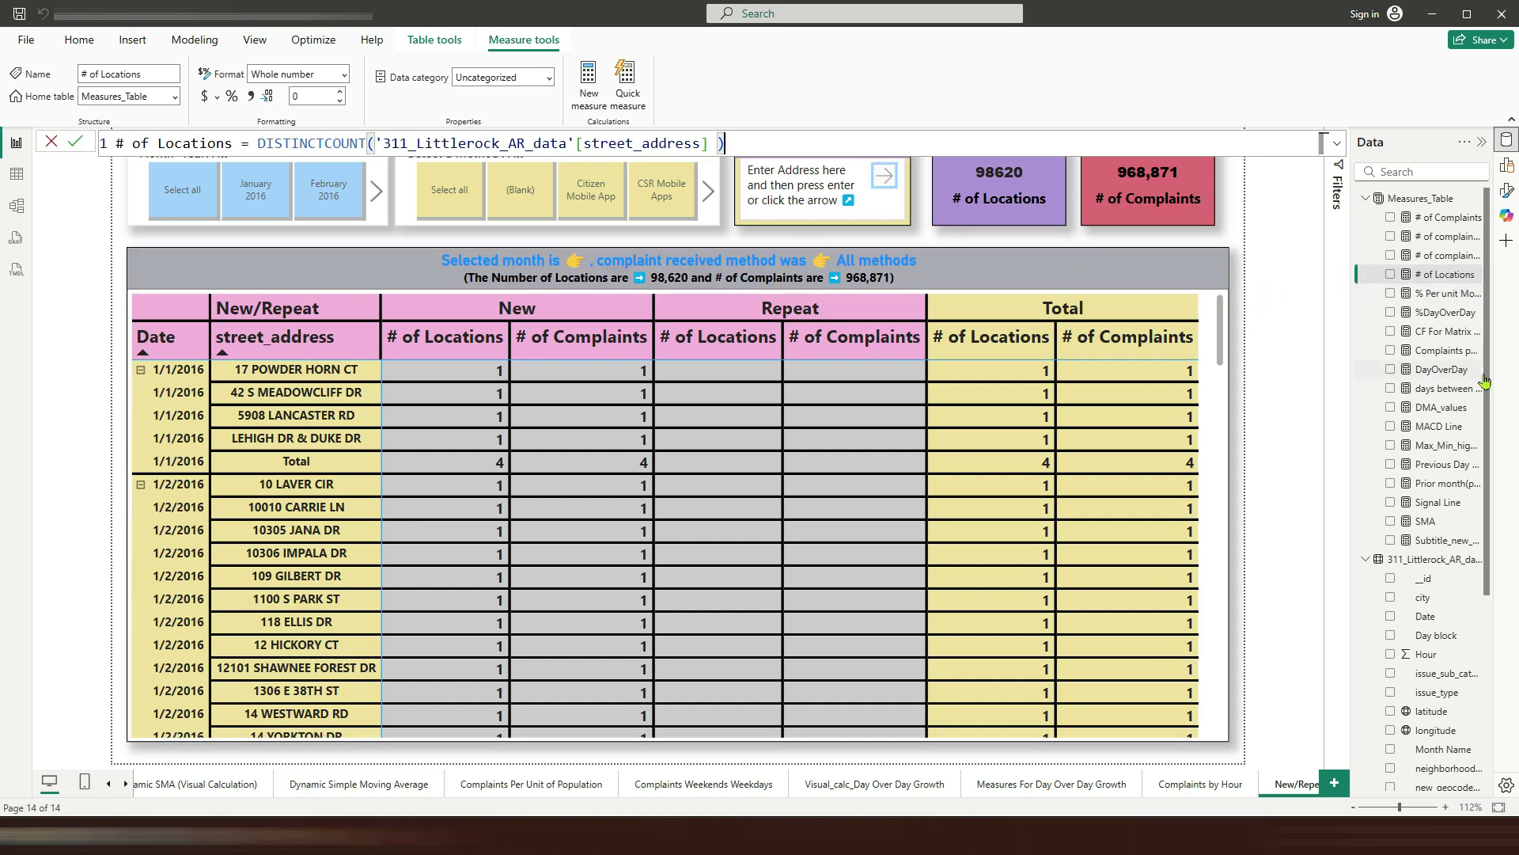
pyautogui.click(1443, 334)
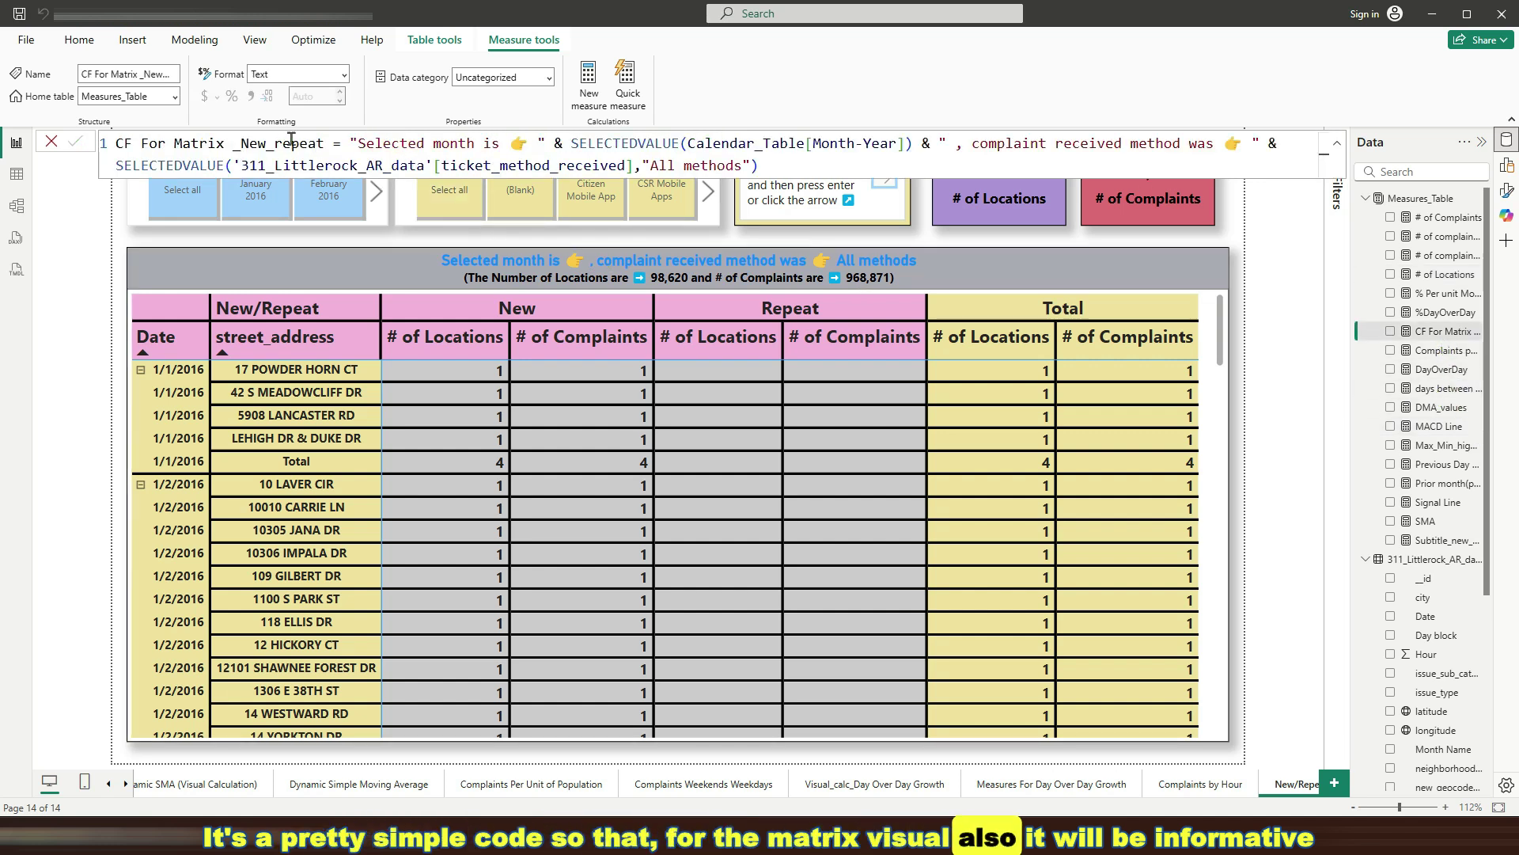
pyautogui.click(324, 143)
pyautogui.hotkey('ctrl', 'shift', 'Left')
pyautogui.hotkey('ctrl', 'shift', 'Left')
pyautogui.hotkey('ctrl', 'shift', 'Left')
pyautogui.hotkey('ctrl', 'shift', 'Left')
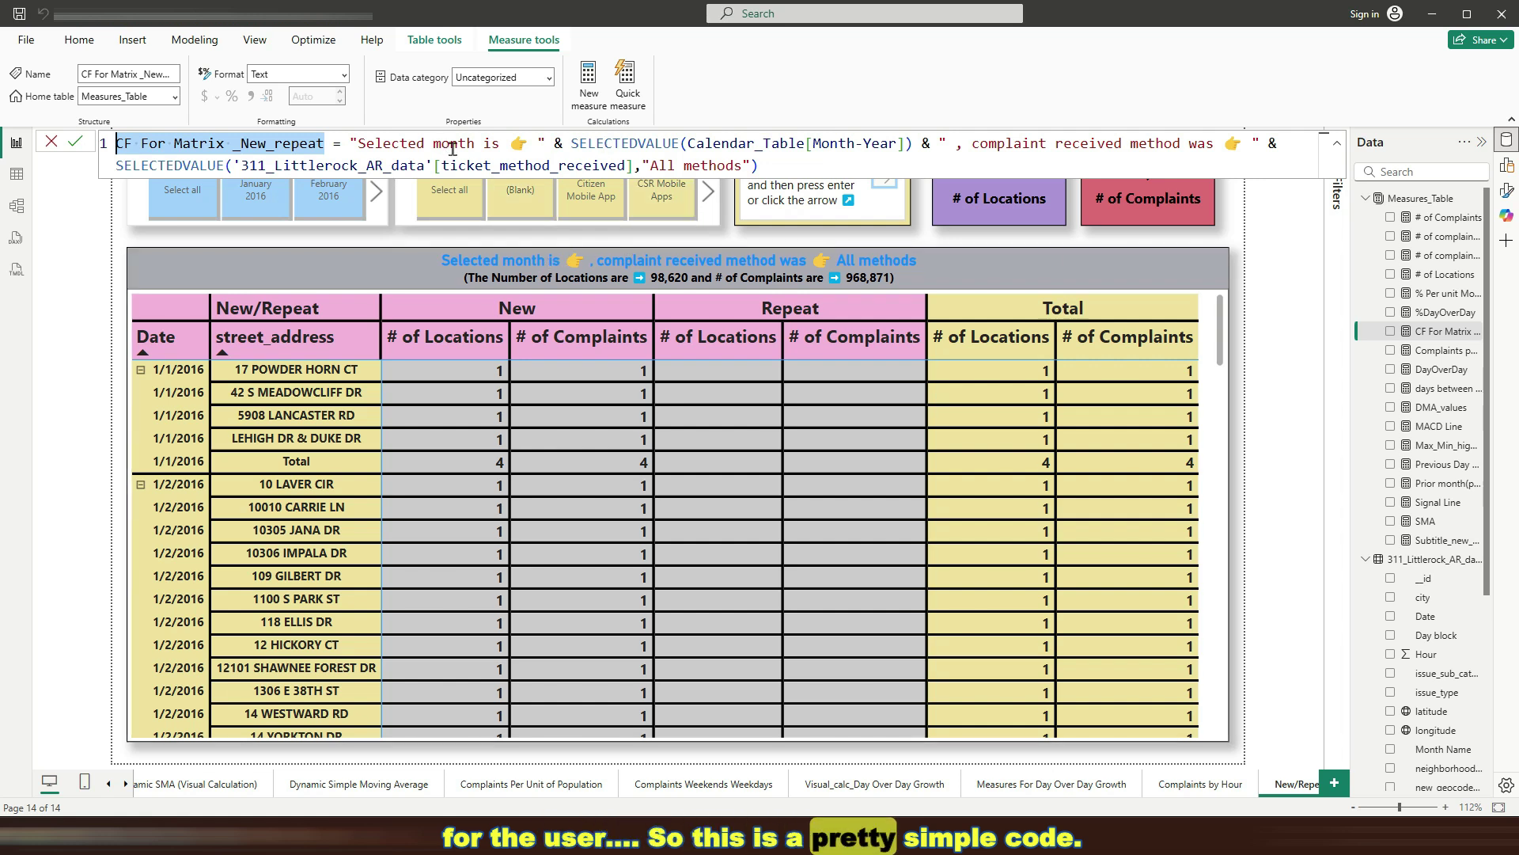
pyautogui.moveTo(350, 142); pyautogui.dragTo(1284, 140)
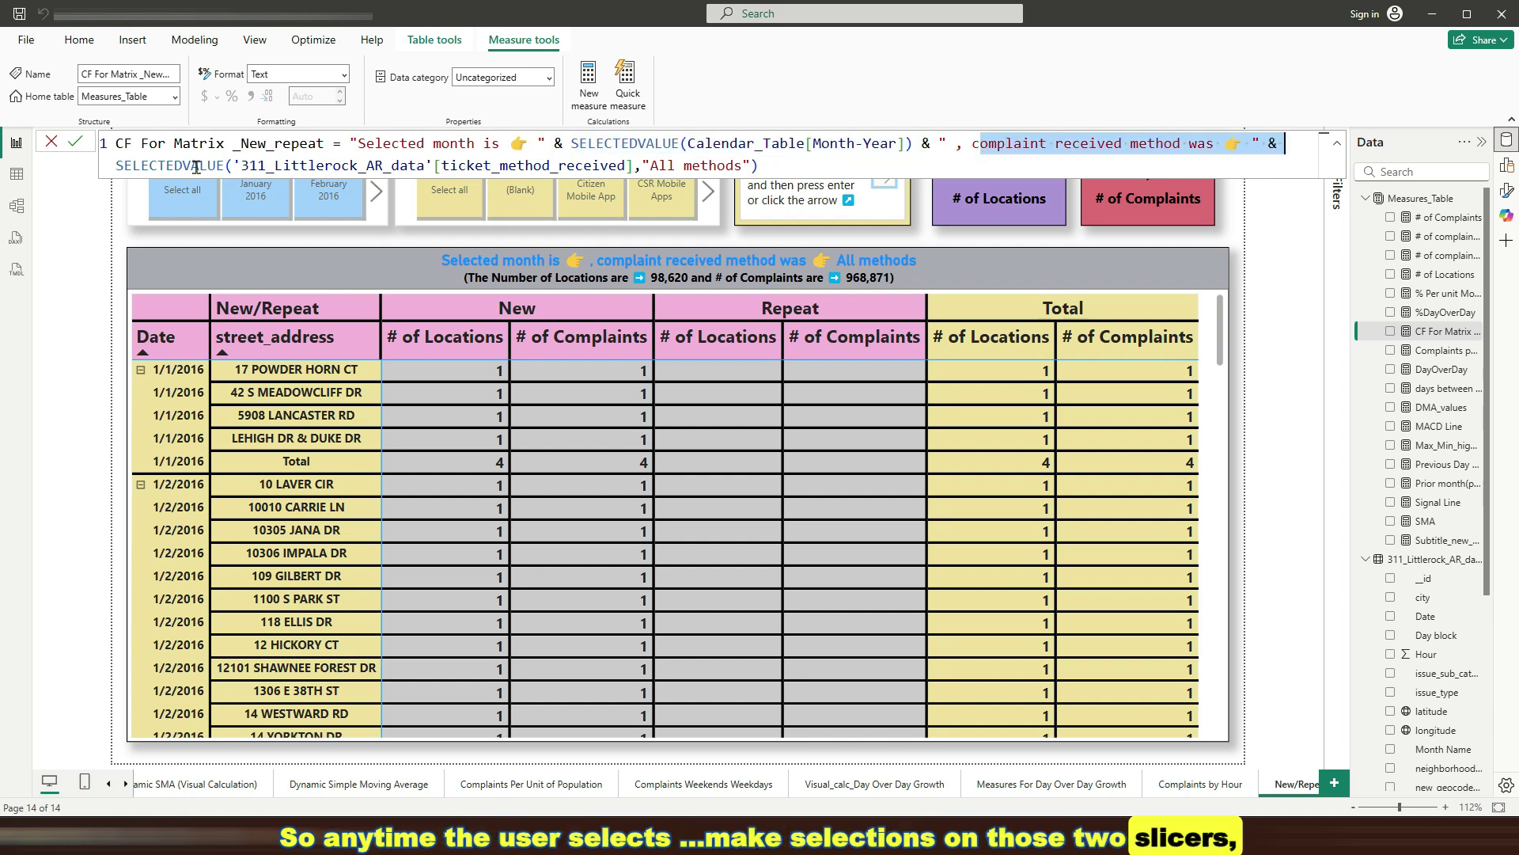
pyautogui.moveTo(115, 165); pyautogui.dragTo(771, 164)
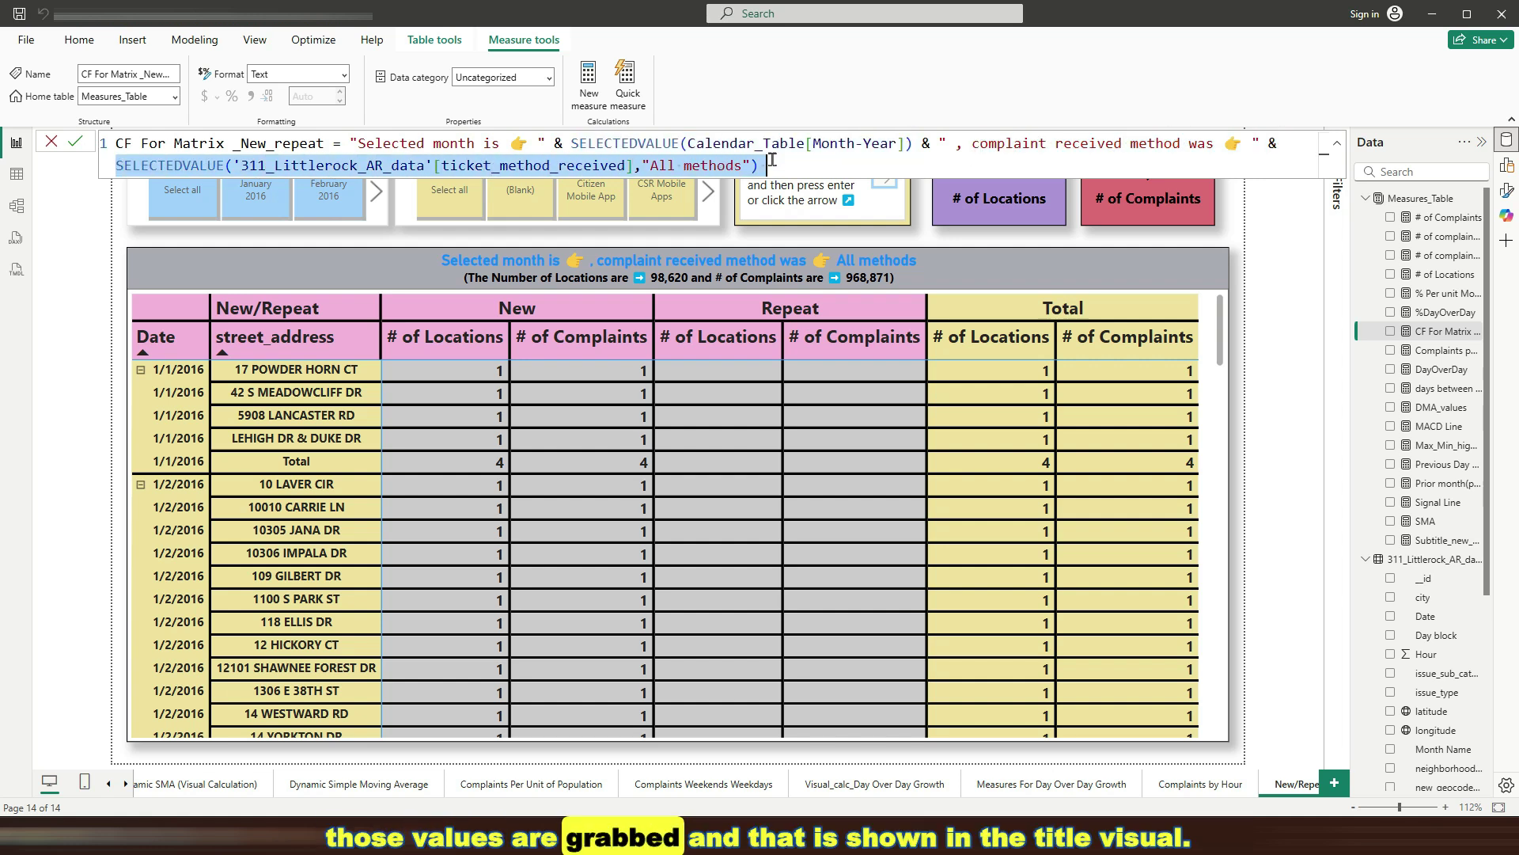
pyautogui.click(791, 164)
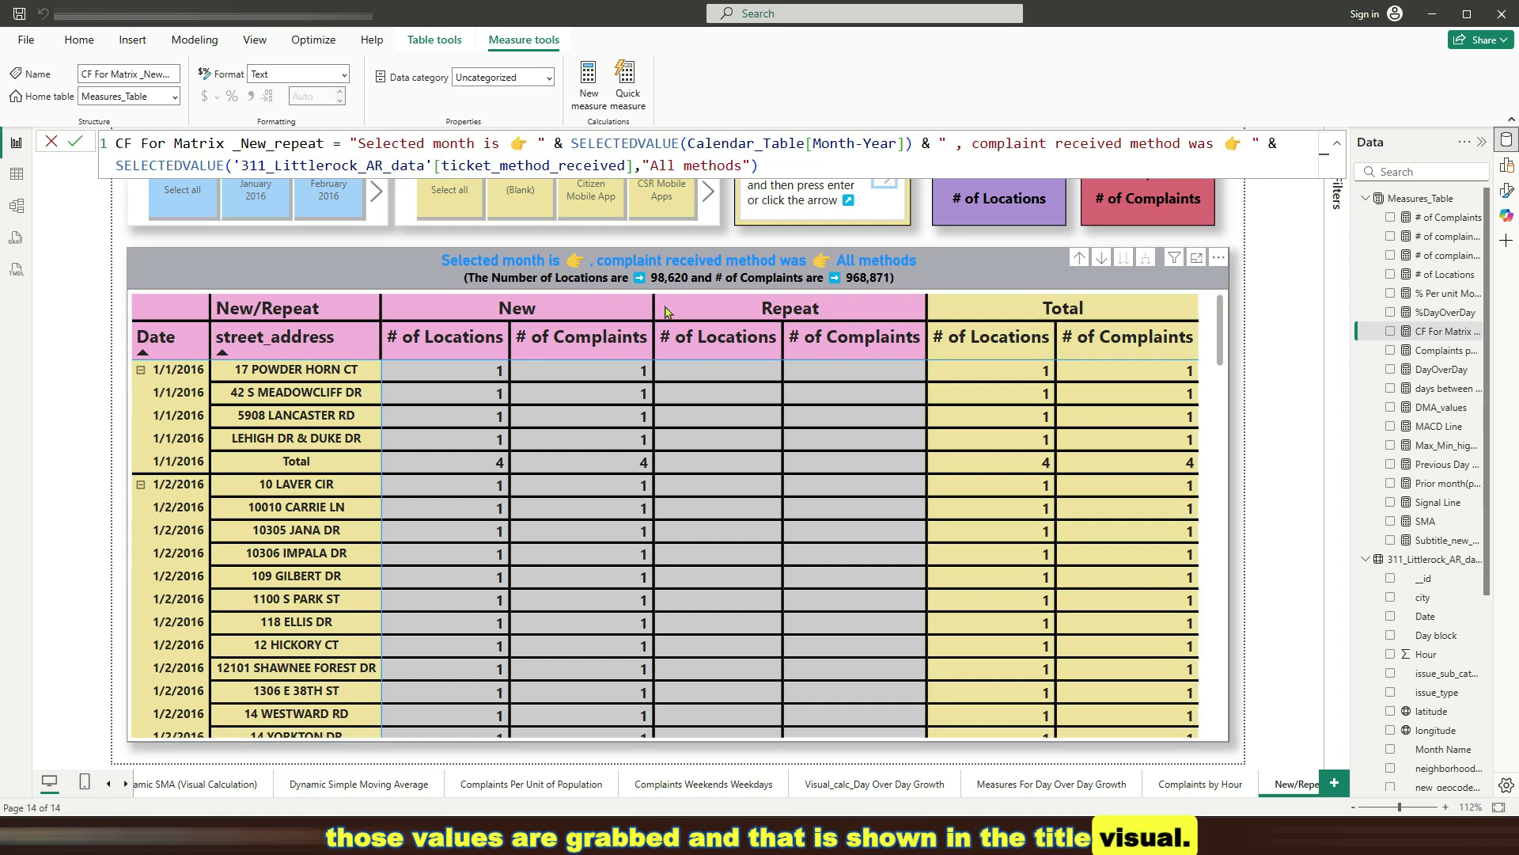
# Read through the Subtitle_new_repeat formula's FORMAT expressions for locations and complaints, then return to the report
pyautogui.click(1459, 542)
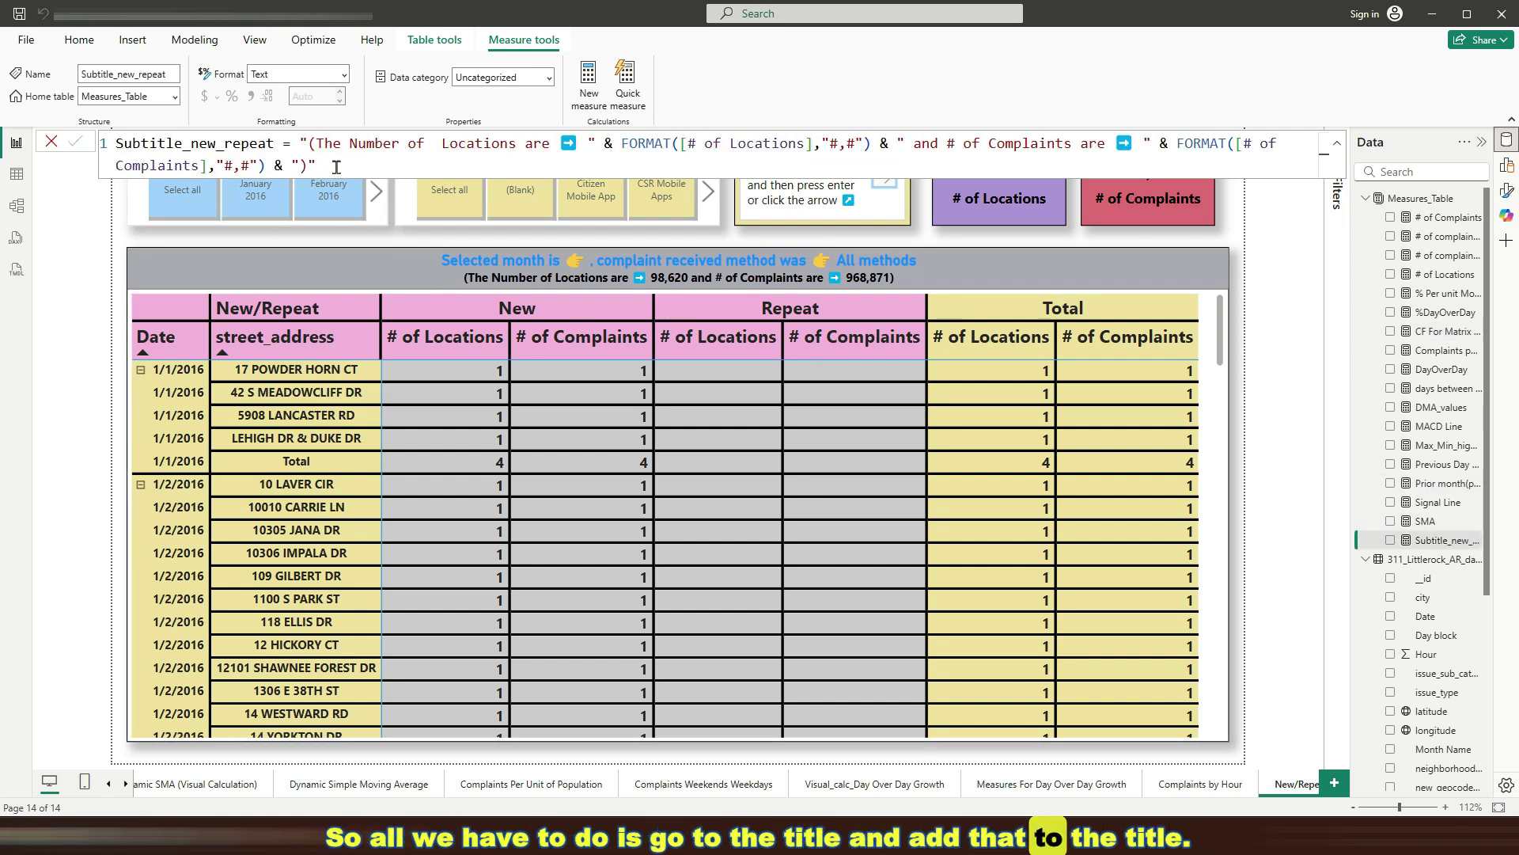
pyautogui.moveTo(273, 144); pyautogui.dragTo(104, 152)
pyautogui.moveTo(302, 143); pyautogui.dragTo(1140, 151)
pyautogui.click(622, 143)
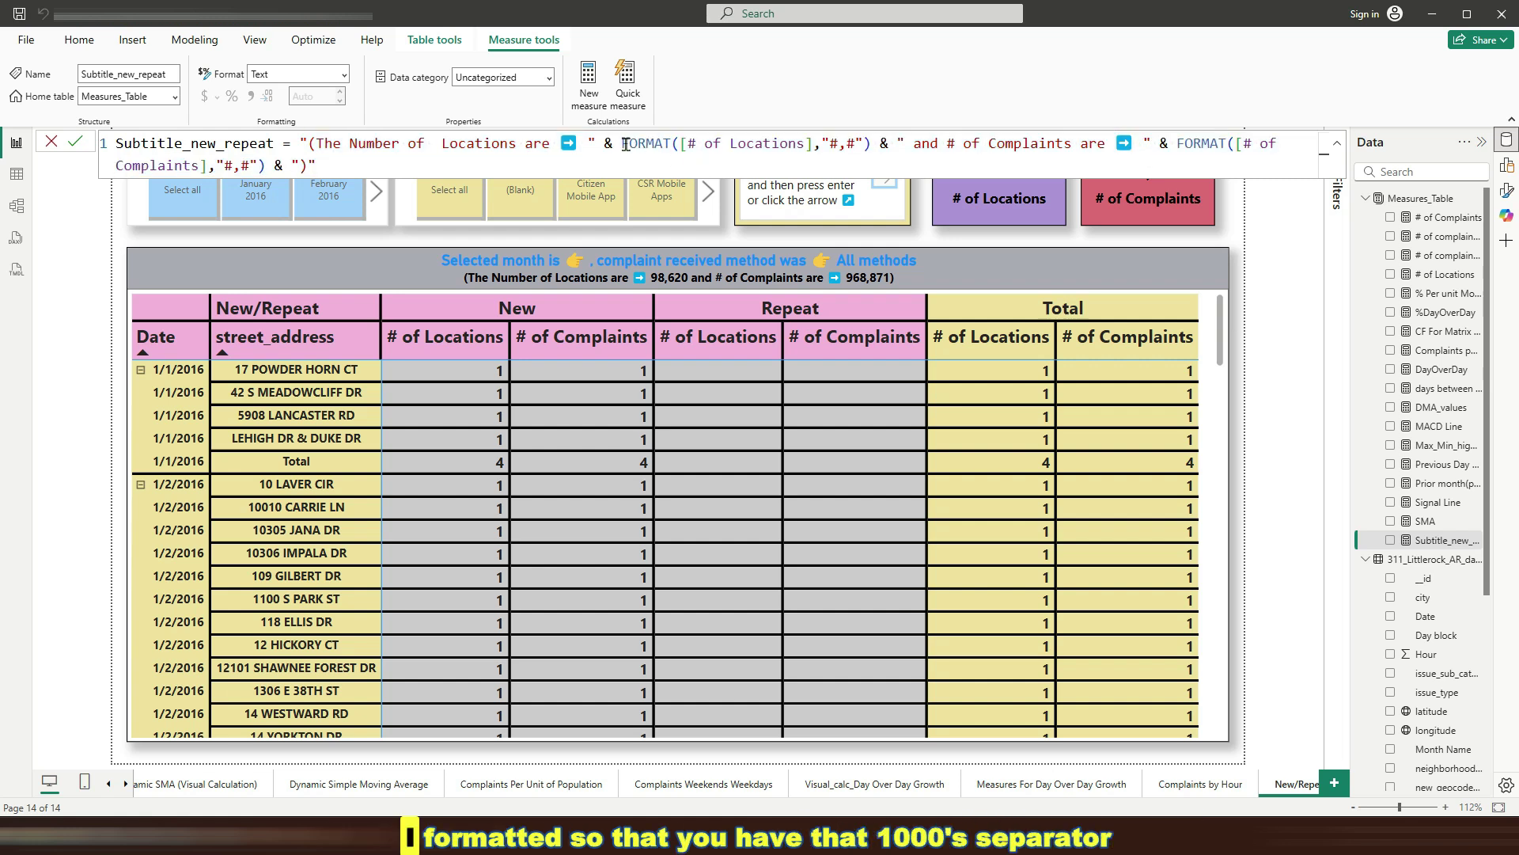
pyautogui.keyDown('shift'); pyautogui.click(853, 144); pyautogui.keyUp('shift')
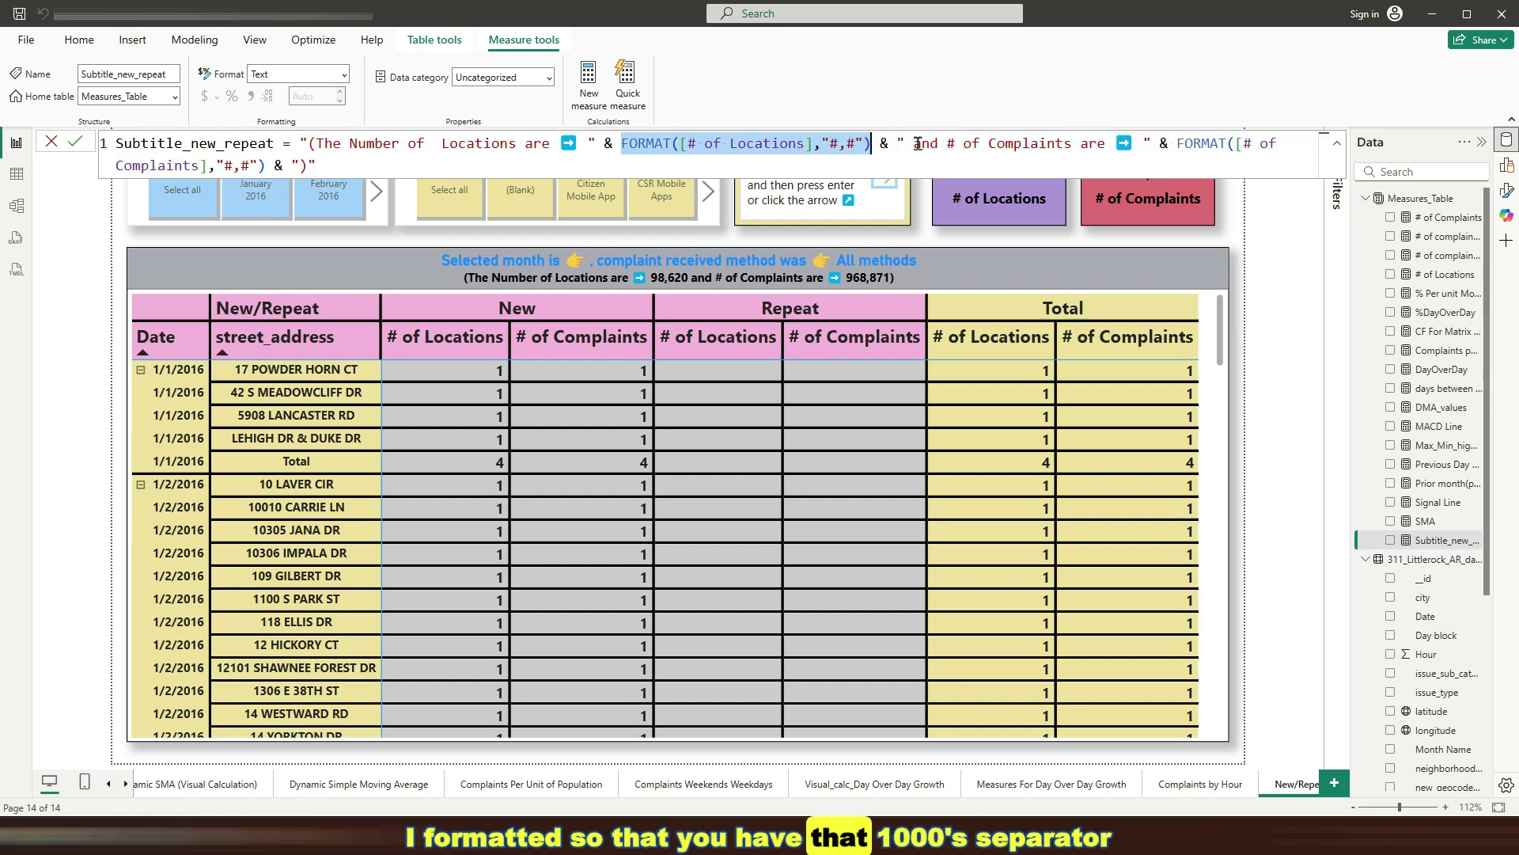
pyautogui.moveTo(915, 143); pyautogui.dragTo(1269, 146)
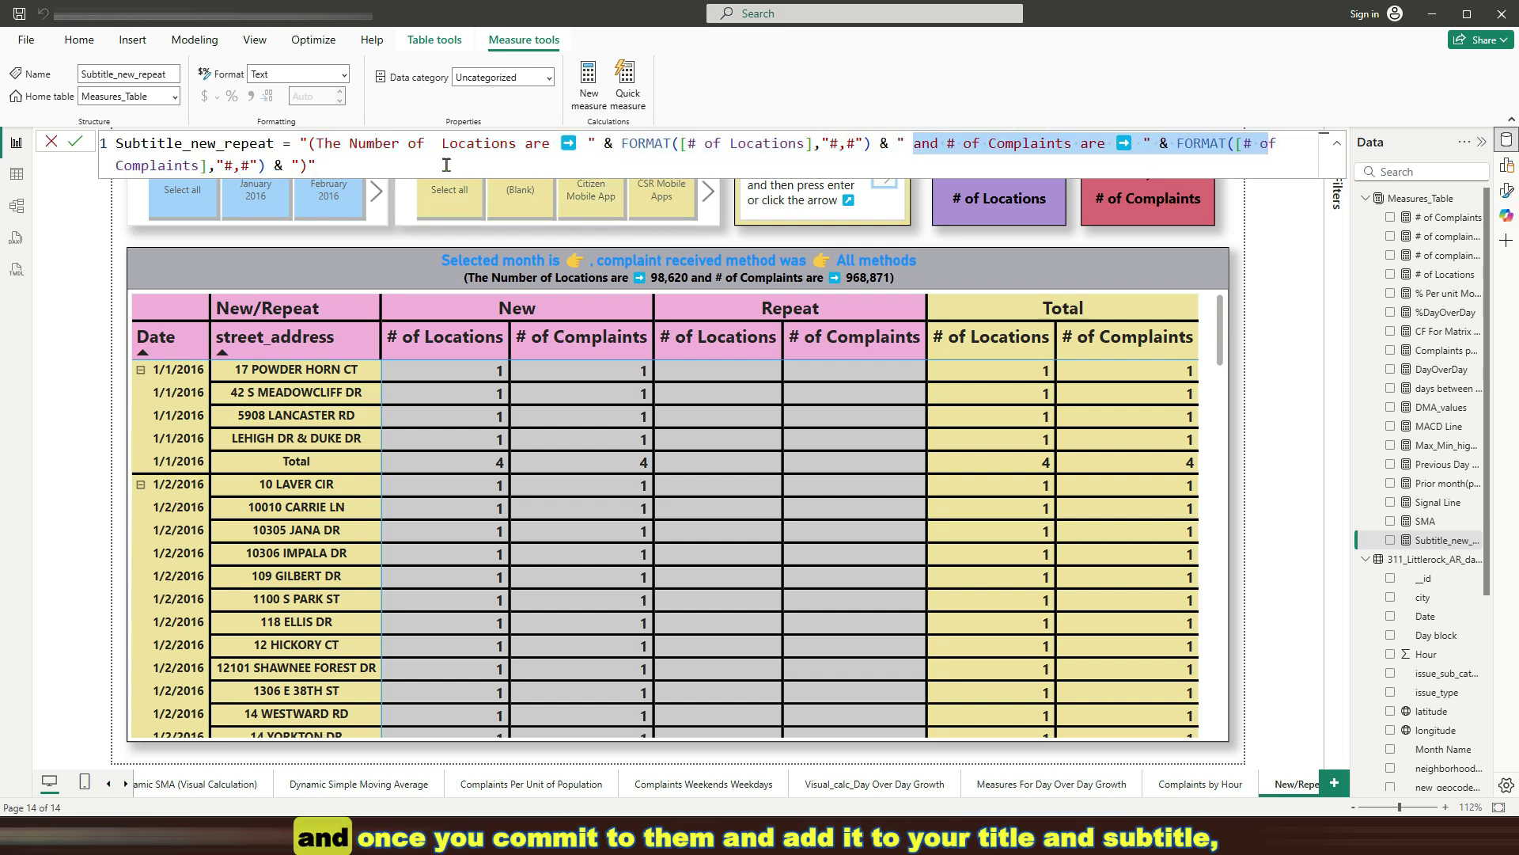
pyautogui.click(626, 243)
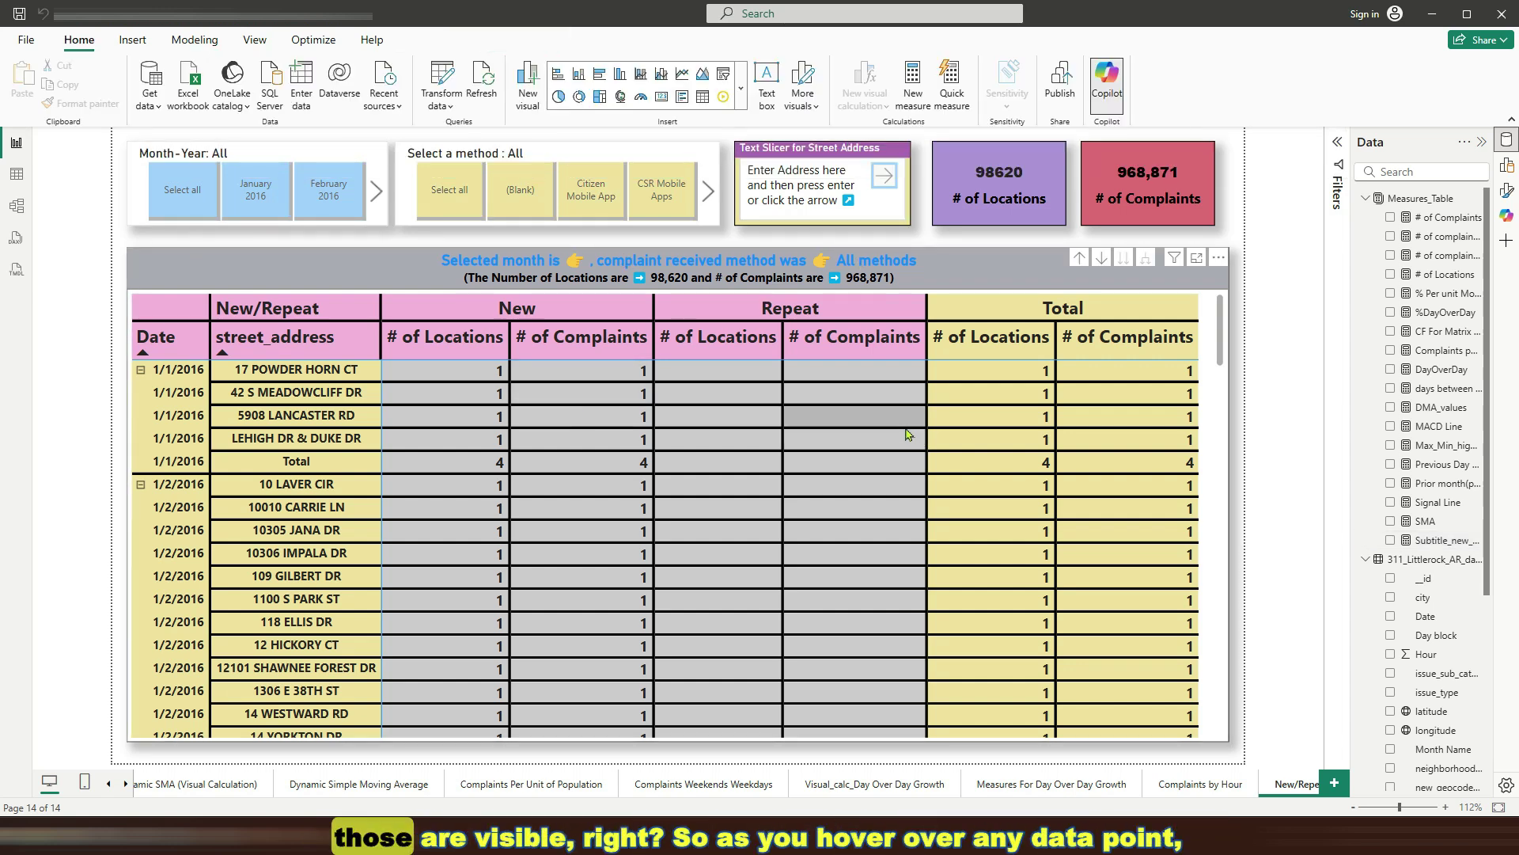
pyautogui.moveTo(839, 519)
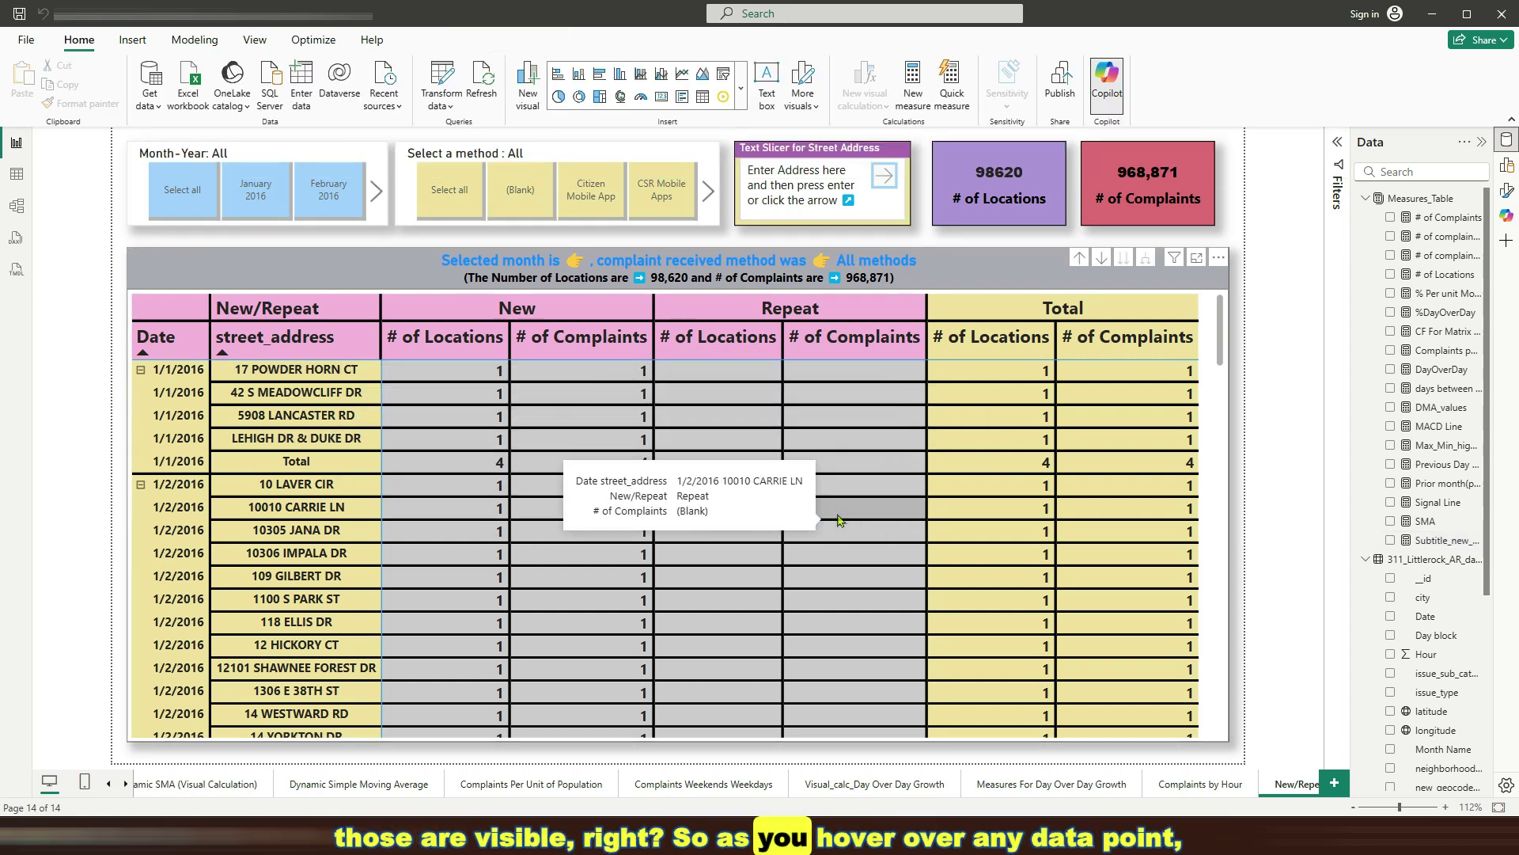
# Set the New/Repeat matrix's tooltip page to Map-Tooltip under Format > Properties > Tooltips
pyautogui.click(1225, 343)
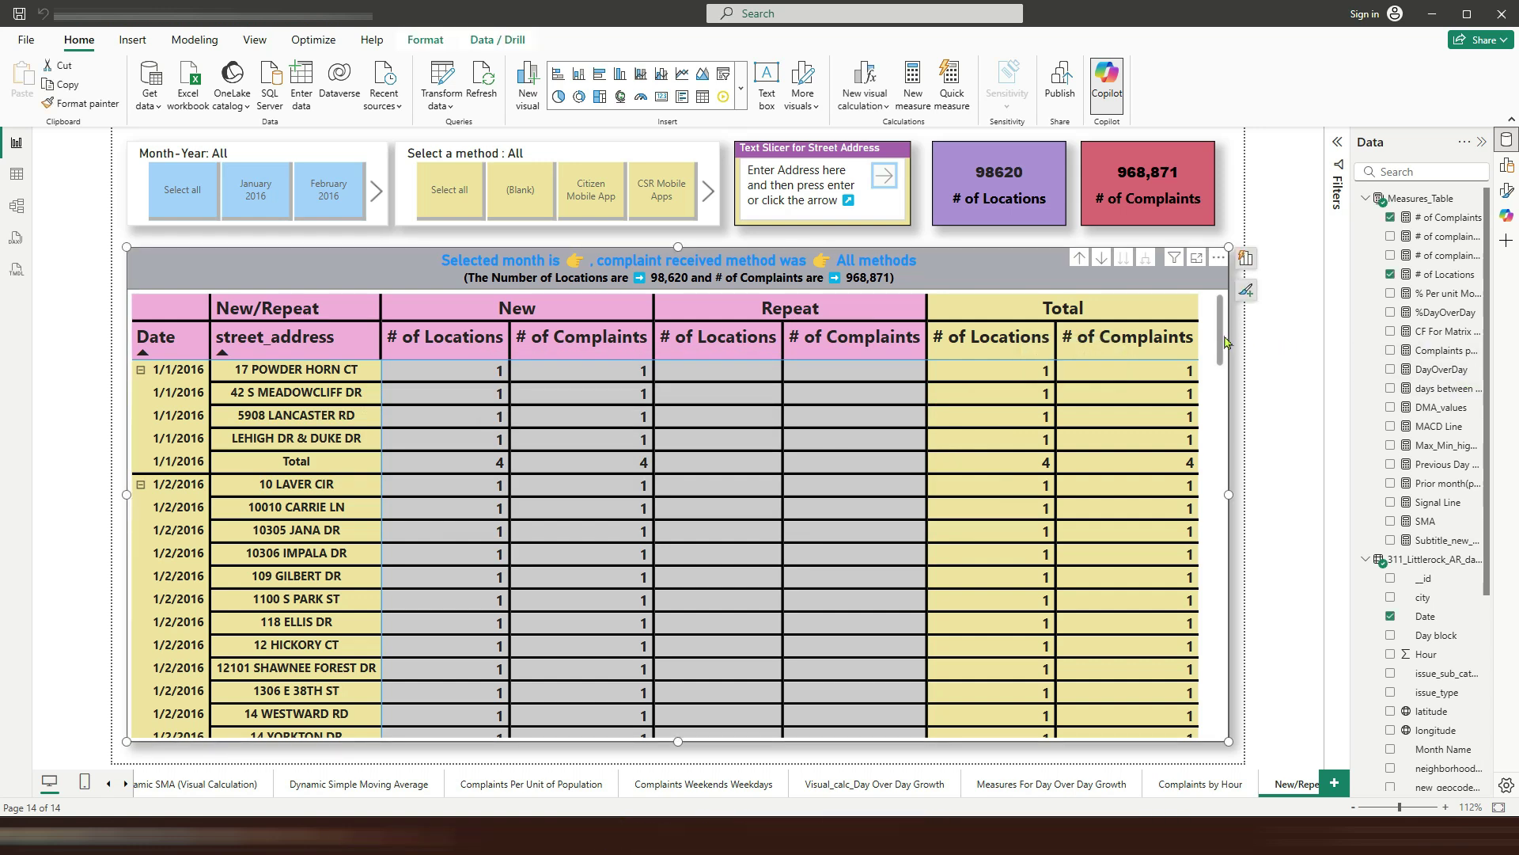
pyautogui.click(1504, 195)
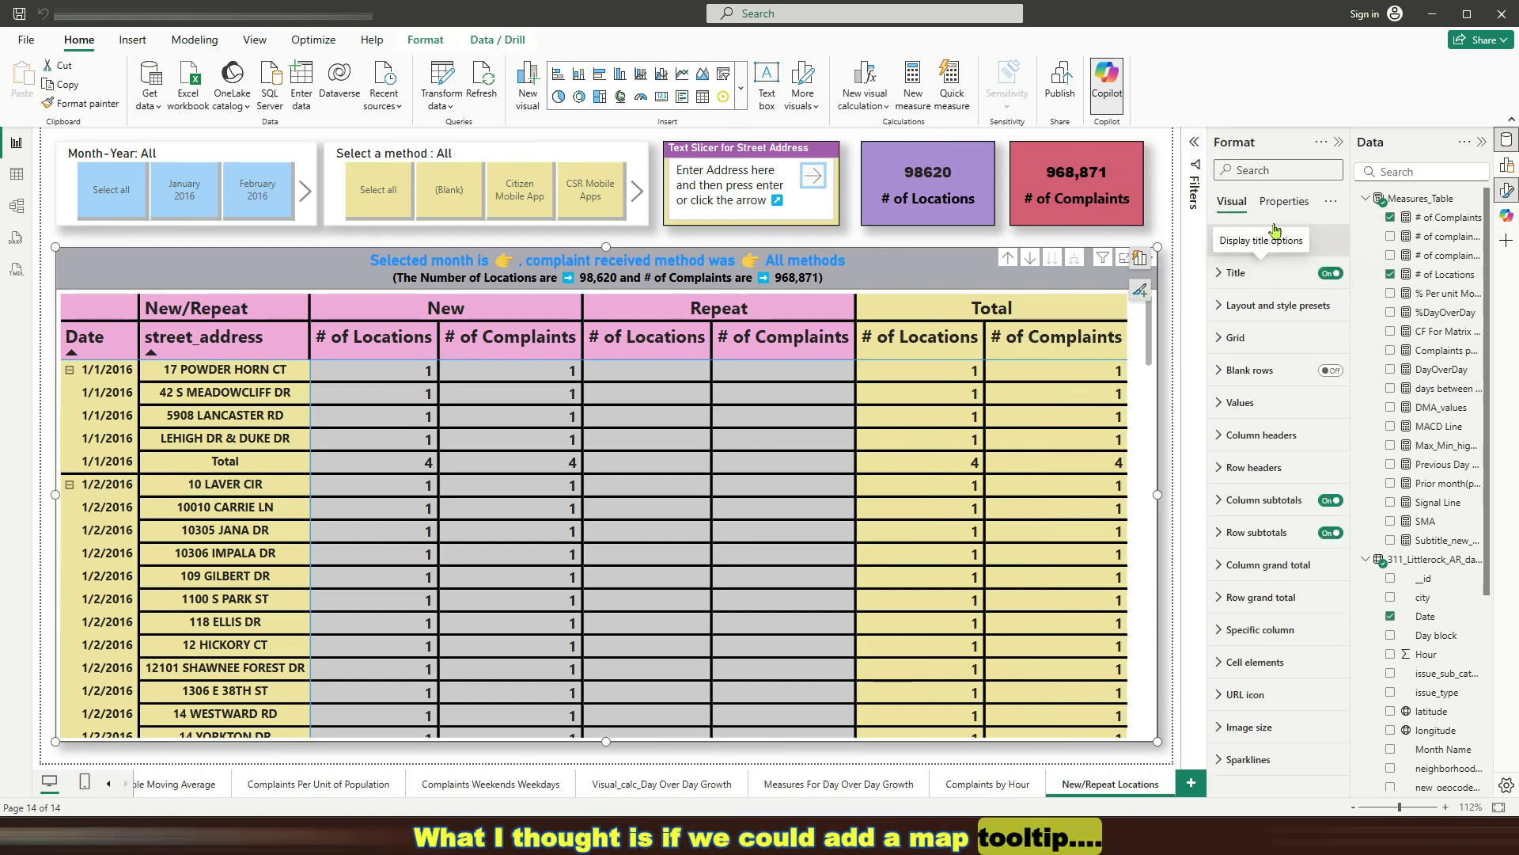
pyautogui.click(1284, 201)
pyautogui.click(1313, 307)
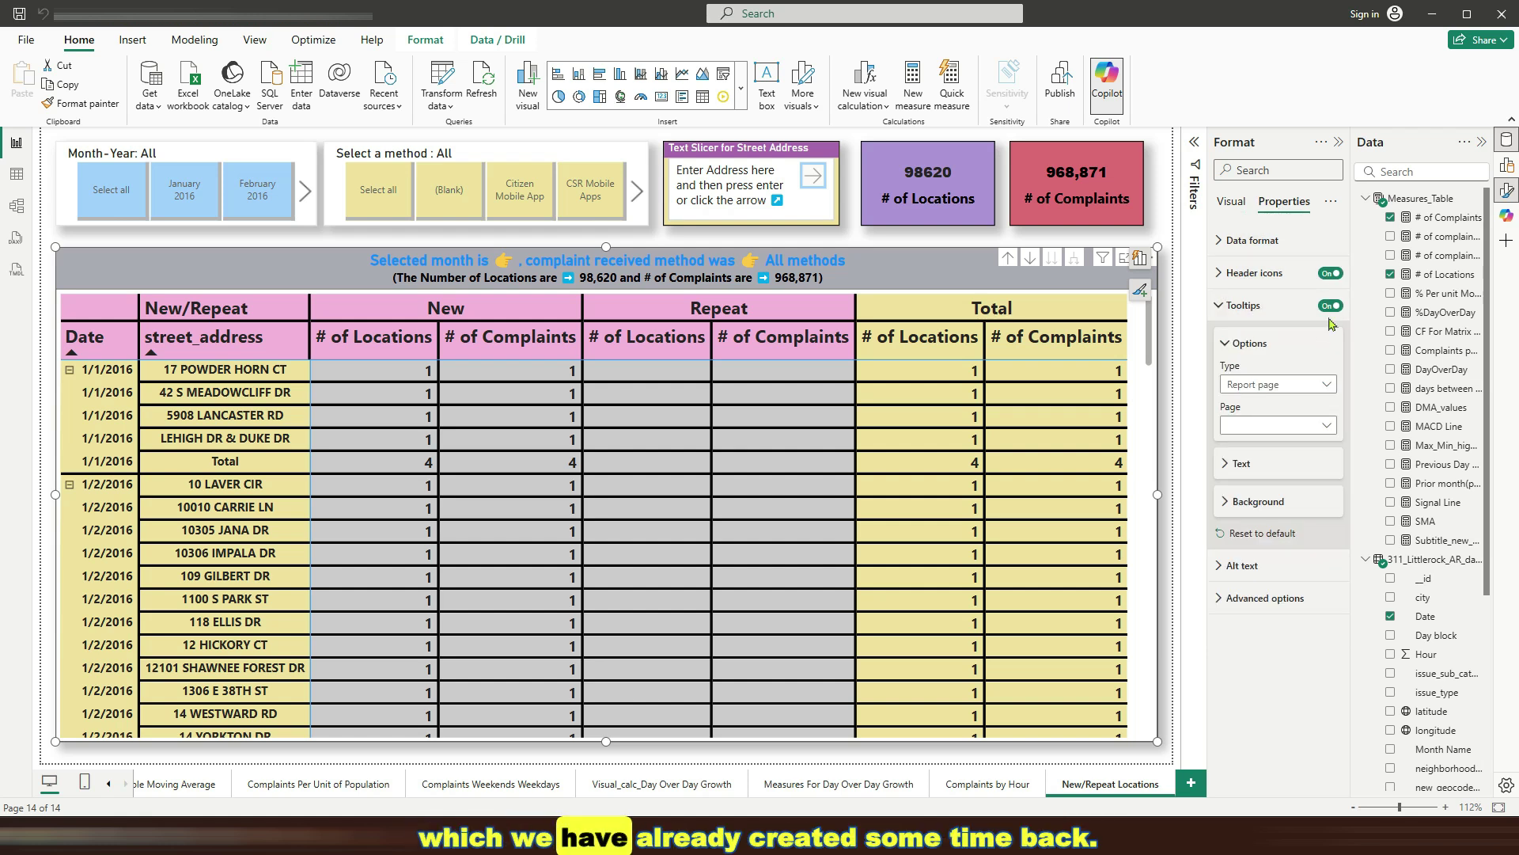
pyautogui.click(1326, 427)
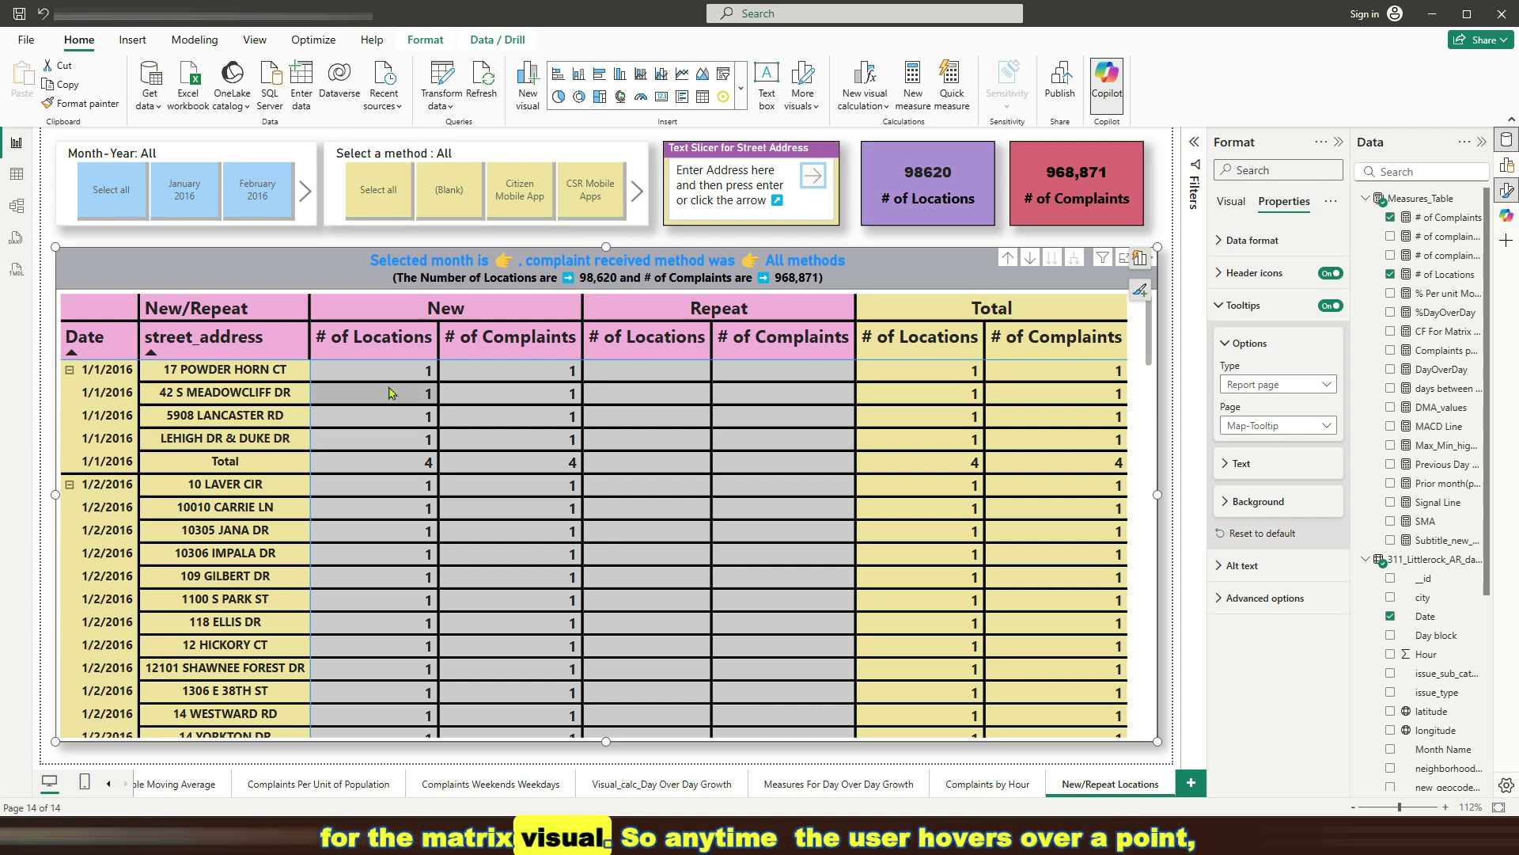
pyautogui.moveTo(418, 376)
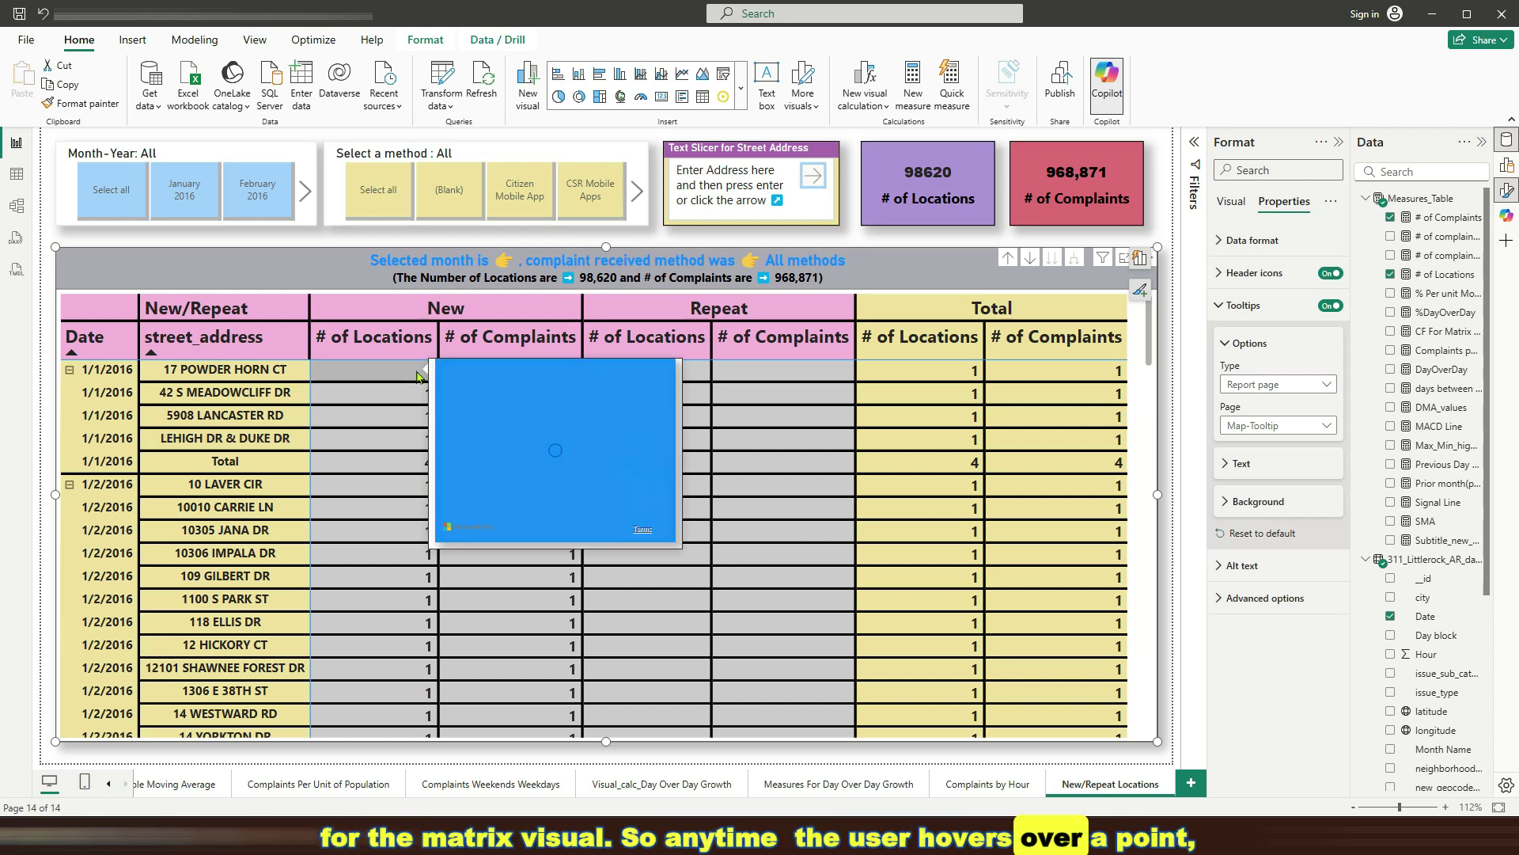
pyautogui.moveTo(385, 481)
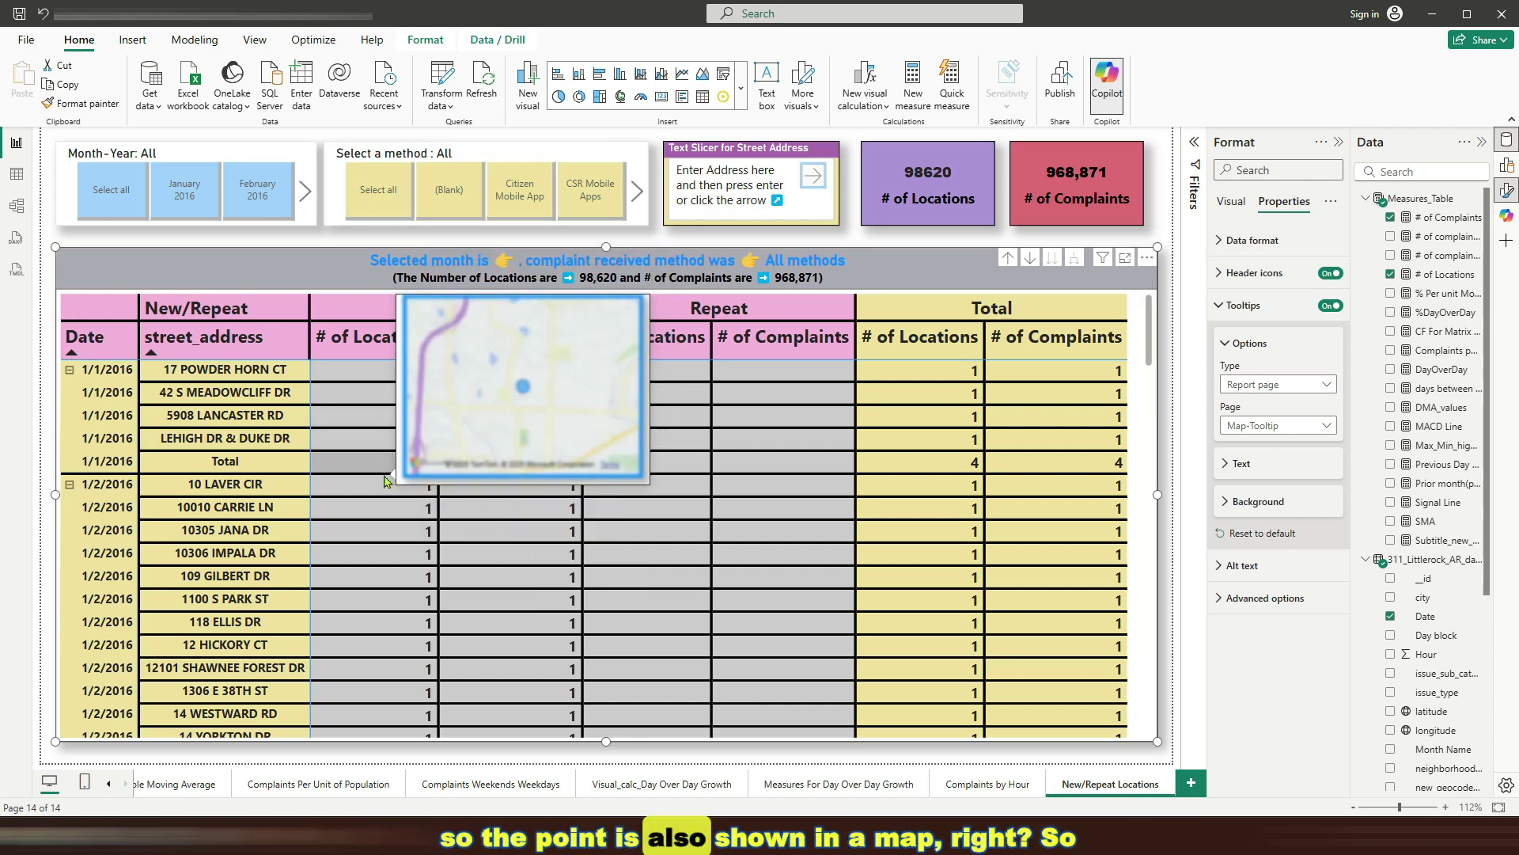
pyautogui.moveTo(343, 522)
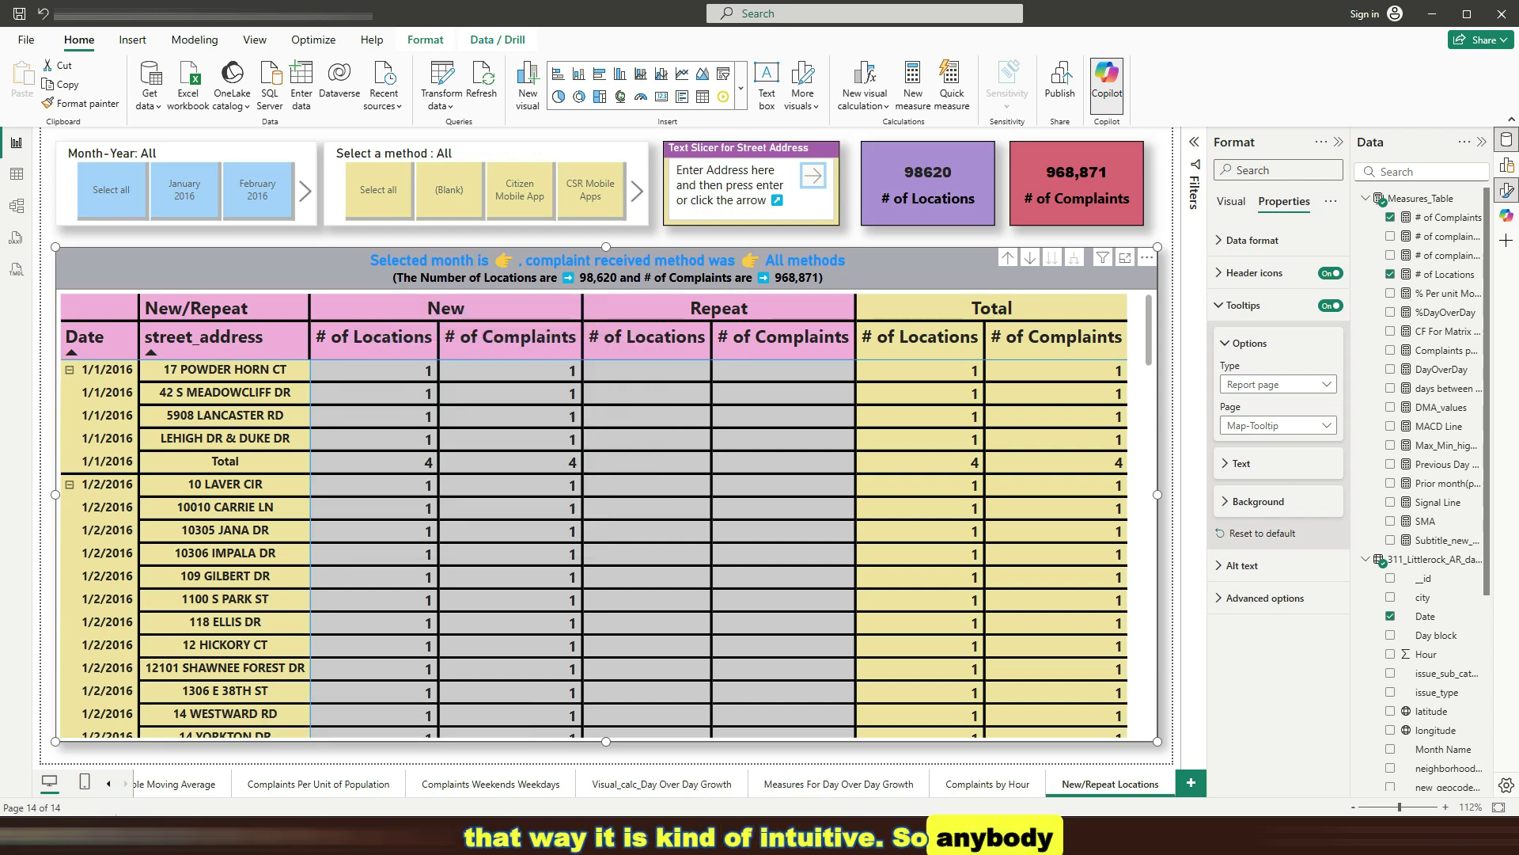
pyautogui.click(103, 790)
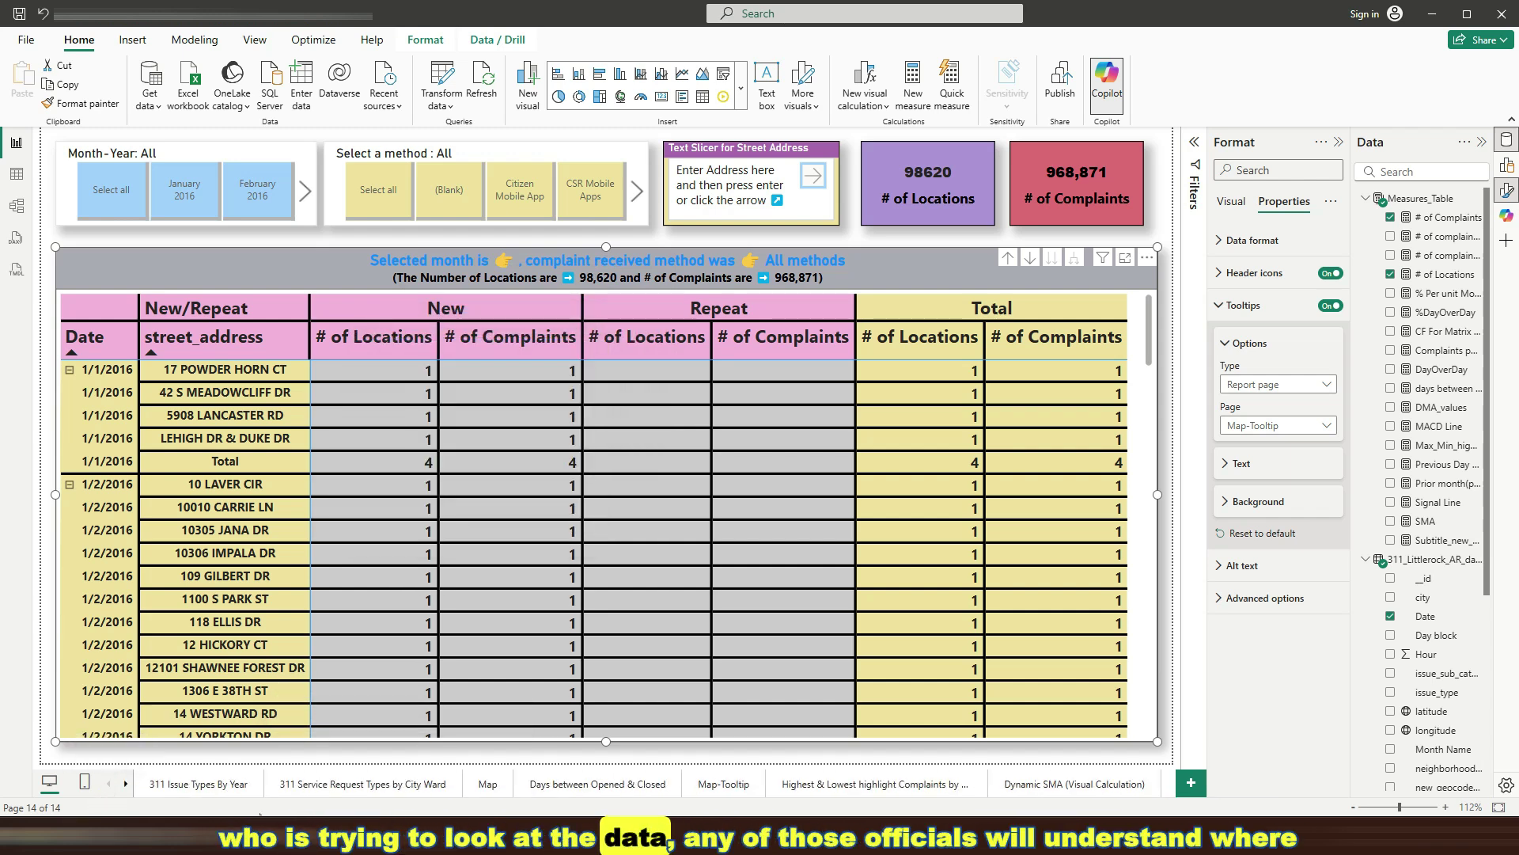
# On the Map-Tooltip page, remove days between opened_closed from the map's Tooltips field well
pyautogui.click(513, 789)
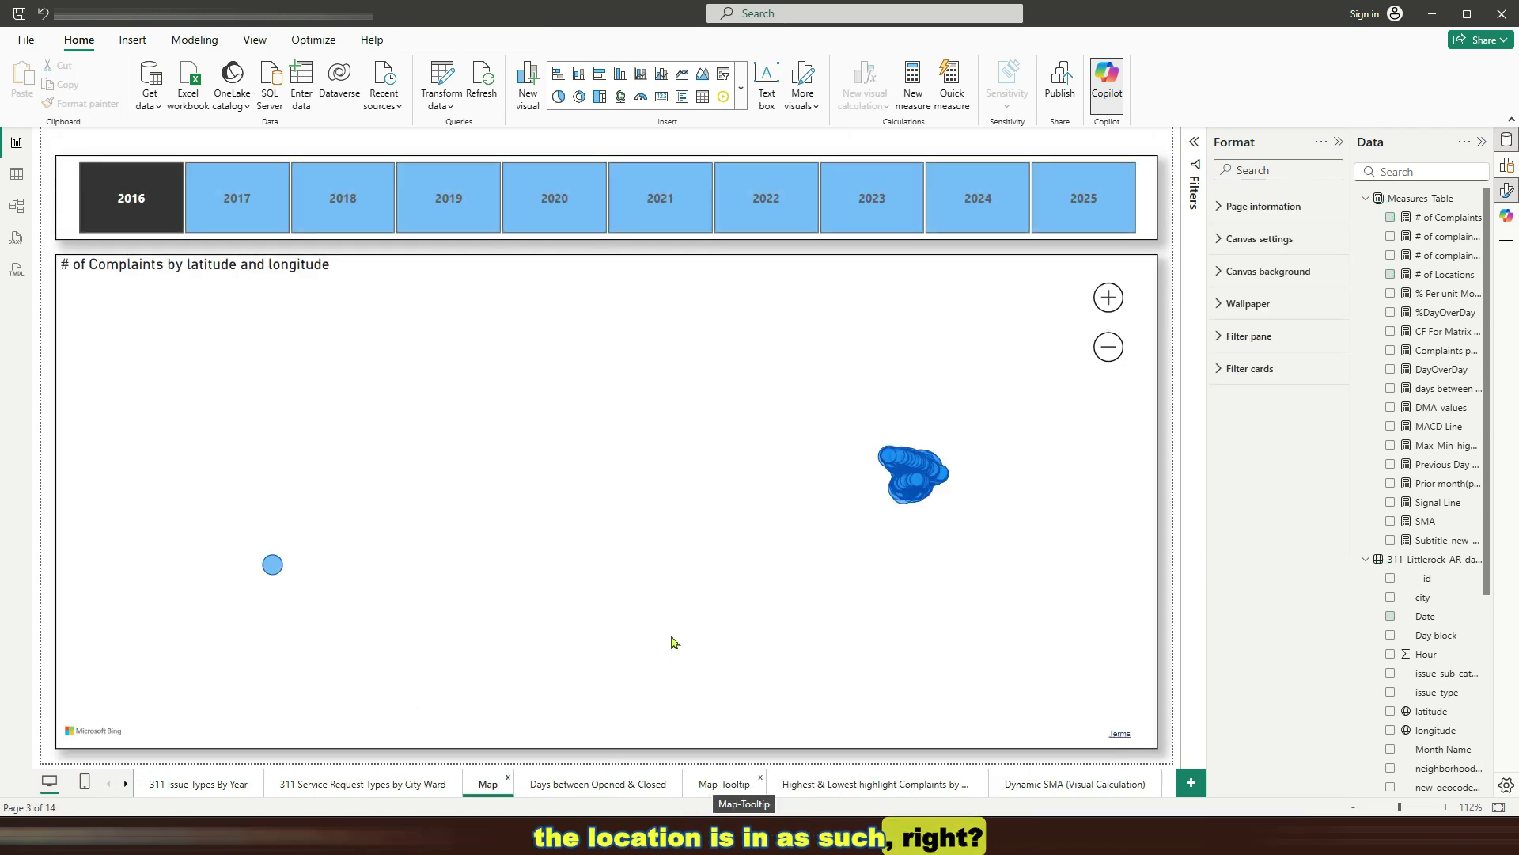
pyautogui.click(713, 787)
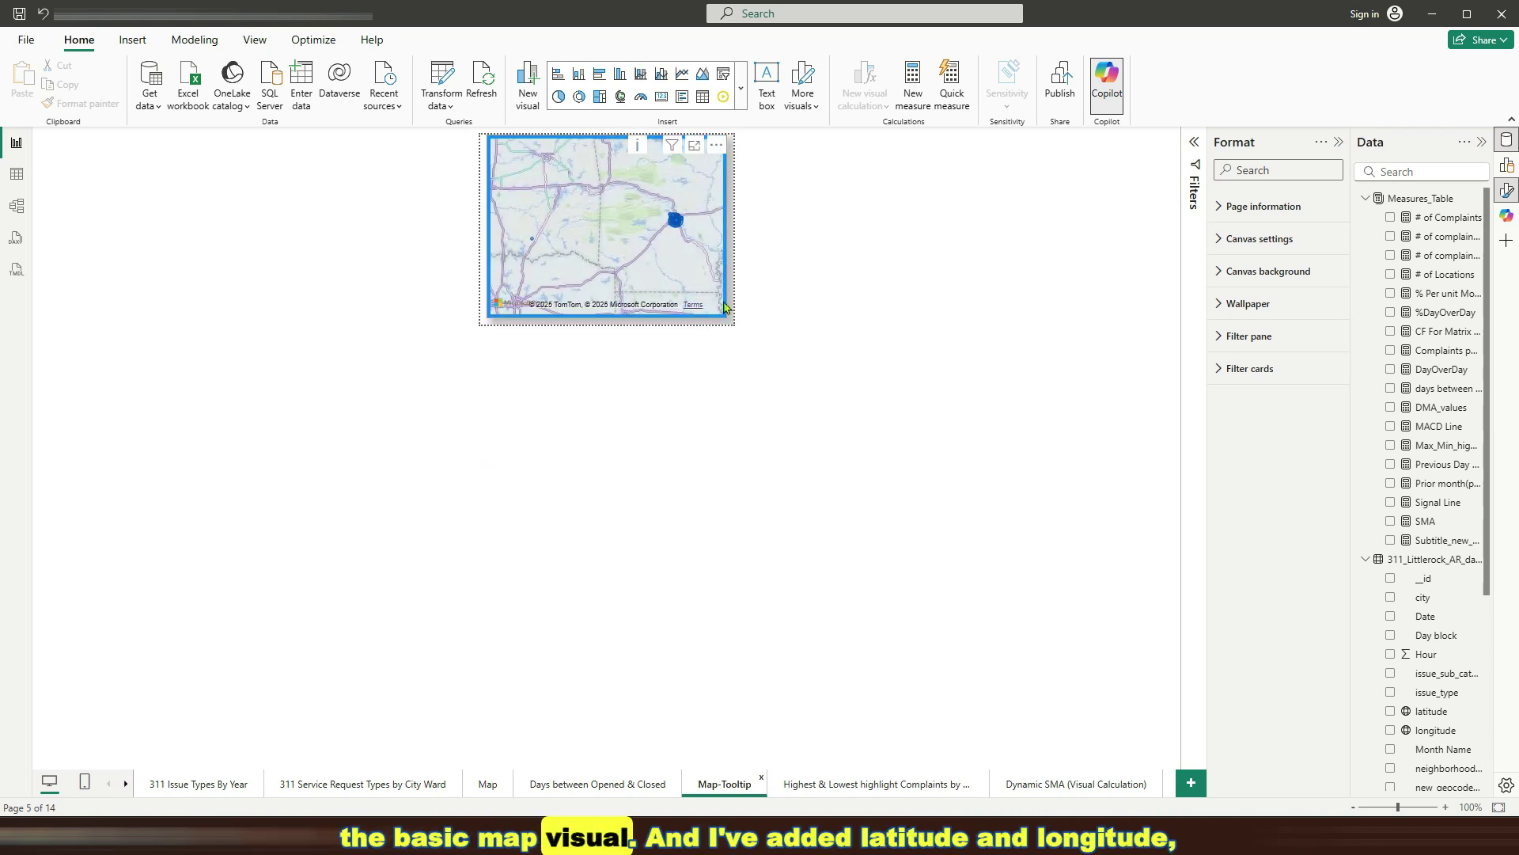
pyautogui.click(707, 217)
pyautogui.click(743, 154)
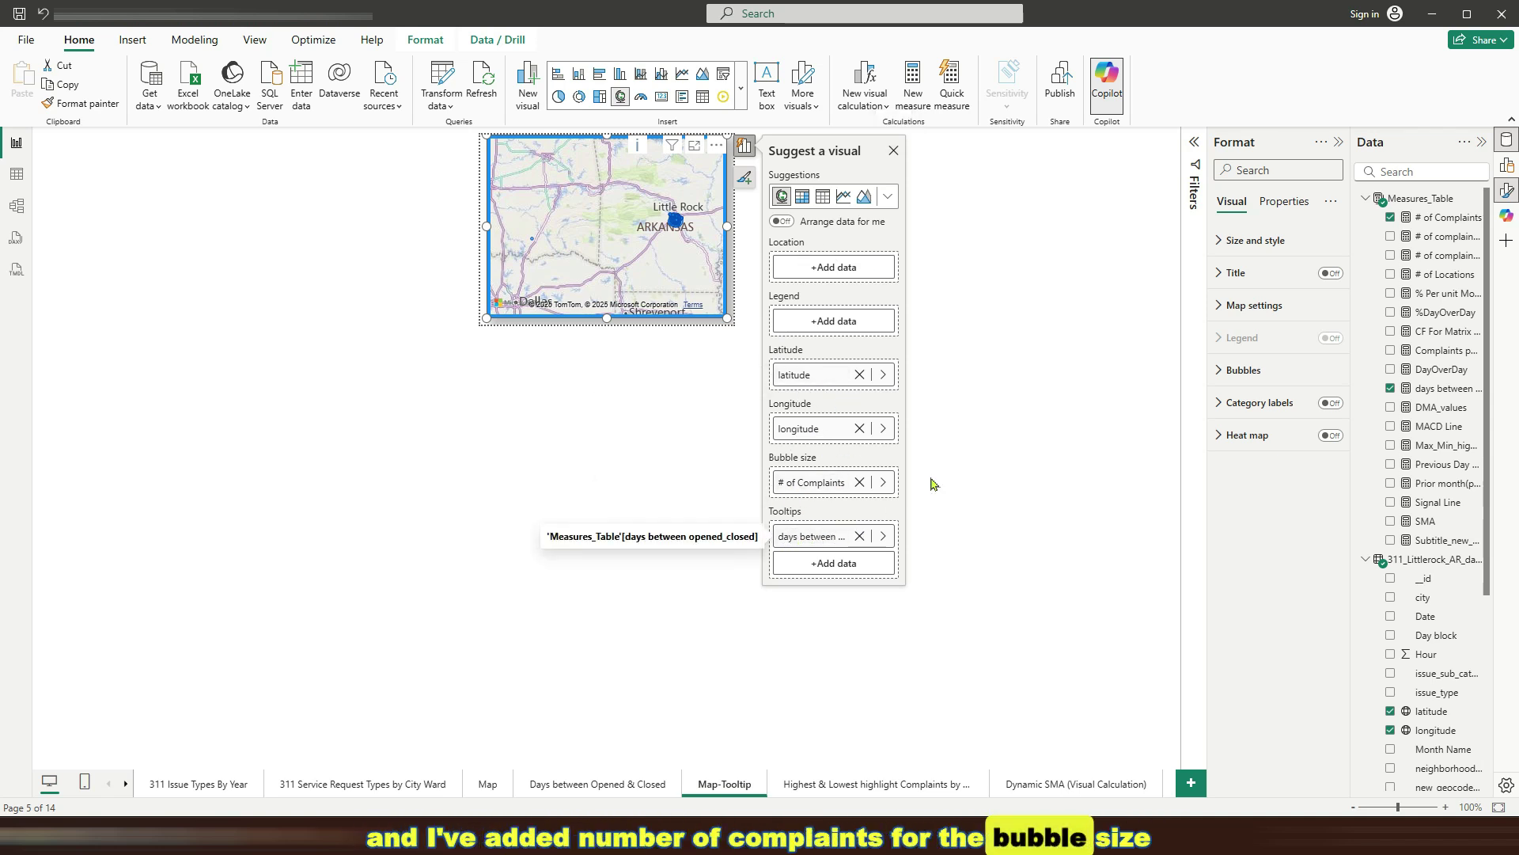
pyautogui.click(859, 537)
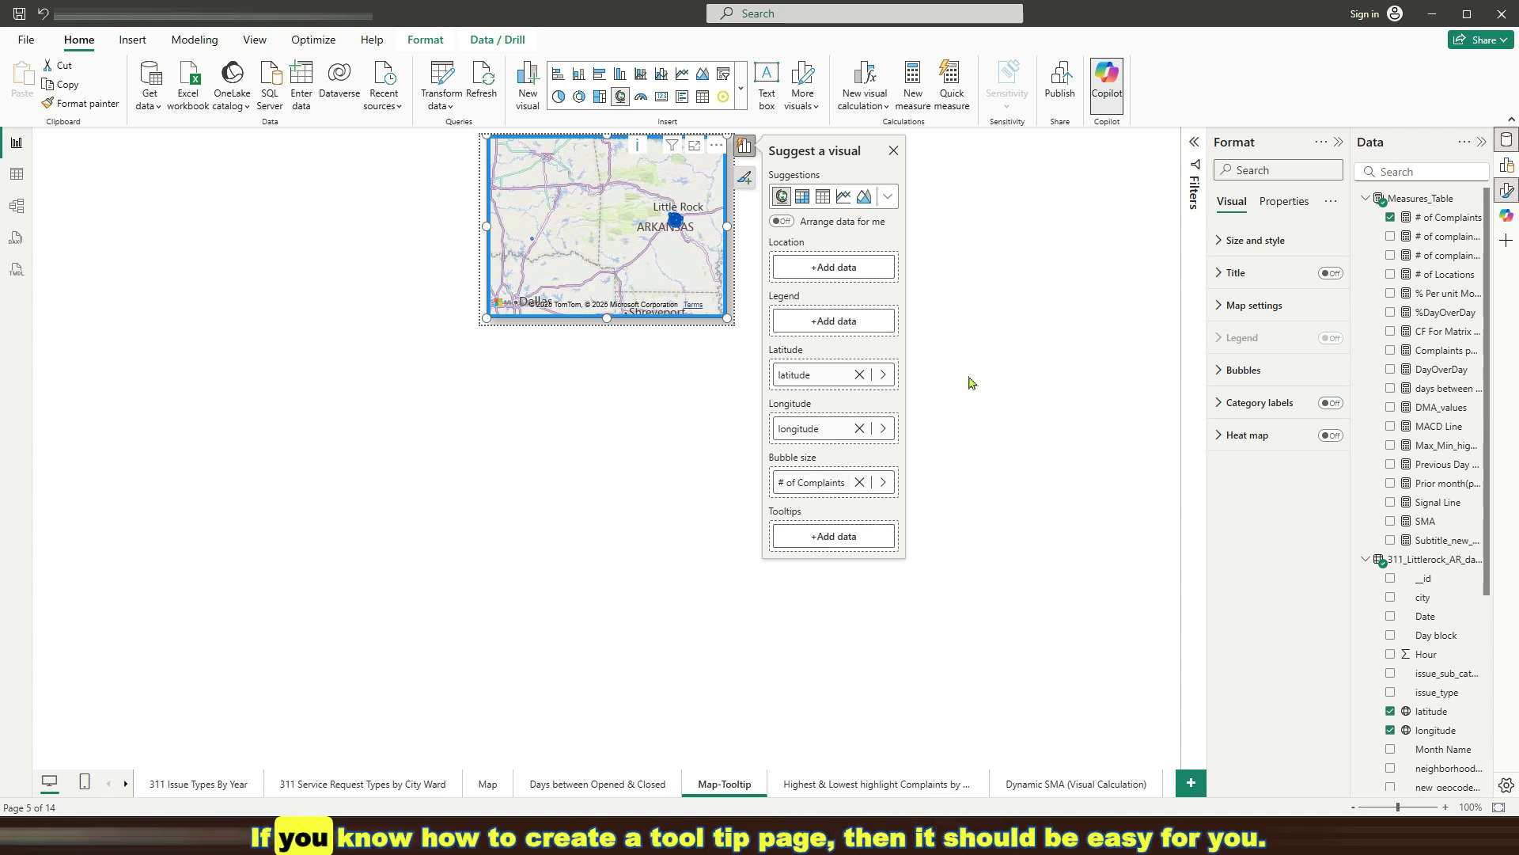
pyautogui.click(282, 238)
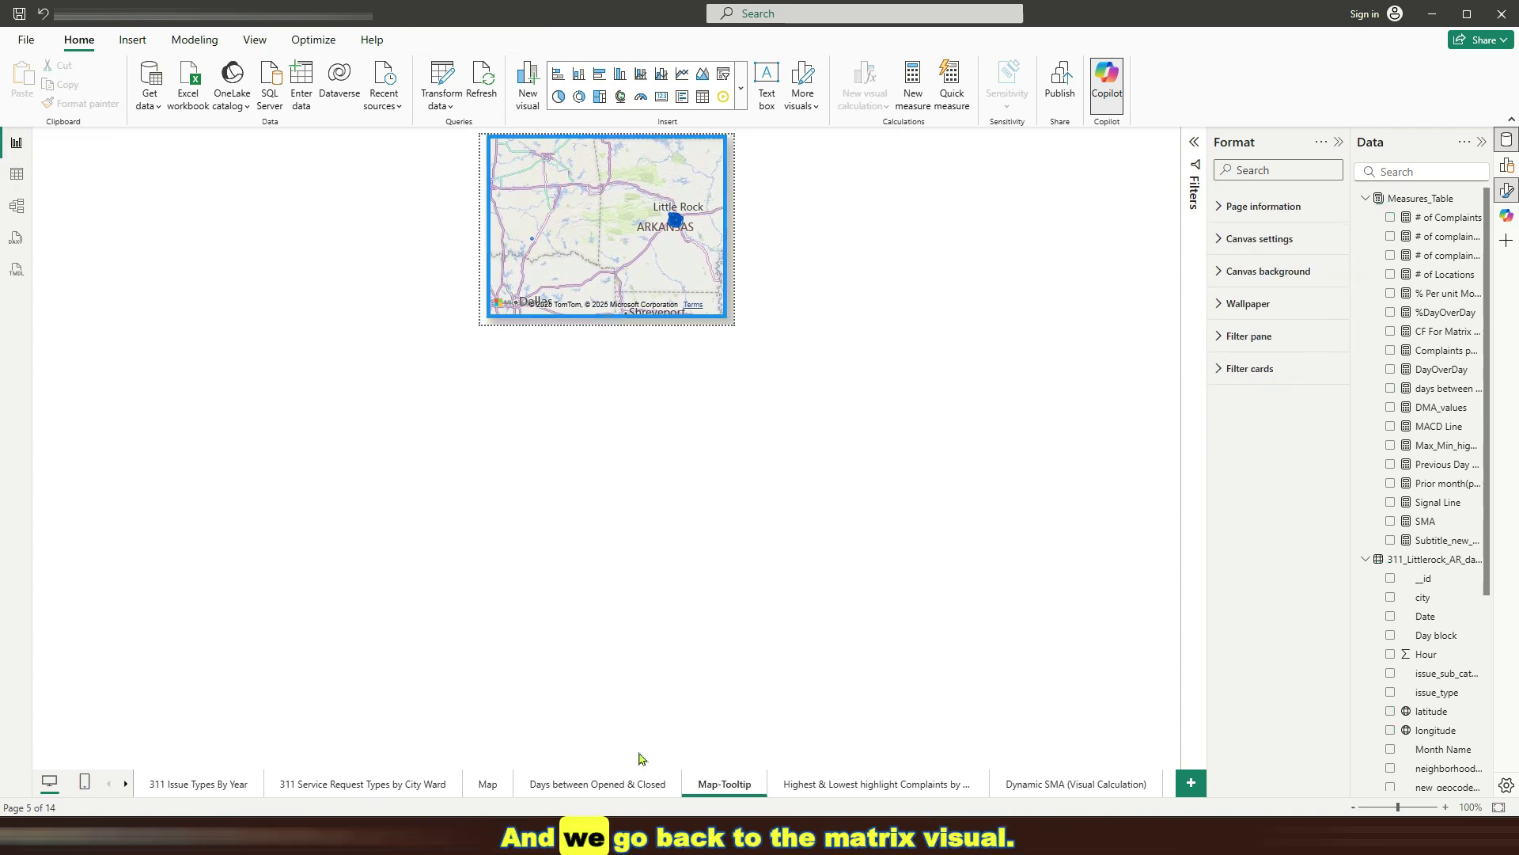
pyautogui.scroll(-5, 182, 787)
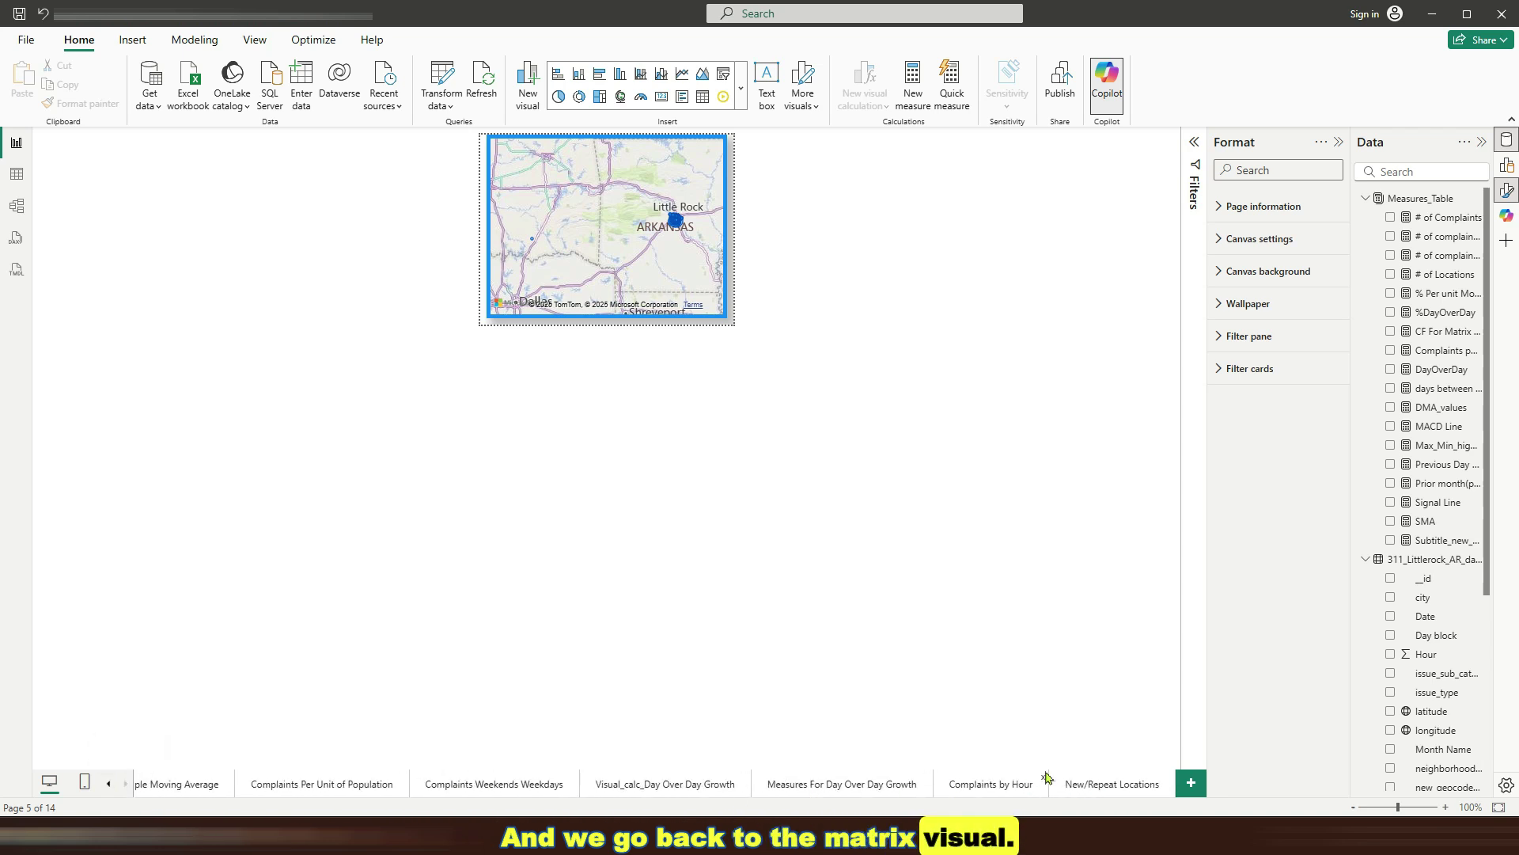
# Back on New/Repeat Locations, pick February 2016, then February 2017, in the Month-Year slicer
pyautogui.click(1076, 784)
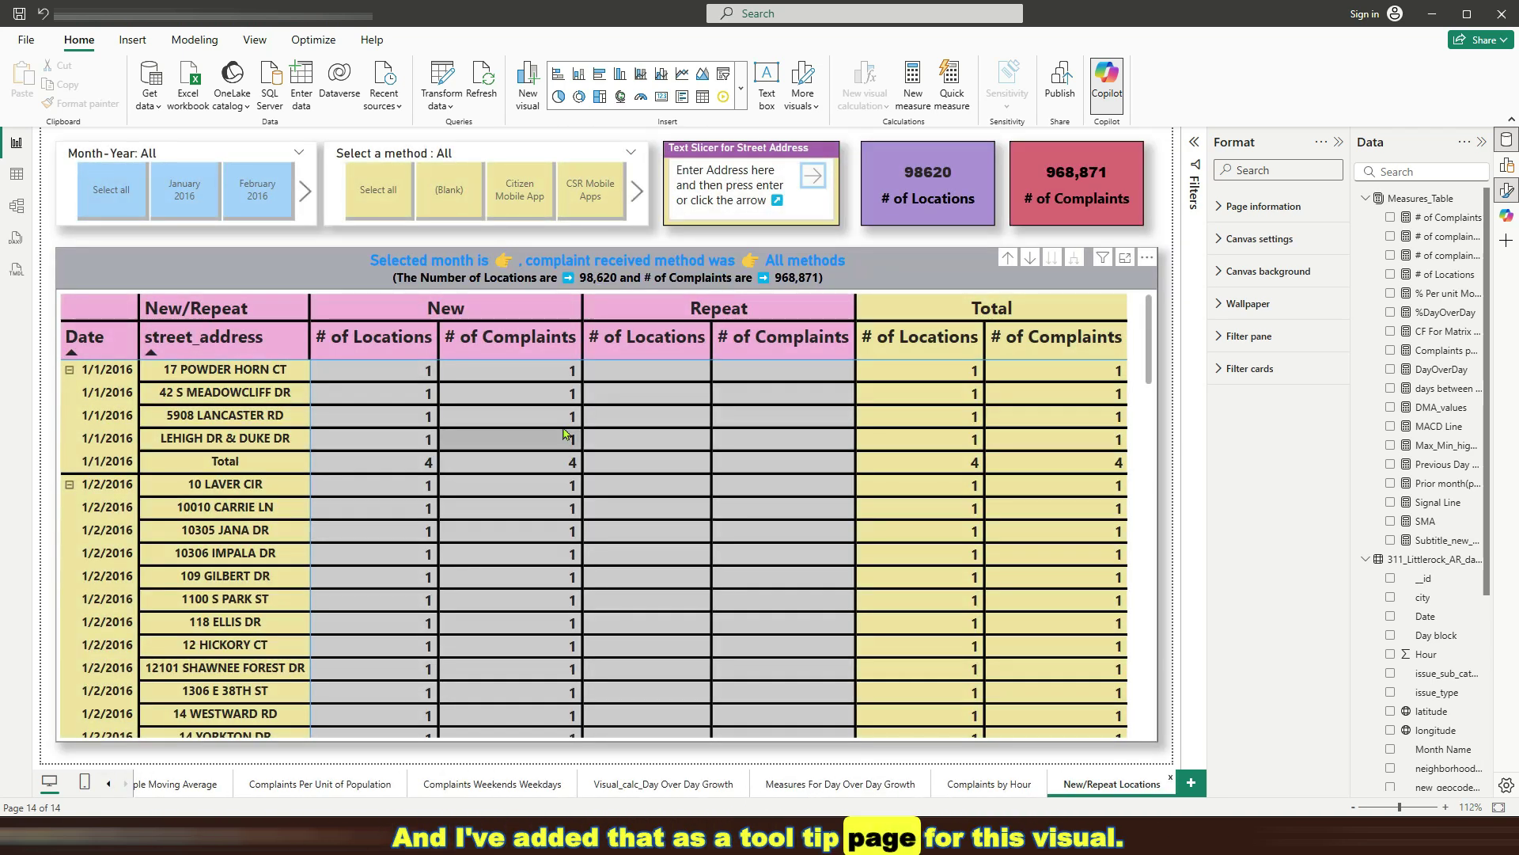
pyautogui.moveTo(405, 413)
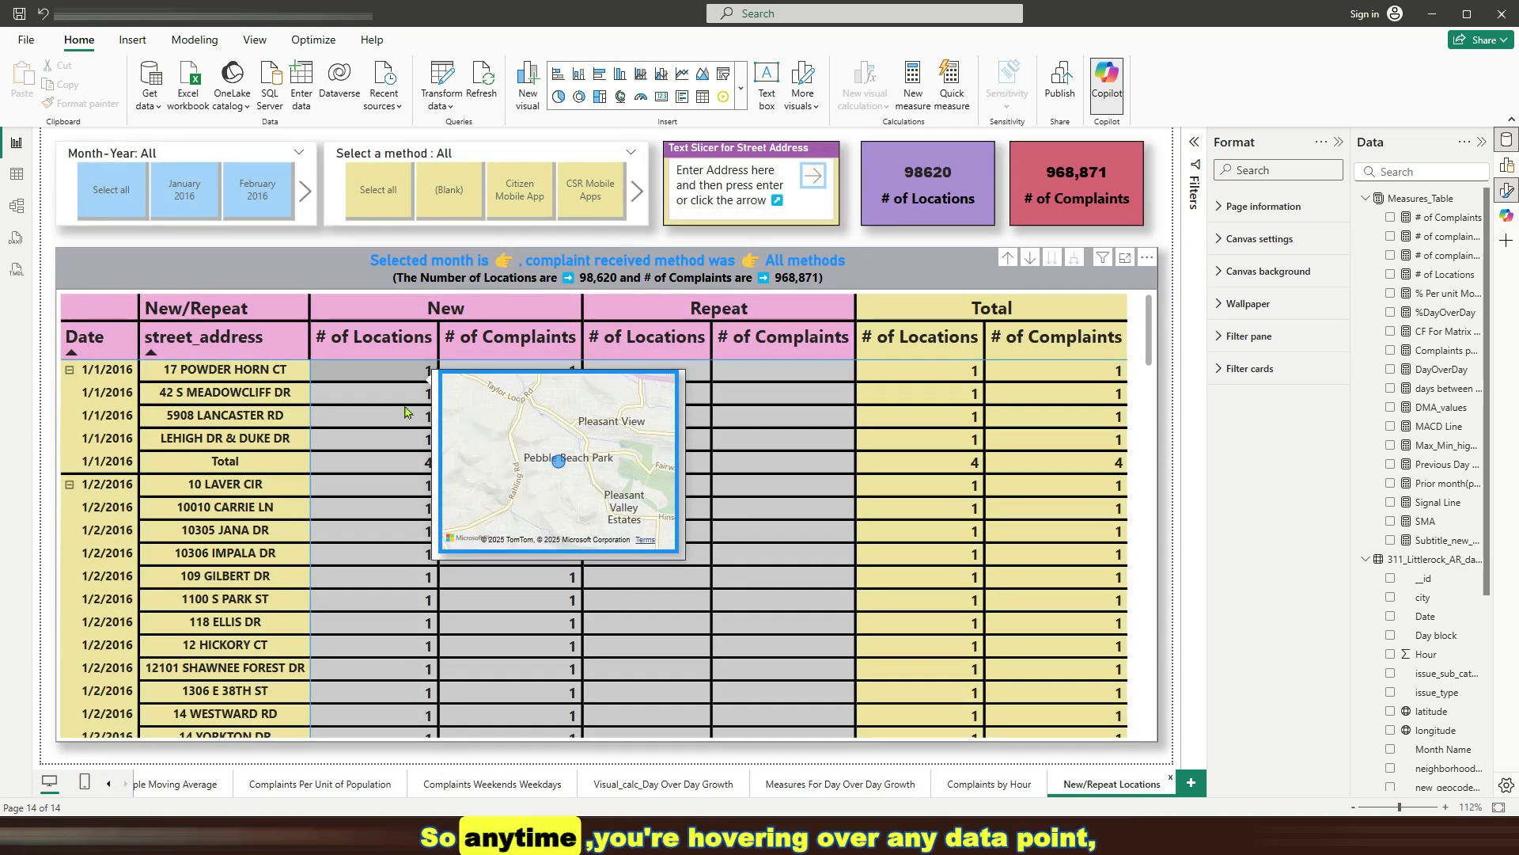
pyautogui.click(253, 187)
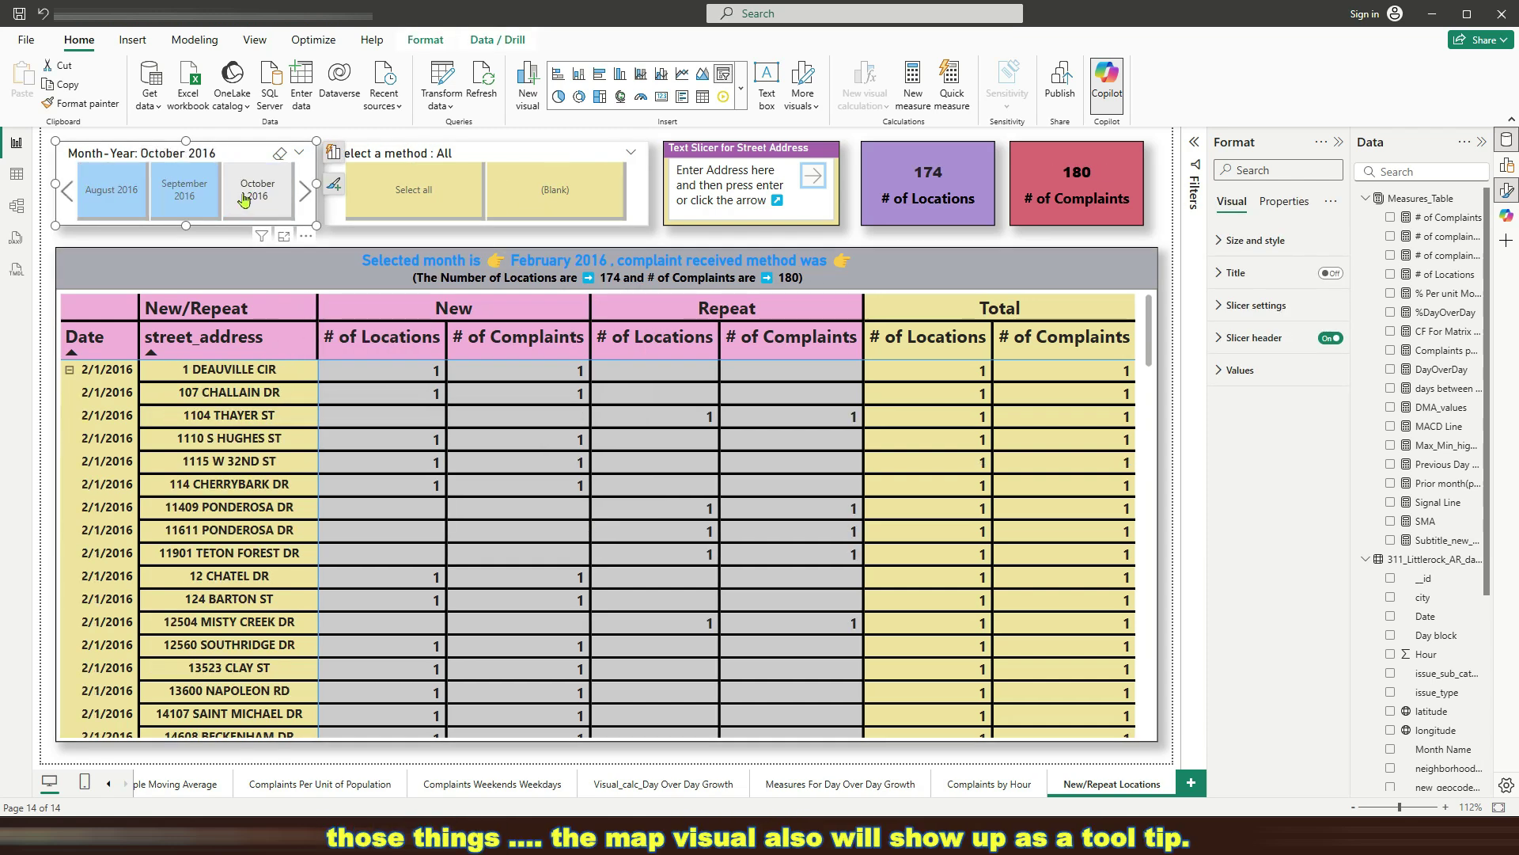
pyautogui.scroll(-2, 244, 200)
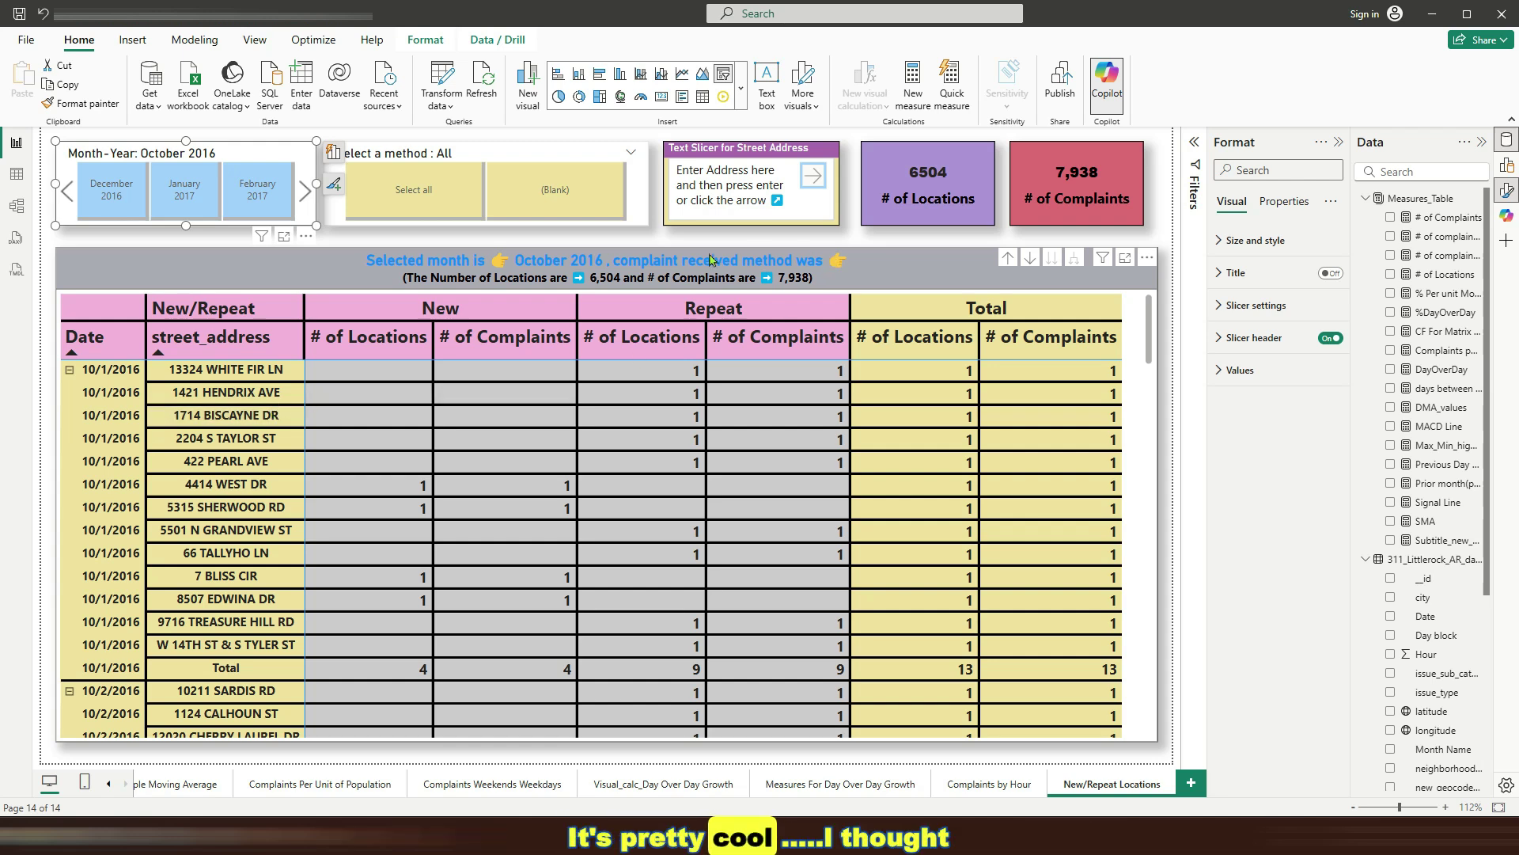
pyautogui.click(281, 220)
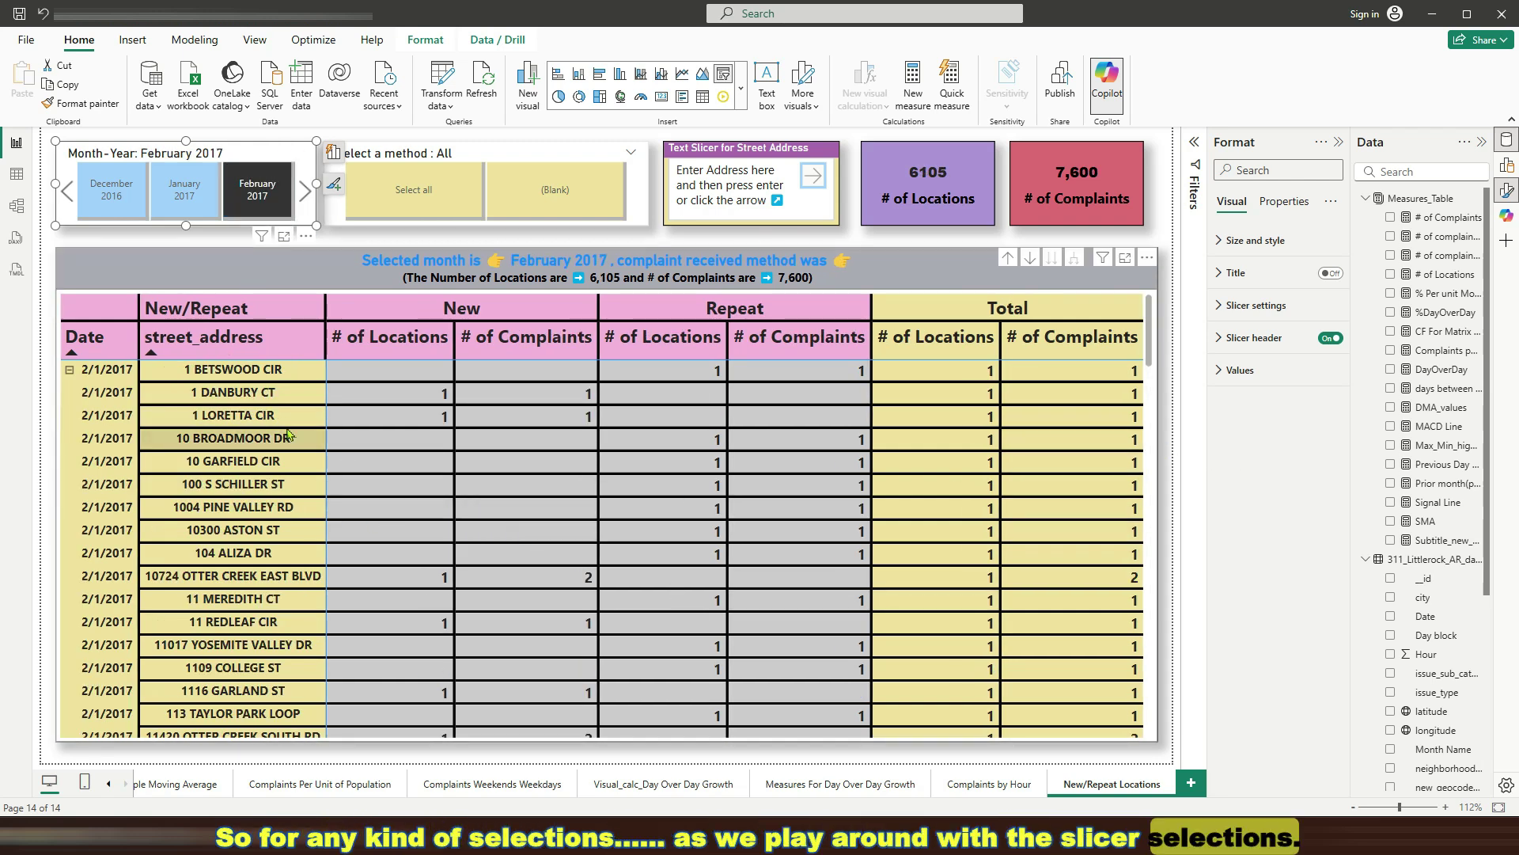
pyautogui.click(224, 394)
pyautogui.rightClick(224, 395)
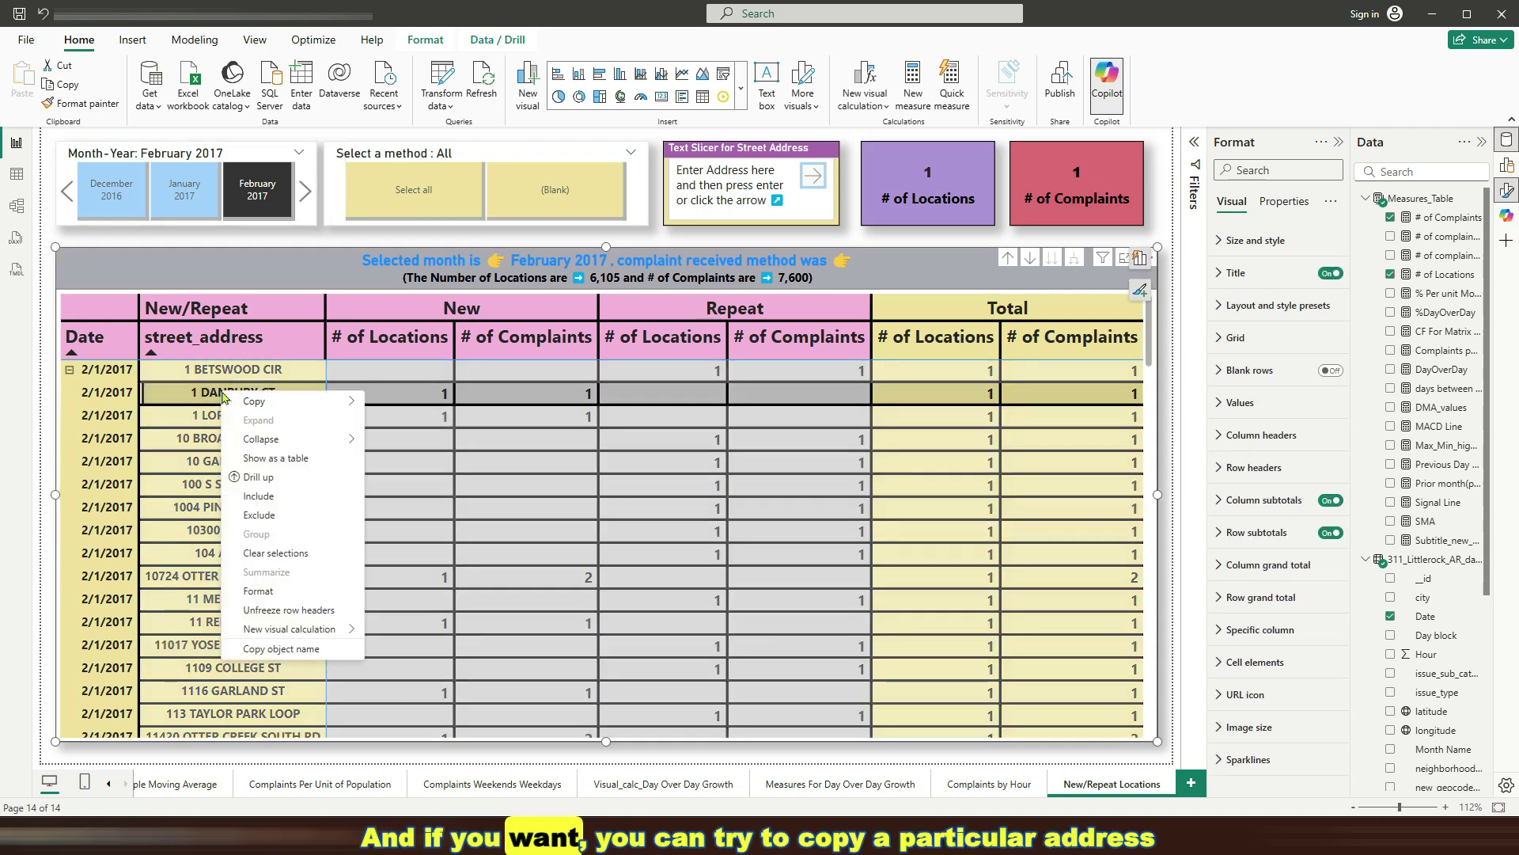
pyautogui.moveTo(255, 401)
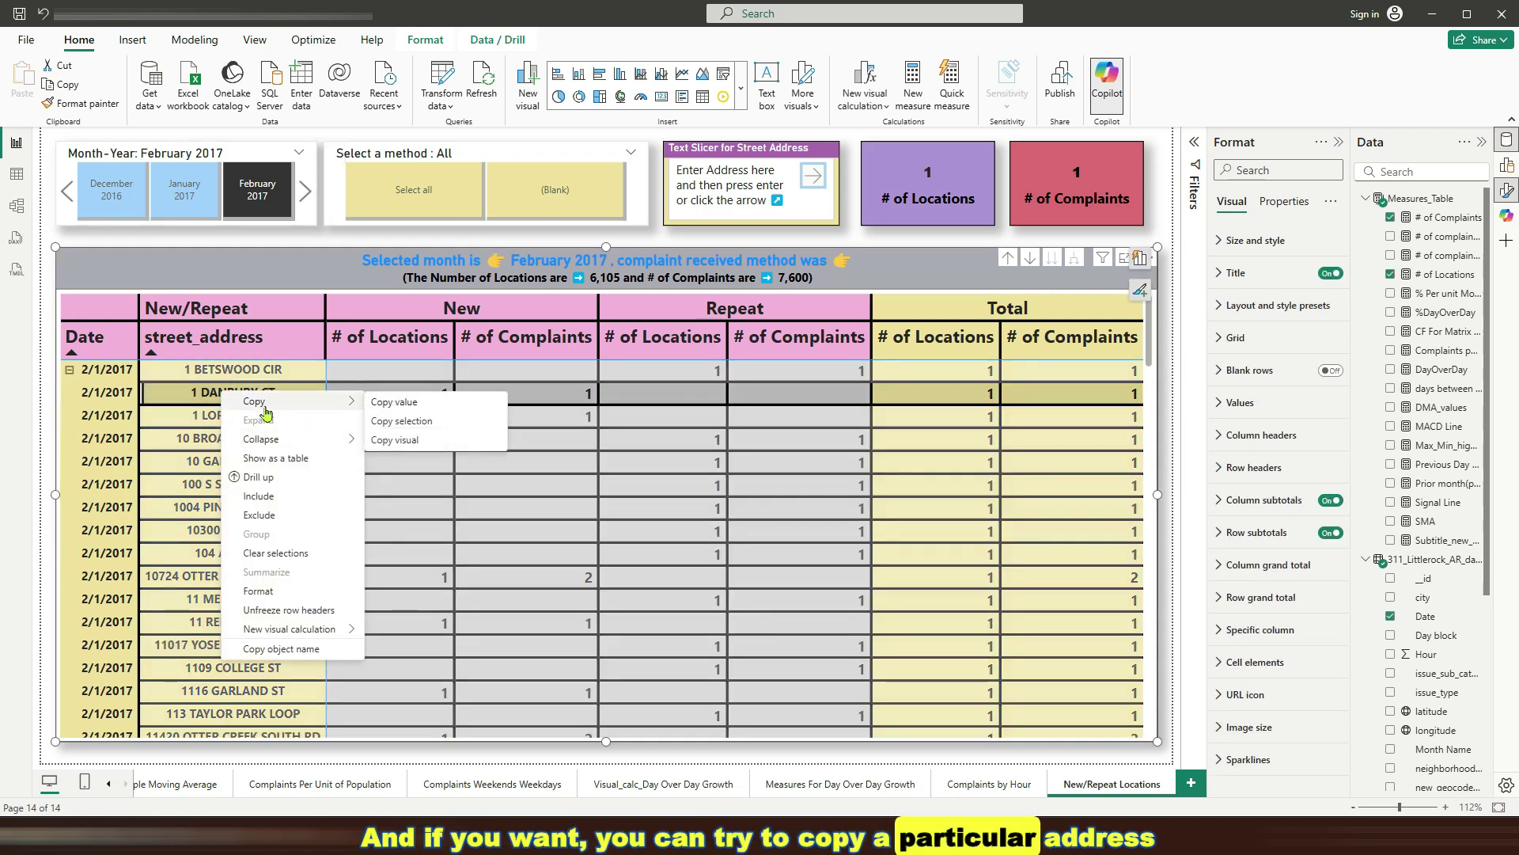
pyautogui.click(394, 402)
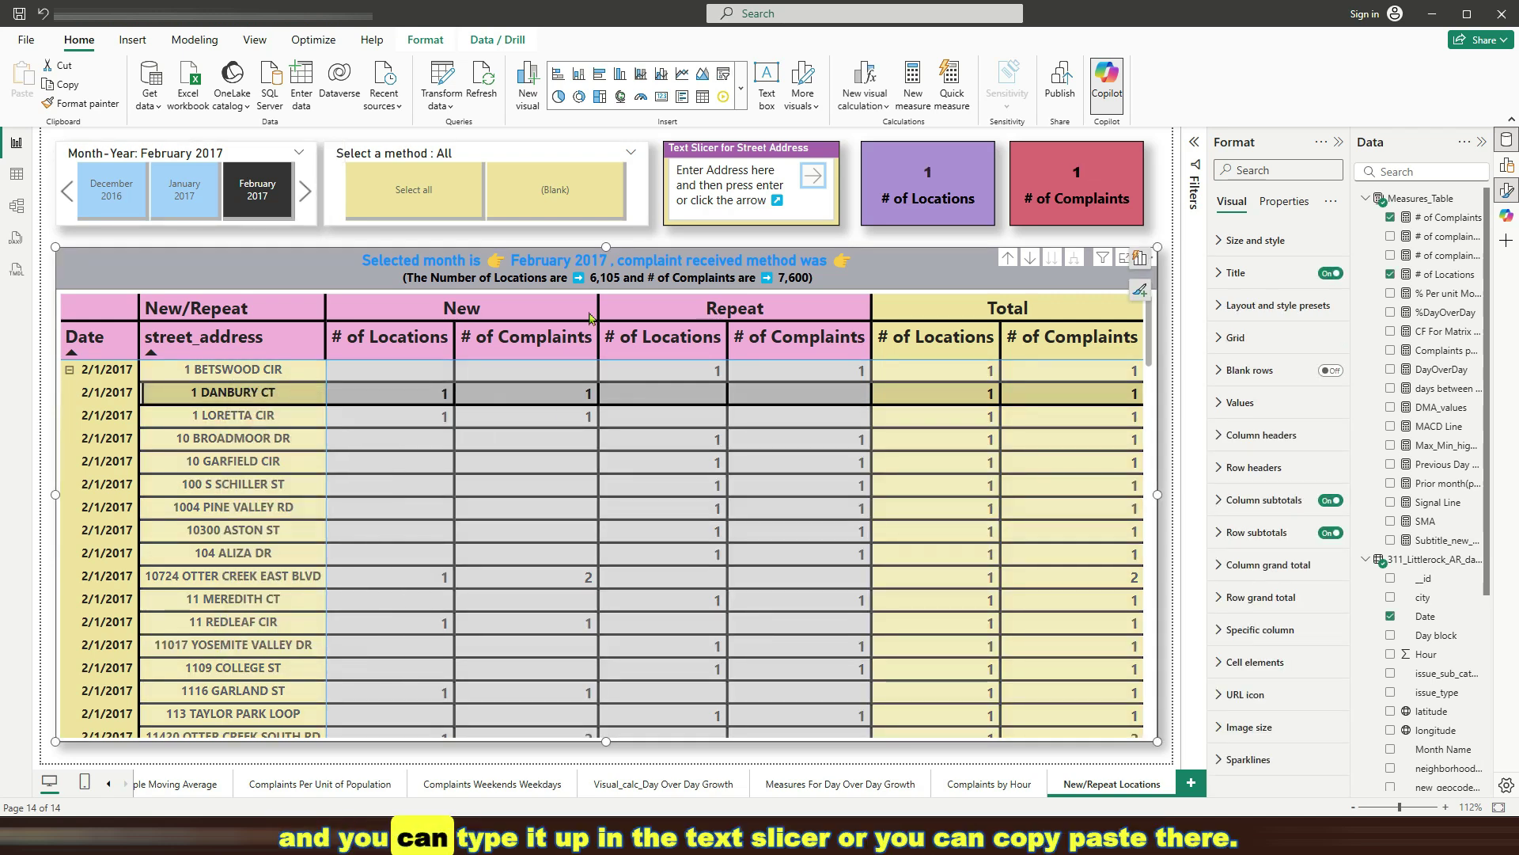
pyautogui.click(696, 177)
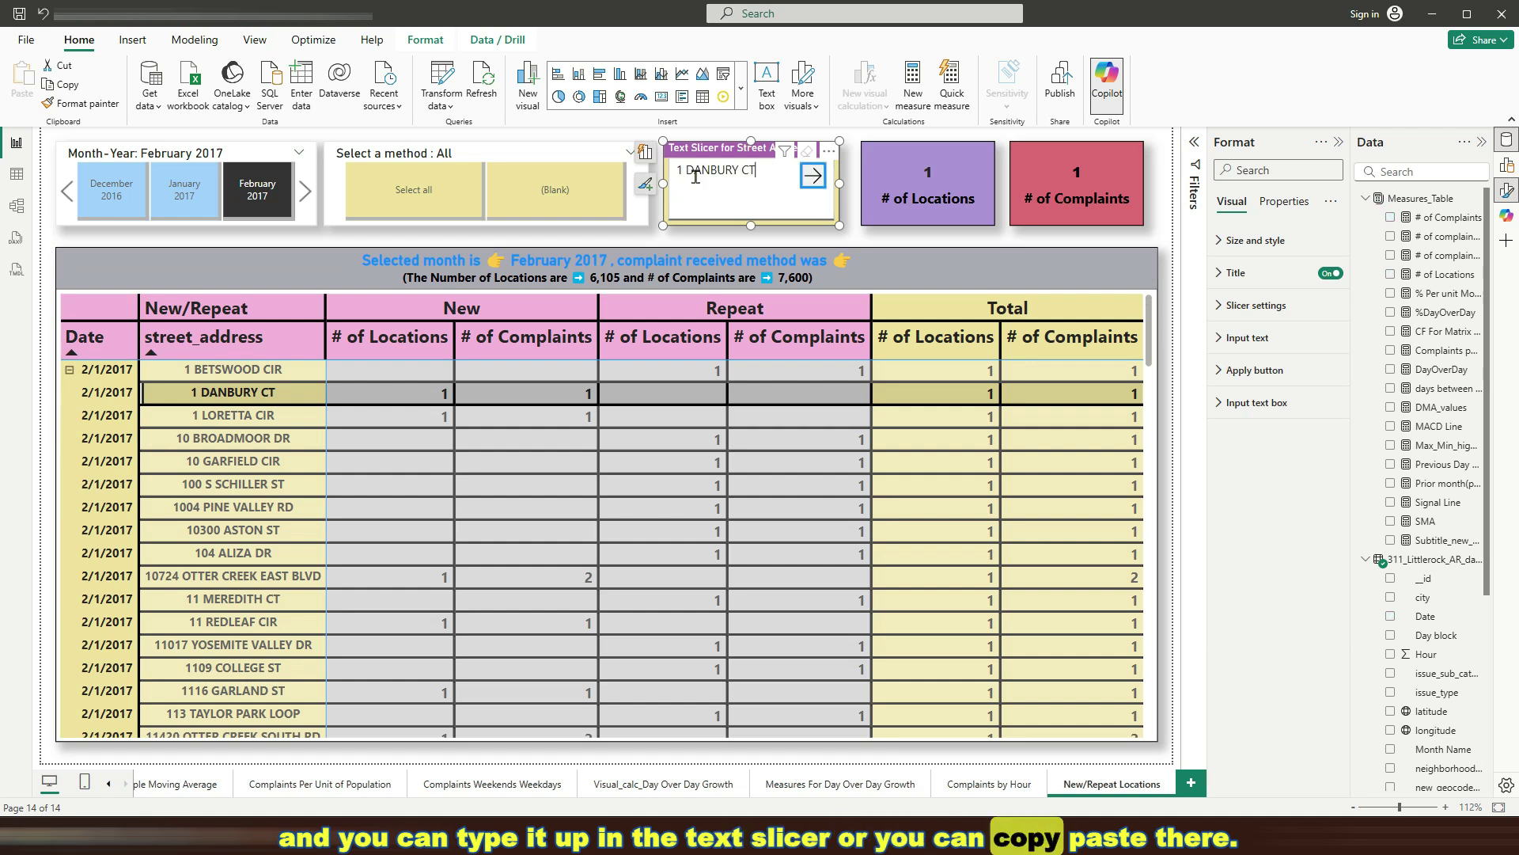
pyautogui.press('Return')
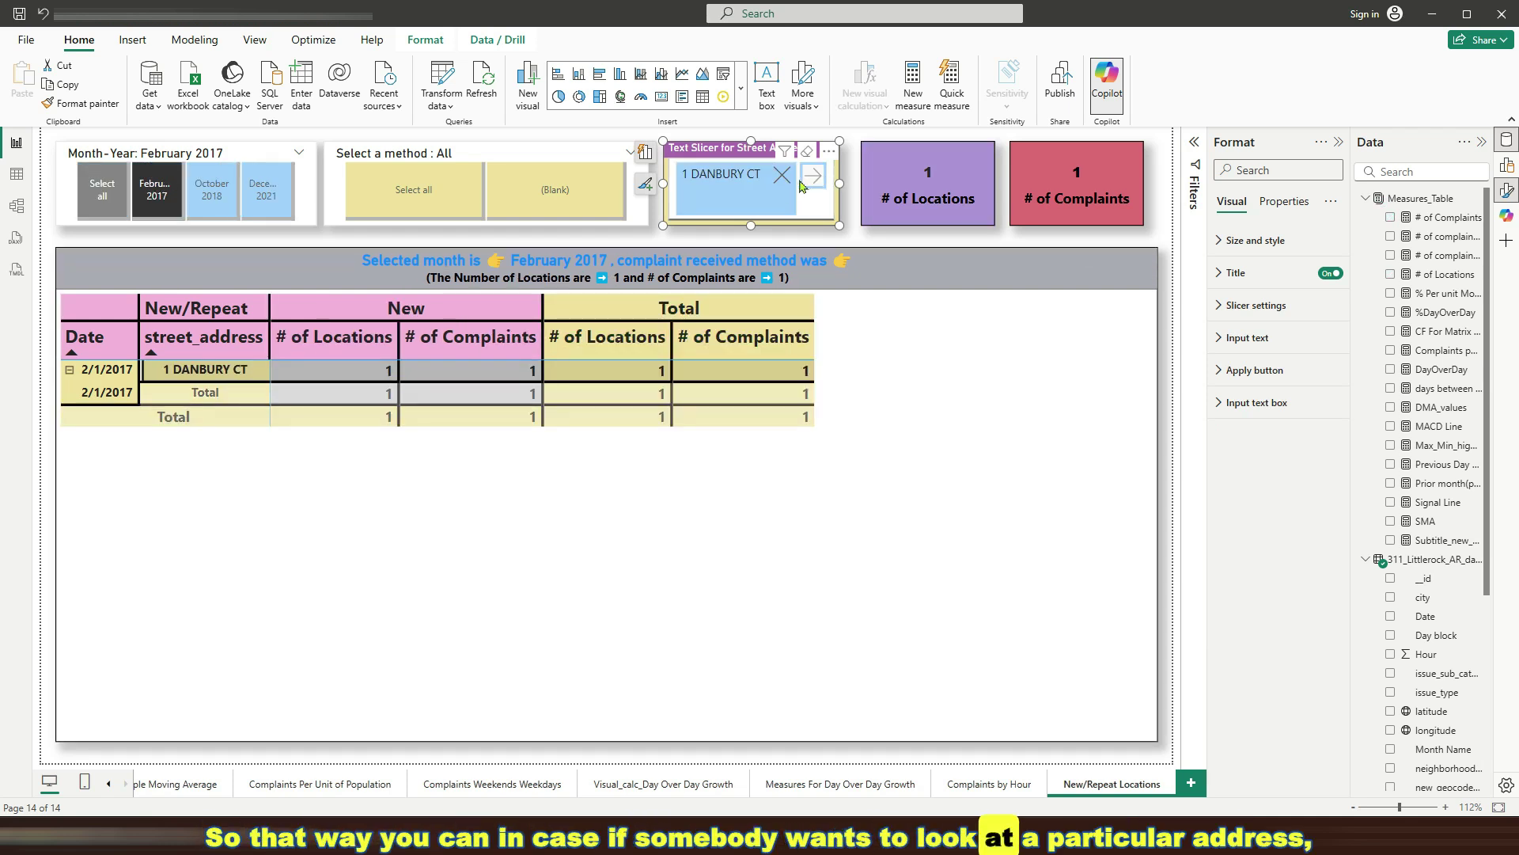
pyautogui.click(782, 174)
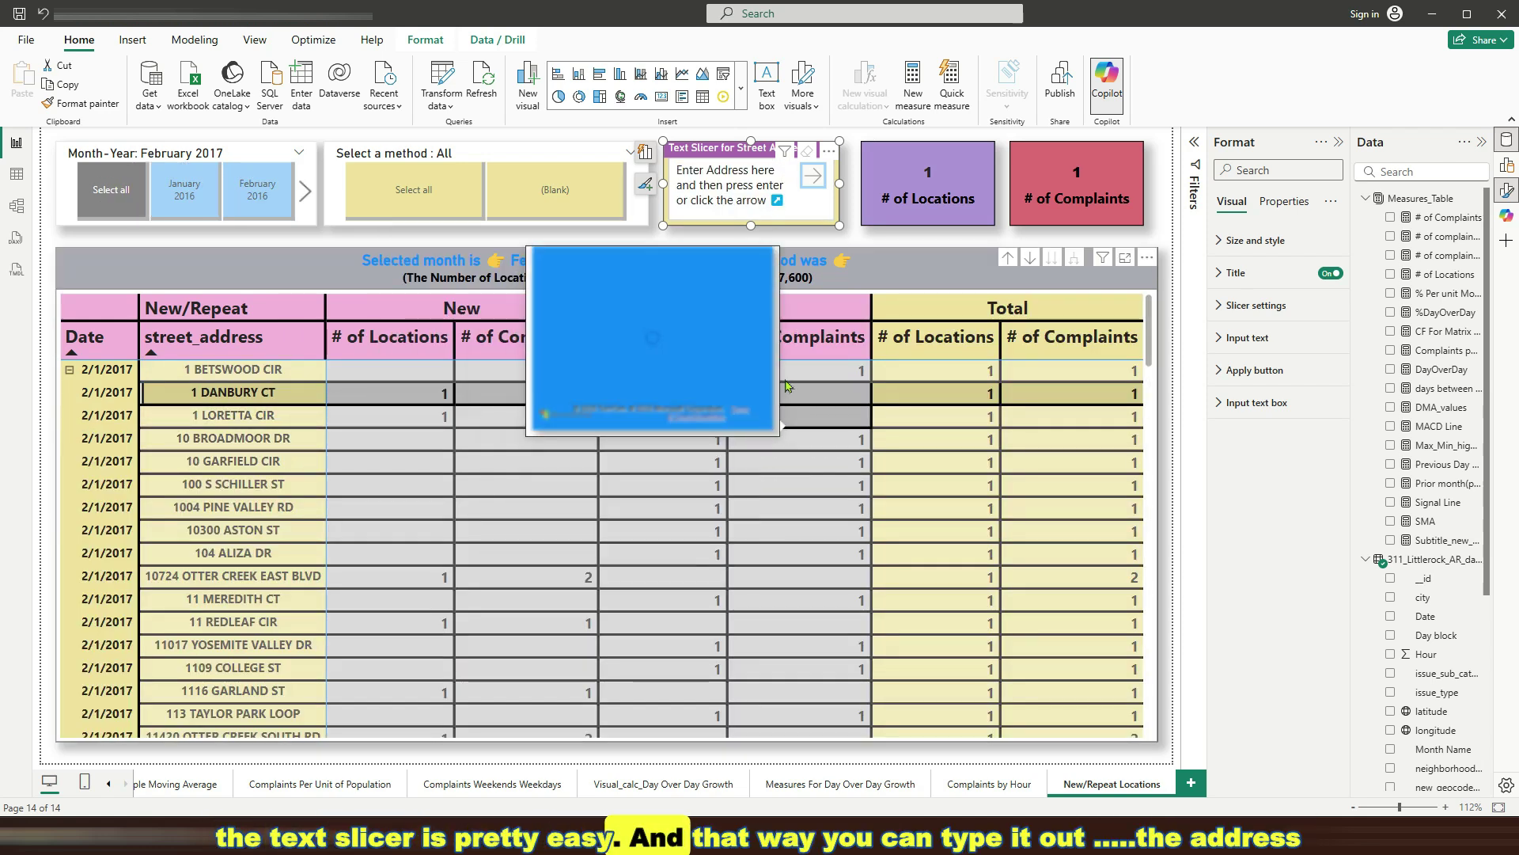
pyautogui.click(257, 586)
pyautogui.rightClick(257, 587)
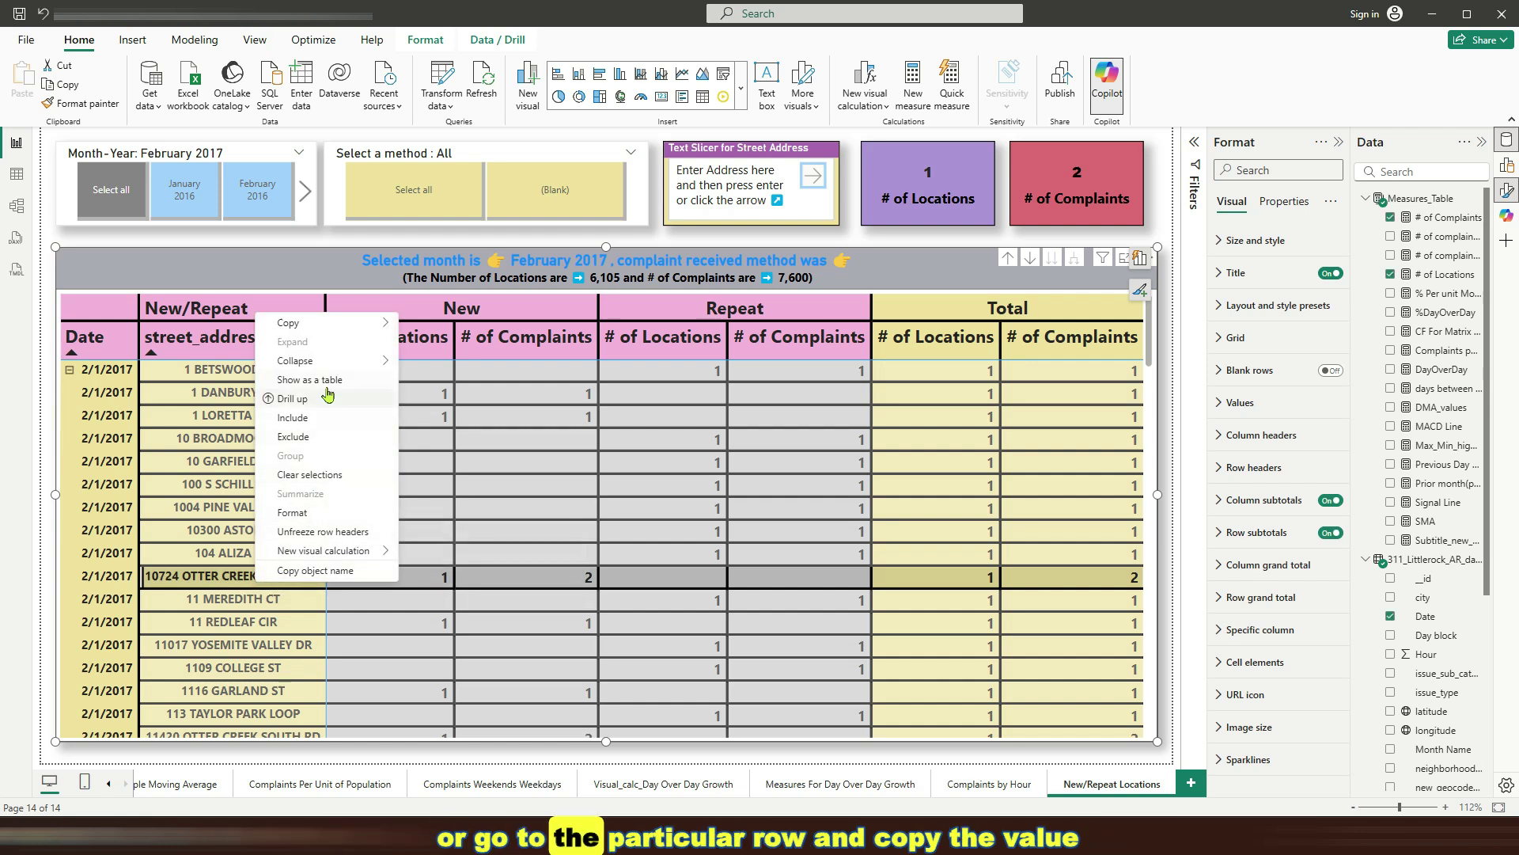
pyautogui.moveTo(372, 323)
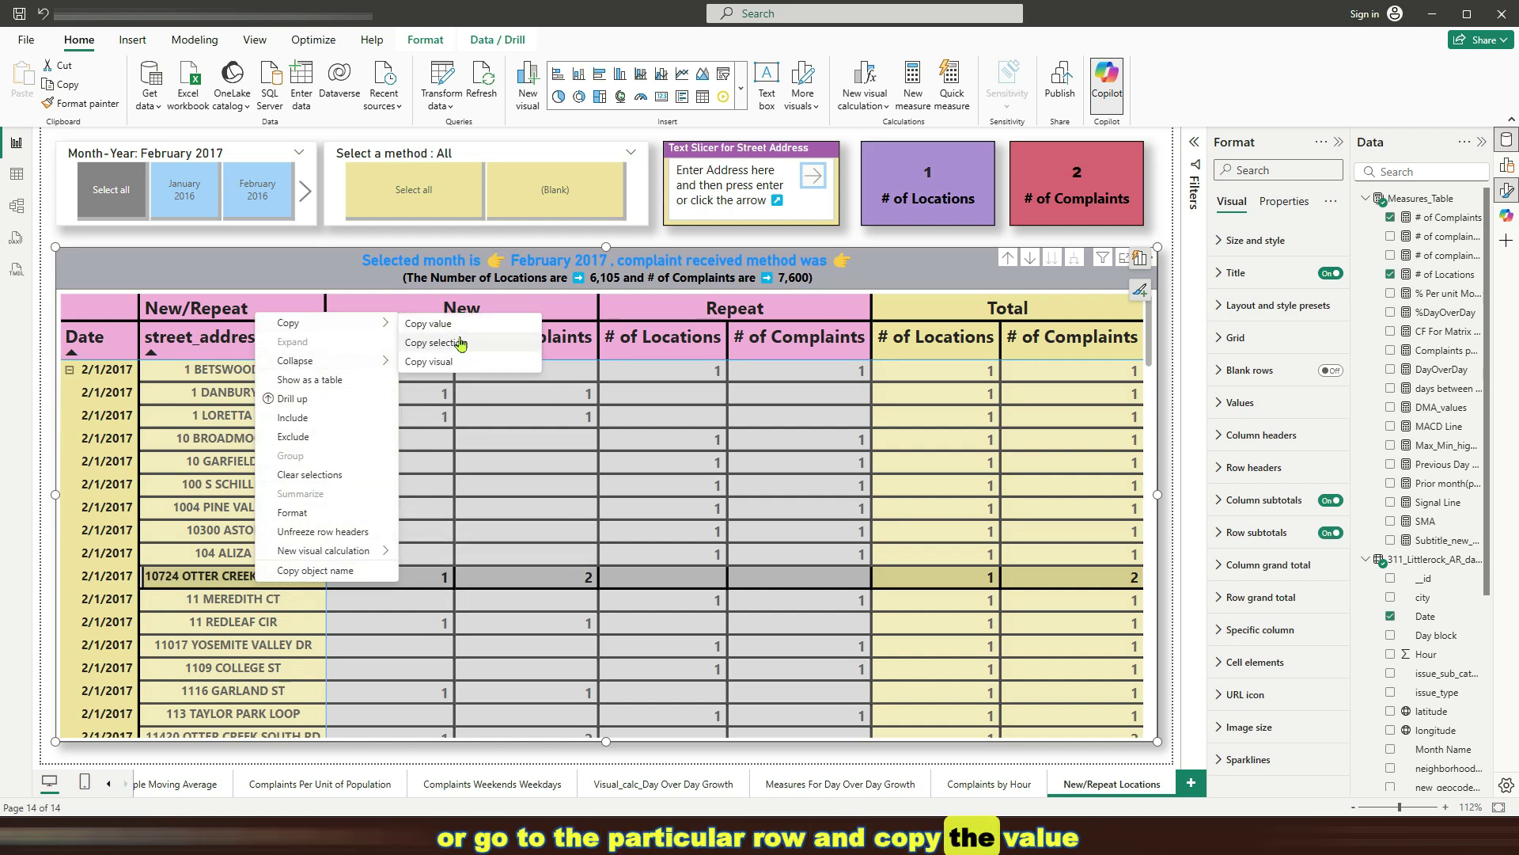
pyautogui.click(460, 344)
pyautogui.click(714, 183)
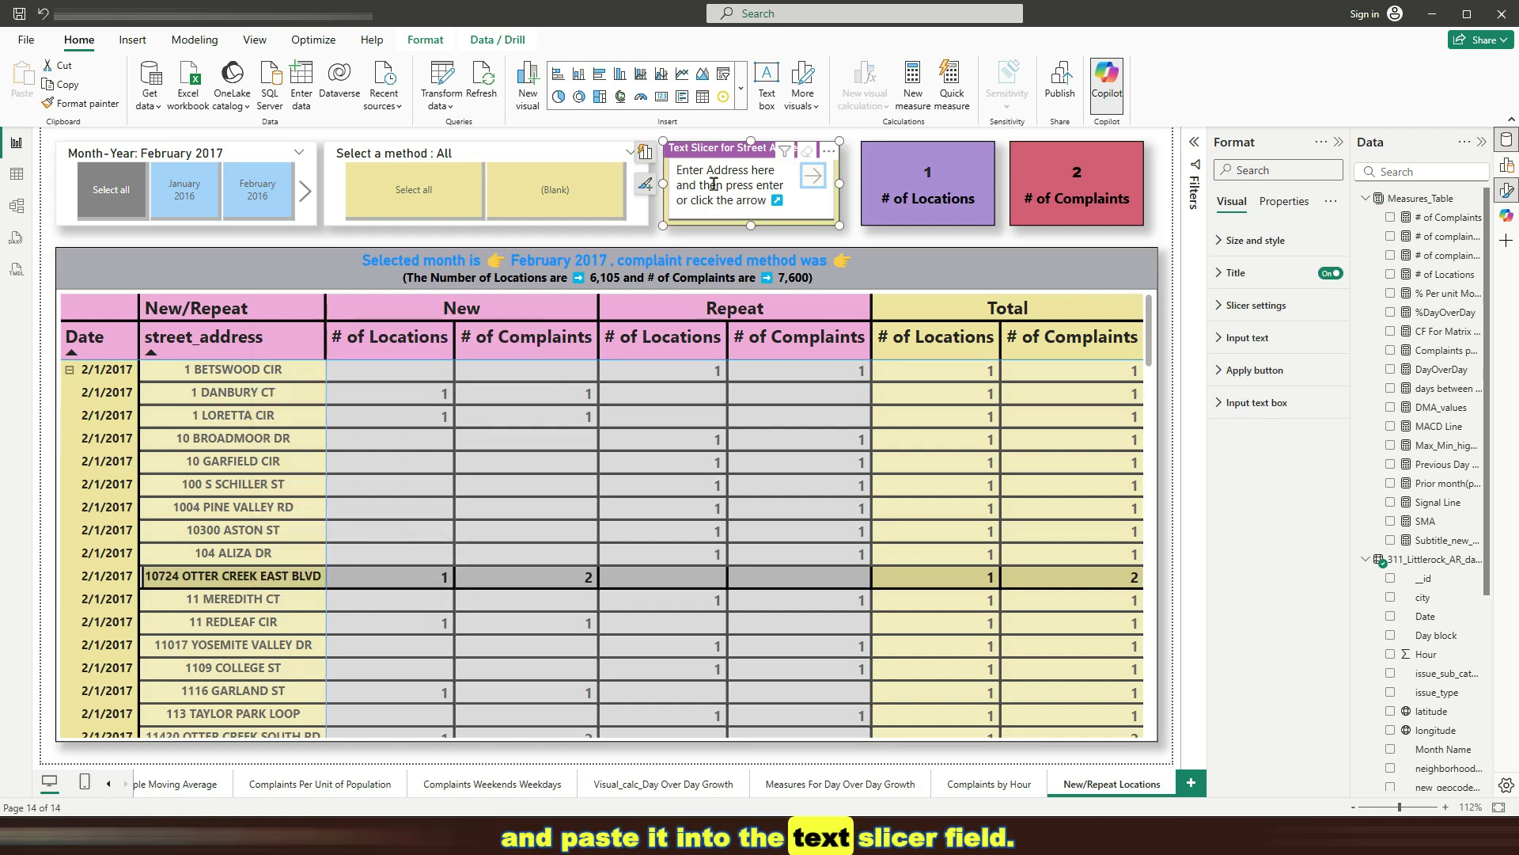
pyautogui.hotkey('ctrl', 'v')
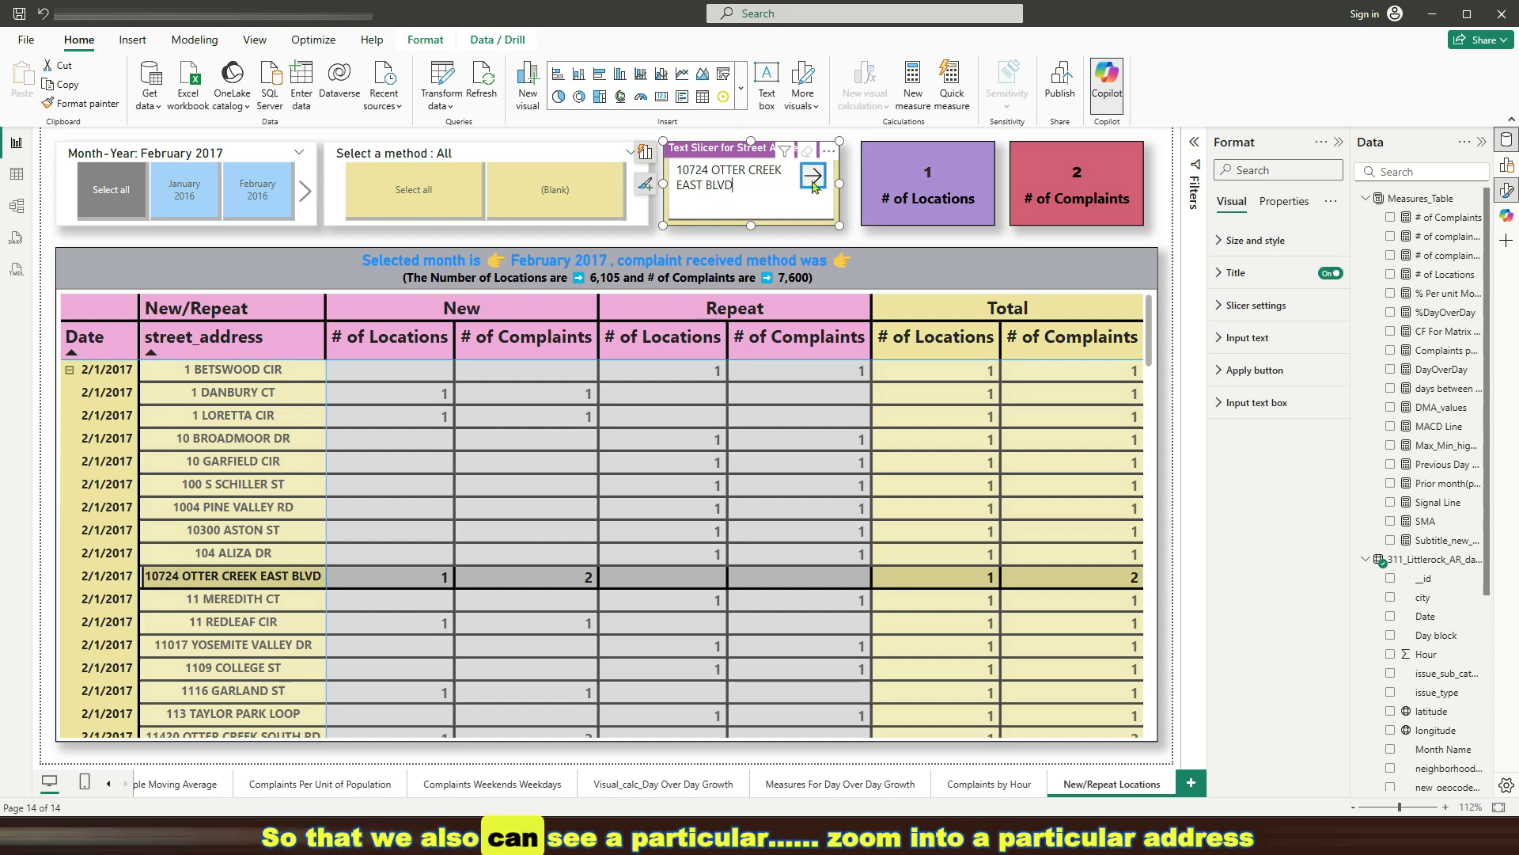
pyautogui.click(812, 176)
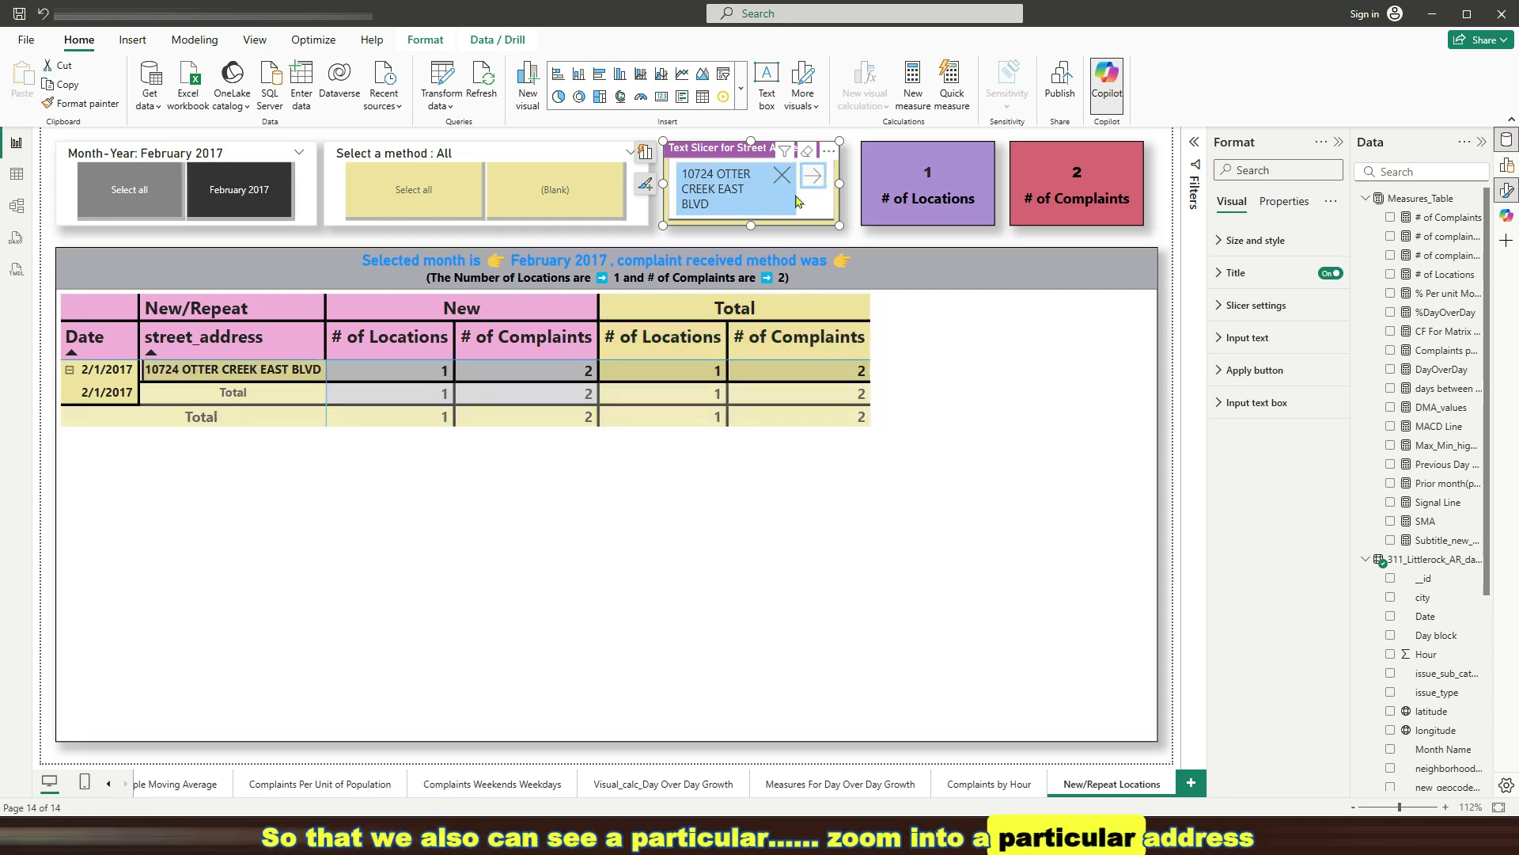
pyautogui.click(782, 175)
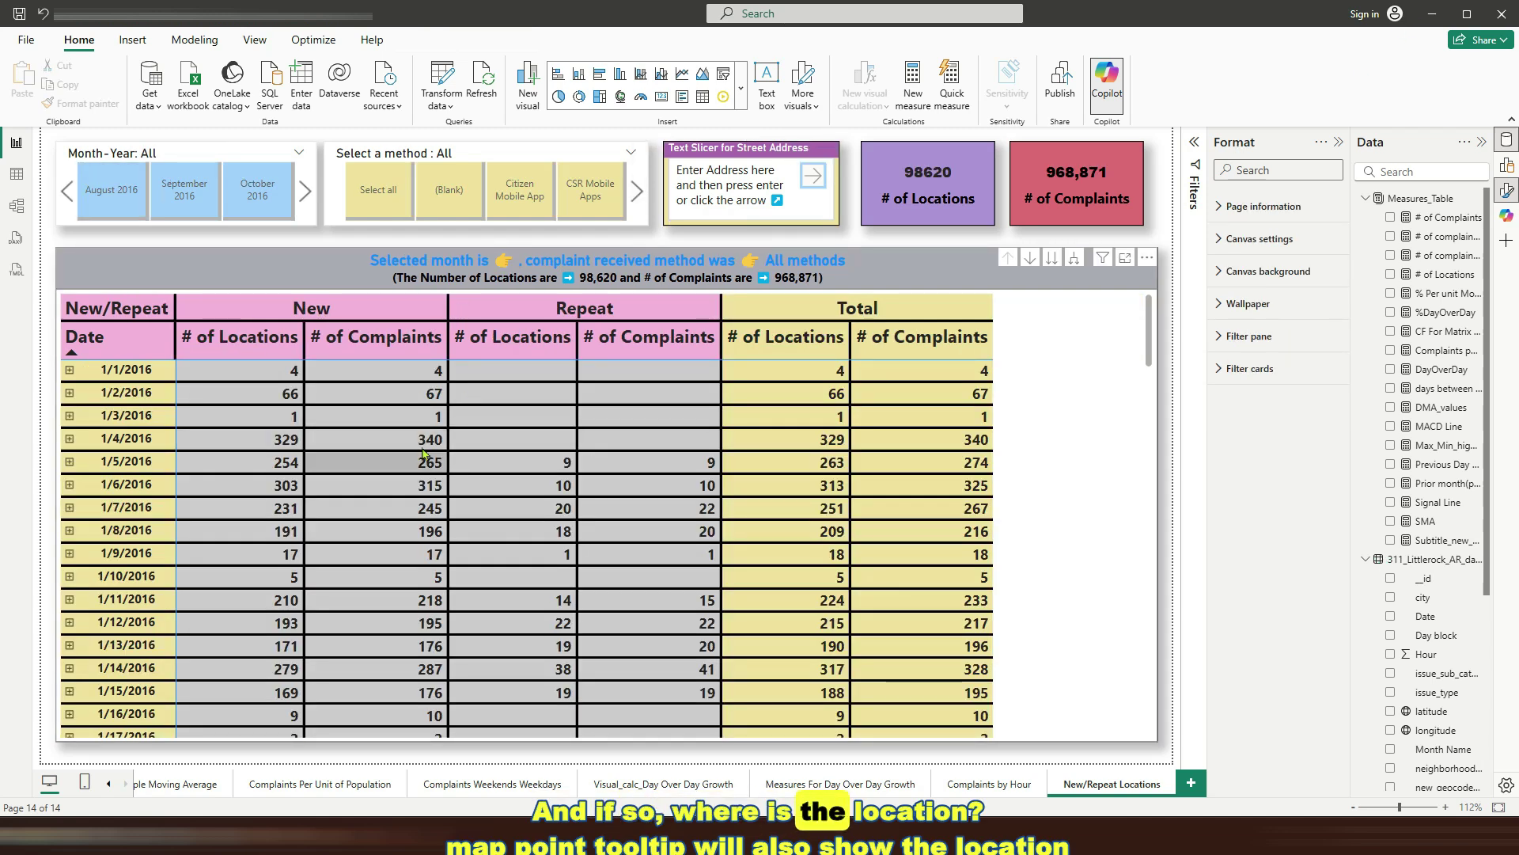
pyautogui.scroll(-5, 423, 455)
pyautogui.moveTo(985, 458)
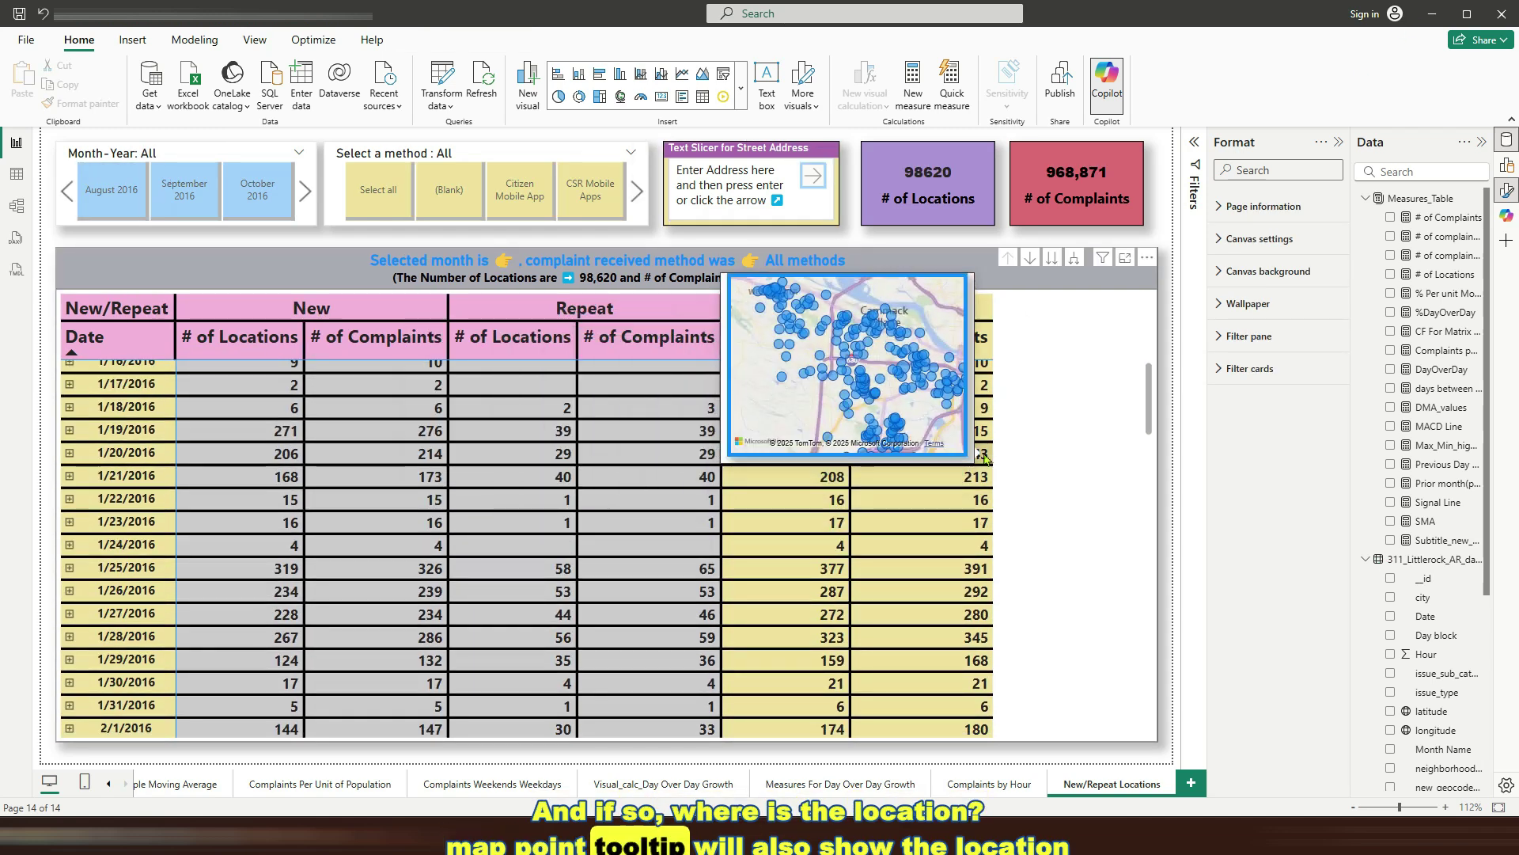
pyautogui.scroll(-1, 985, 458)
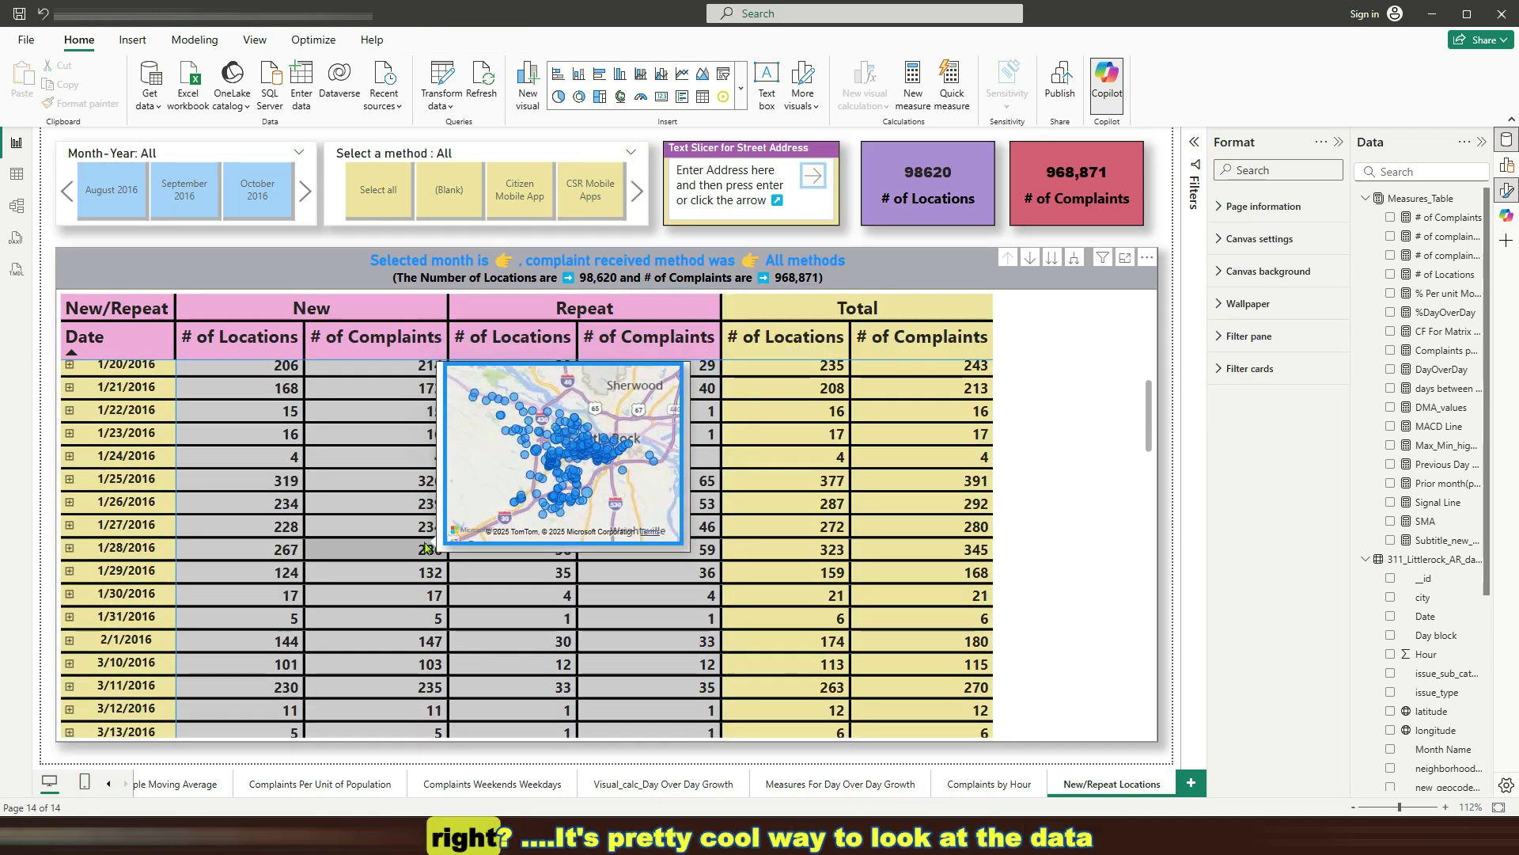
pyautogui.click(1157, 485)
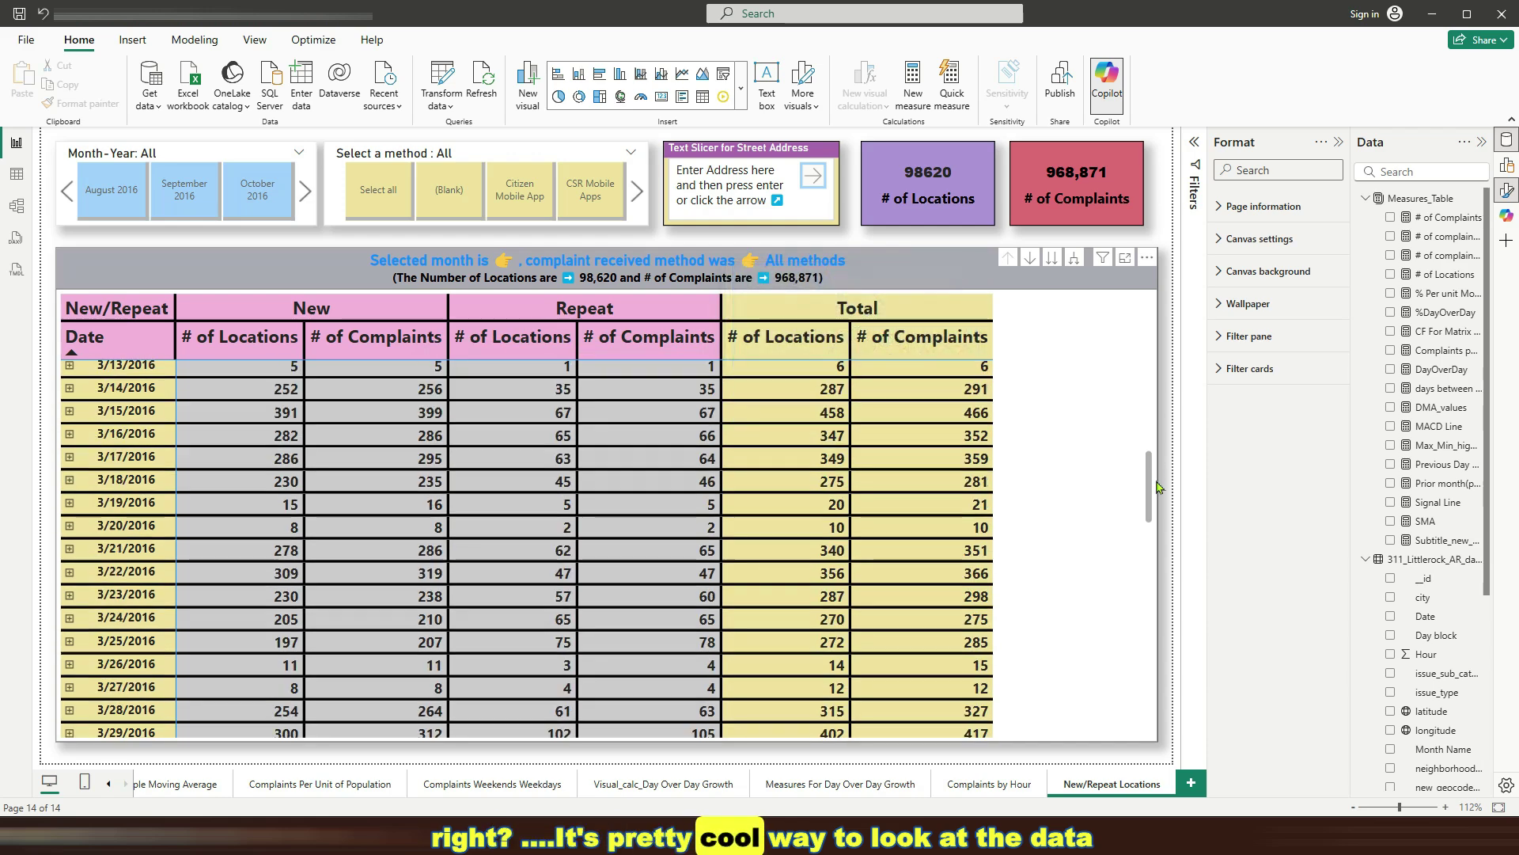
pyautogui.moveTo(1156, 486); pyautogui.dragTo(1142, 345)
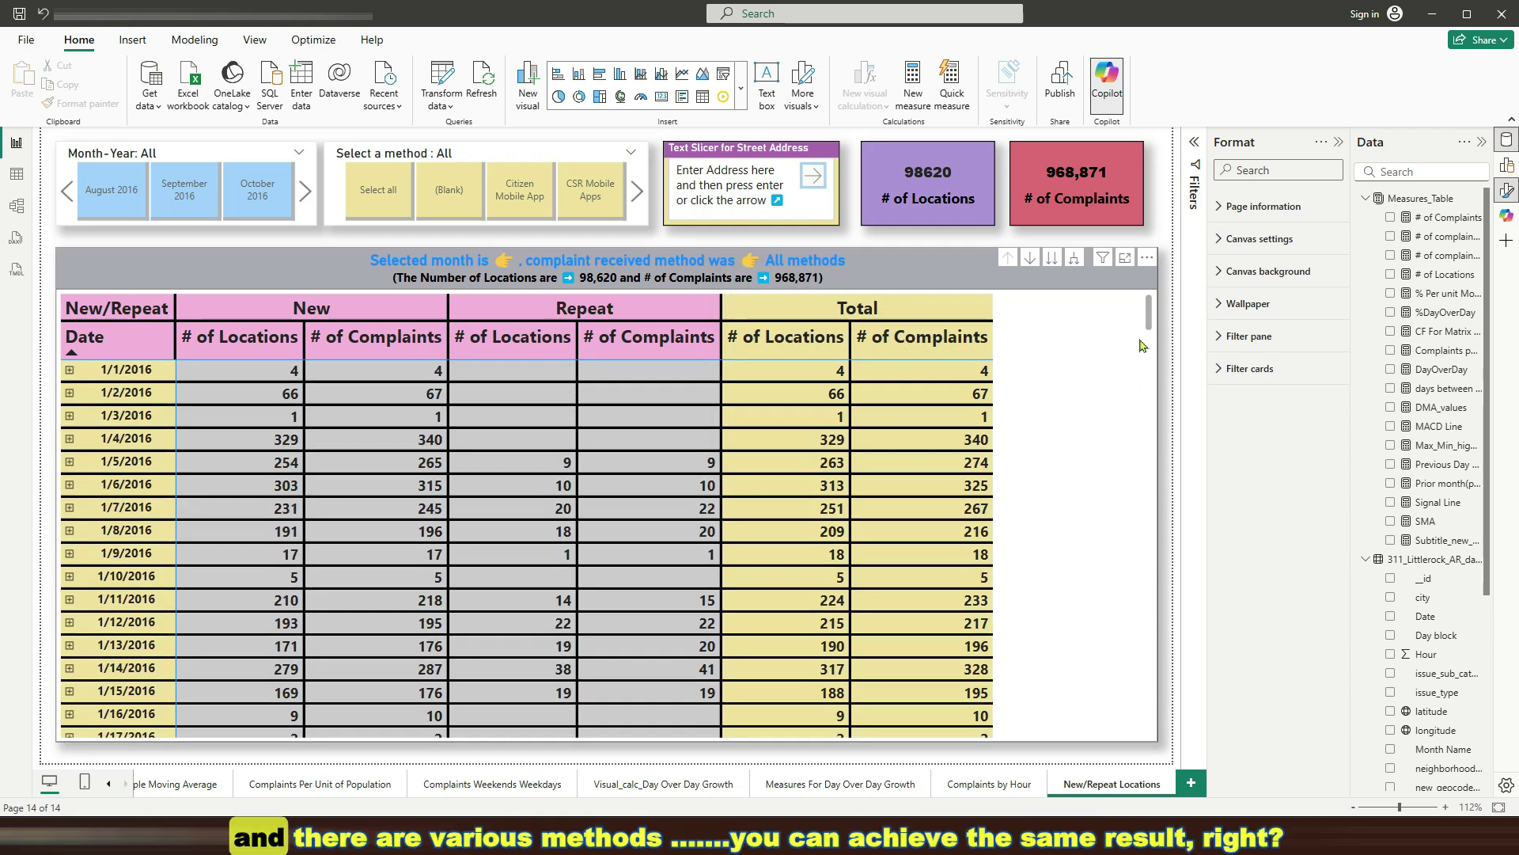
pyautogui.click(1142, 345)
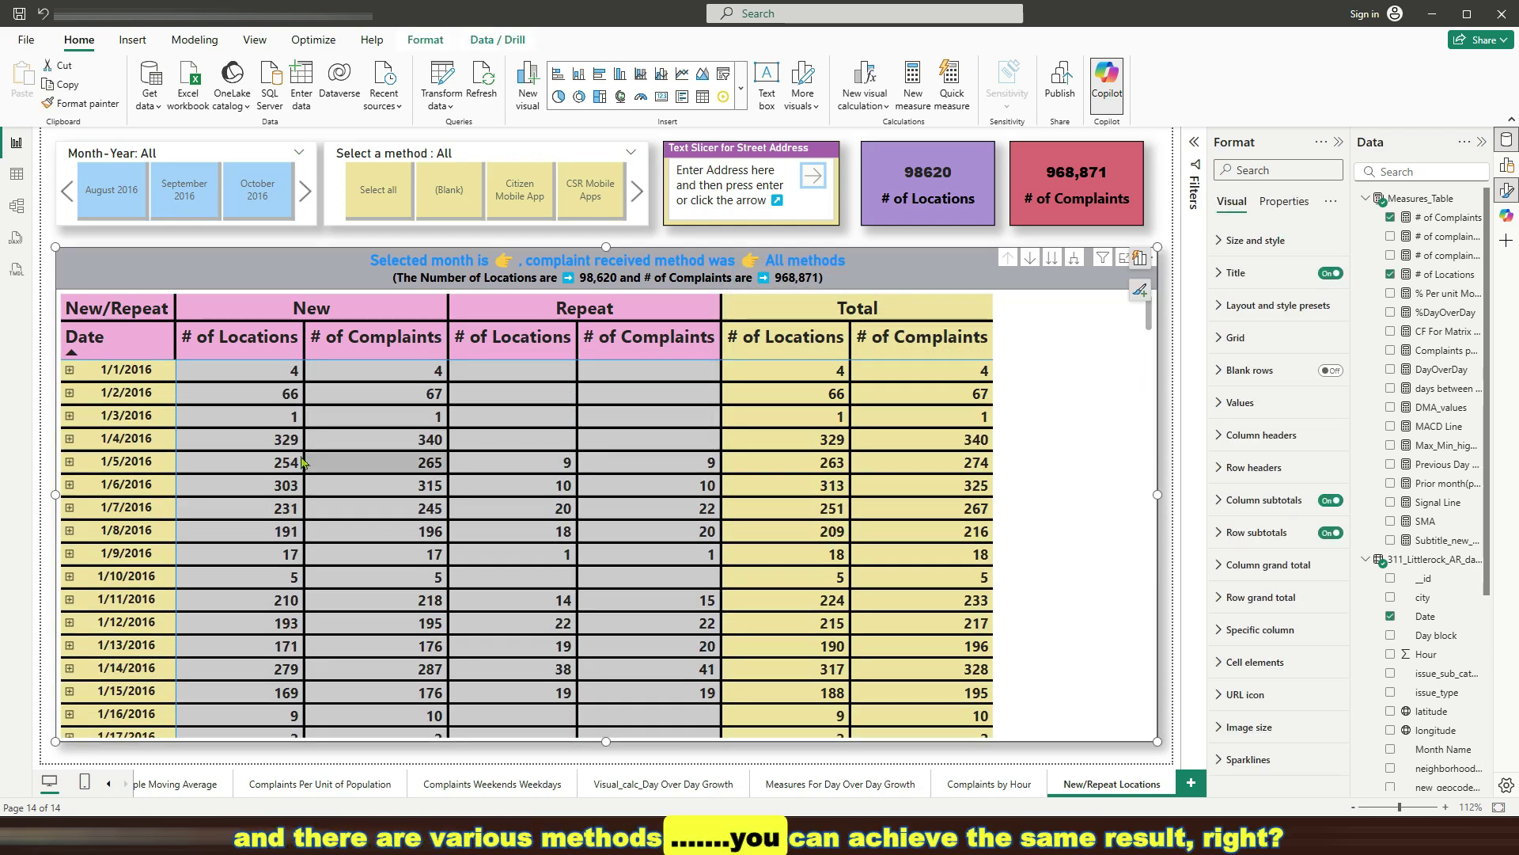
# Drill the matrix down to street addresses and filter the address slicer to 1 AIRPORT RD
pyautogui.click(1052, 261)
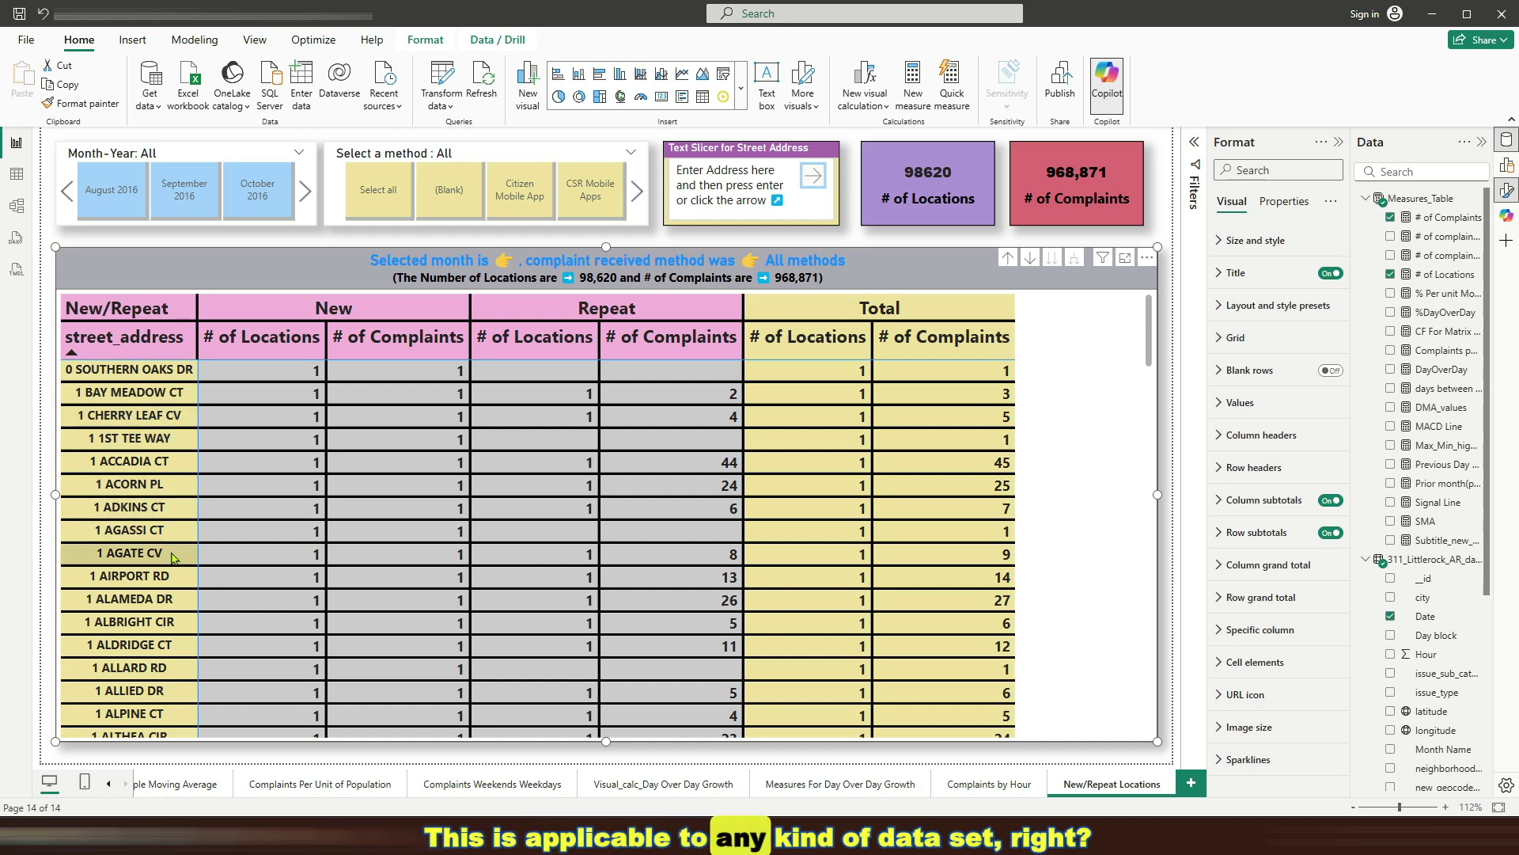
pyautogui.click(135, 576)
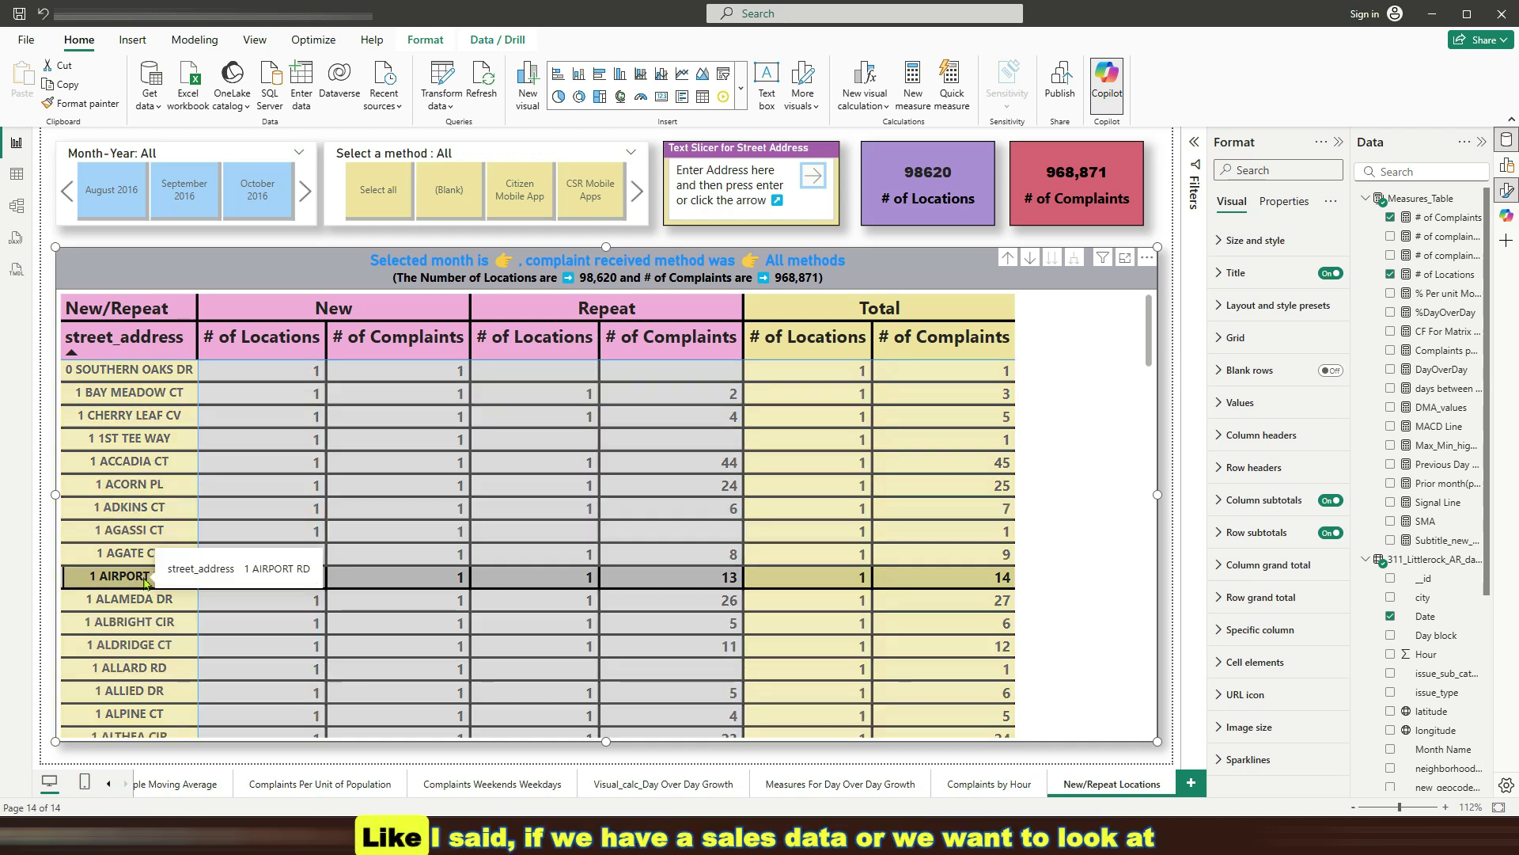
pyautogui.rightClick(144, 581)
pyautogui.moveTo(222, 587)
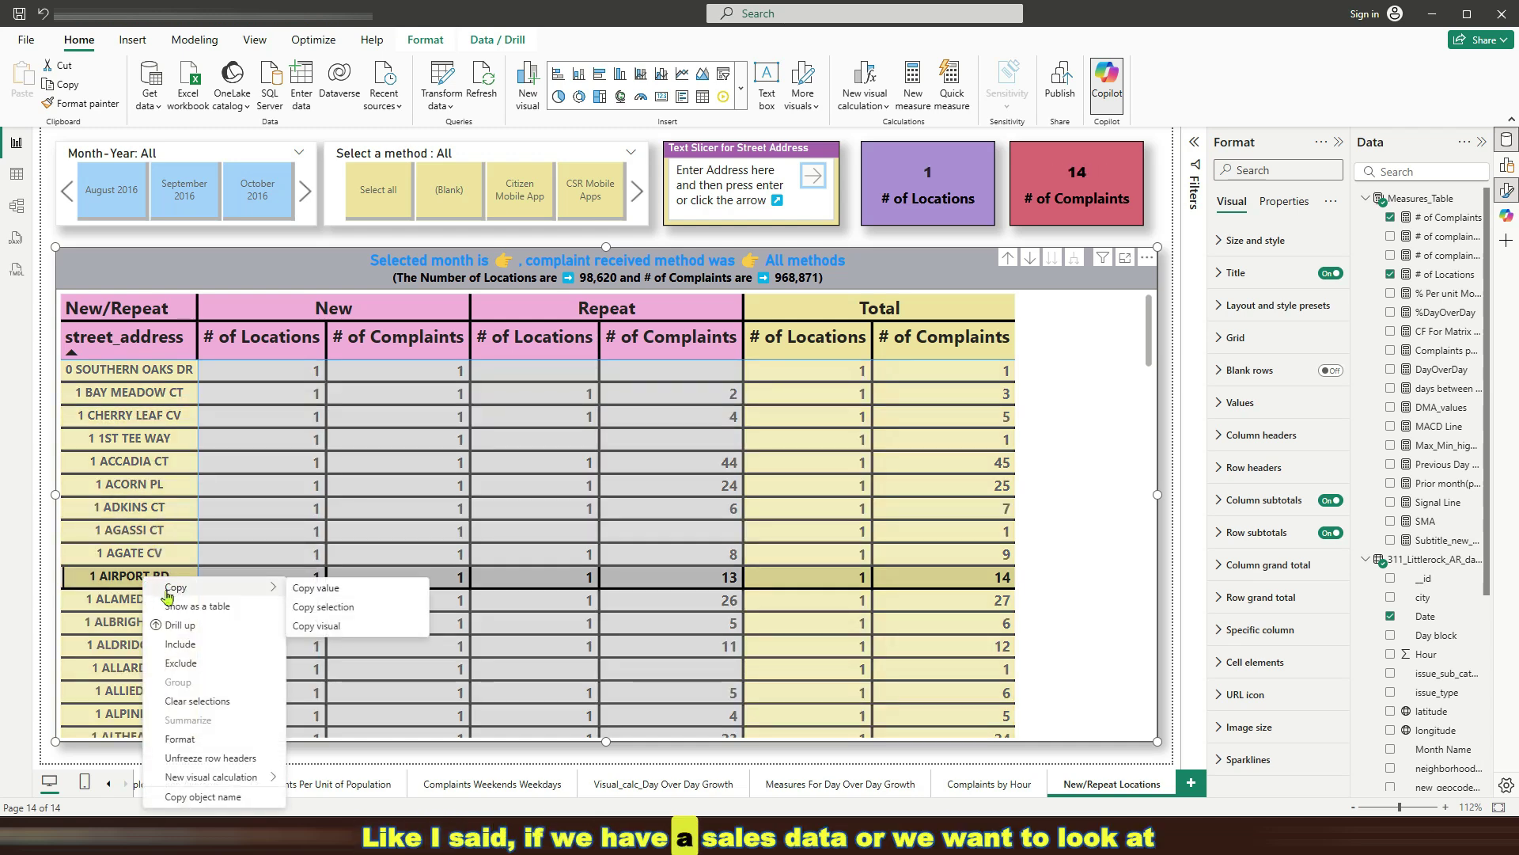
pyautogui.click(309, 589)
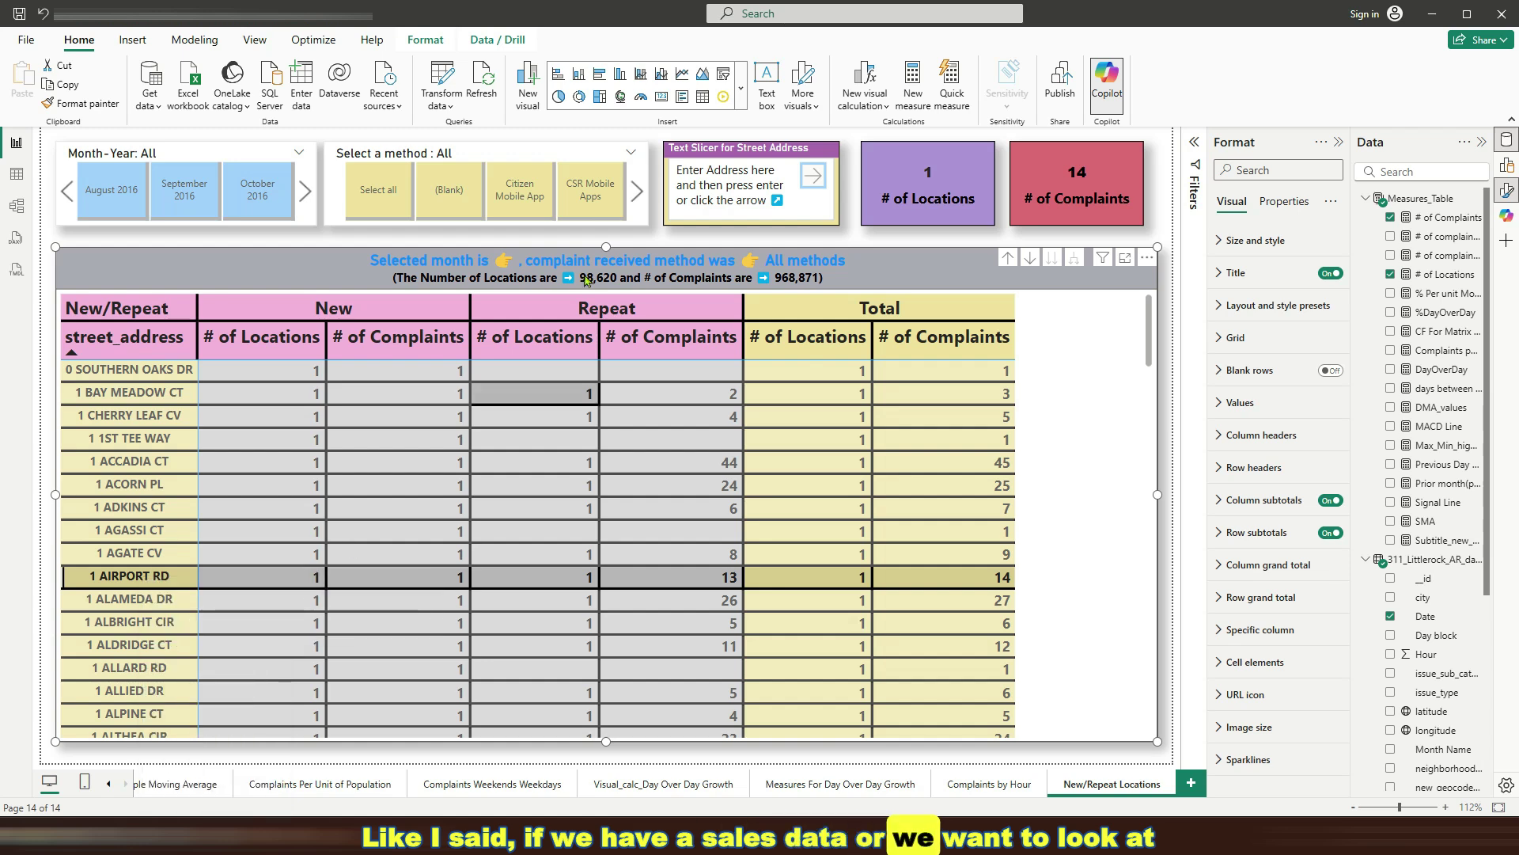
pyautogui.click(698, 170)
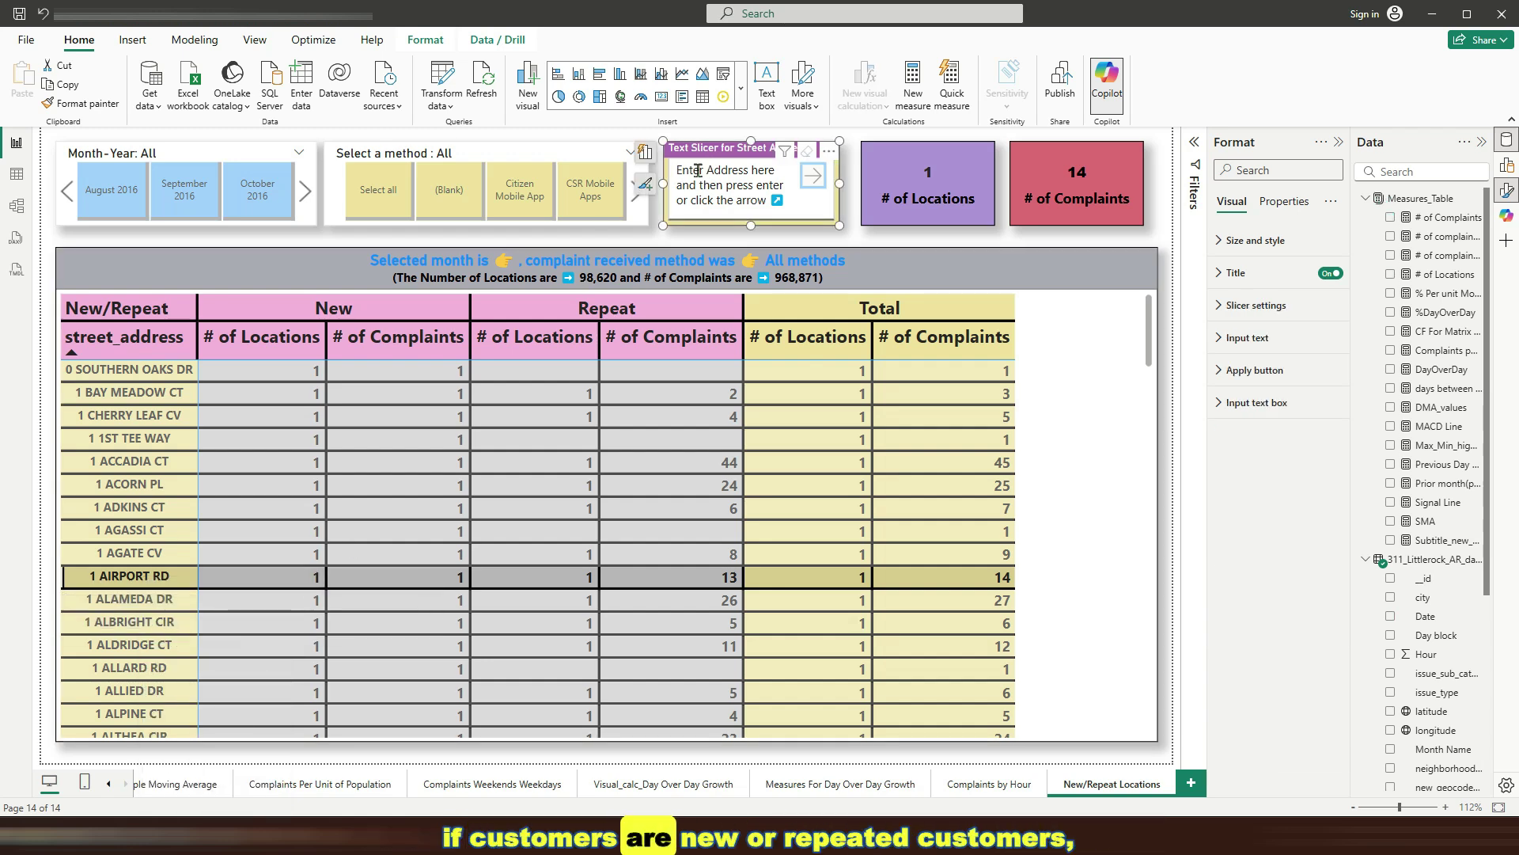
pyautogui.hotkey('ctrl', 'v')
pyautogui.press('Return')
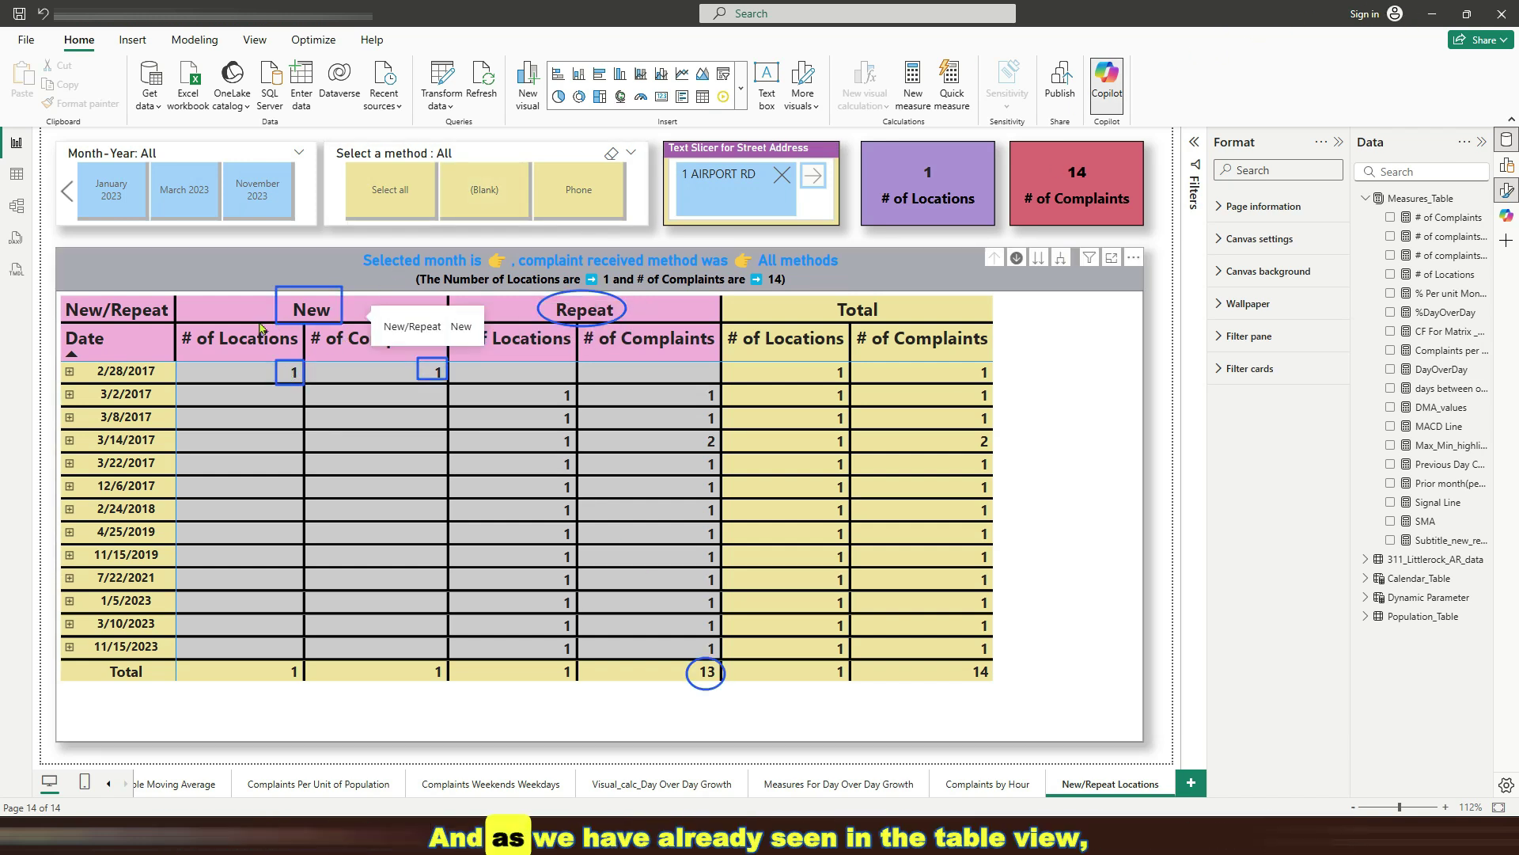
pyautogui.moveTo(283, 374)
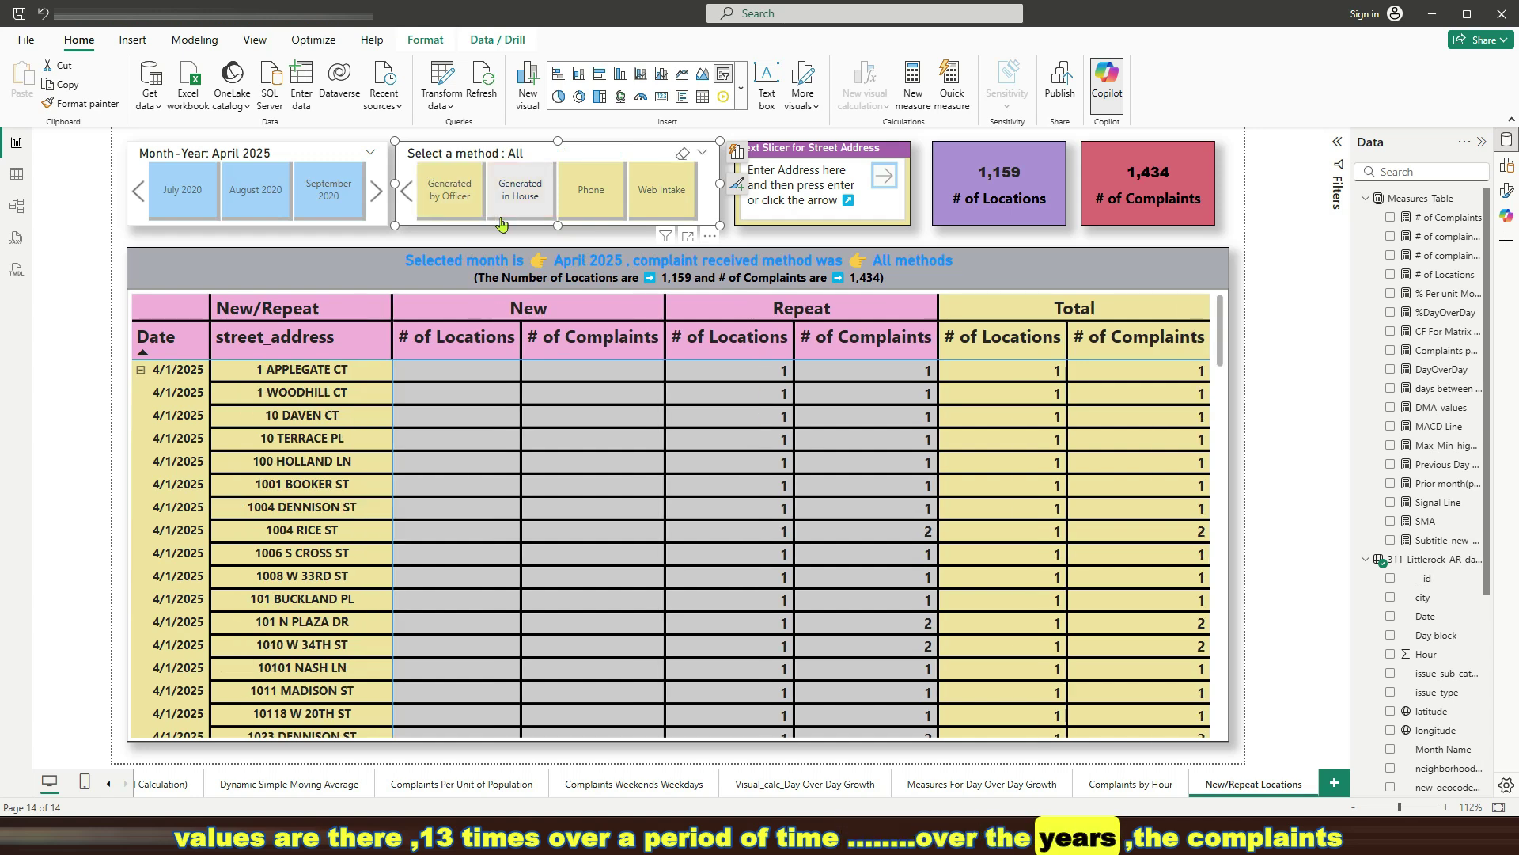
# Filter to Citizen Mobile App complaints in April 2025: 116 locations, 121 complaints
pyautogui.scroll(2, 591, 194)
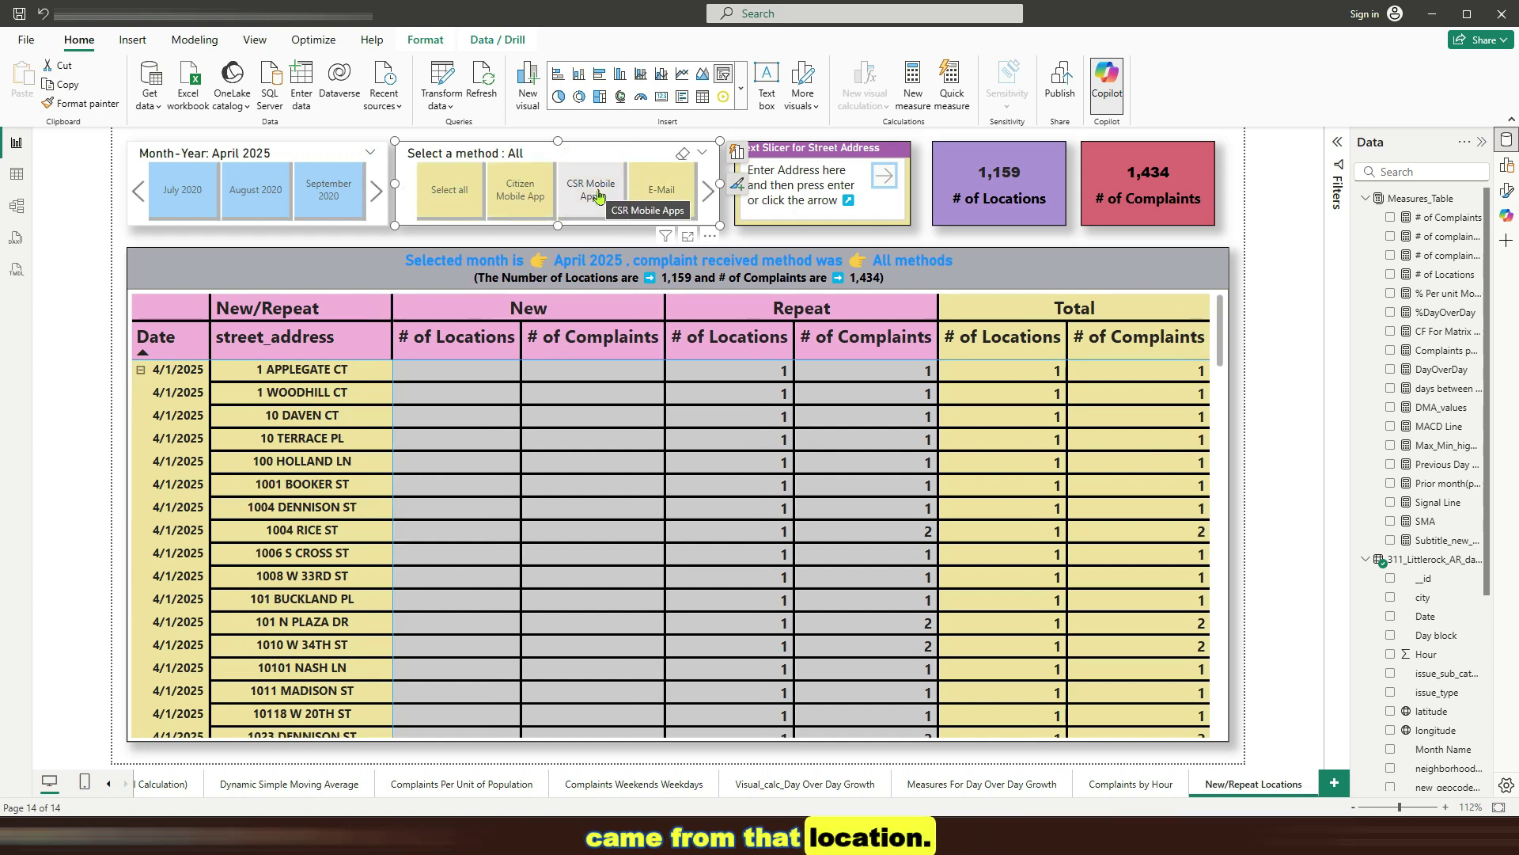
pyautogui.click(516, 206)
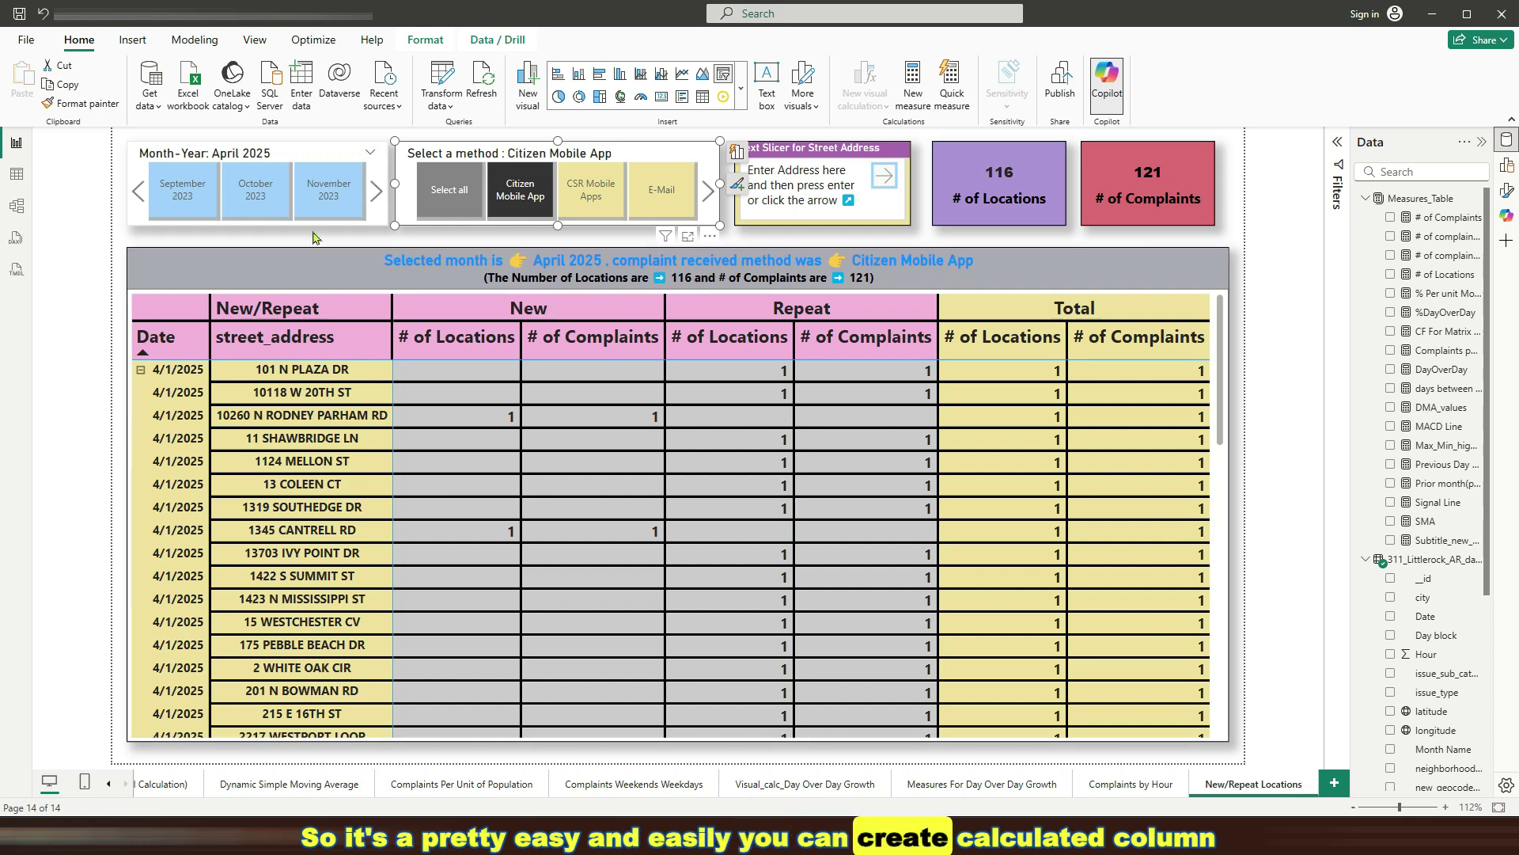
pyautogui.scroll(-5, 328, 217)
pyautogui.click(325, 207)
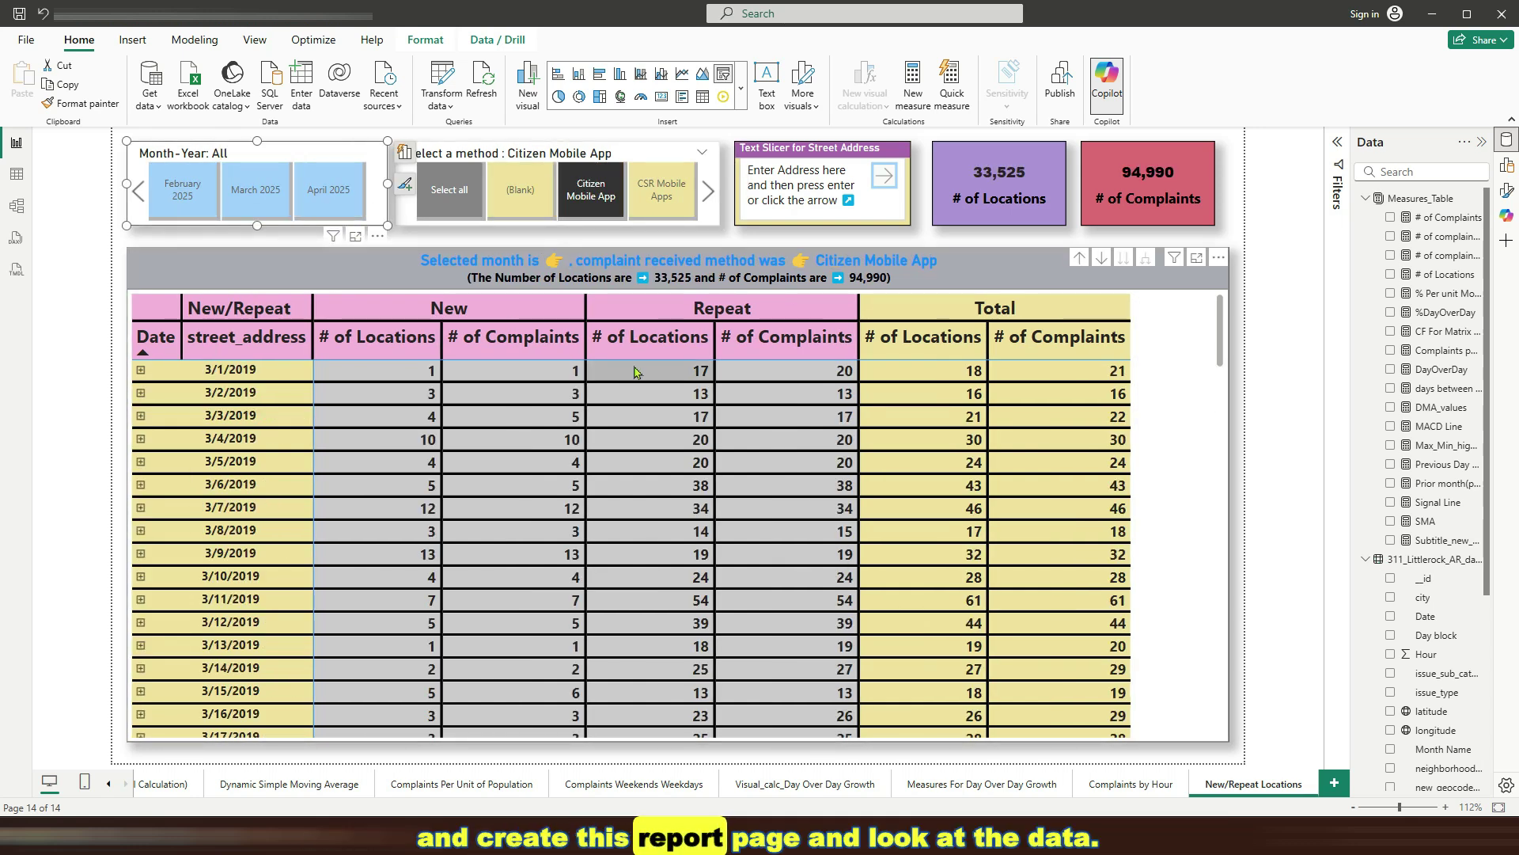
pyautogui.moveTo(700, 410)
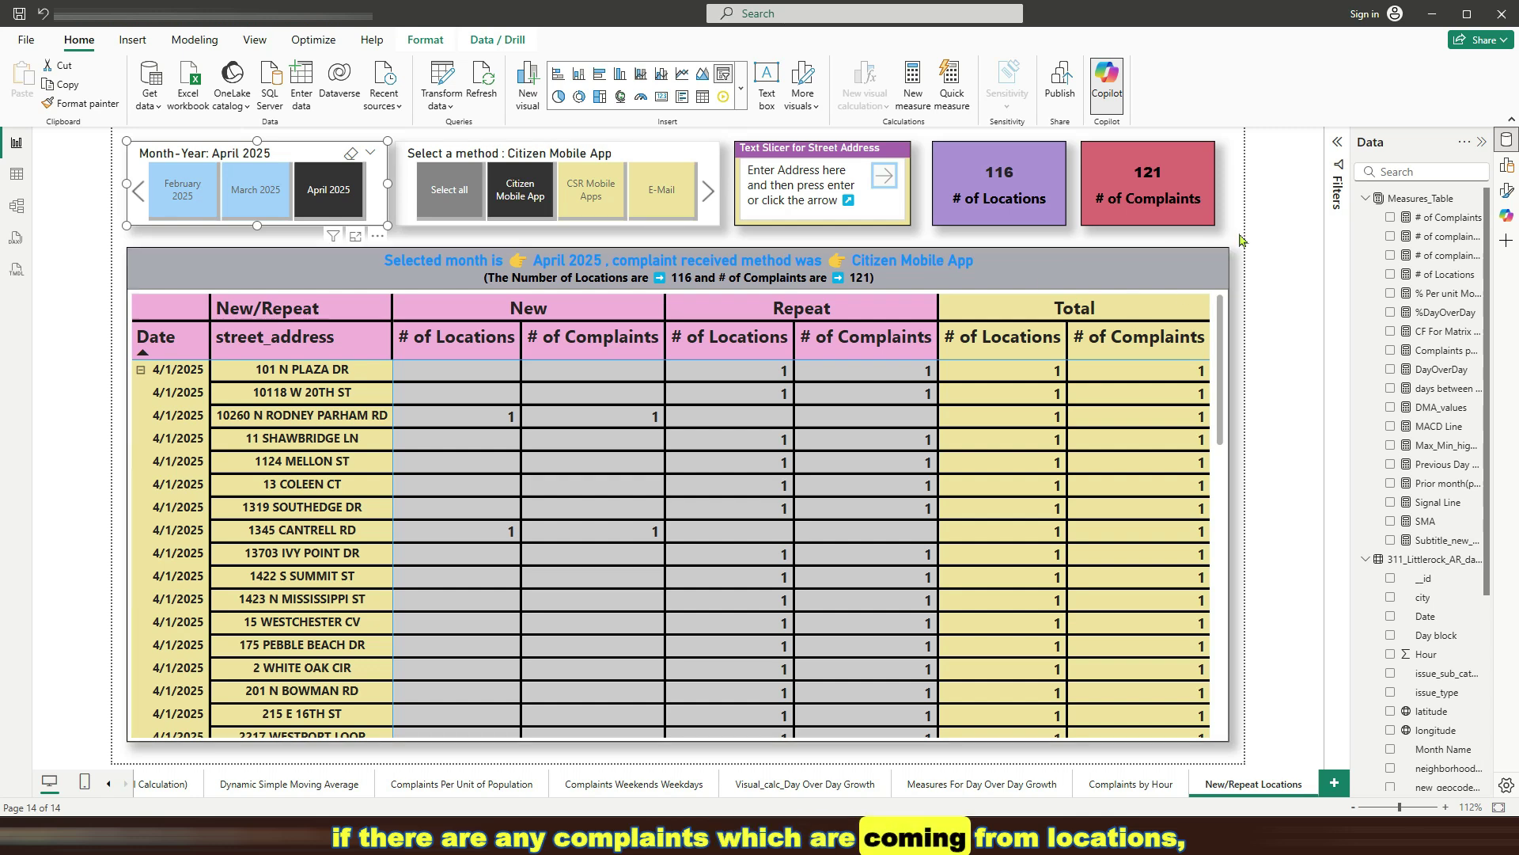
# Collapse Measures_Table and 311_Littlerock_AR_data in the Data pane and maximize the window
pyautogui.click(1369, 198)
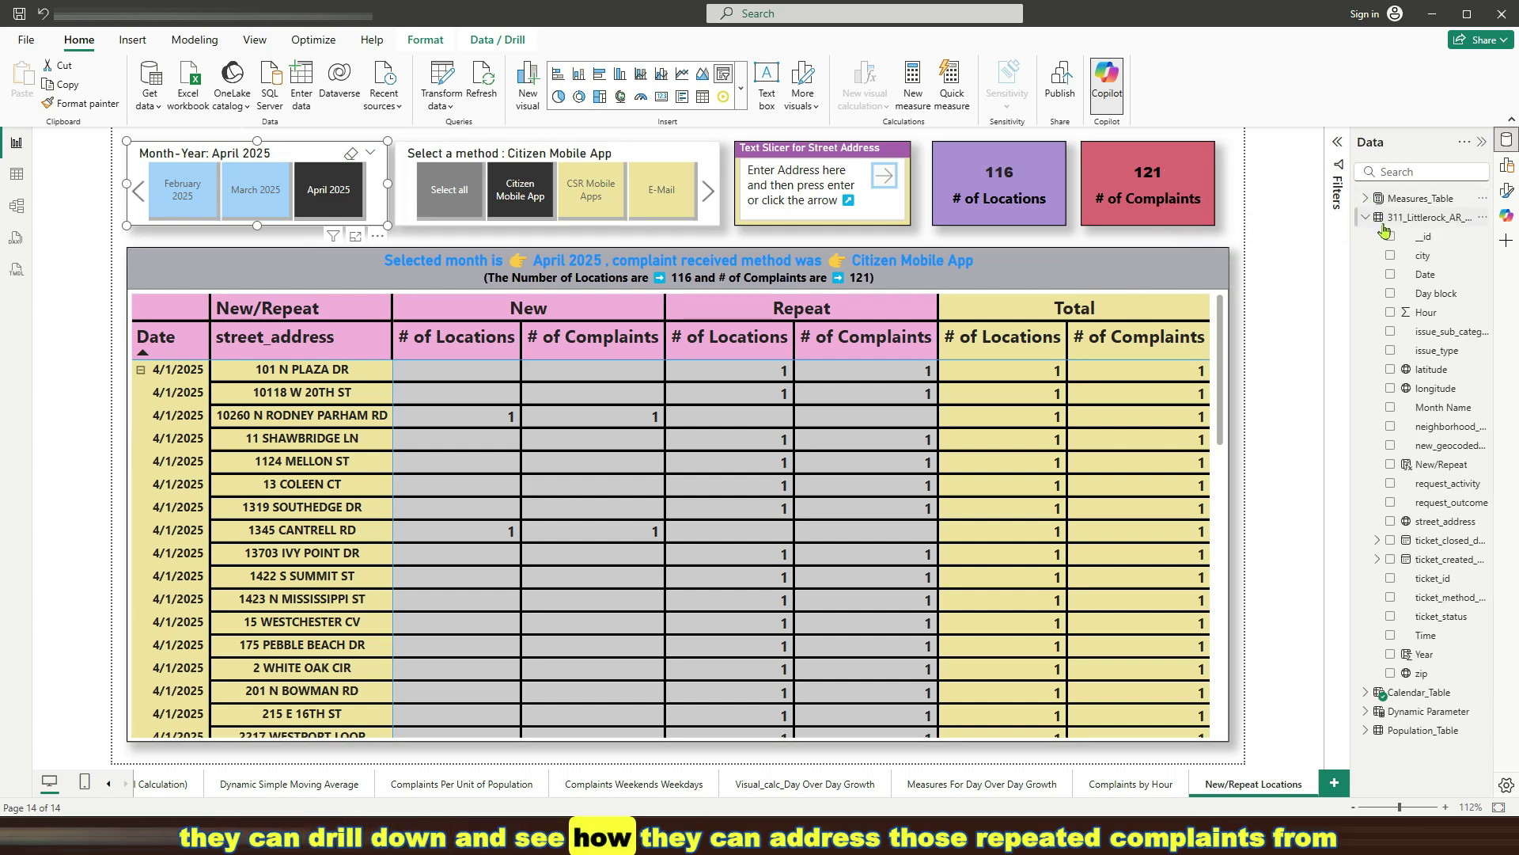
pyautogui.click(1367, 218)
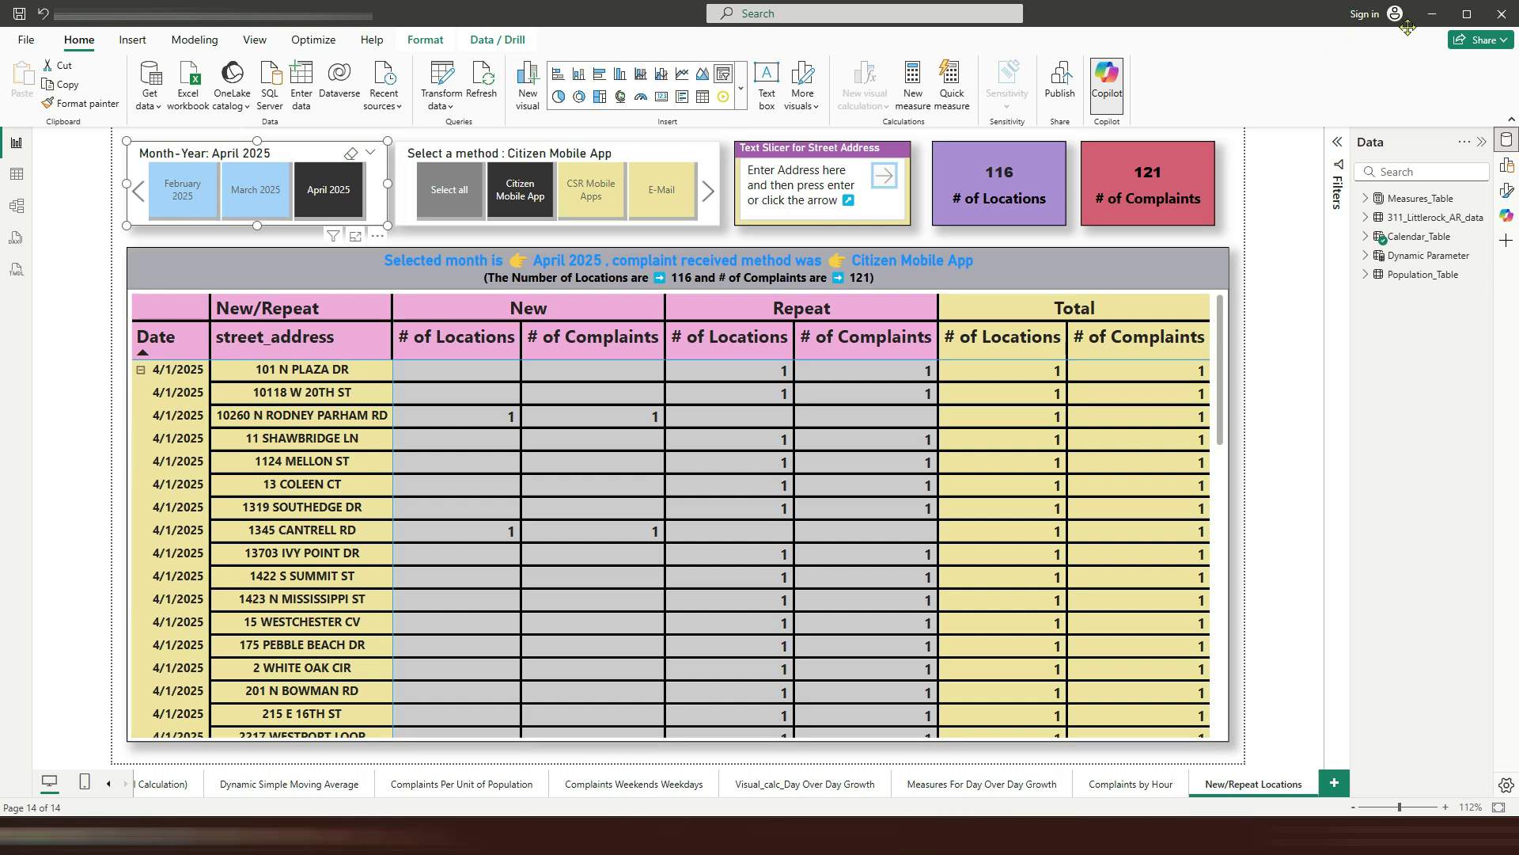
pyautogui.click(1466, 13)
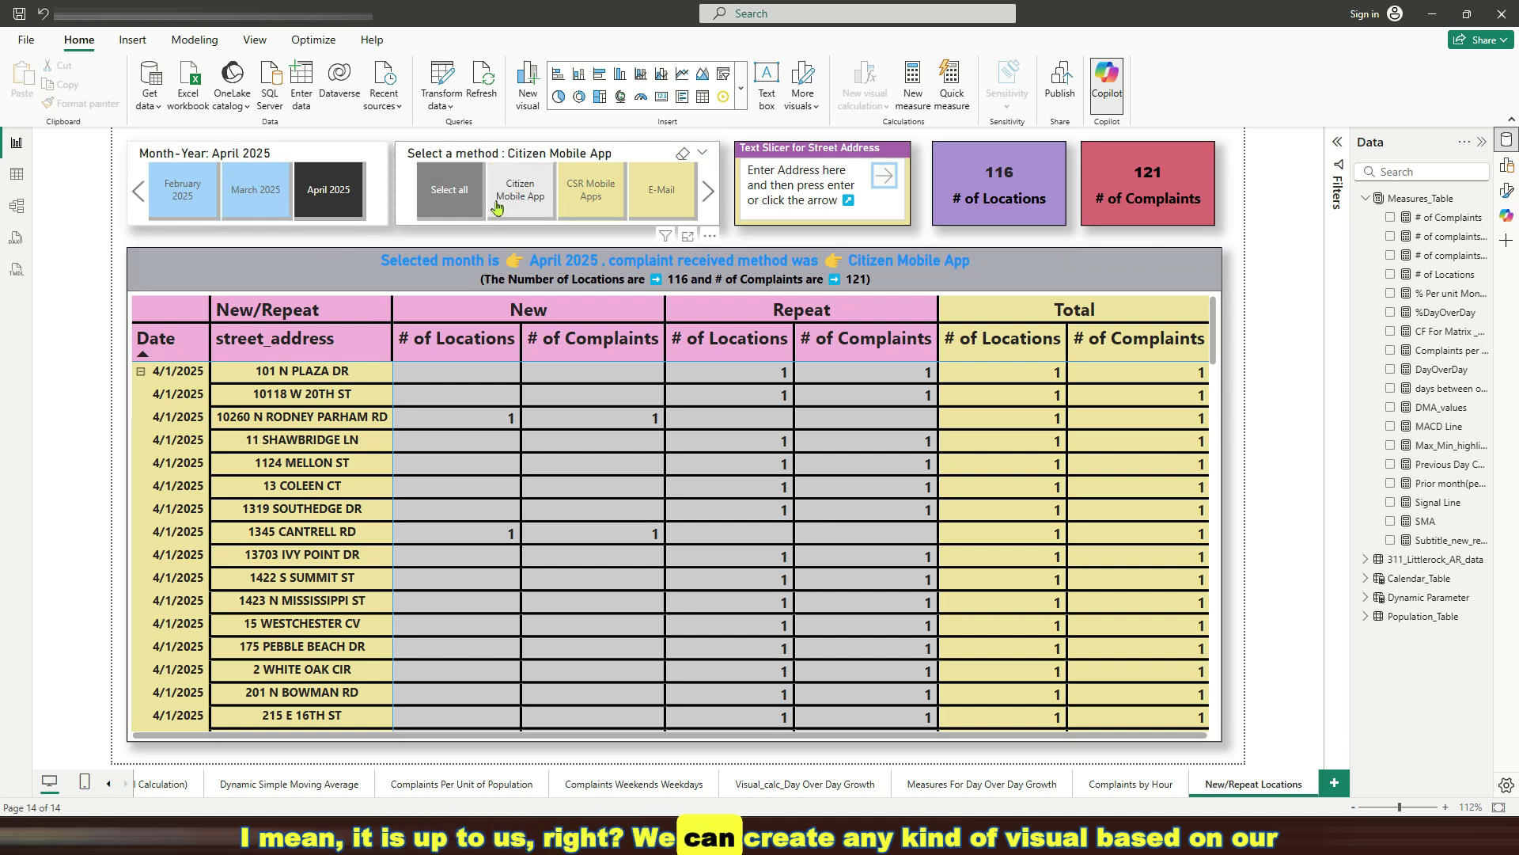
# Deselect the Citizen Mobile App method so April 2025 shows 1,159 locations and 1,434 complaints
pyautogui.click(500, 205)
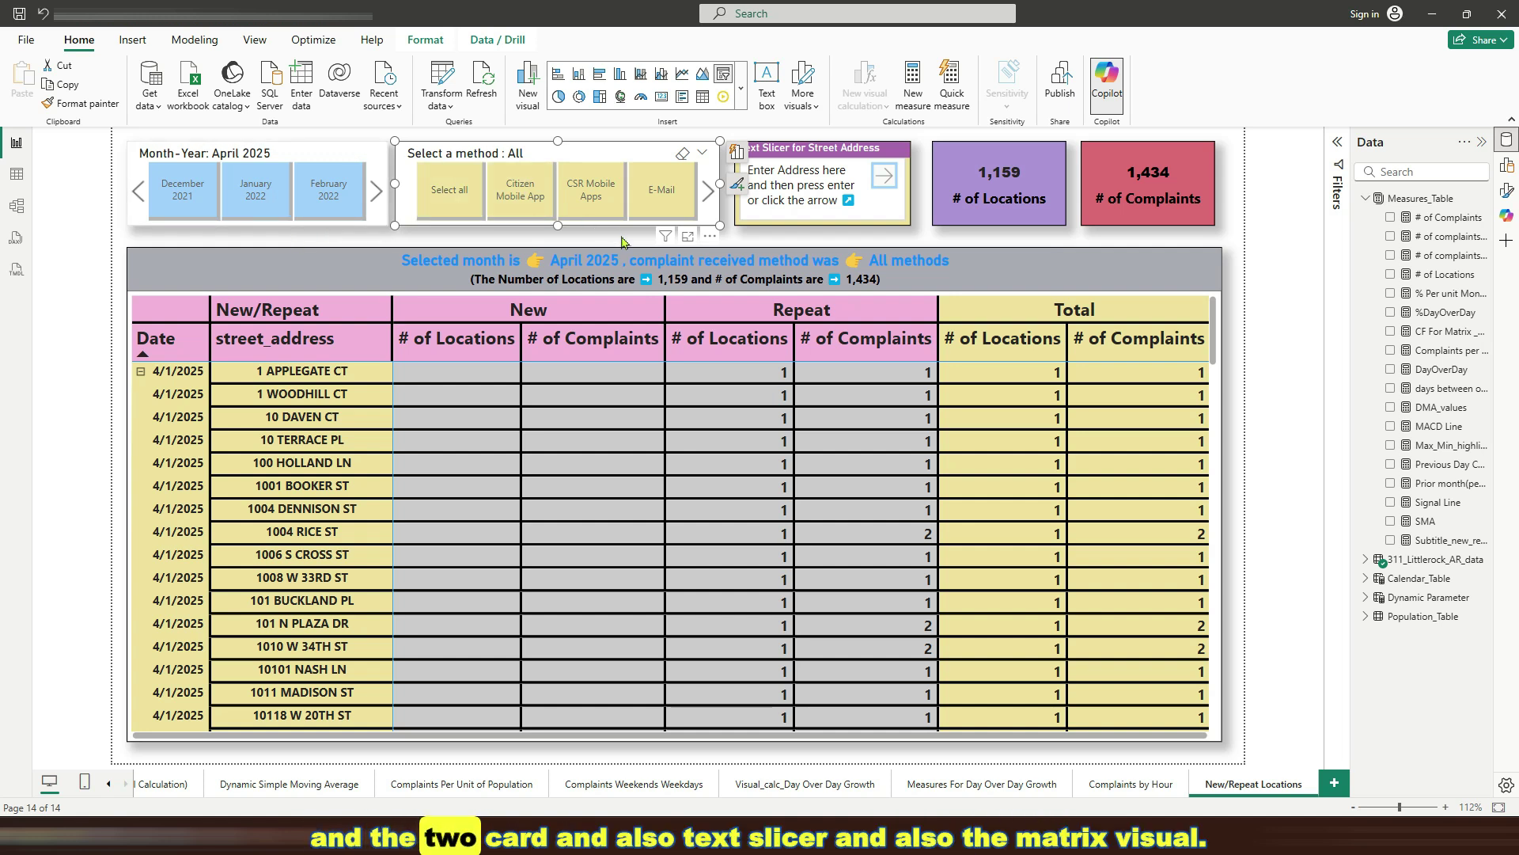
pyautogui.click(1236, 282)
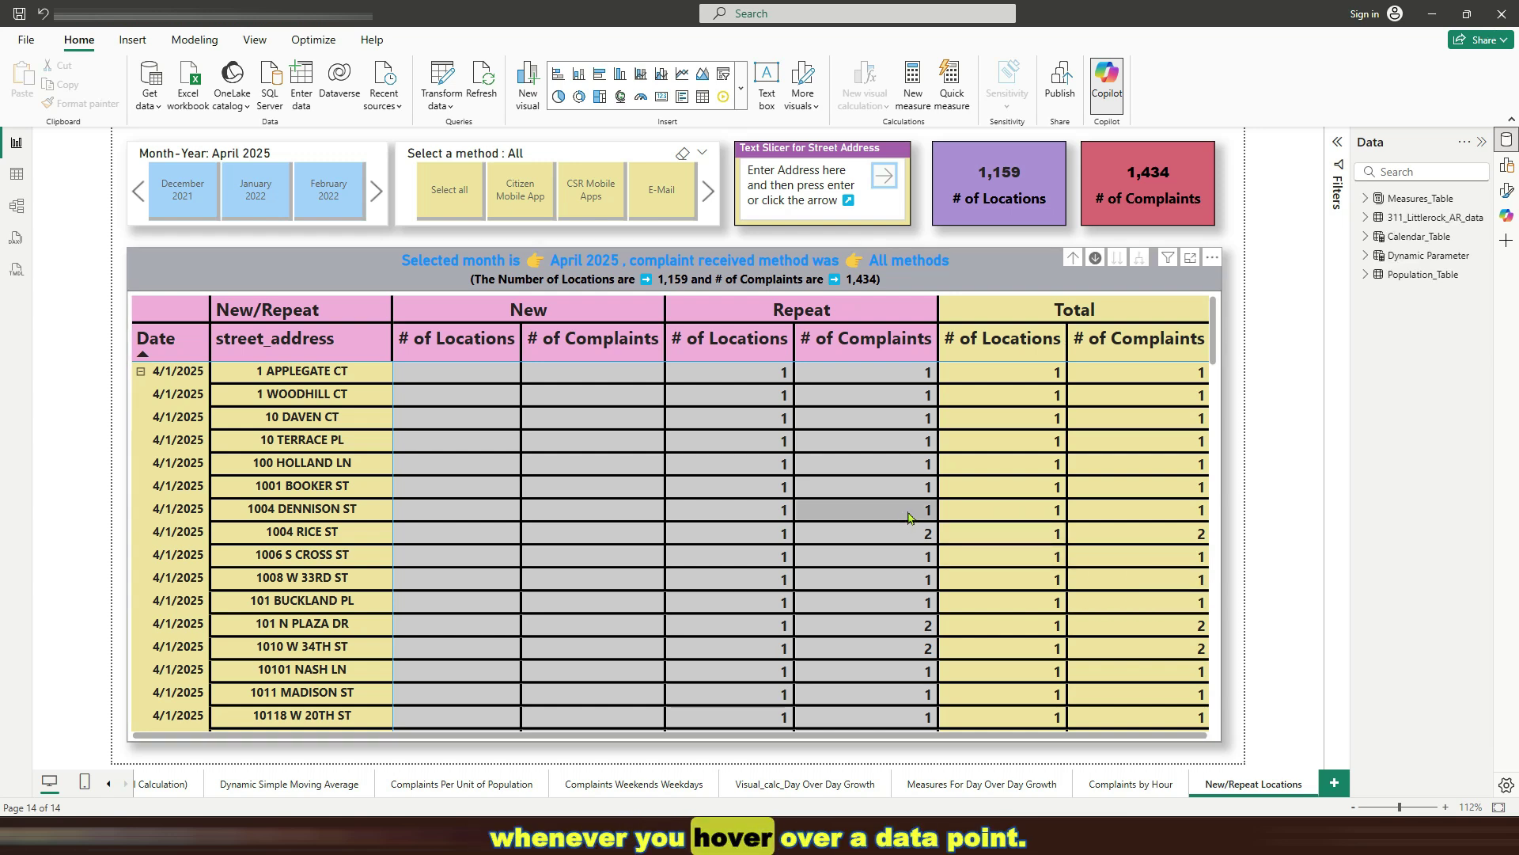
pyautogui.moveTo(910, 518)
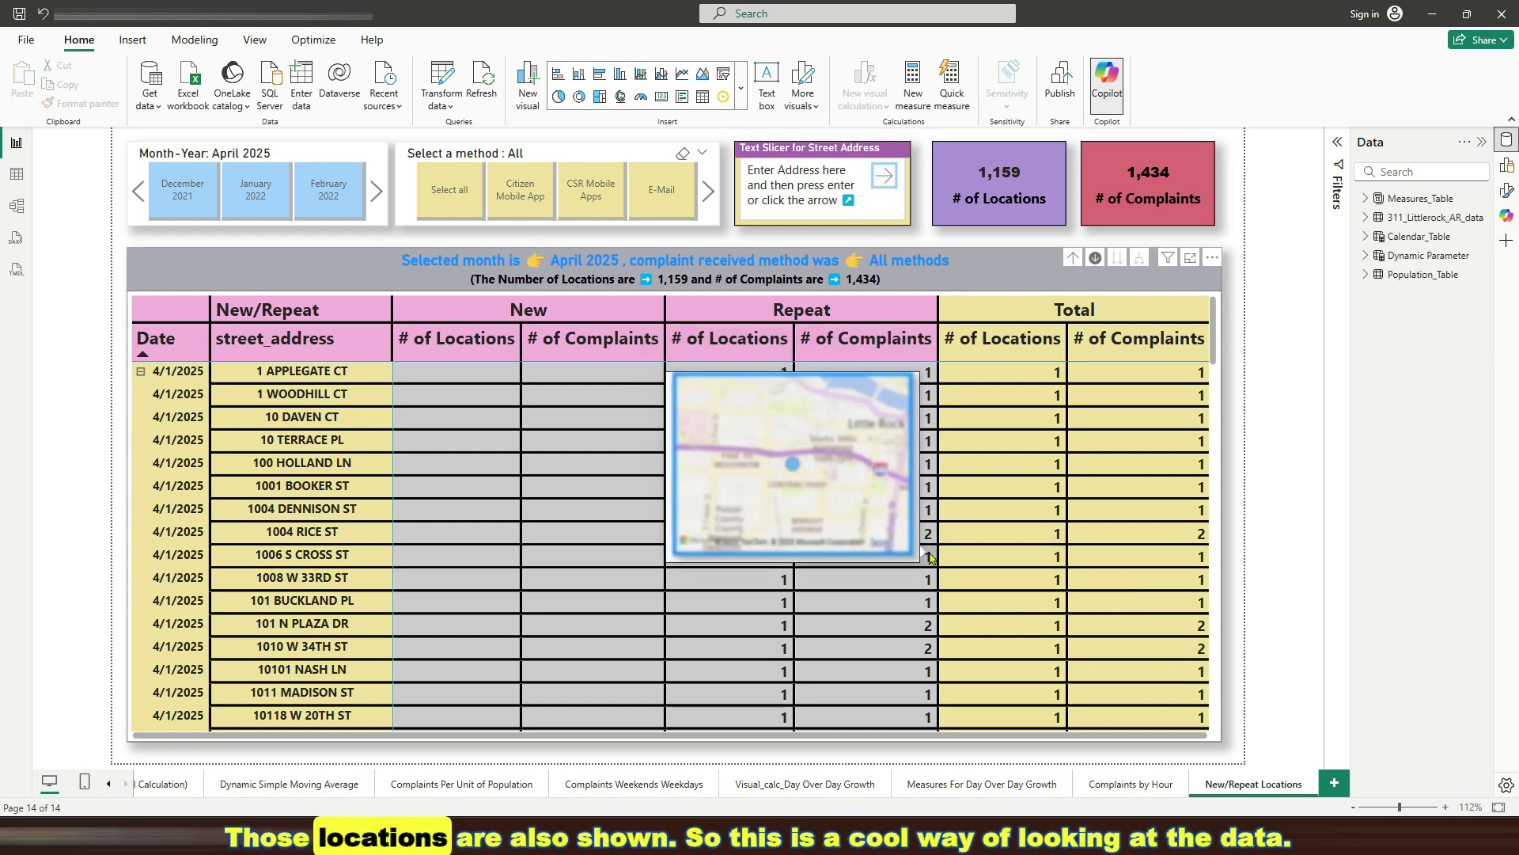
pyautogui.moveTo(994, 532)
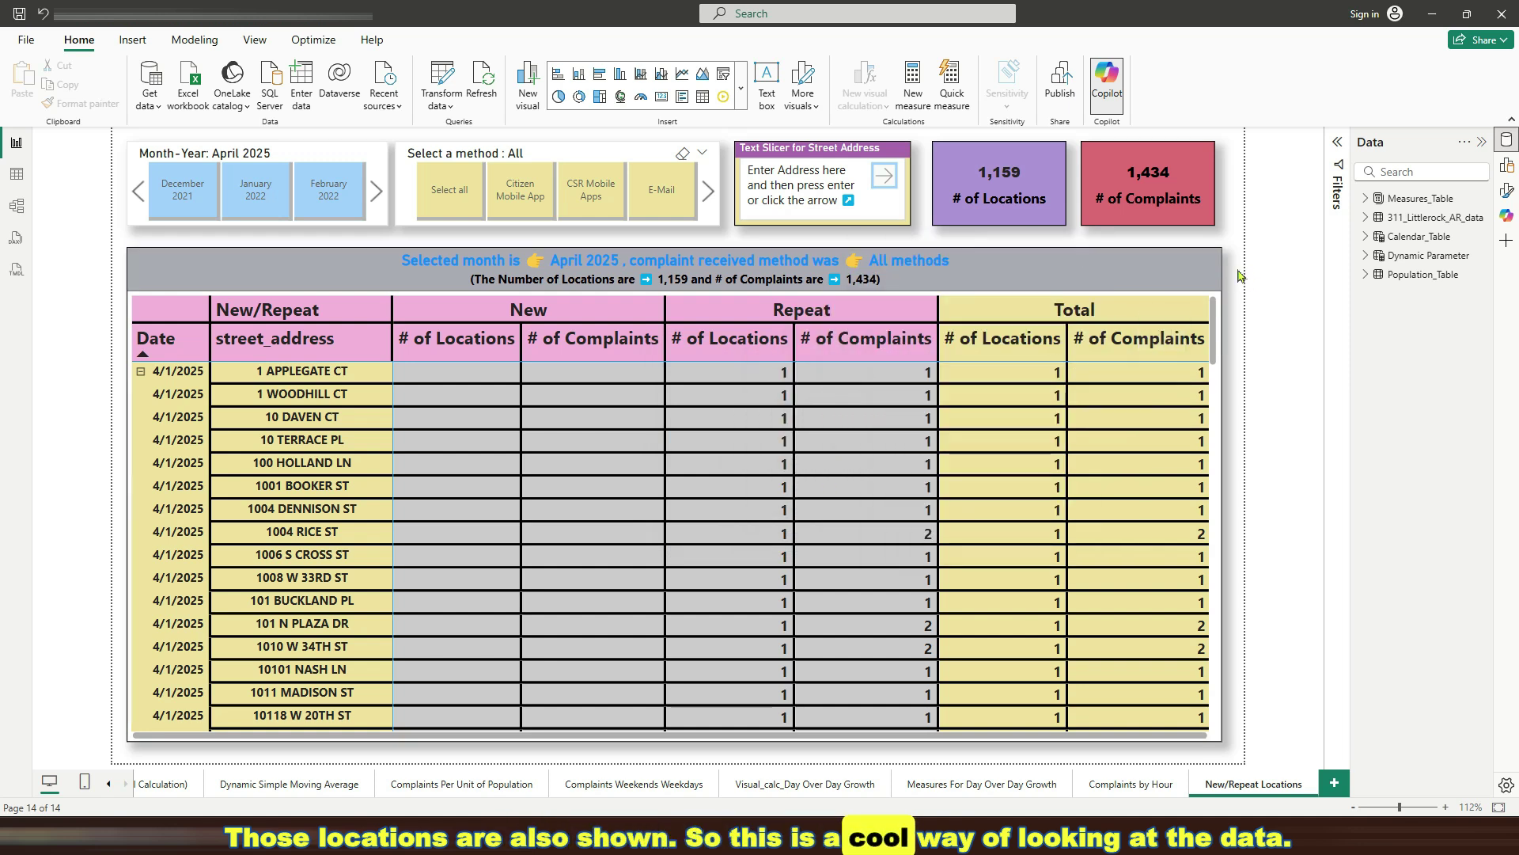